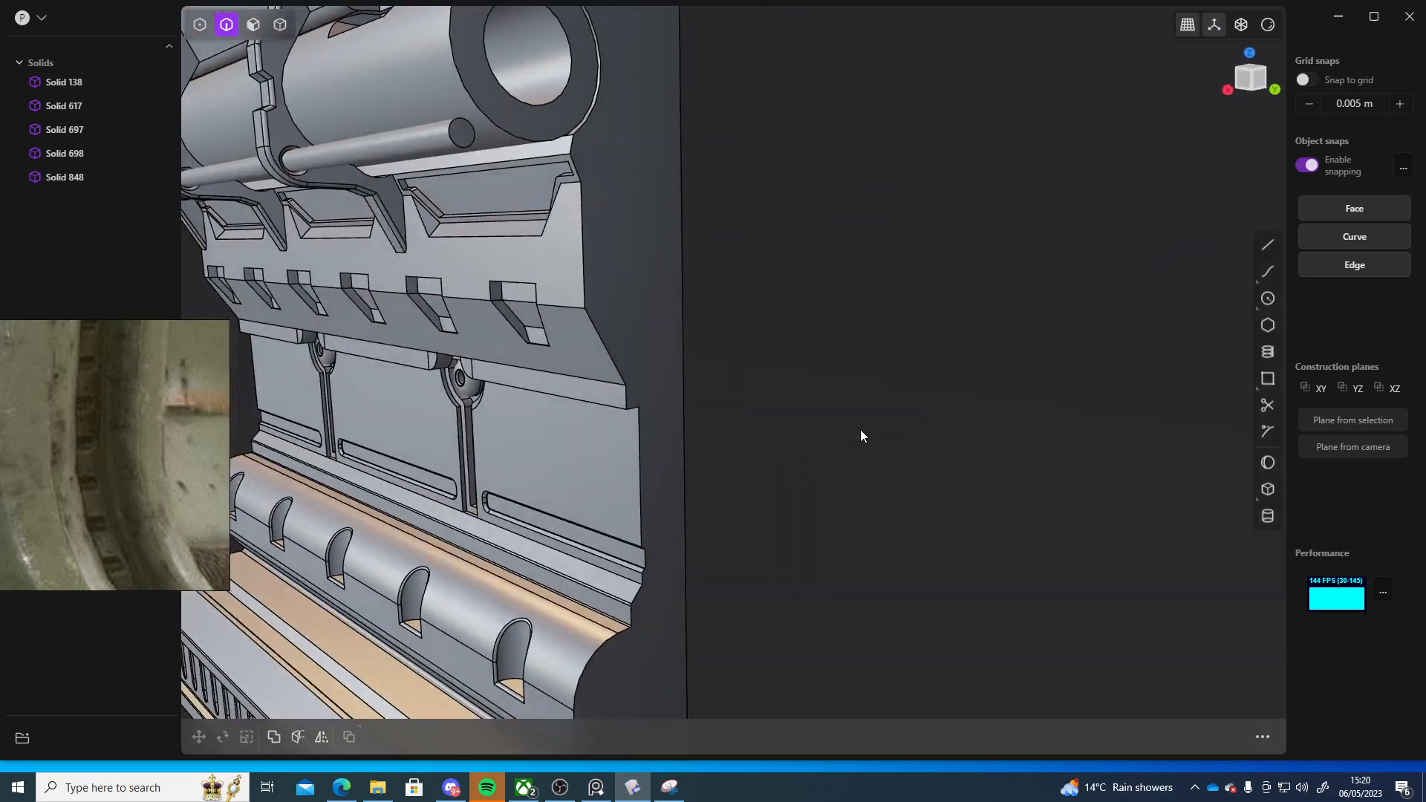
Orbit and zoom around the wall module to inspect its details from several angles
{"action": "scroll", "coordinate": [922, 404], "scroll_direction": "down", "scroll_amount": 5}
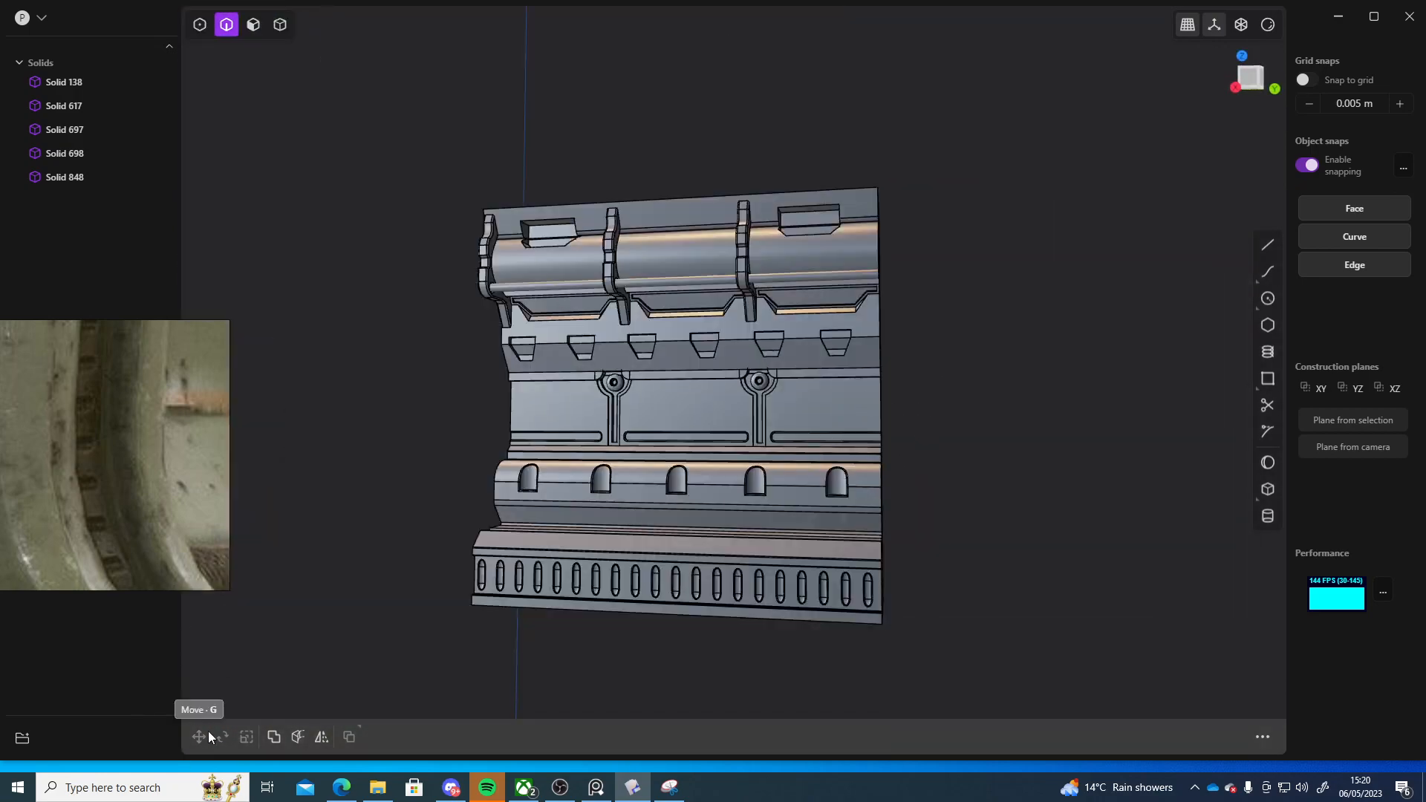
{"action": "left_click_drag", "start_coordinate": [74, 507], "coordinate": [135, 495]}
{"action": "middle_click_drag", "start_coordinate": [995, 505], "coordinate": [835, 548]}
{"action": "scroll", "coordinate": [836, 472], "scroll_direction": "up", "scroll_amount": 4}
{"action": "scroll", "coordinate": [836, 472], "scroll_direction": "down", "scroll_amount": 3}
{"action": "scroll", "coordinate": [760, 511], "scroll_direction": "down", "scroll_amount": 5}
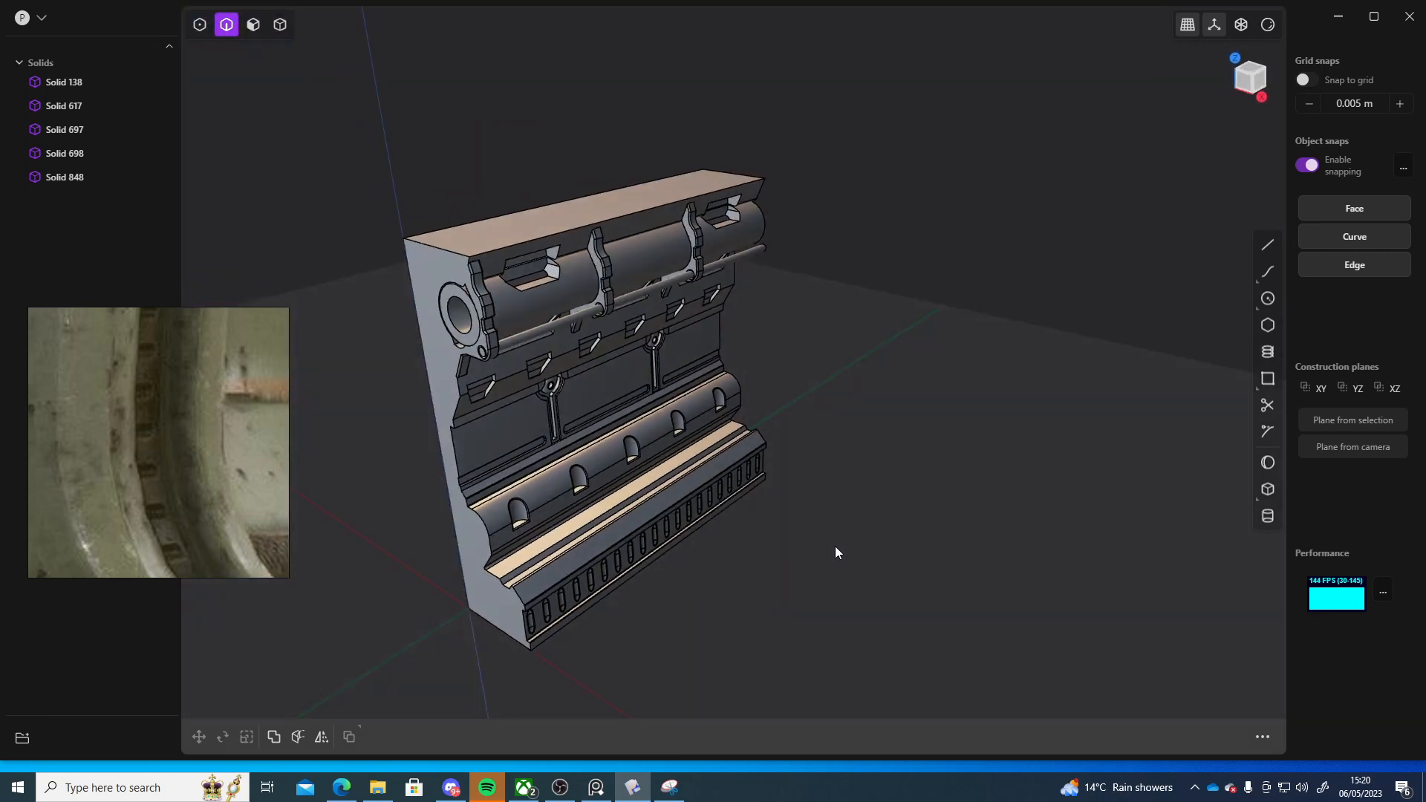
{"action": "middle_click_drag", "start_coordinate": [497, 326], "coordinate": [671, 264]}
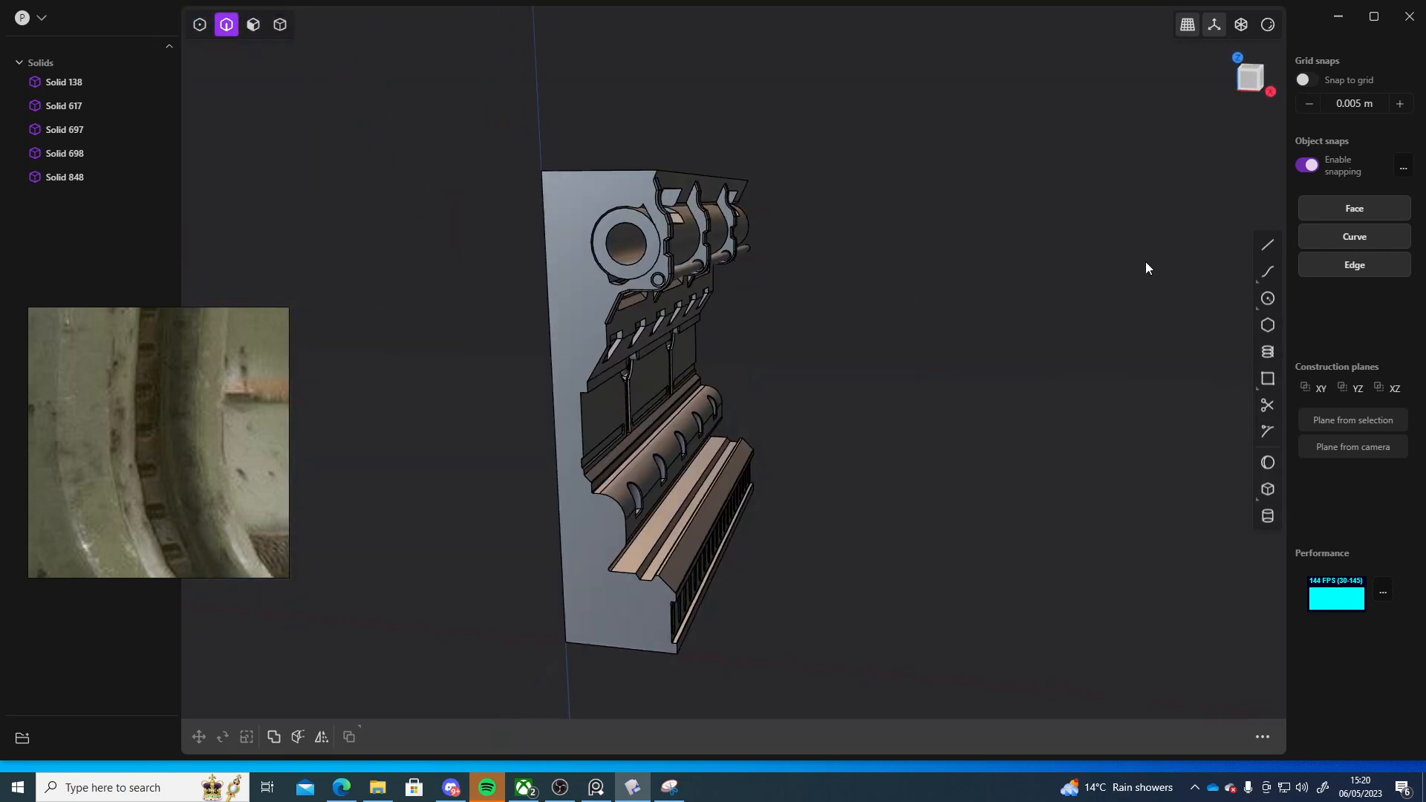
{"action": "middle_click_drag", "start_coordinate": [732, 131], "coordinate": [744, 592]}
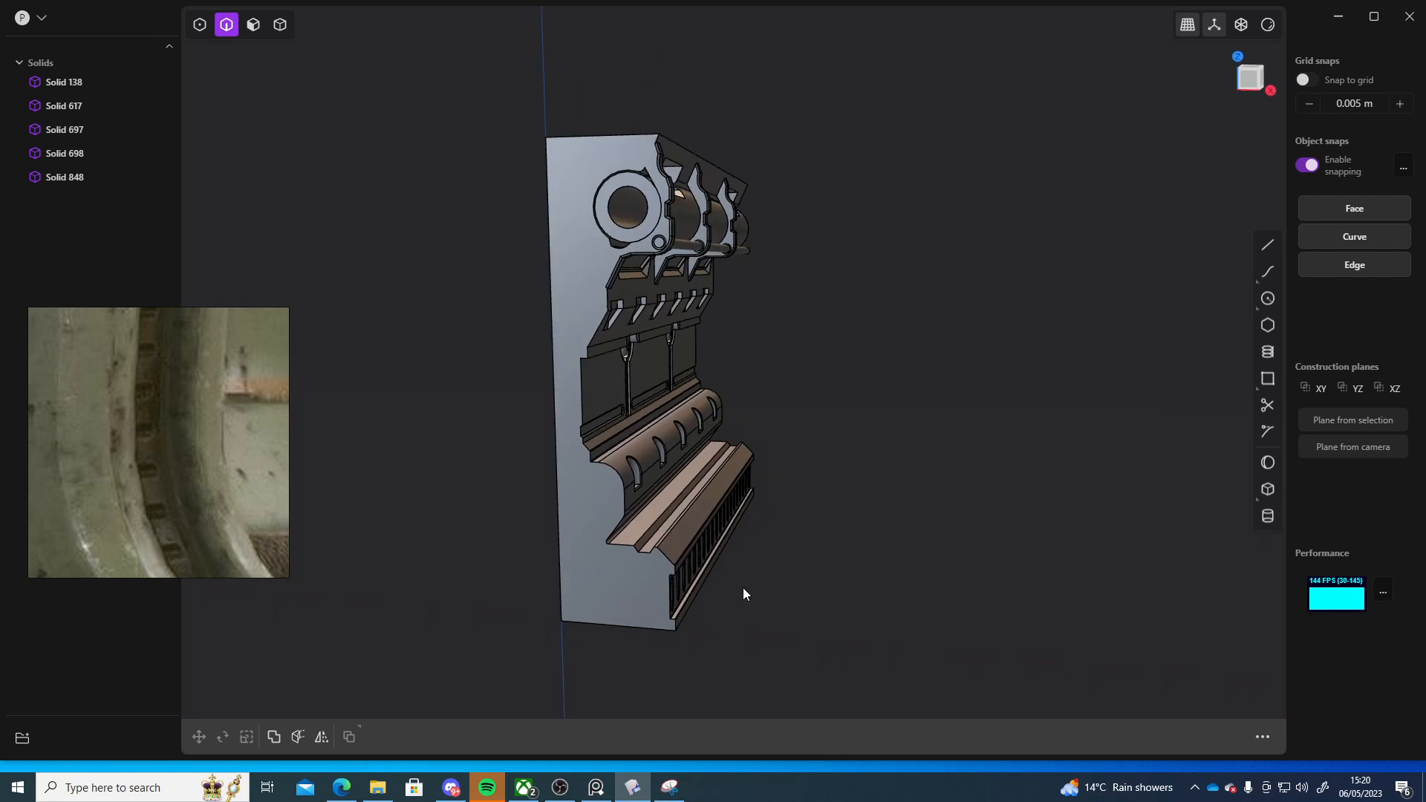
{"action": "middle_click_drag", "start_coordinate": [1051, 687], "coordinate": [886, 509]}
{"action": "scroll", "coordinate": [777, 426], "scroll_direction": "up", "scroll_amount": 5}
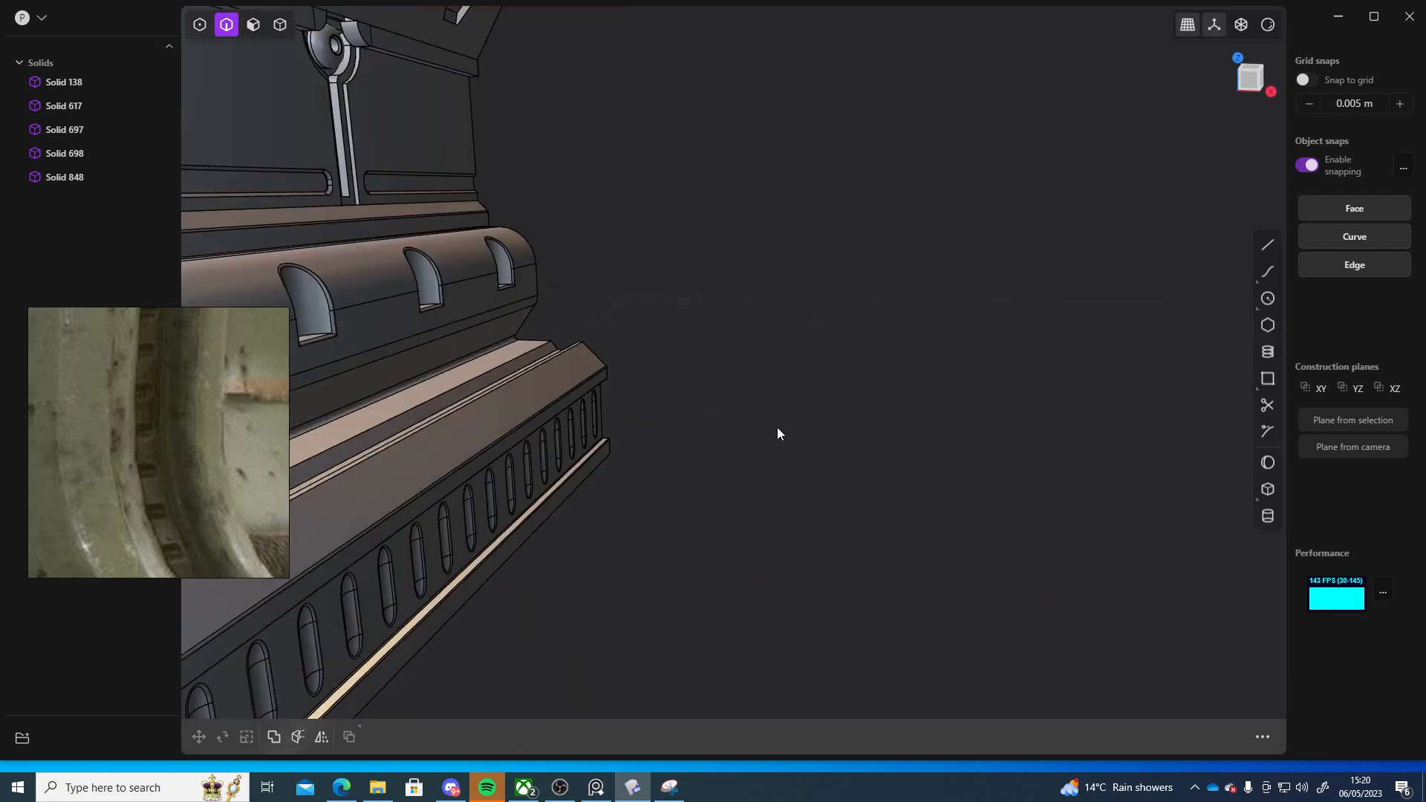
{"action": "scroll", "coordinate": [777, 427], "scroll_direction": "down", "scroll_amount": 3}
{"action": "middle_click_drag", "start_coordinate": [777, 426], "coordinate": [625, 617]}
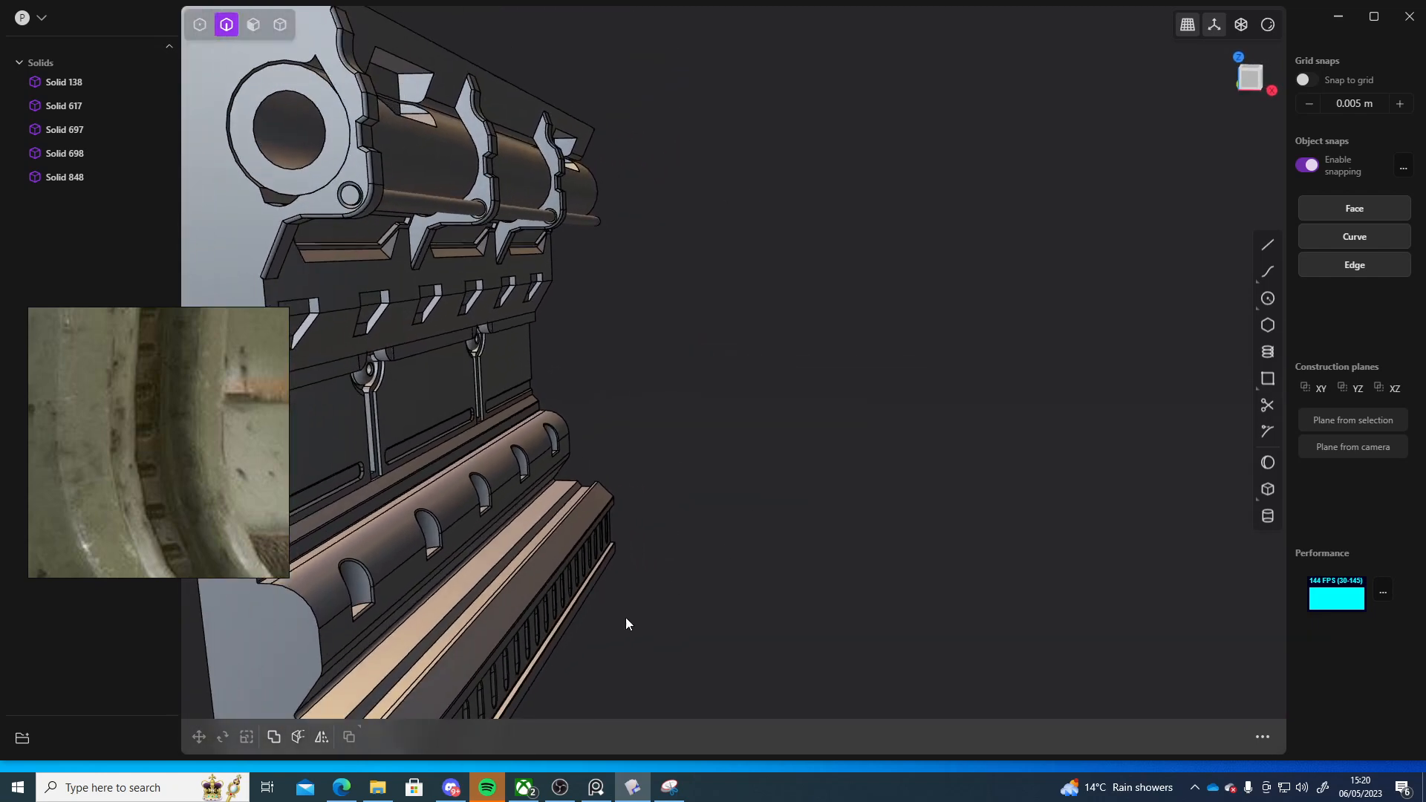
{"action": "middle_click_drag", "start_coordinate": [845, 330], "coordinate": [815, 522]}
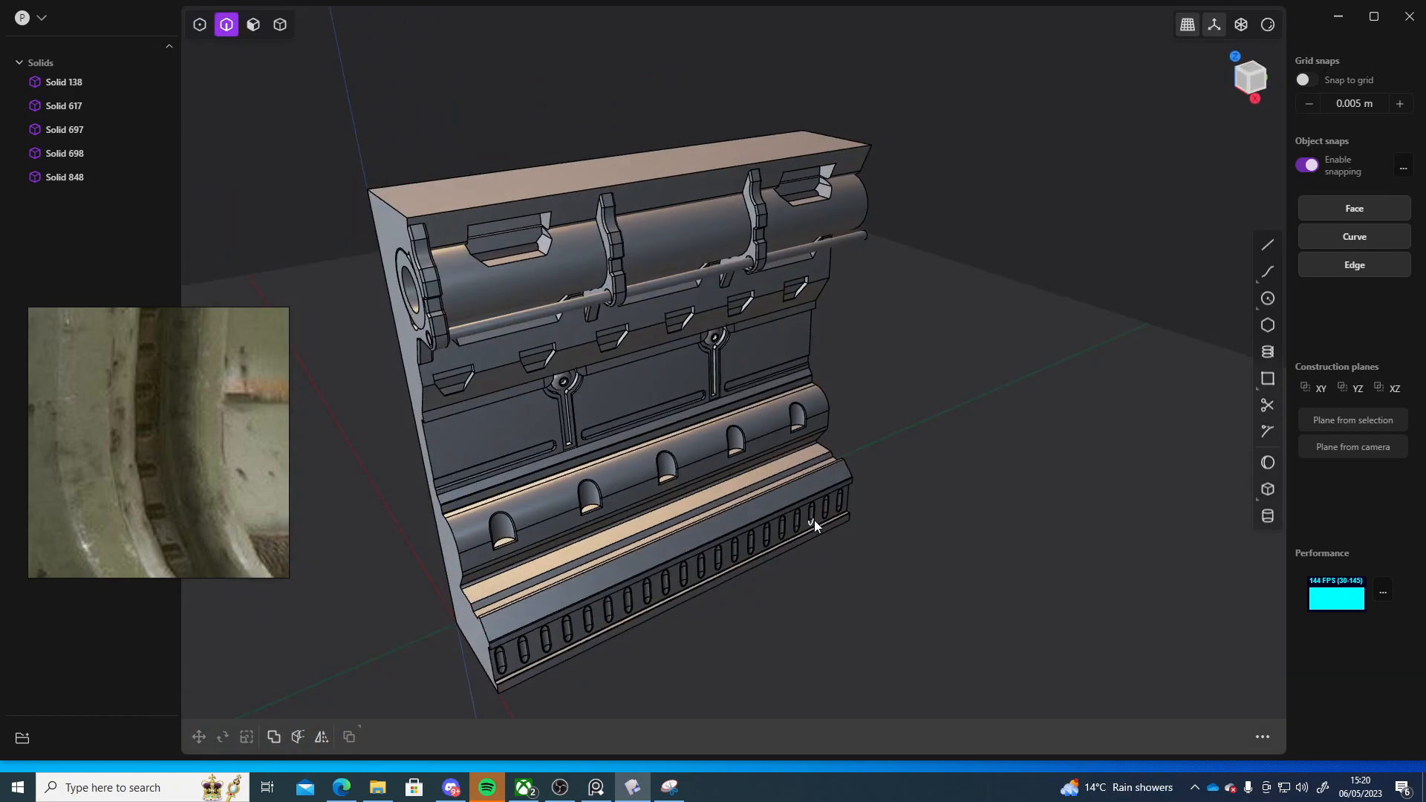
Select all five solids and start saving the scene, browsing into the Plasticity fallout ref folder
{"action": "left_click", "coordinate": [43, 18]}
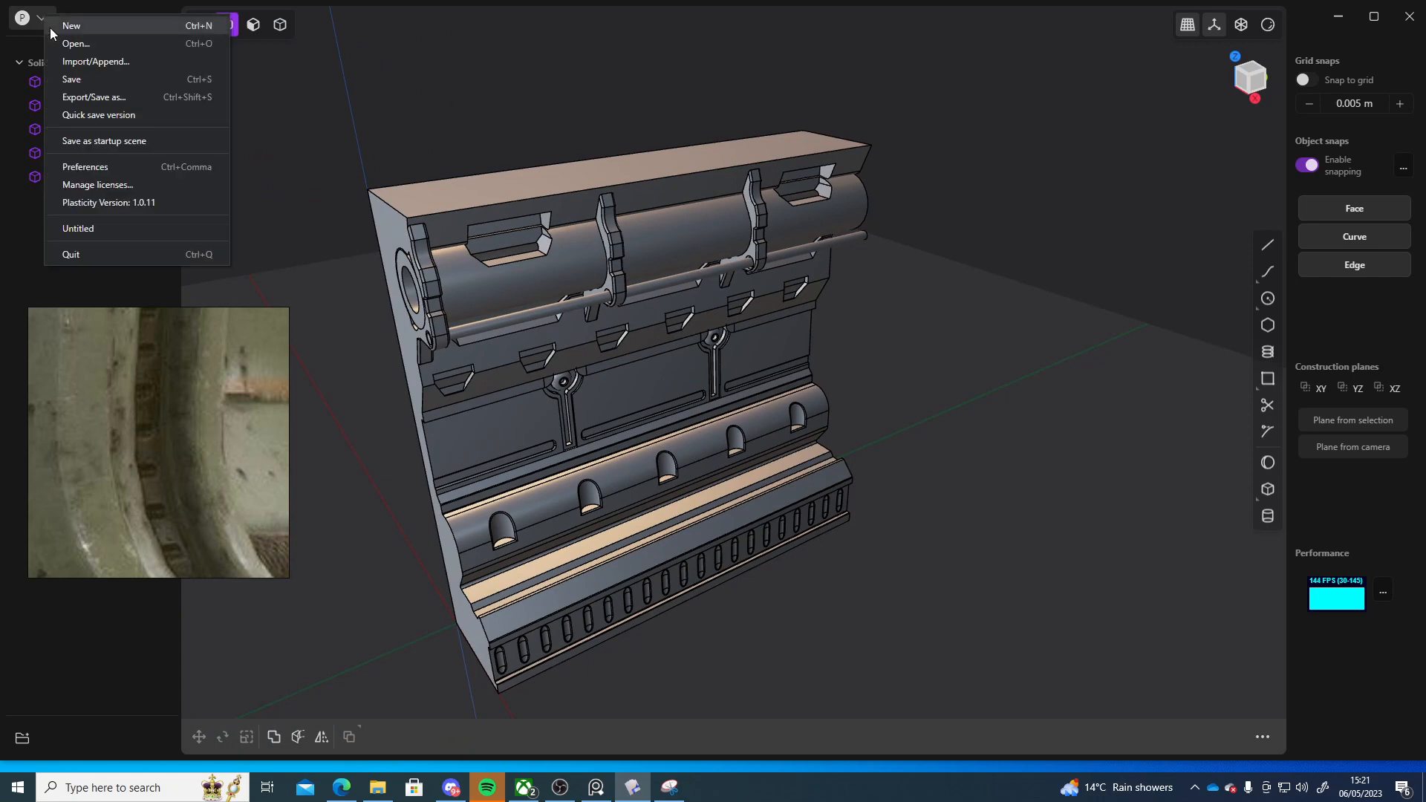
{"action": "left_click", "coordinate": [14, 235]}
{"action": "left_click", "coordinate": [83, 82]}
{"action": "left_click", "coordinate": [78, 178], "text": "shift"}
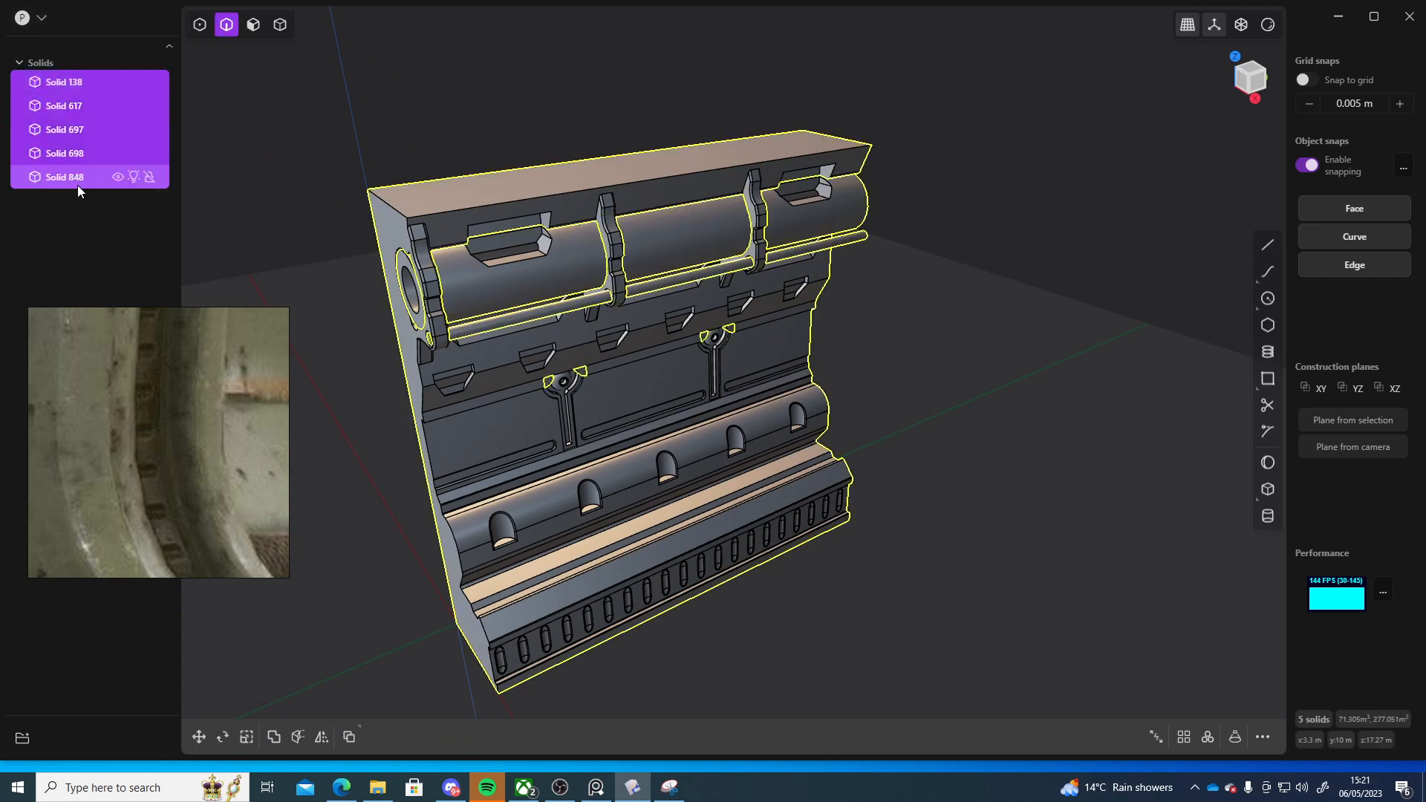
{"action": "left_click", "coordinate": [41, 18]}
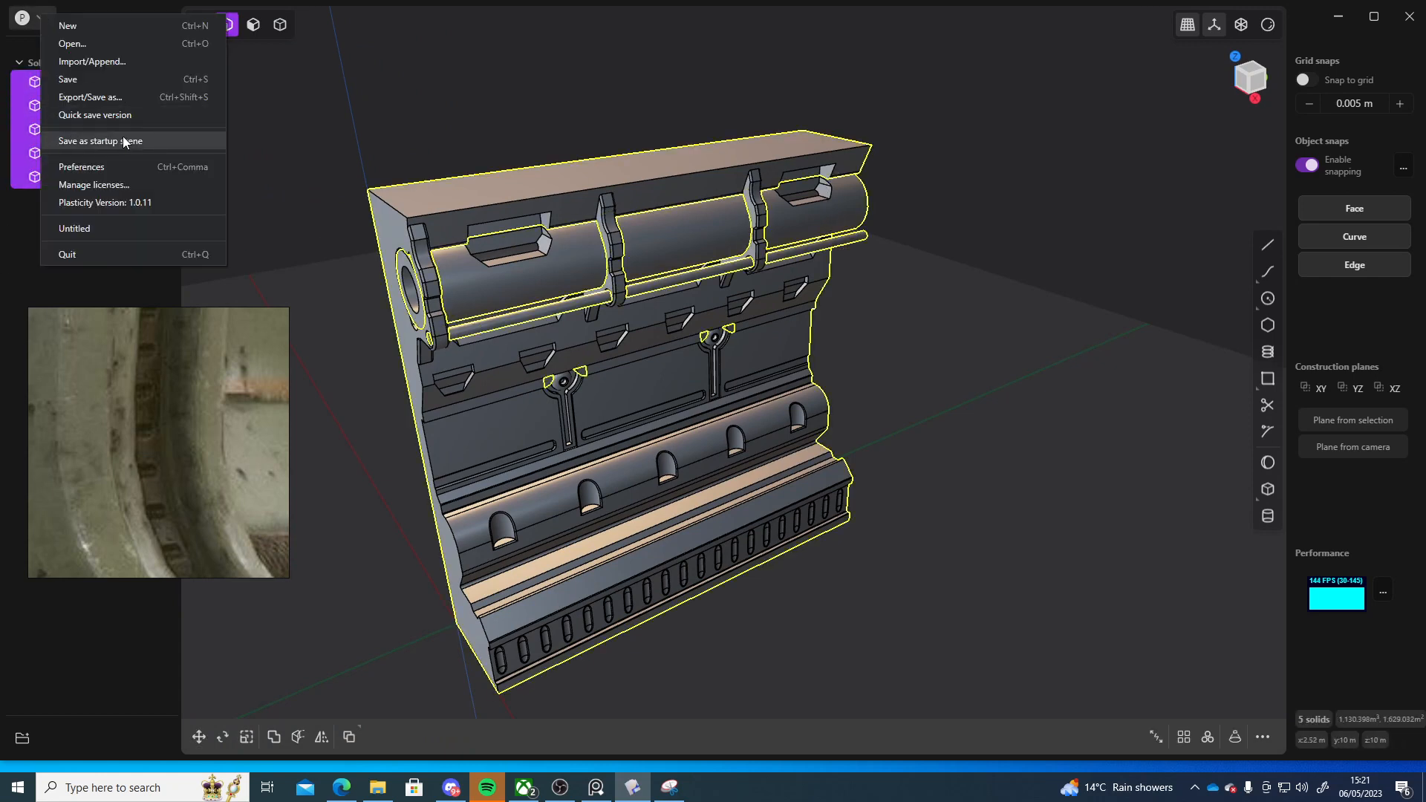
{"action": "left_click", "coordinate": [92, 103]}
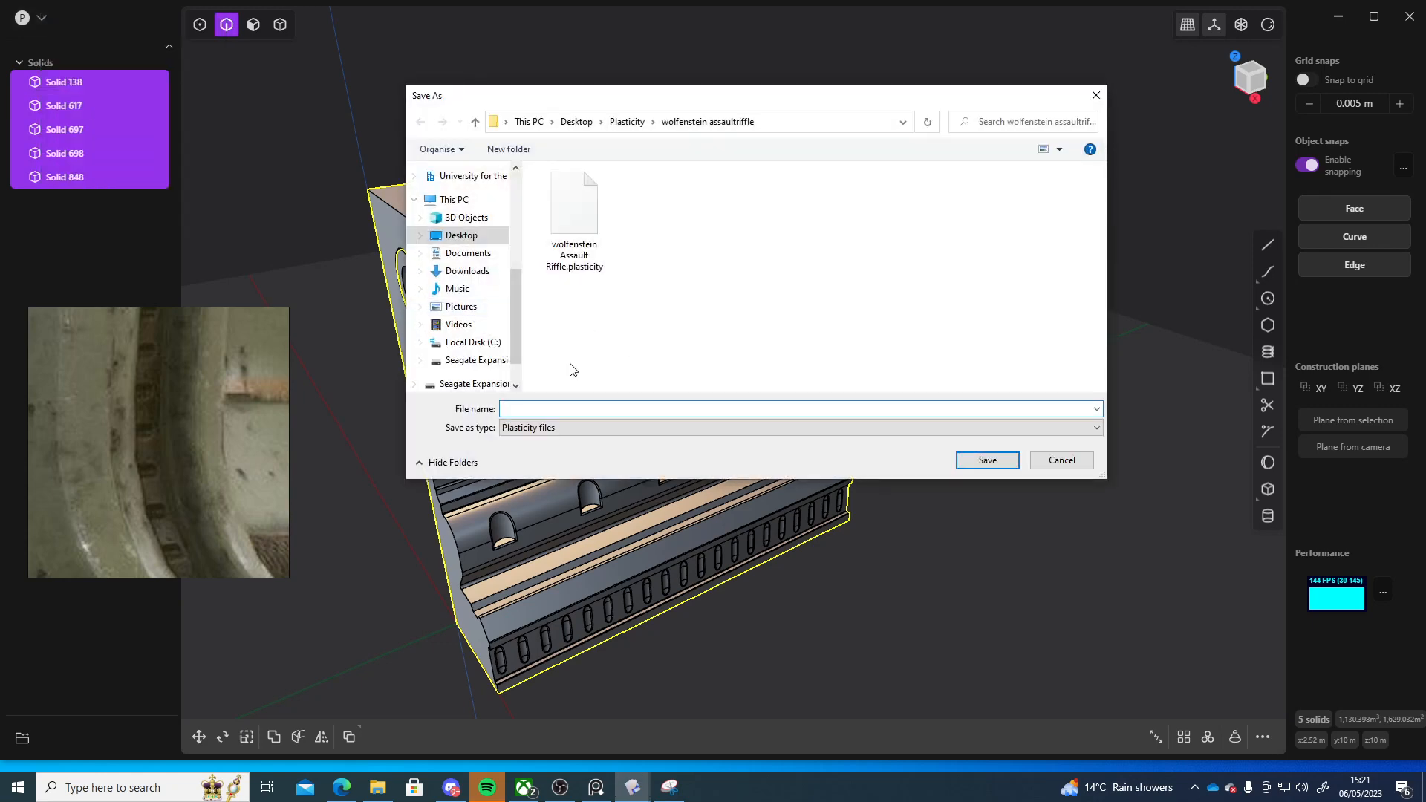
{"action": "left_click", "coordinate": [627, 122]}
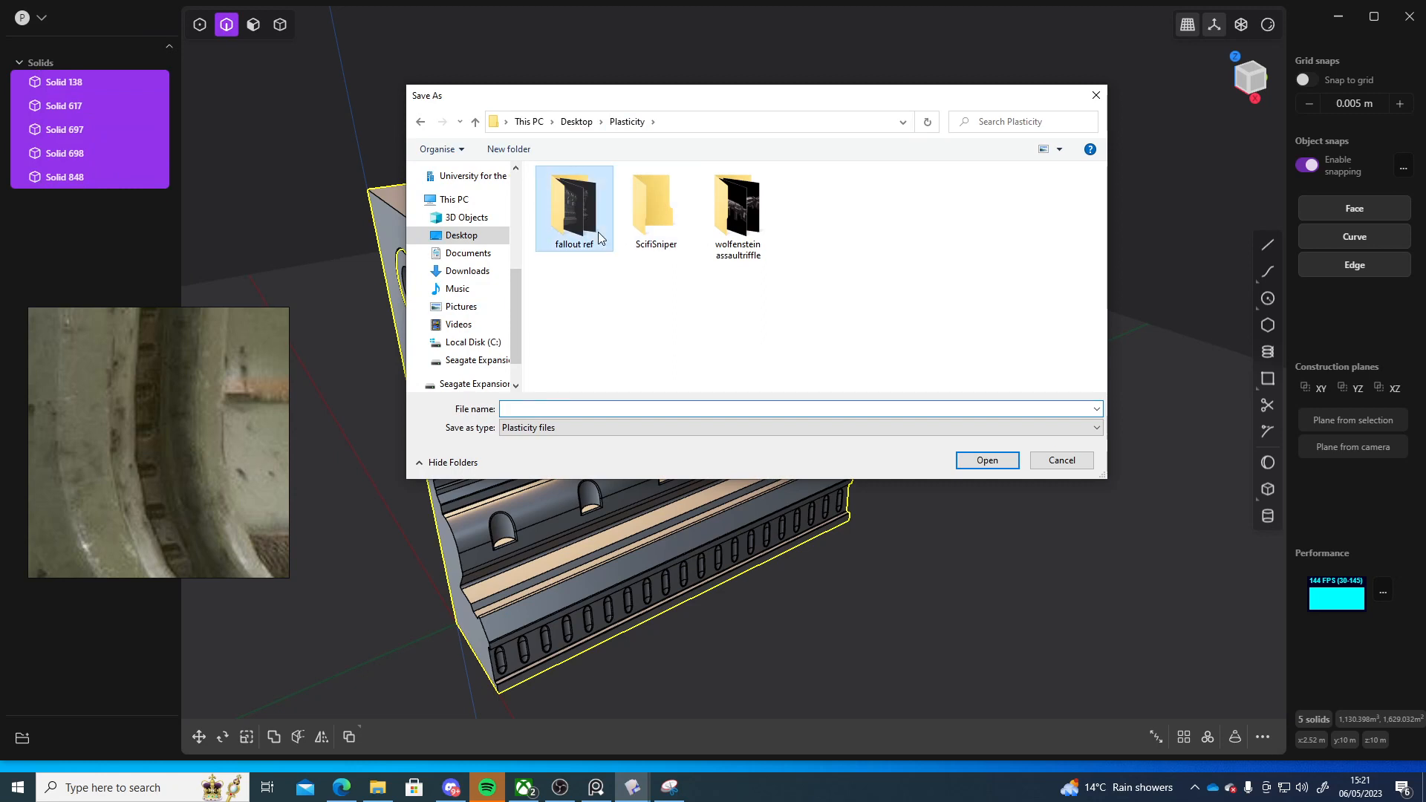
{"action": "double_click", "coordinate": [575, 215]}
Create a new folder named modular scifikit and open it
{"action": "right_click", "coordinate": [628, 293]}
{"action": "mouse_move", "coordinate": [547, 506]}
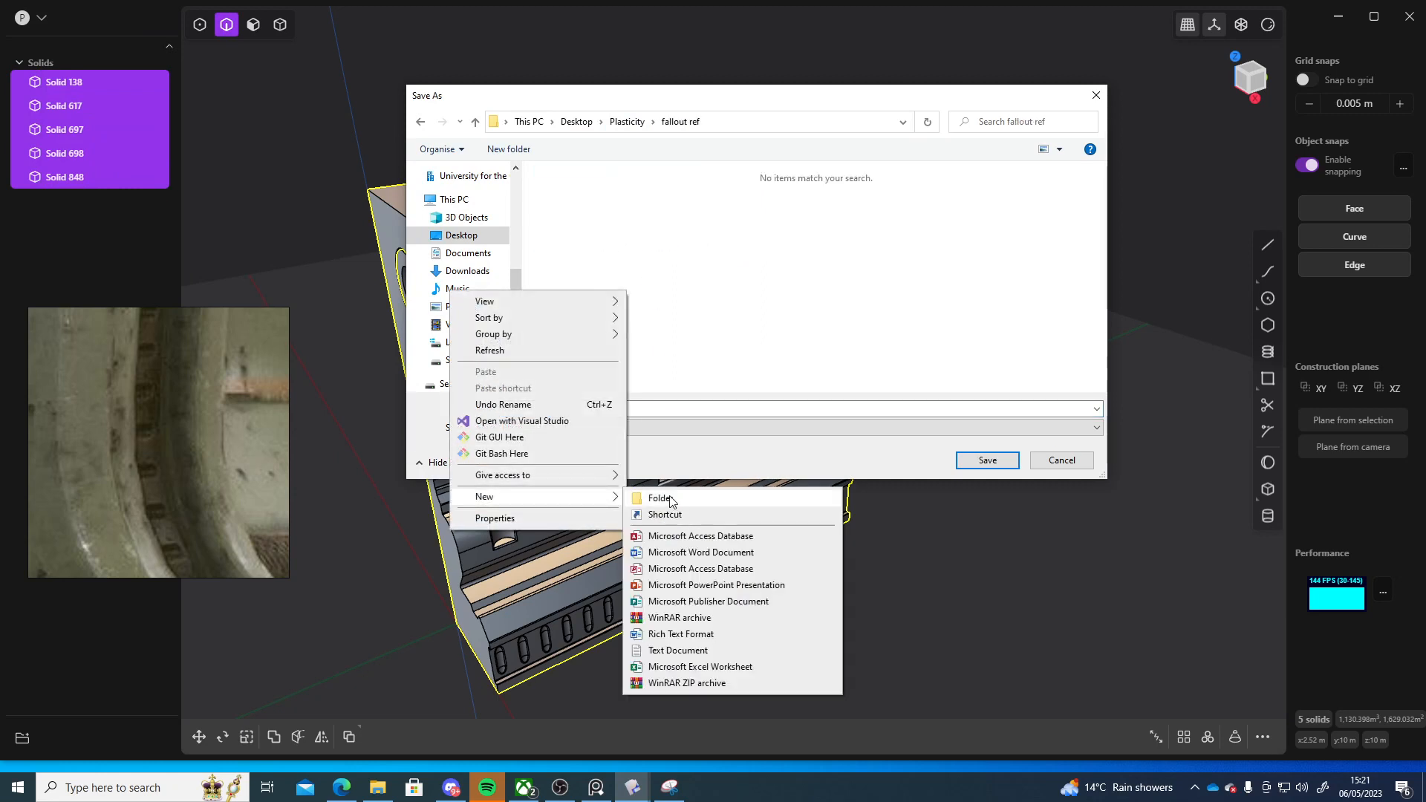
{"action": "left_click", "coordinate": [671, 495]}
{"action": "type", "text": "modular "}
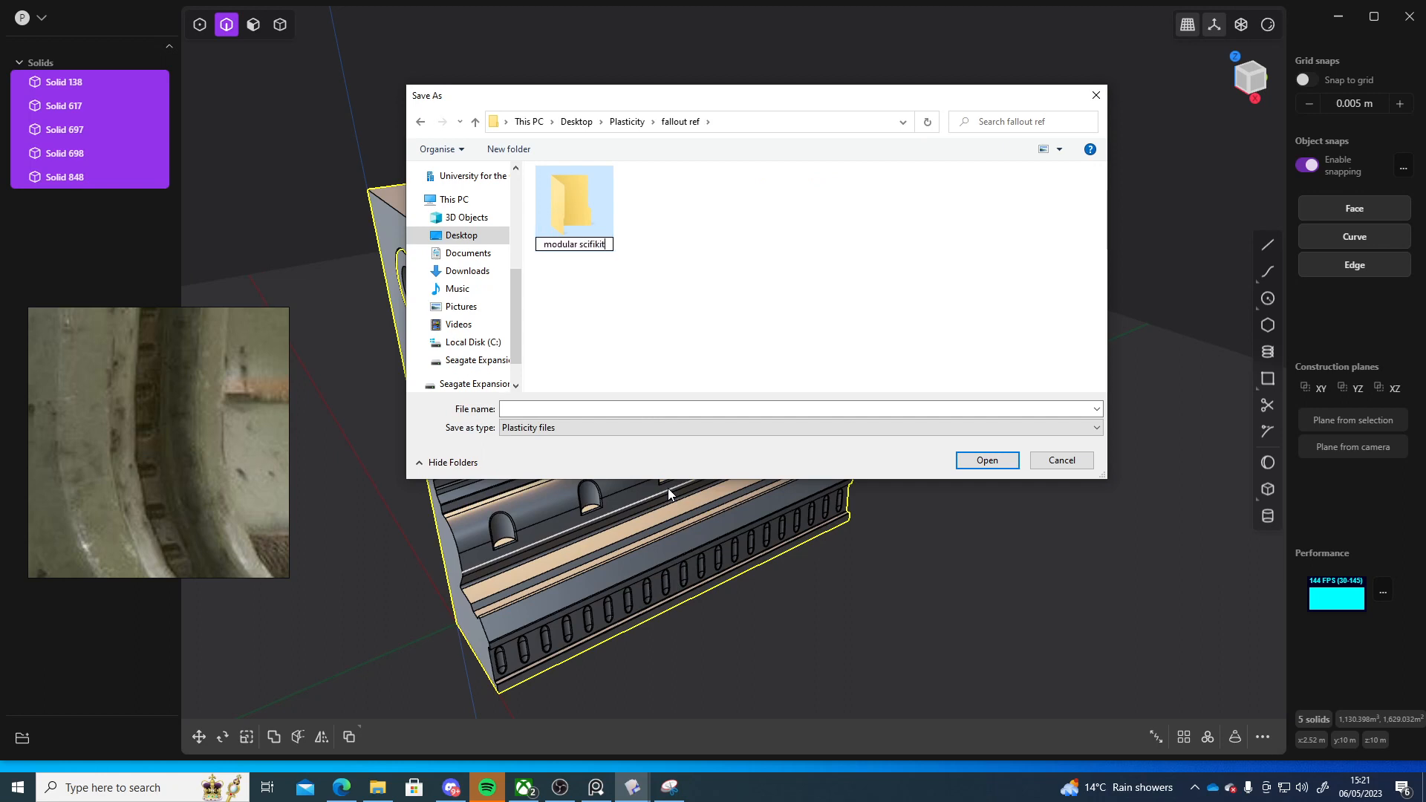
{"action": "type", "text": "scifiki"}
{"action": "left_click", "coordinate": [524, 409]}
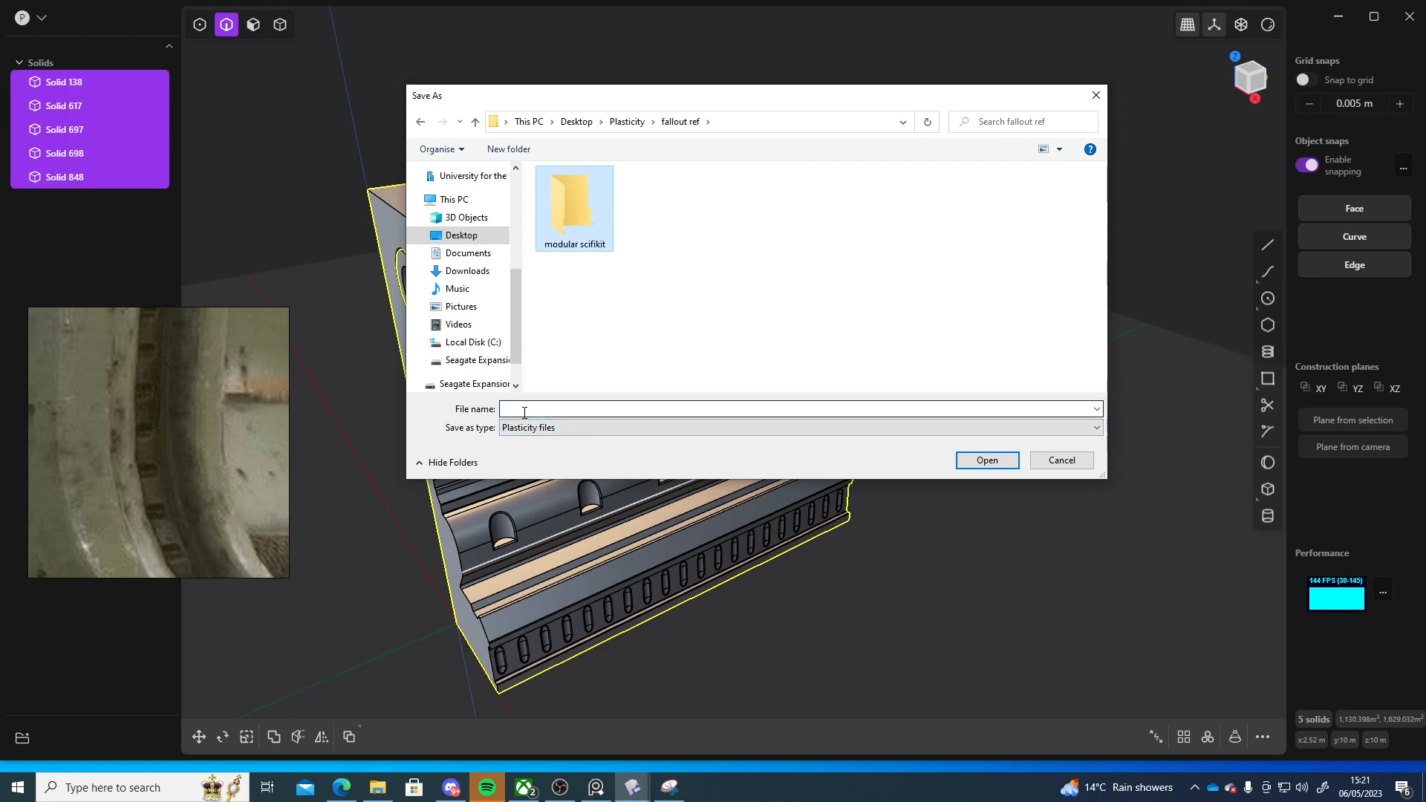
{"action": "double_click", "coordinate": [577, 225]}
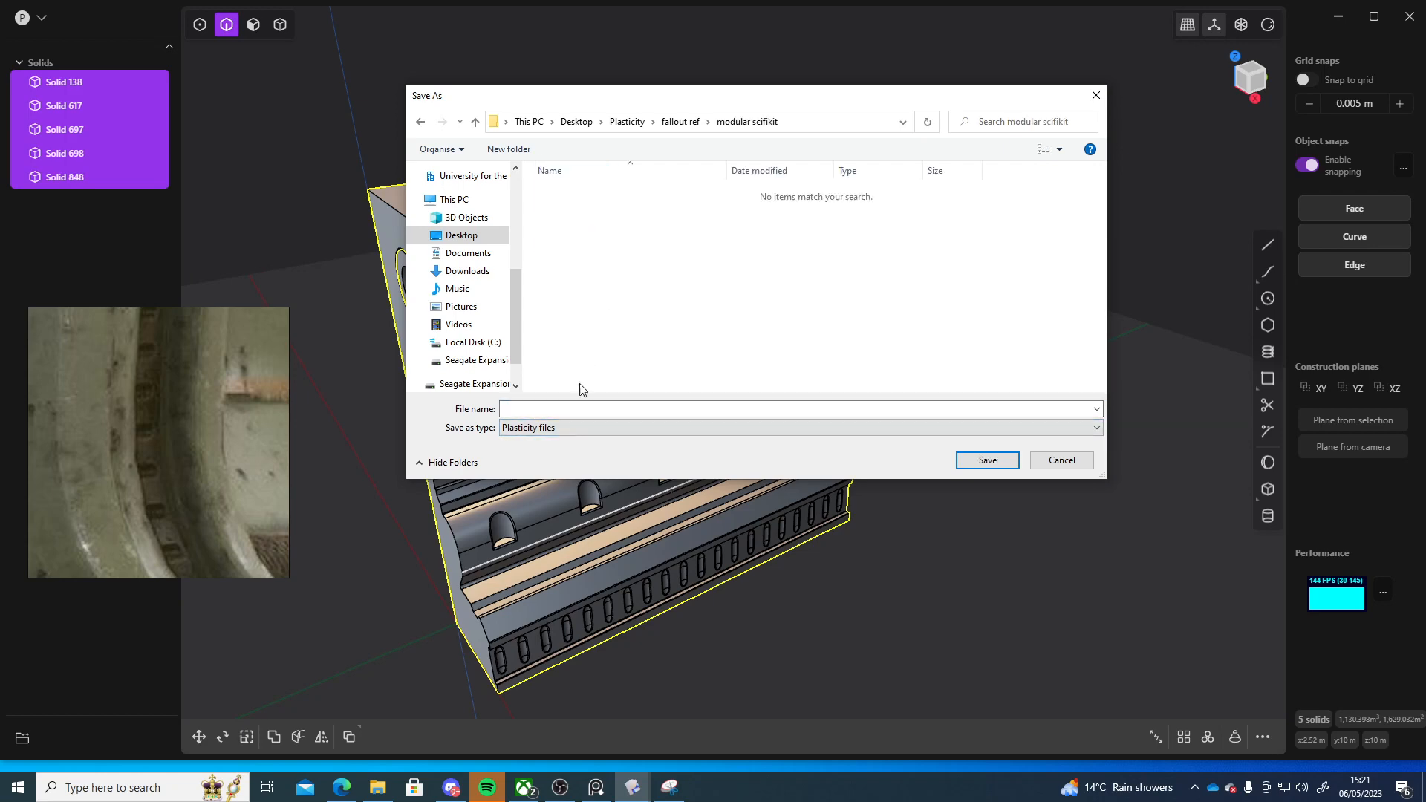
Save the scene as SM_CorridorWall01 in Plasticity format
{"action": "left_click", "coordinate": [550, 410]}
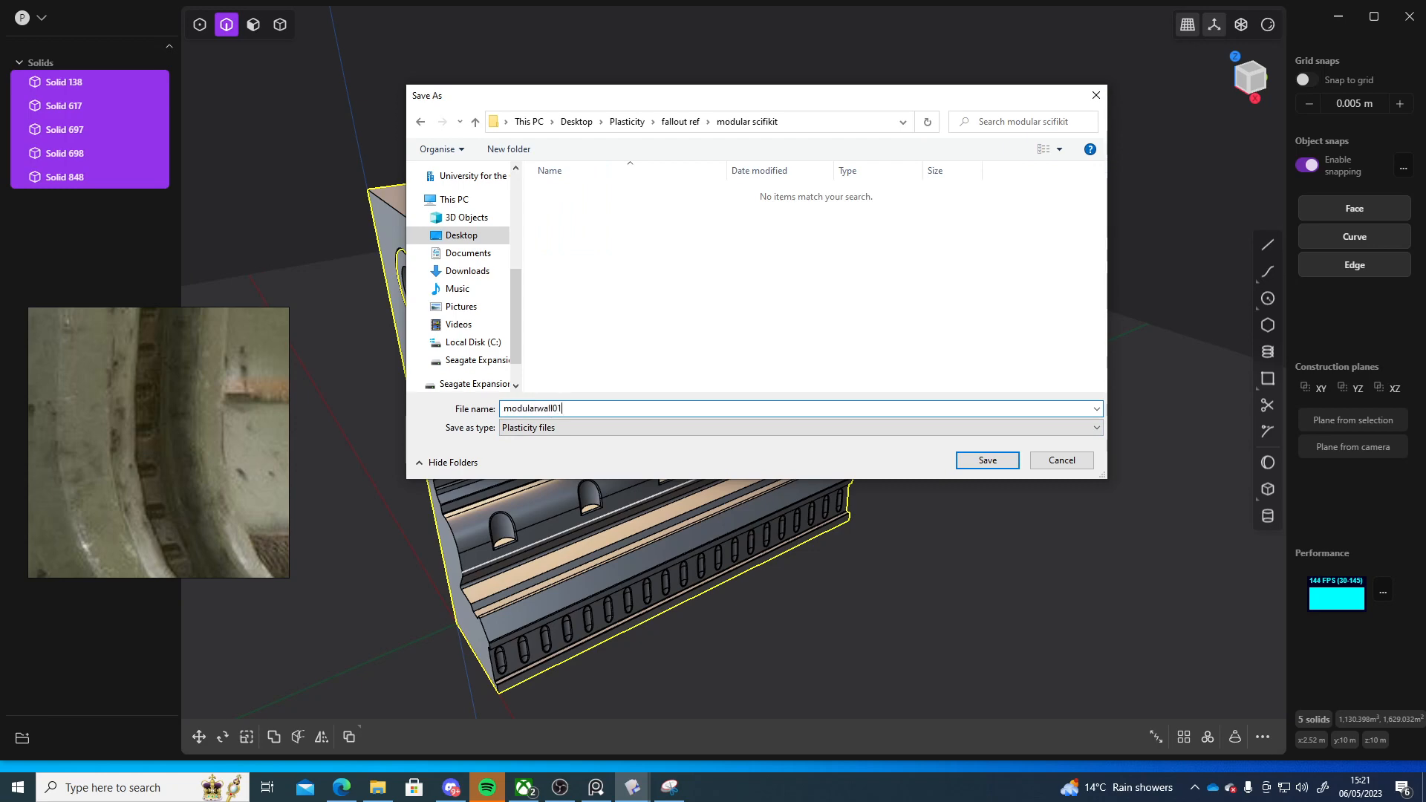
{"action": "type", "text": "SM)"}
{"action": "type", "text": "_"}
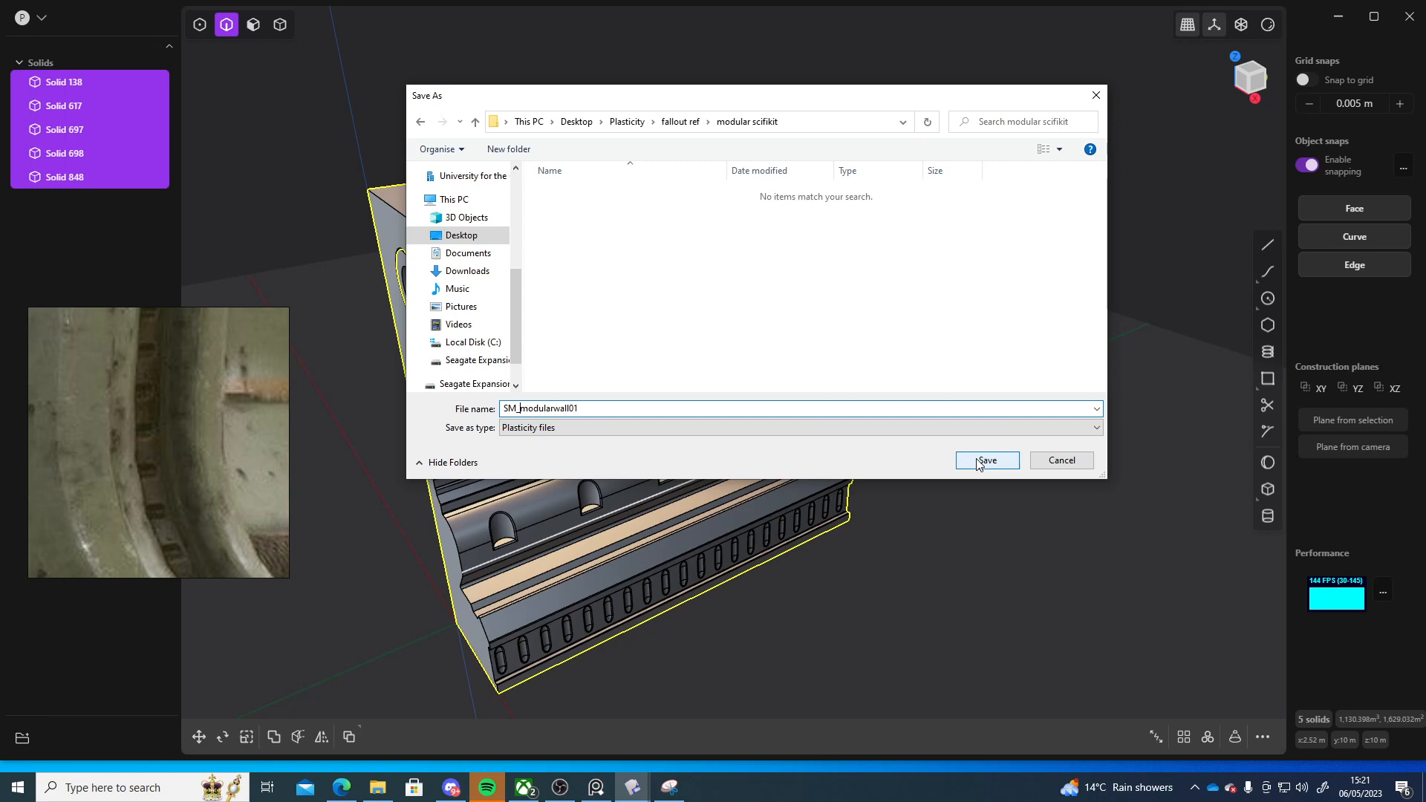
{"action": "left_click_drag", "start_coordinate": [579, 409], "coordinate": [536, 399]}
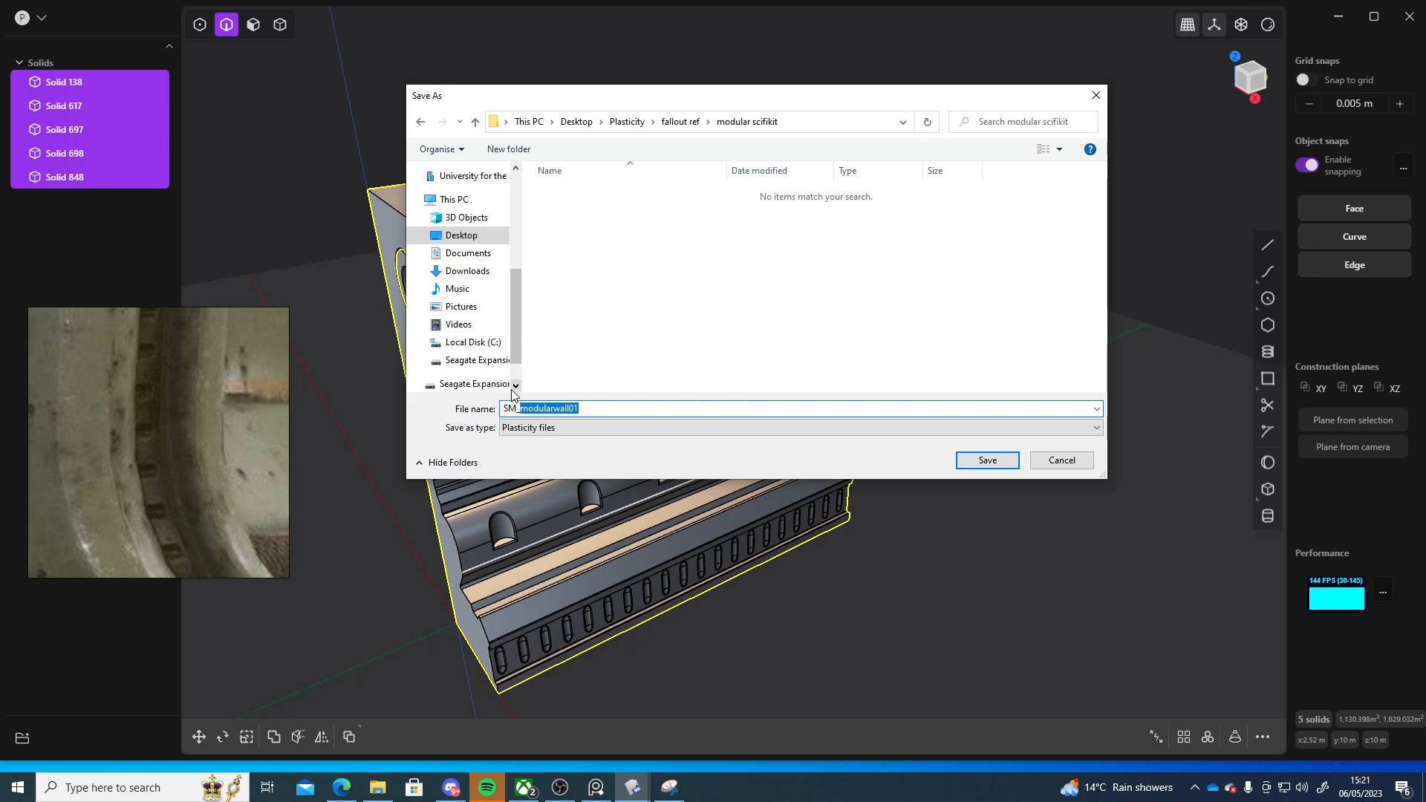
{"action": "type", "text": "S"}
{"action": "left_click", "coordinate": [984, 460]}
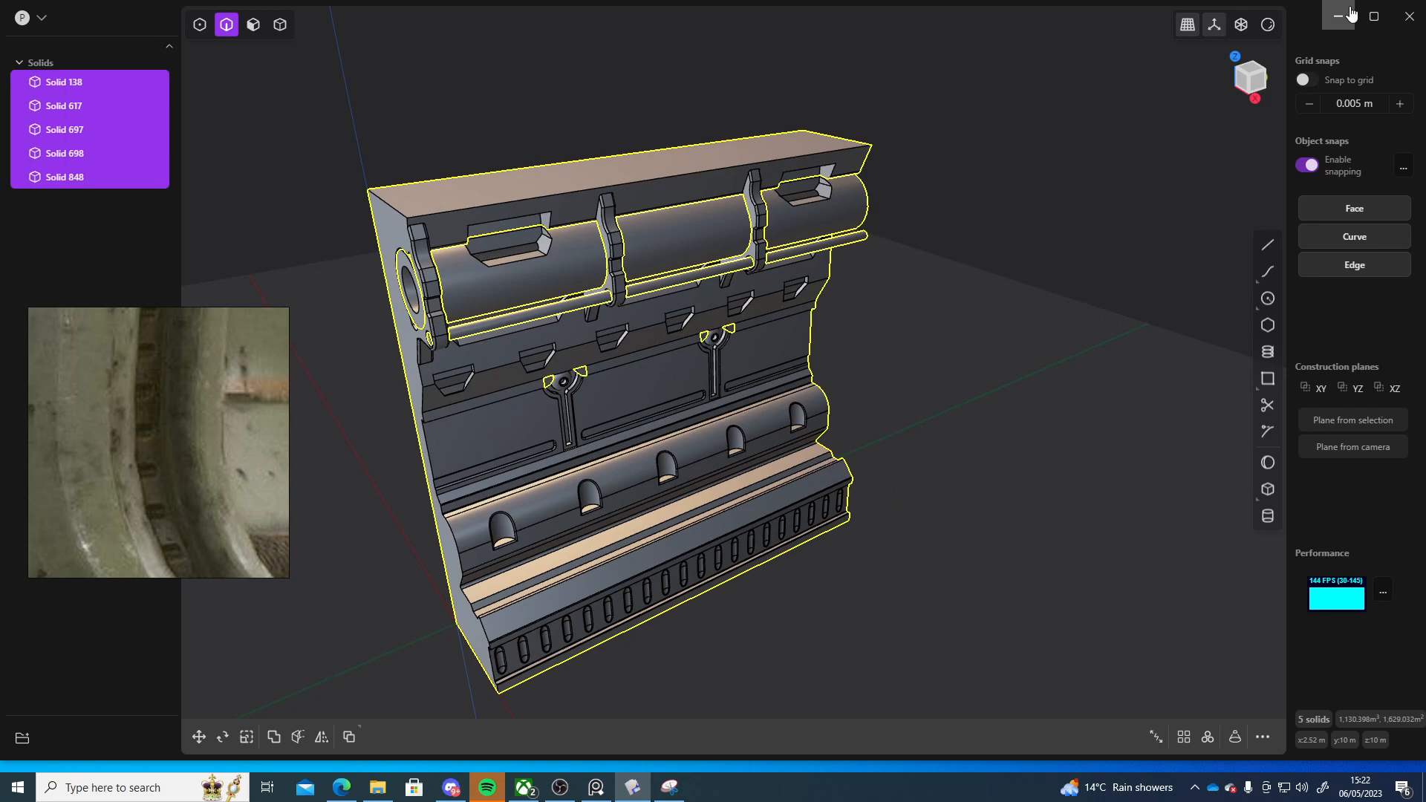
Start exporting the selected solids and set the file type to Wavefront OBJ
{"action": "middle_click_drag", "start_coordinate": [1098, 410], "coordinate": [968, 410]}
{"action": "left_click", "coordinate": [23, 17]}
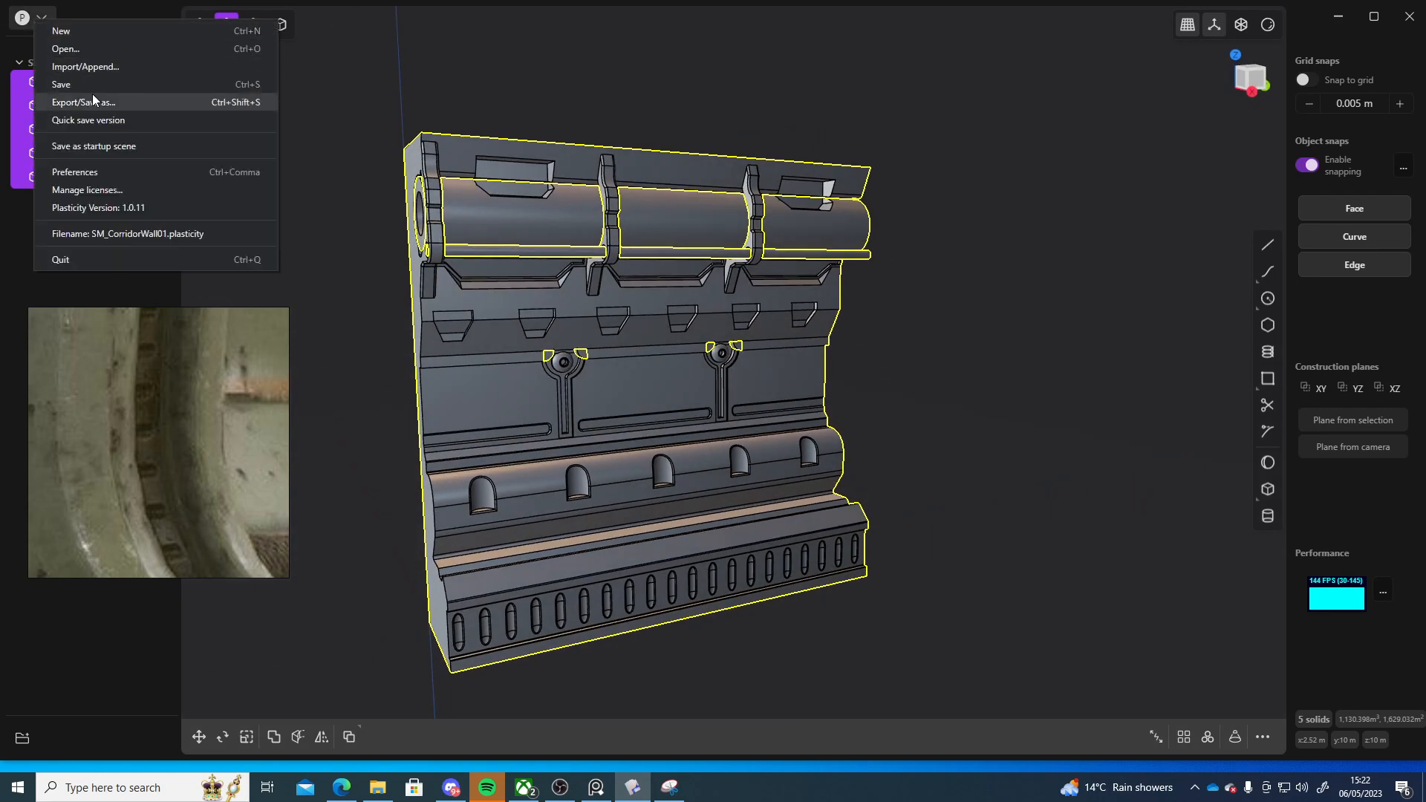
{"action": "left_click", "coordinate": [111, 101]}
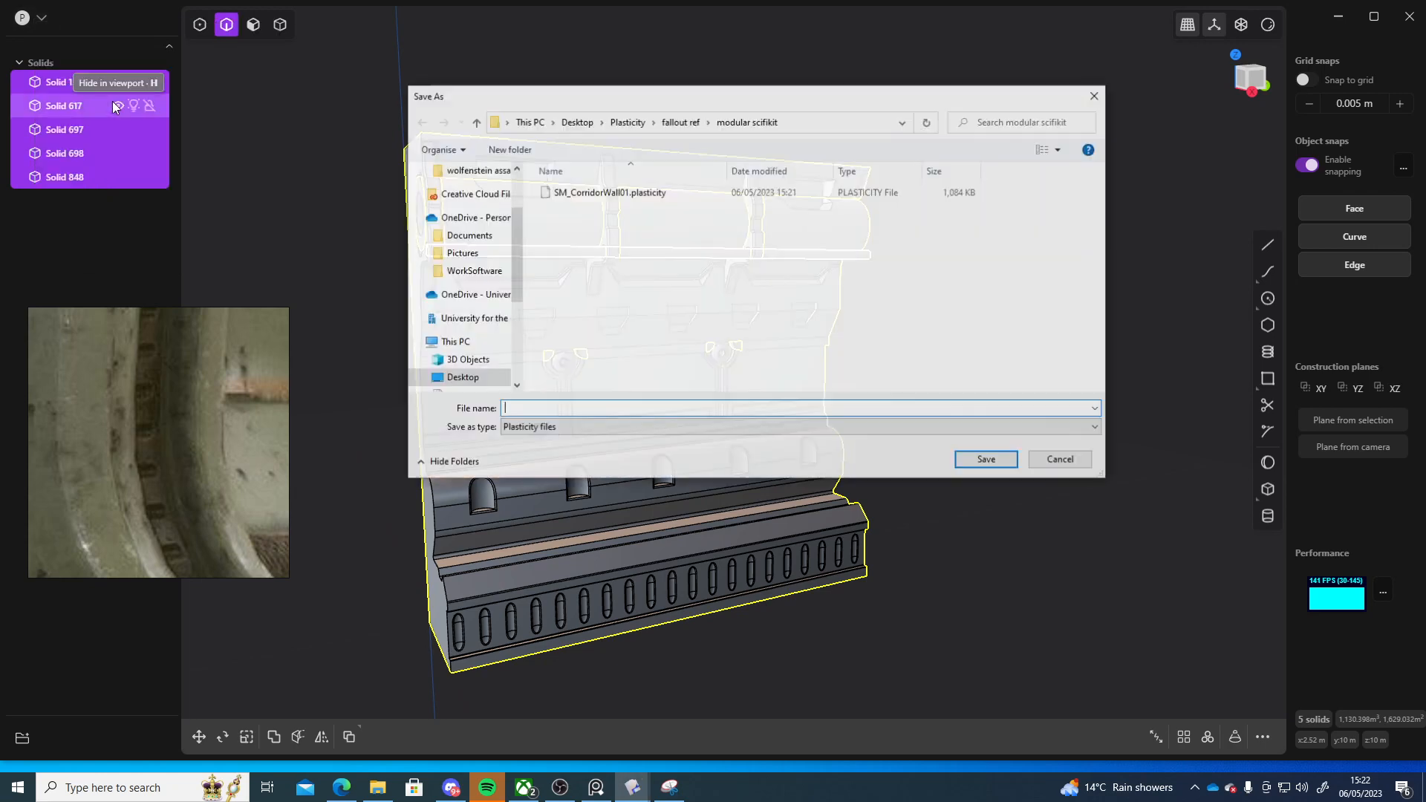
{"action": "left_click", "coordinate": [586, 427]}
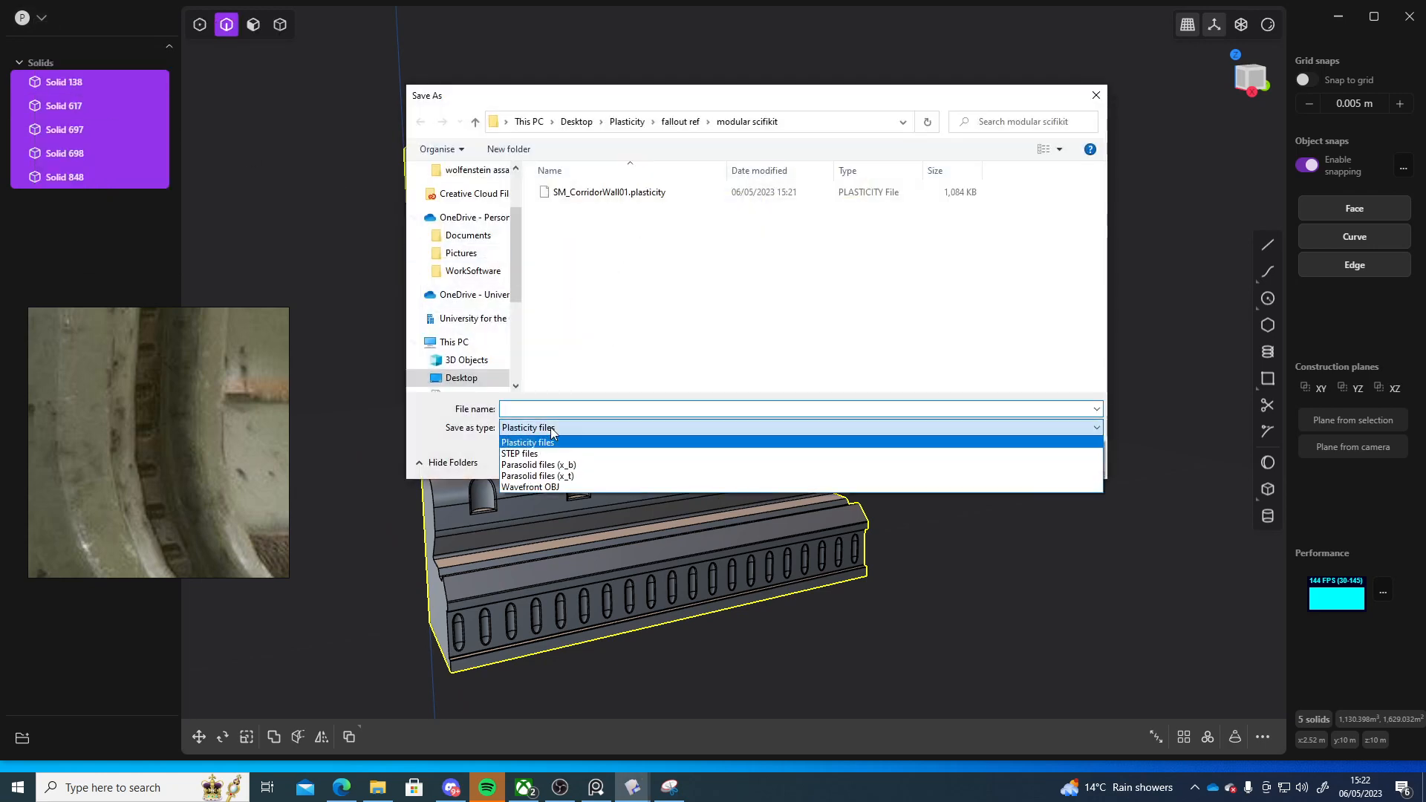
{"action": "left_click", "coordinate": [583, 483]}
Name the export file SM_CorridorWall01 and confirm the save
{"action": "left_click", "coordinate": [573, 408]}
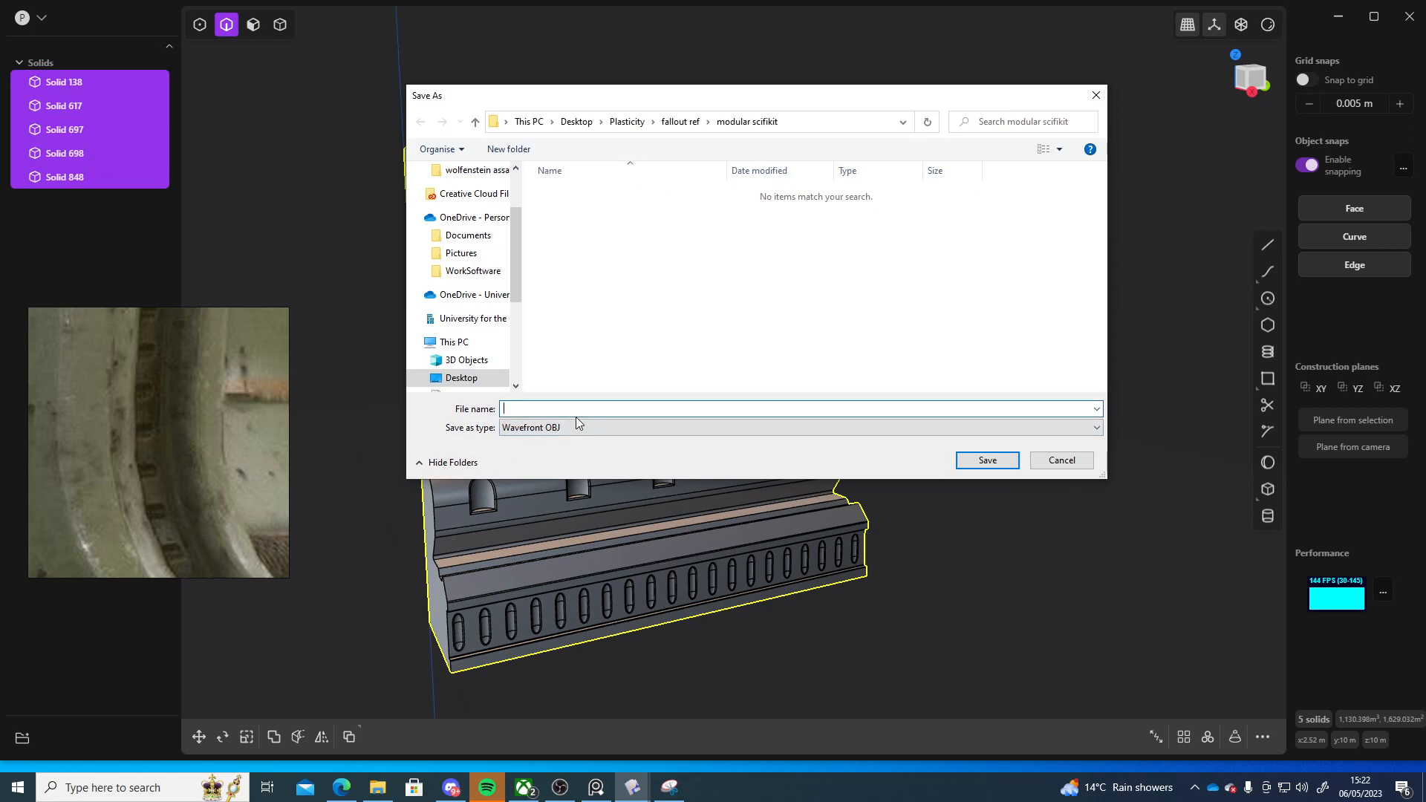
{"action": "type", "text": "SM)_"}
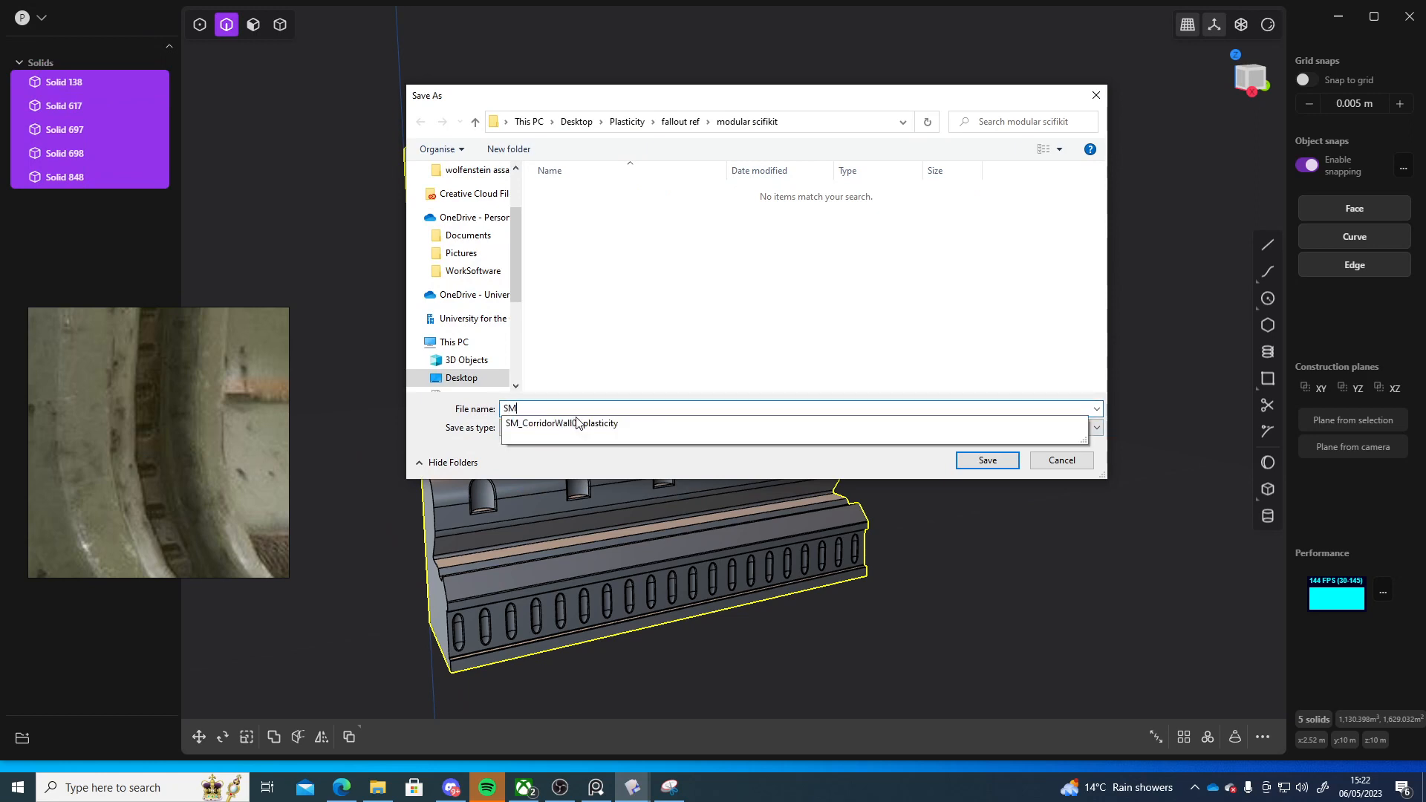
{"action": "key", "text": "BackSpace"}
{"action": "key", "text": "BackSpace"}
{"action": "type", "text": "_CorridorWall90"}
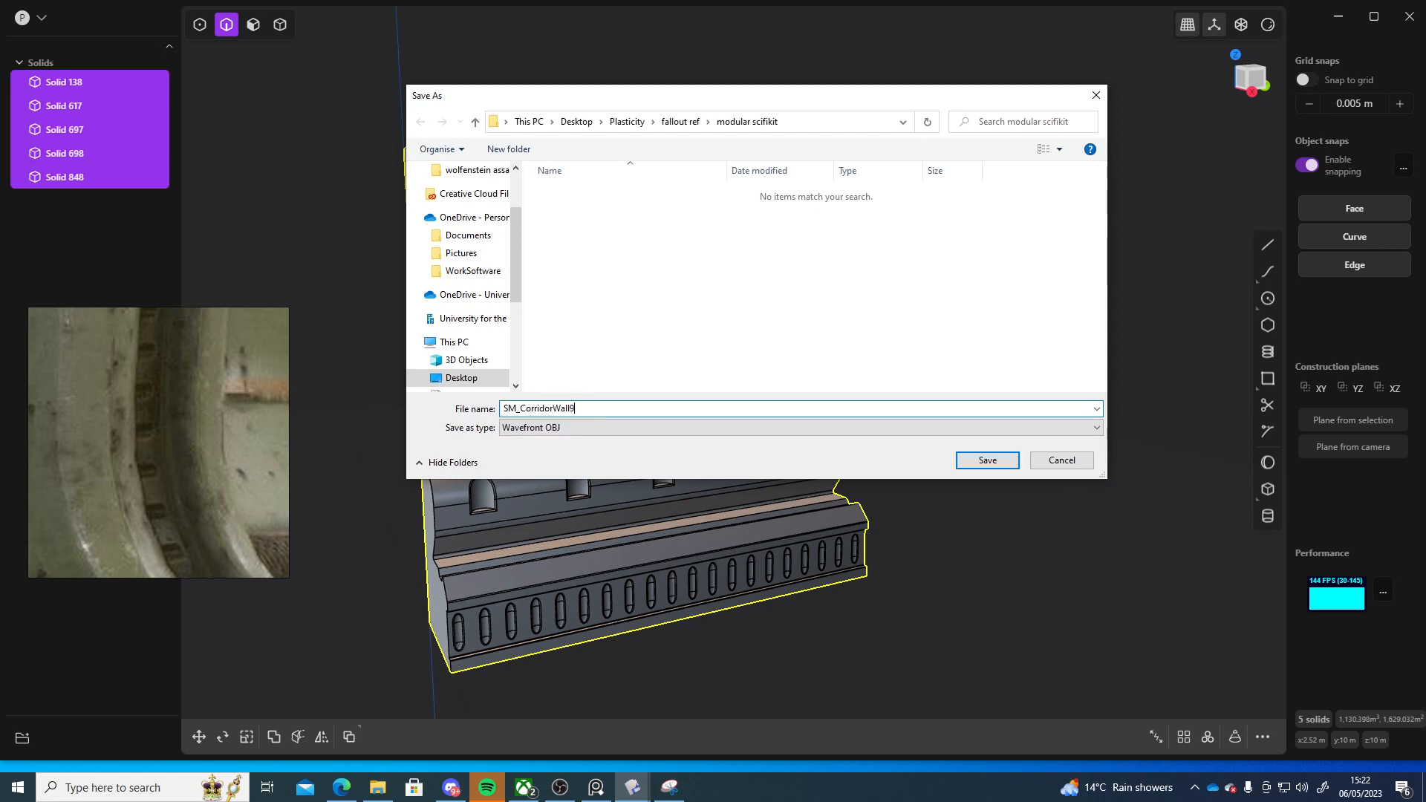
{"action": "type", "text": "1"}
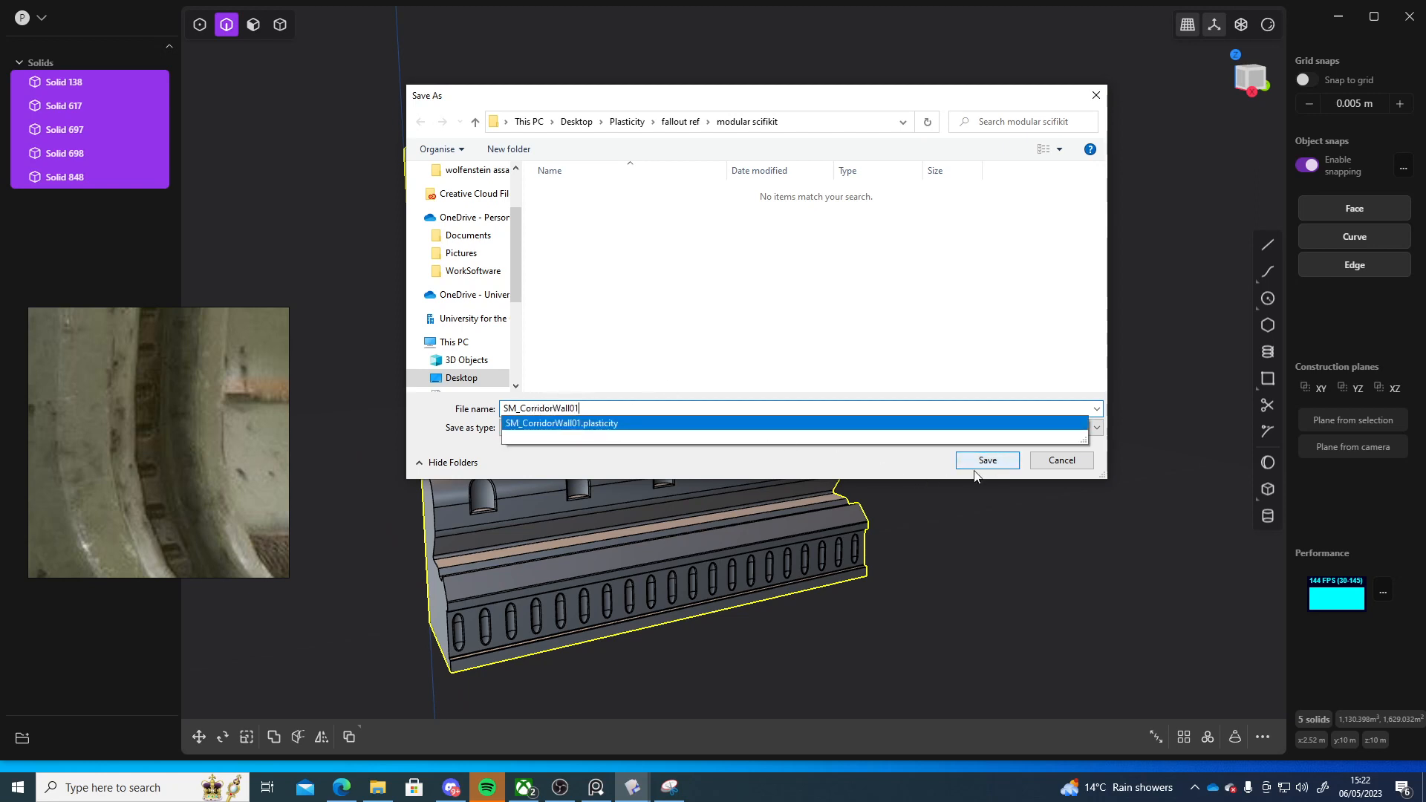
{"action": "left_click", "coordinate": [830, 460]}
{"action": "left_click", "coordinate": [995, 462]}
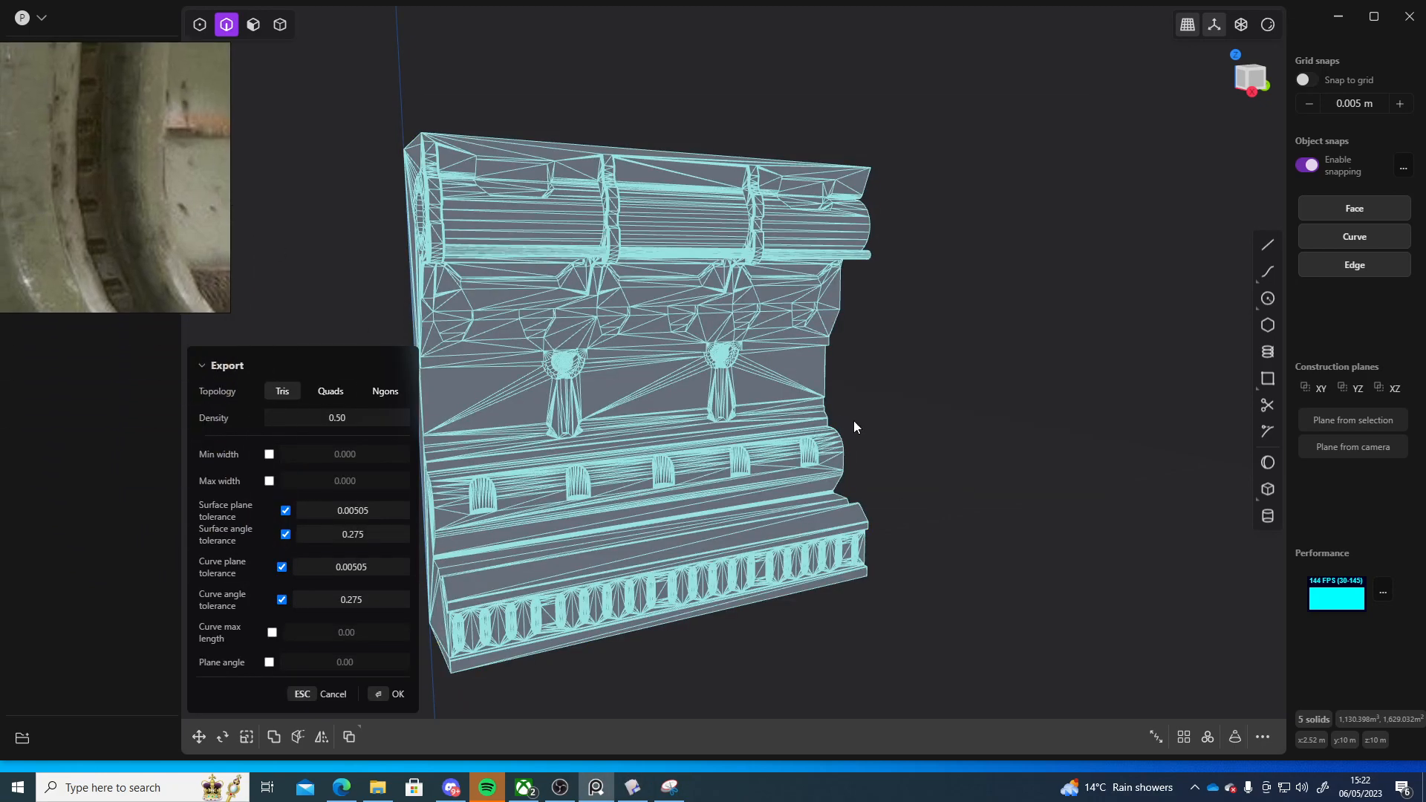
Set the export topology to Ngons and zoom into the mesh preview
{"action": "middle_click_drag", "start_coordinate": [853, 422], "coordinate": [942, 403]}
{"action": "scroll", "coordinate": [626, 376], "scroll_direction": "up", "scroll_amount": 5}
{"action": "middle_click_drag", "start_coordinate": [659, 386], "coordinate": [678, 413]}
{"action": "left_click", "coordinate": [388, 389]}
{"action": "scroll", "coordinate": [720, 443], "scroll_direction": "up", "scroll_amount": 5}
{"action": "scroll", "coordinate": [742, 447], "scroll_direction": "up", "scroll_amount": 5}
{"action": "scroll", "coordinate": [735, 435], "scroll_direction": "down", "scroll_amount": 5}
{"action": "scroll", "coordinate": [815, 492], "scroll_direction": "up", "scroll_amount": 3}
{"action": "scroll", "coordinate": [666, 388], "scroll_direction": "up", "scroll_amount": 5}
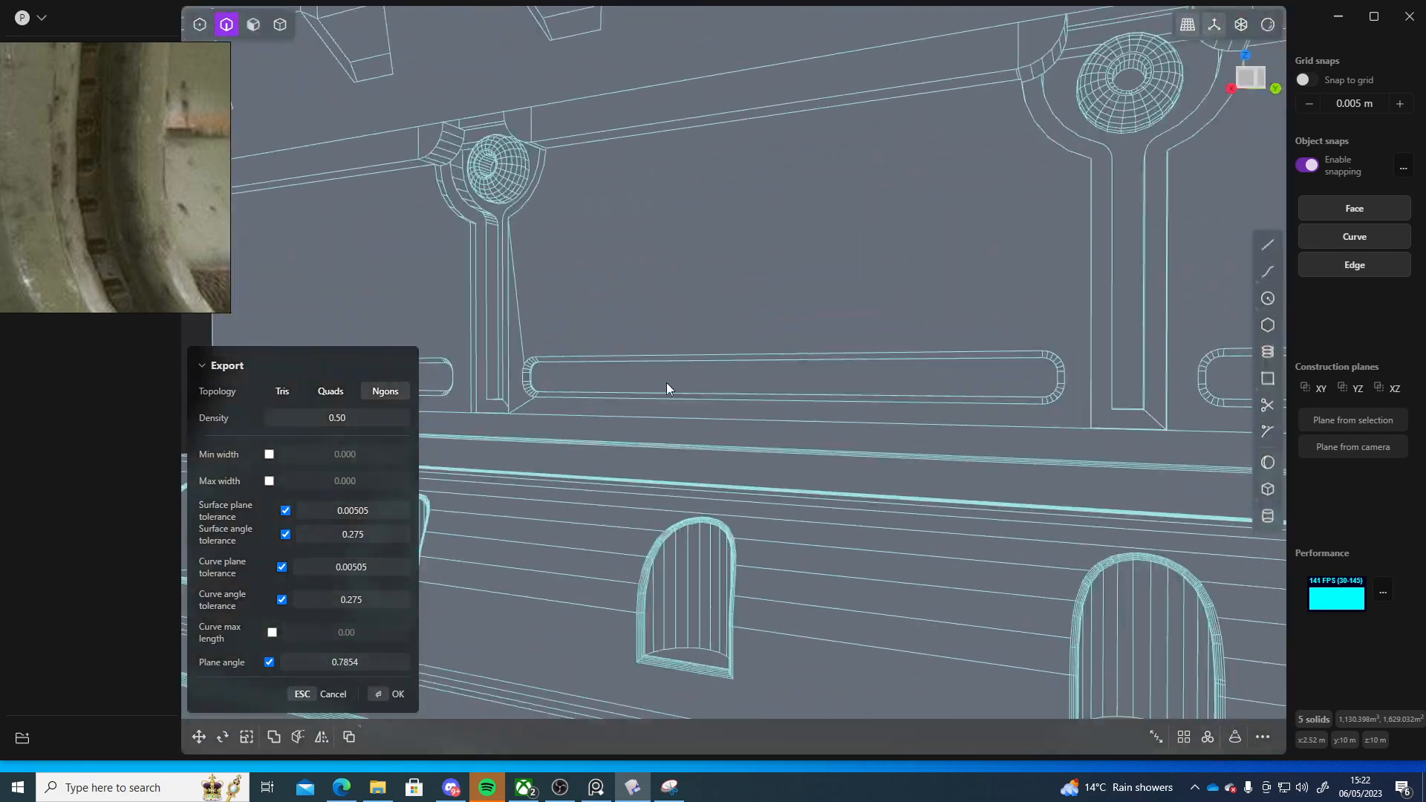
{"action": "middle_click_drag", "start_coordinate": [826, 384], "coordinate": [849, 419], "text": "shift"}
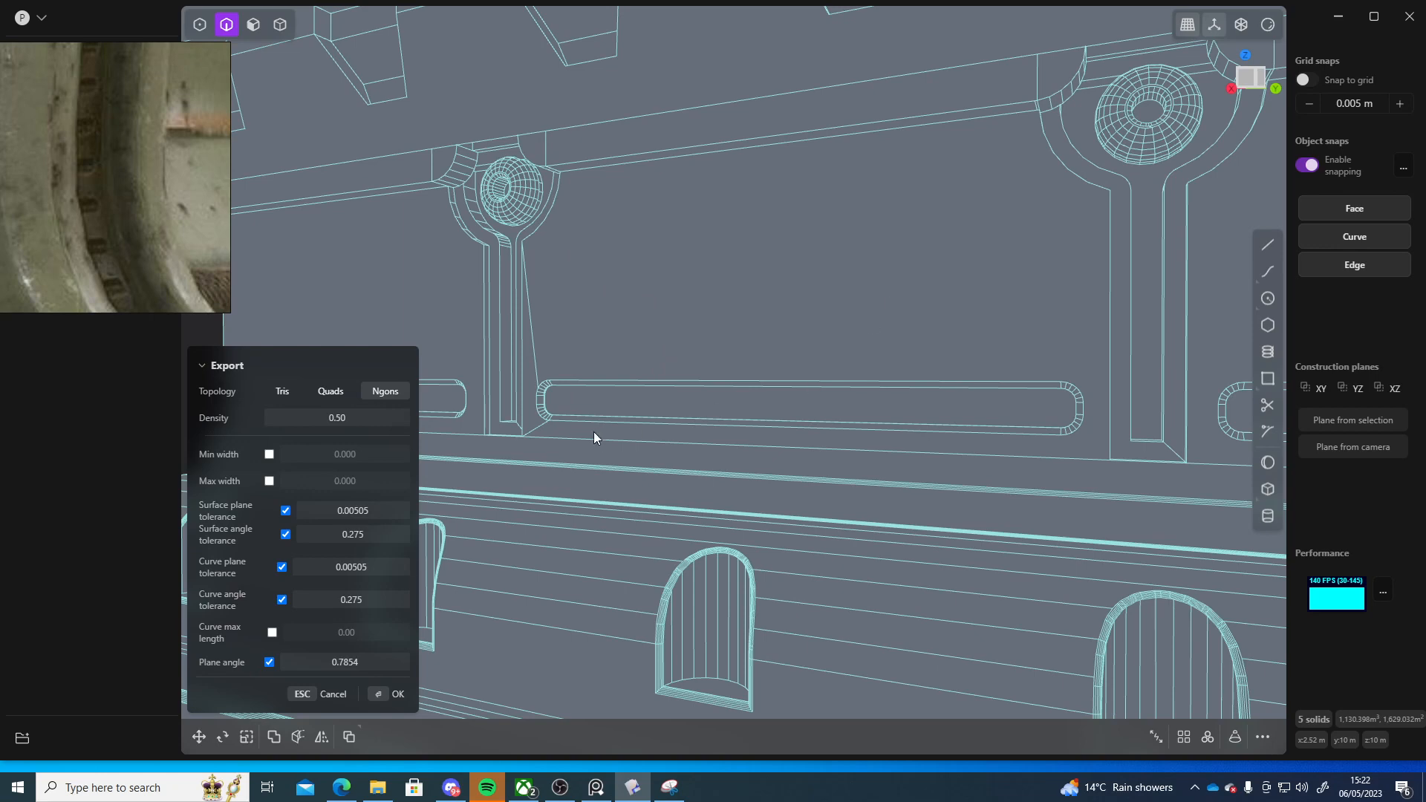
Zoom and pan across the mesh preview to examine the generated polygons
{"action": "middle_click_drag", "start_coordinate": [594, 438], "coordinate": [578, 386]}
{"action": "scroll", "coordinate": [523, 370], "scroll_direction": "up", "scroll_amount": 6}
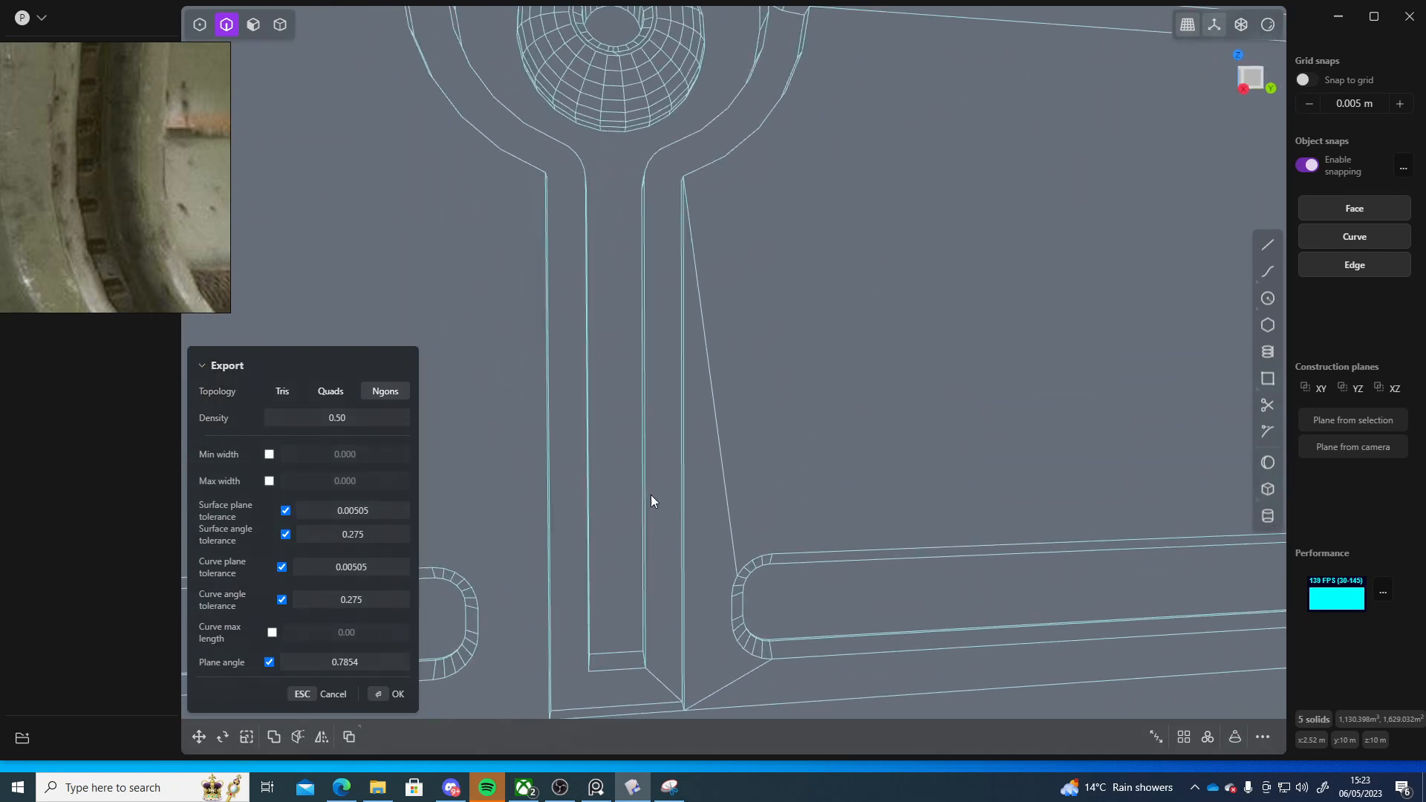
{"action": "middle_click_drag", "start_coordinate": [651, 494], "coordinate": [658, 495]}
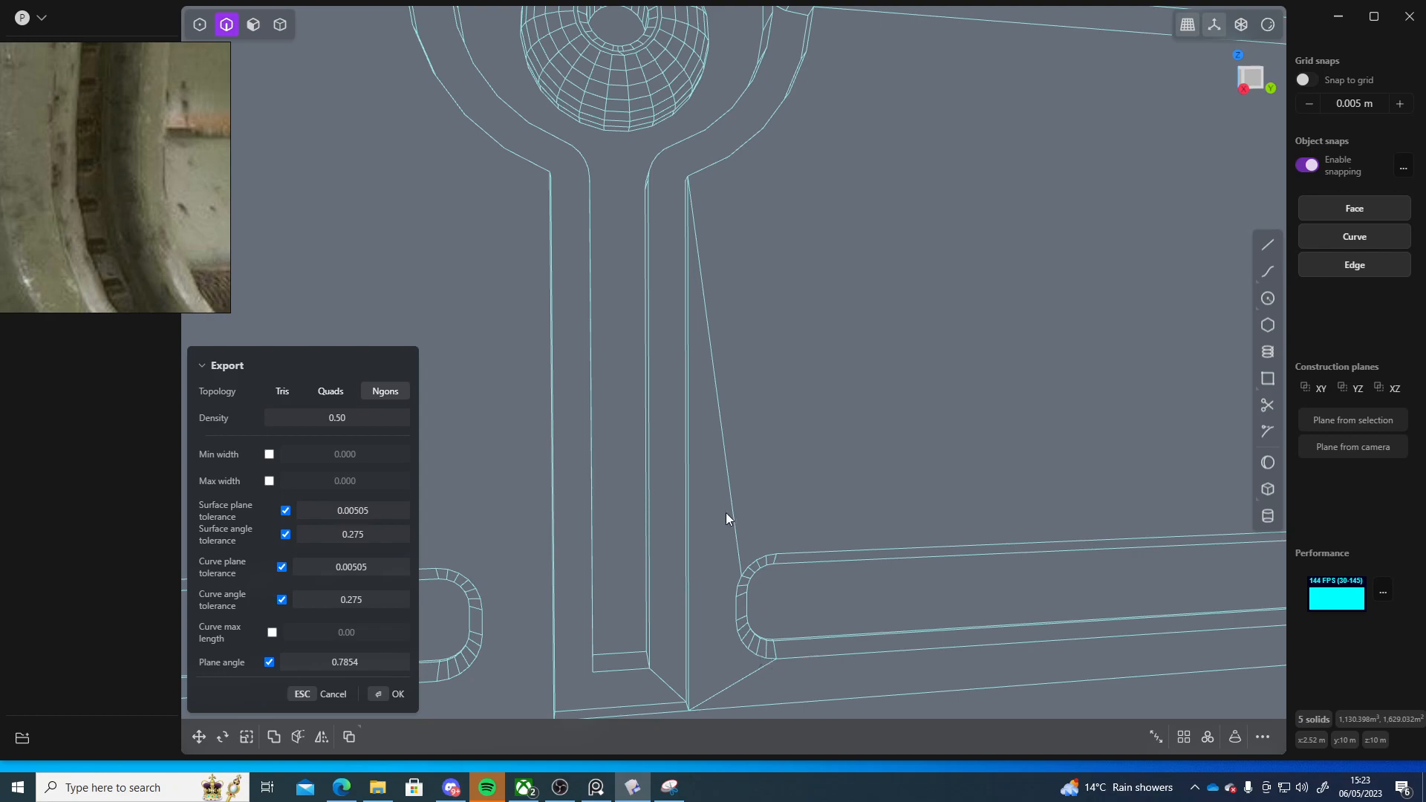
{"action": "scroll", "coordinate": [808, 399], "scroll_direction": "down", "scroll_amount": 6}
{"action": "middle_click_drag", "start_coordinate": [841, 465], "coordinate": [876, 513]}
{"action": "scroll", "coordinate": [898, 471], "scroll_direction": "down", "scroll_amount": 4}
{"action": "scroll", "coordinate": [937, 492], "scroll_direction": "down", "scroll_amount": 6}
{"action": "scroll", "coordinate": [760, 474], "scroll_direction": "up", "scroll_amount": 5}
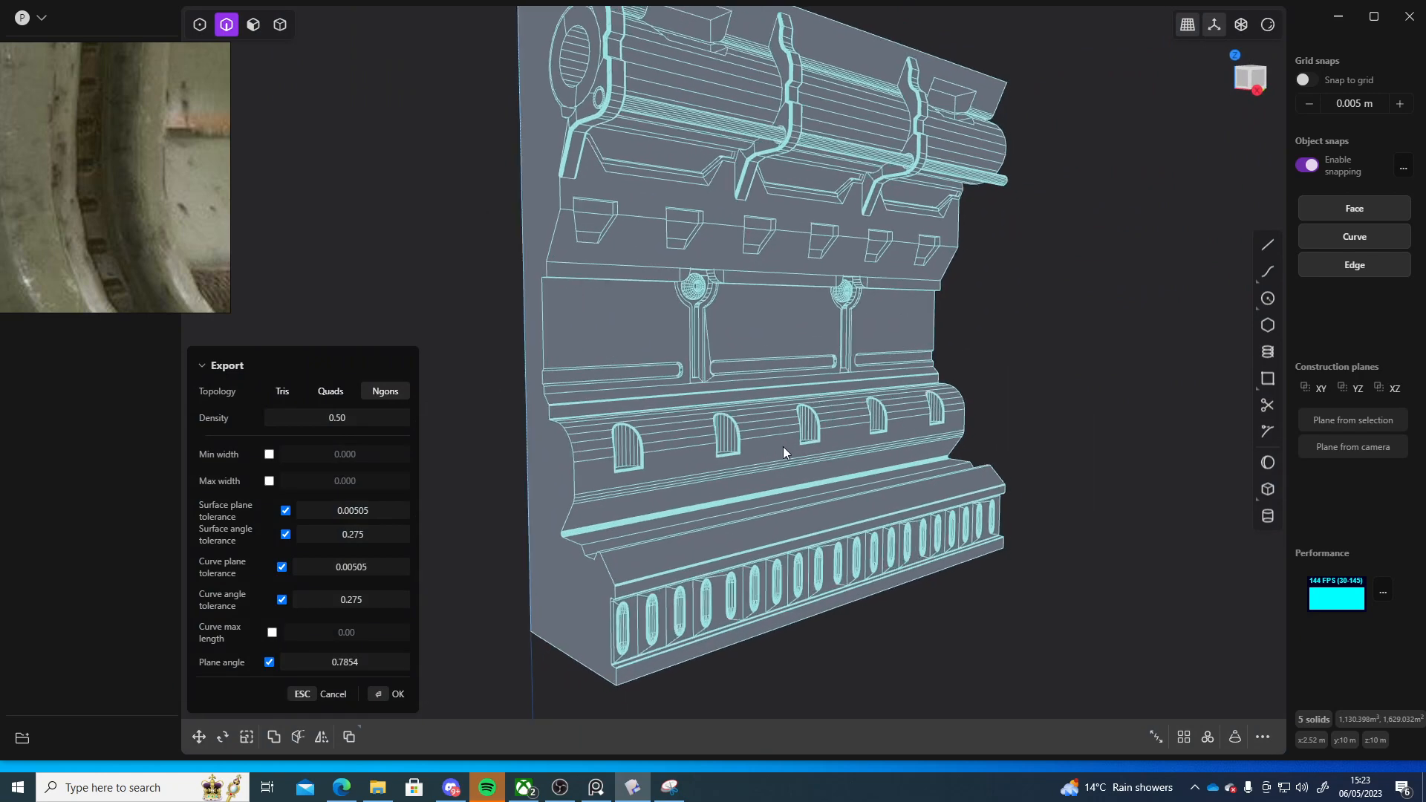
Reduce the export density to 0.01
{"action": "scroll", "coordinate": [783, 447], "scroll_direction": "down", "scroll_amount": 5}
{"action": "middle_click_drag", "start_coordinate": [761, 456], "coordinate": [806, 474]}
{"action": "scroll", "coordinate": [753, 467], "scroll_direction": "up", "scroll_amount": 3}
{"action": "left_click_drag", "start_coordinate": [337, 417], "coordinate": [305, 417]}
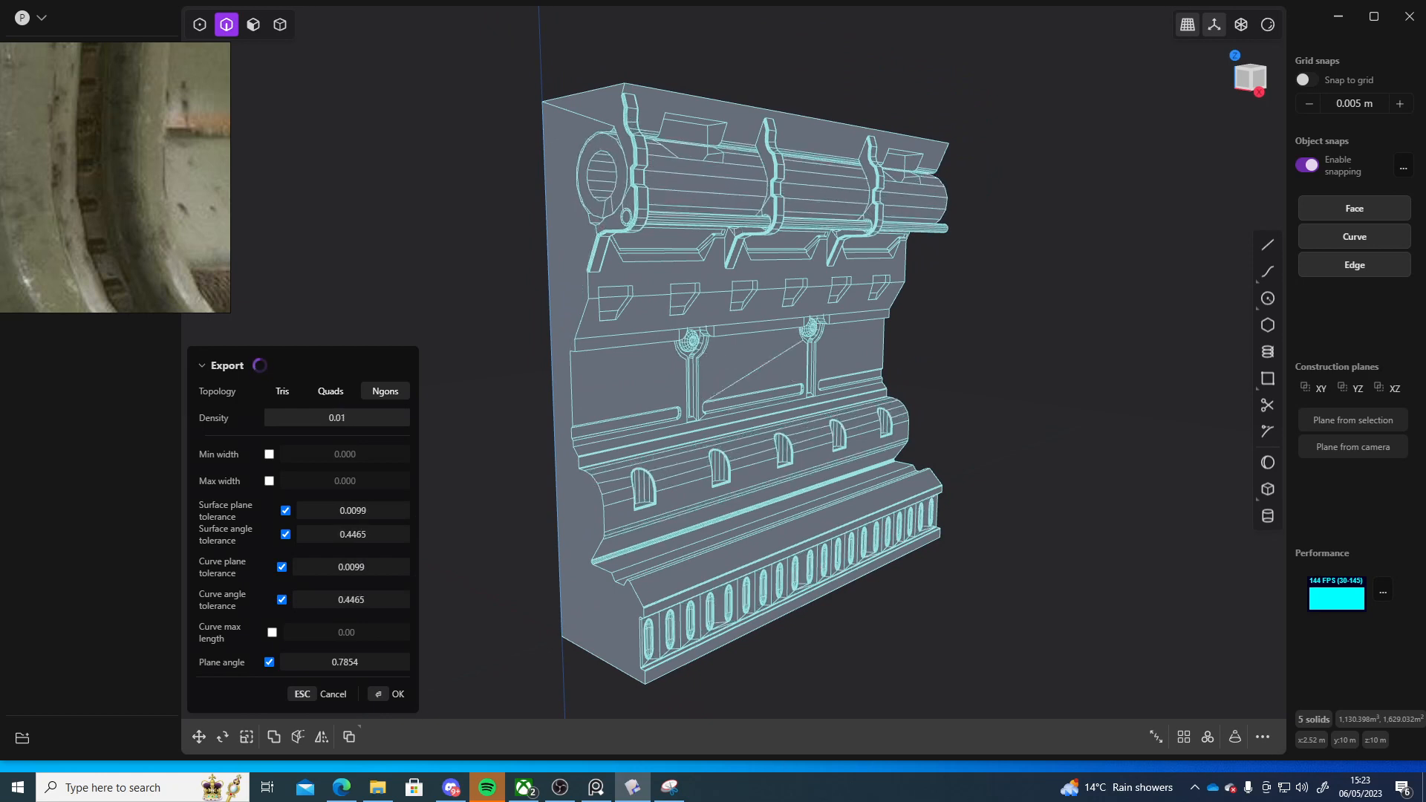
{"action": "mouse_move", "coordinate": [1040, 342]}
{"action": "middle_mouse_down"}
{"action": "mouse_move", "coordinate": [1058, 338]}
{"action": "mouse_move", "coordinate": [965, 313]}
{"action": "mouse_move", "coordinate": [1030, 299]}
{"action": "mouse_move", "coordinate": [1069, 371]}
{"action": "mouse_move", "coordinate": [1142, 385]}
{"action": "mouse_move", "coordinate": [1151, 347]}
{"action": "mouse_move", "coordinate": [1066, 267]}
{"action": "mouse_move", "coordinate": [1069, 334]}
{"action": "mouse_move", "coordinate": [1129, 354]}
{"action": "mouse_move", "coordinate": [1169, 395]}
{"action": "mouse_move", "coordinate": [1076, 367]}
{"action": "mouse_move", "coordinate": [1065, 346]}
{"action": "middle_mouse_up"}
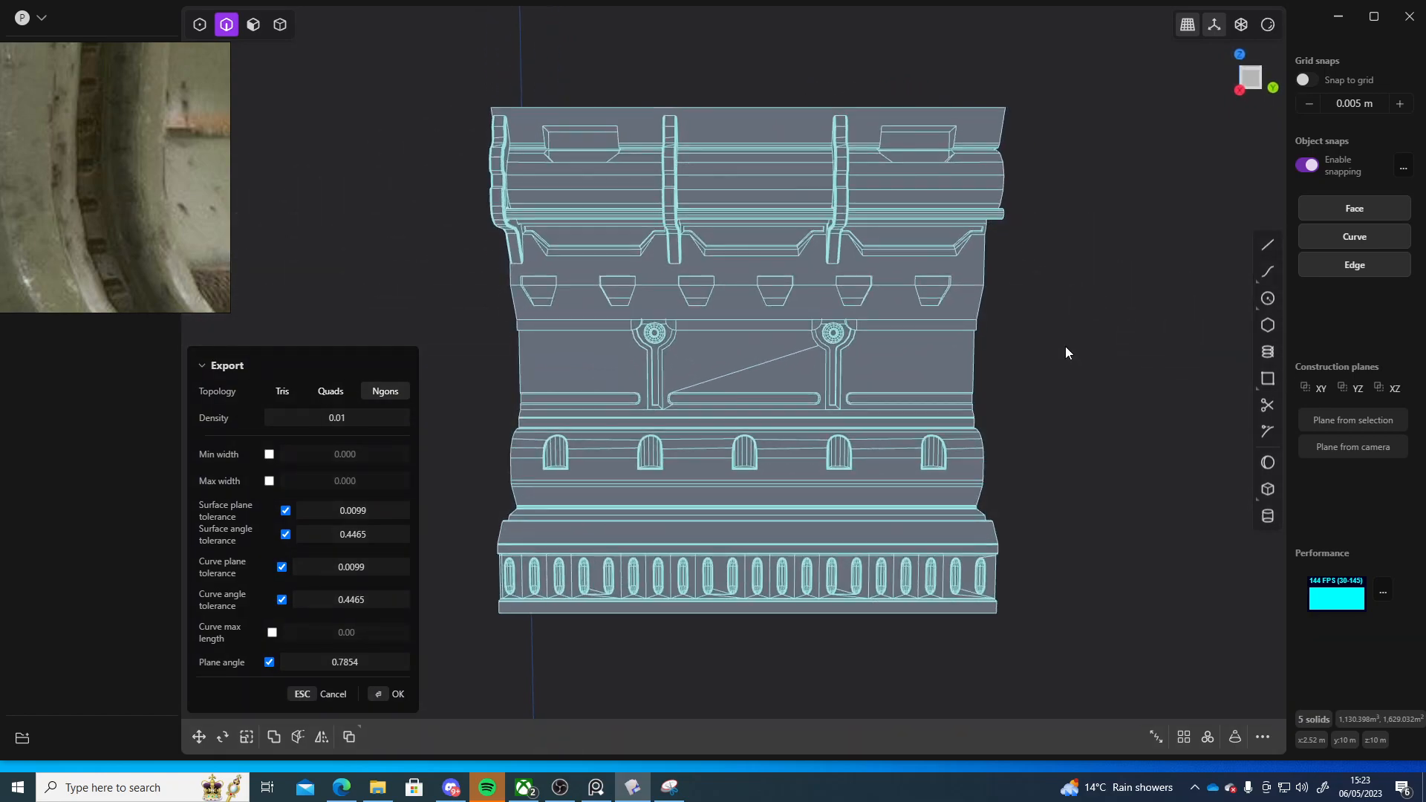
Orbit and zoom around the whole wall in the export preview to inspect its Ngon wireframe
{"action": "scroll", "coordinate": [710, 383], "scroll_direction": "up", "scroll_amount": 5}
{"action": "middle_click_drag", "start_coordinate": [889, 407], "coordinate": [689, 355]}
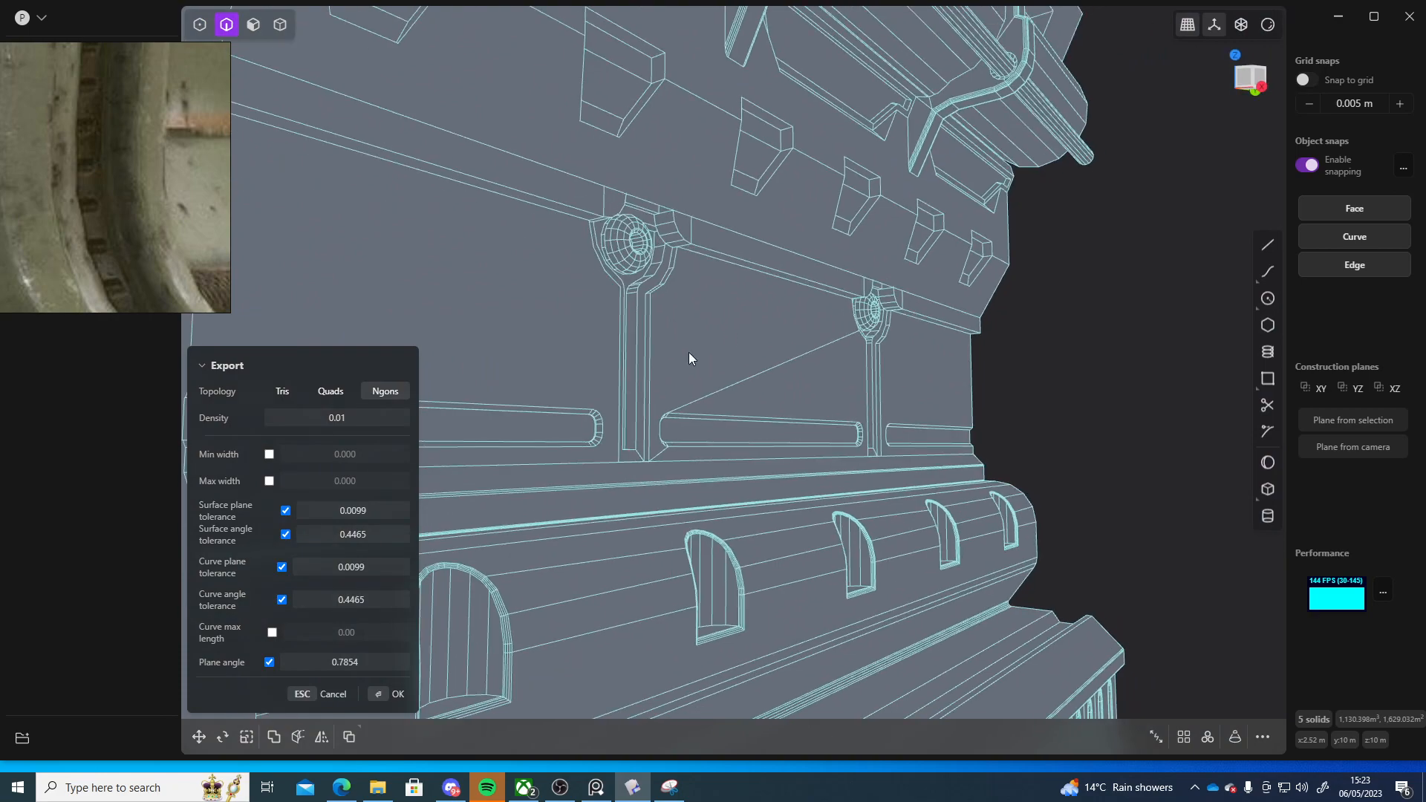
{"action": "scroll", "coordinate": [983, 392], "scroll_direction": "down", "scroll_amount": 5}
{"action": "middle_click_drag", "start_coordinate": [983, 392], "coordinate": [899, 466]}
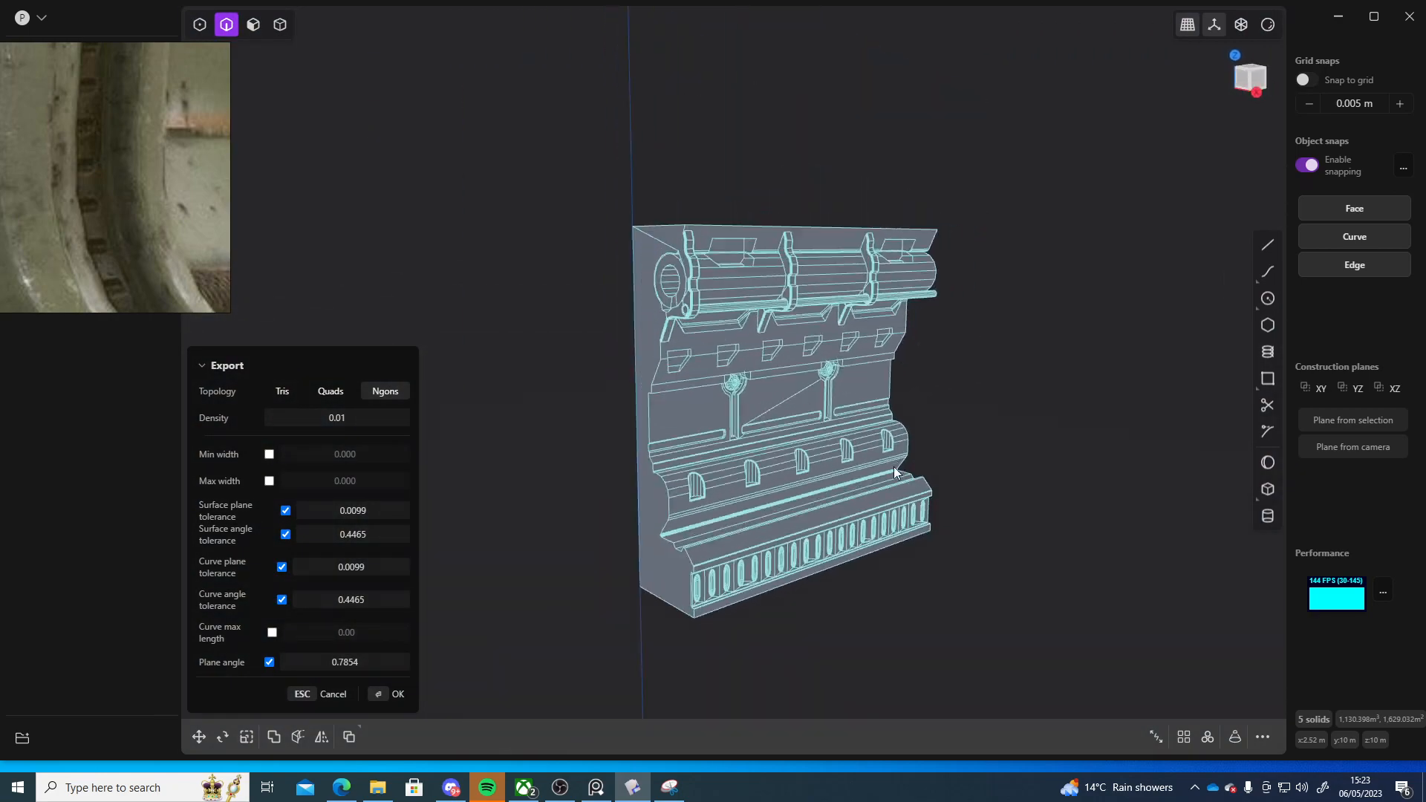
{"action": "scroll", "coordinate": [893, 466], "scroll_direction": "up", "scroll_amount": 6}
{"action": "scroll", "coordinate": [856, 401], "scroll_direction": "down", "scroll_amount": 6}
{"action": "scroll", "coordinate": [851, 444], "scroll_direction": "up", "scroll_amount": 3}
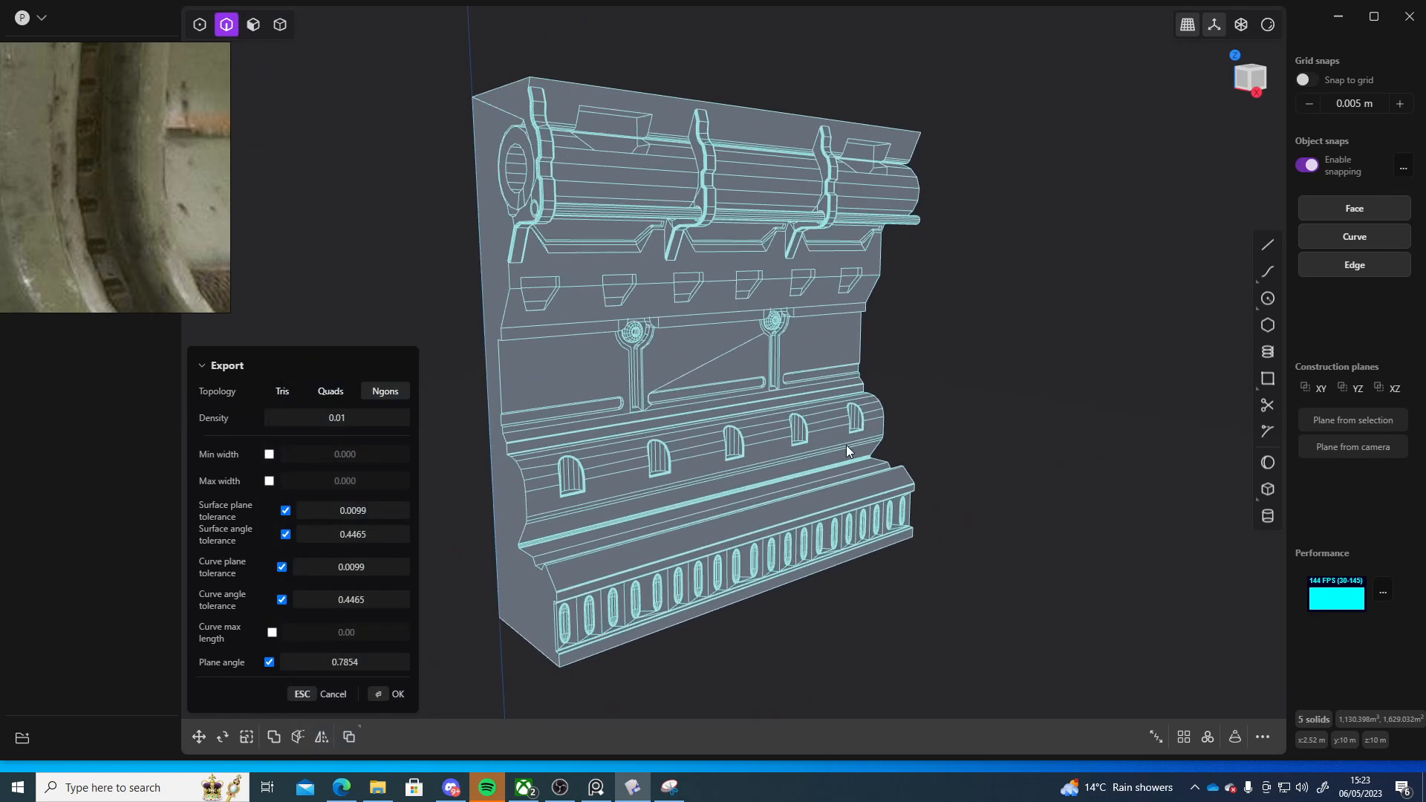
{"action": "middle_click_drag", "start_coordinate": [845, 444], "coordinate": [862, 451], "text": "shift"}
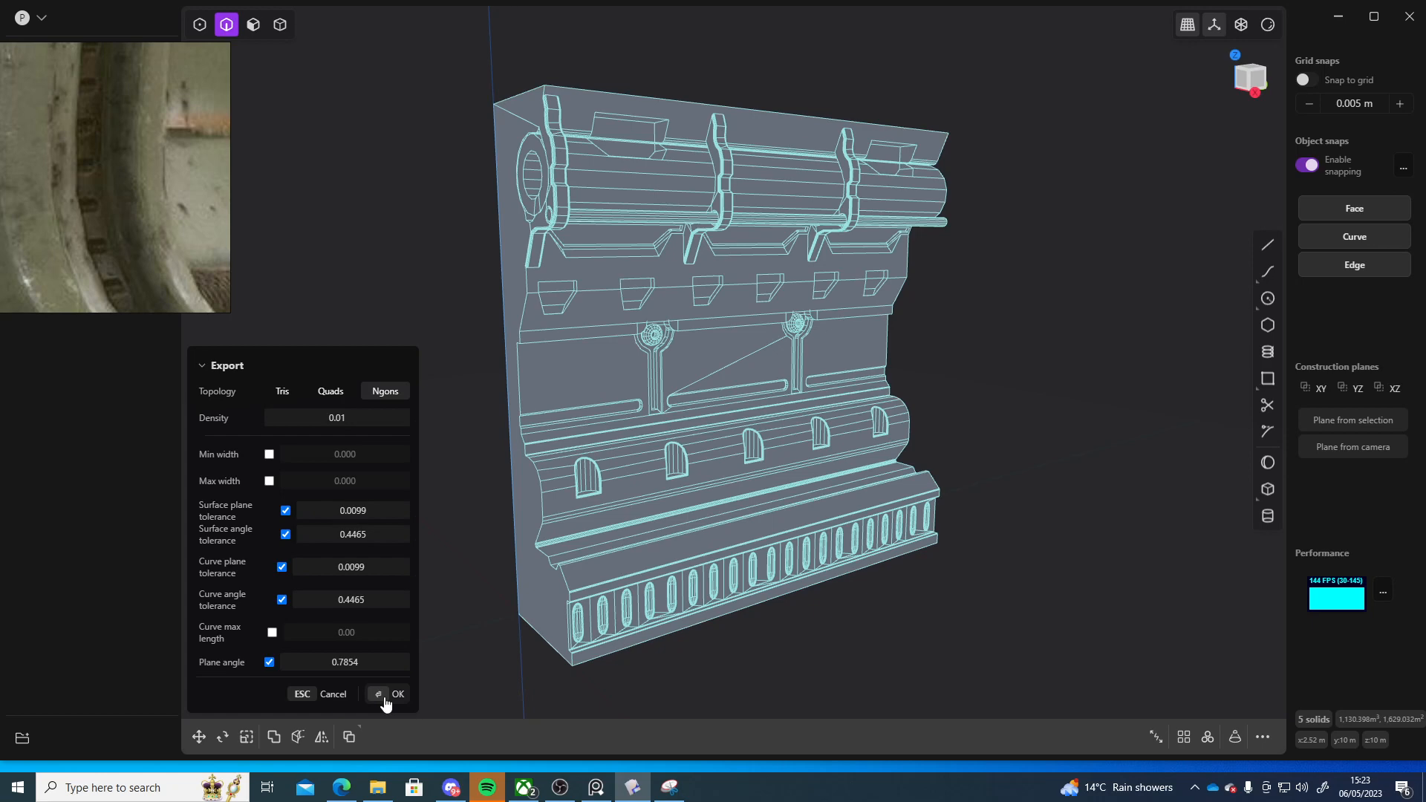
Set the export density to 1.00 and confirm the OBJ export
{"action": "left_click_drag", "start_coordinate": [311, 418], "coordinate": [385, 417]}
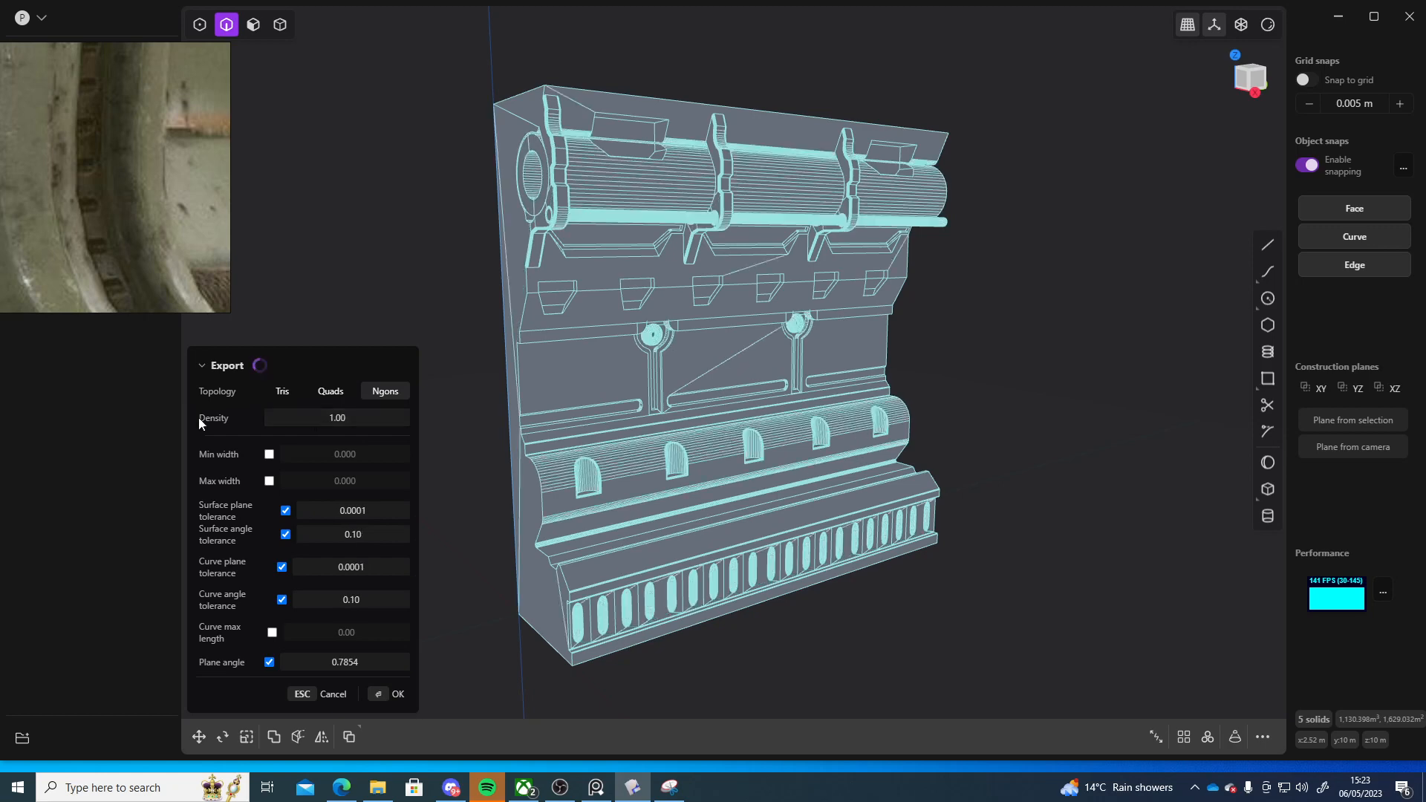
{"action": "right_click_drag", "start_coordinate": [1043, 469], "coordinate": [1026, 469]}
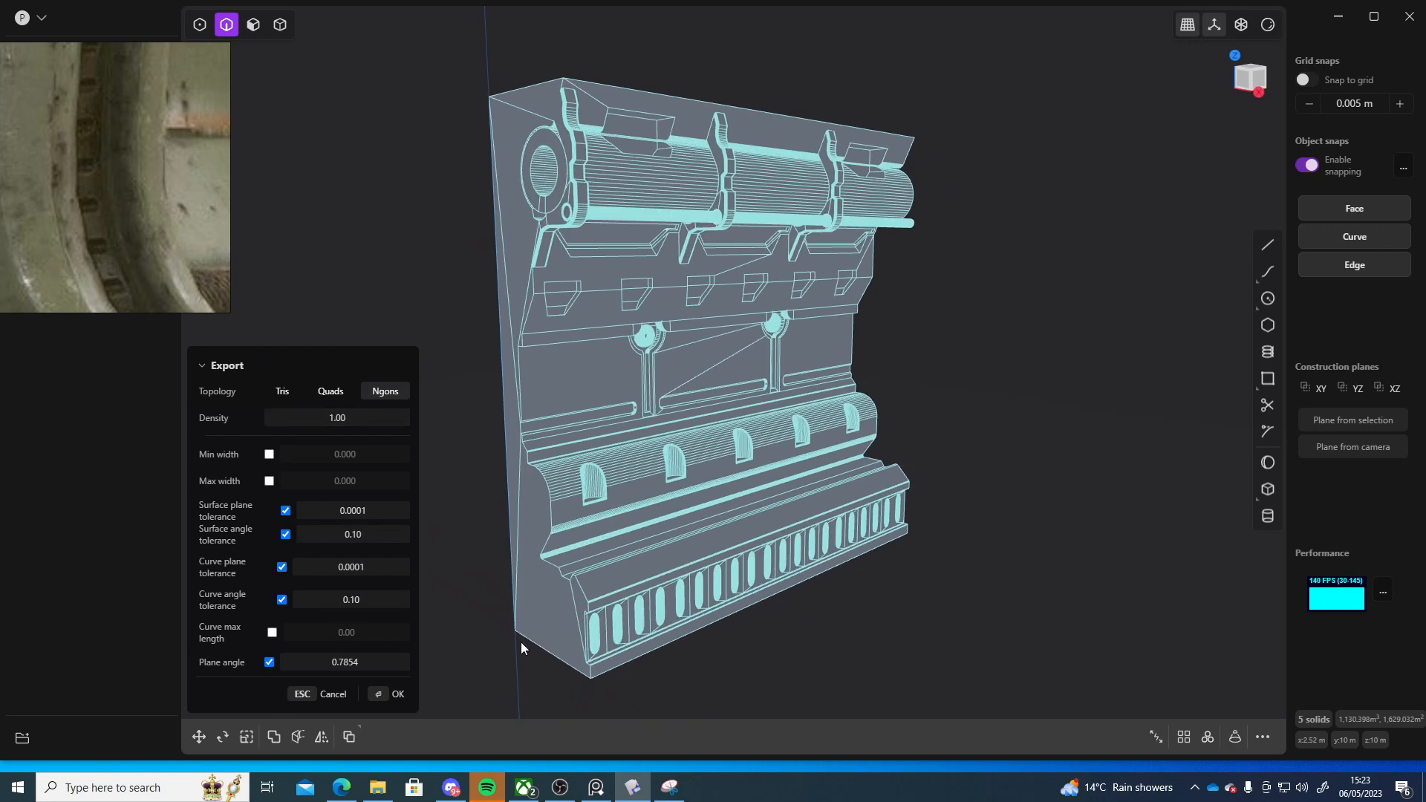
{"action": "left_click", "coordinate": [385, 695]}
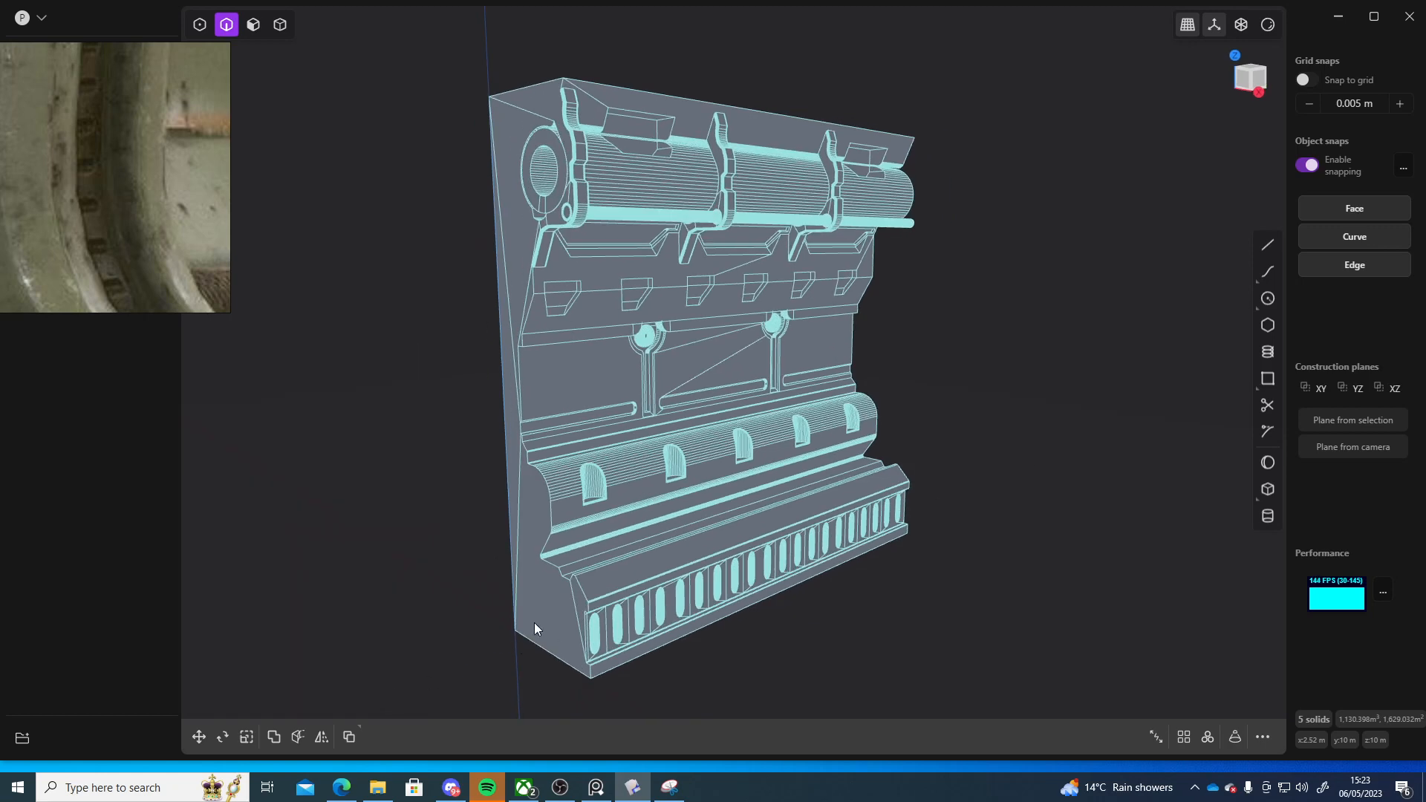
{"action": "left_click", "coordinate": [740, 473]}
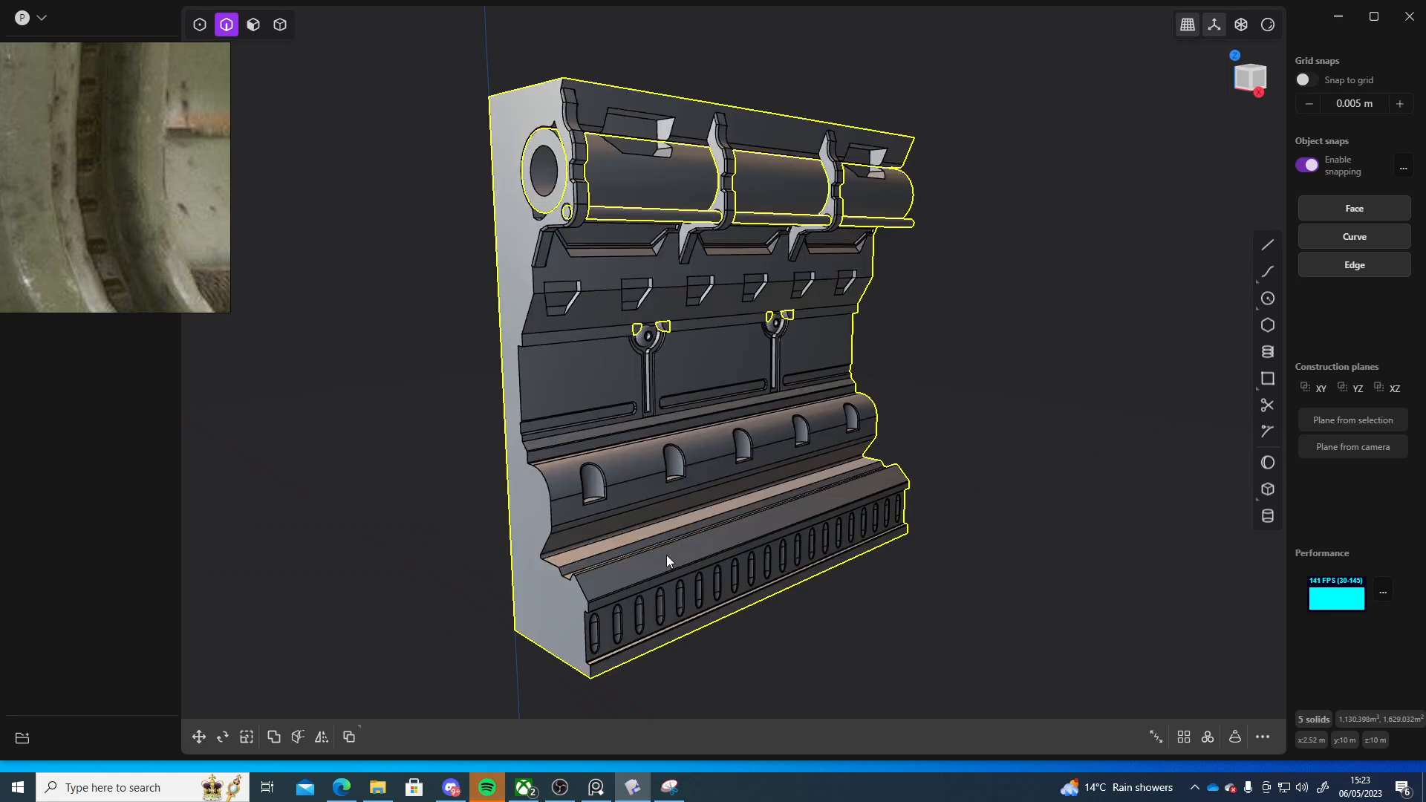
{"action": "left_click", "coordinate": [1062, 514]}
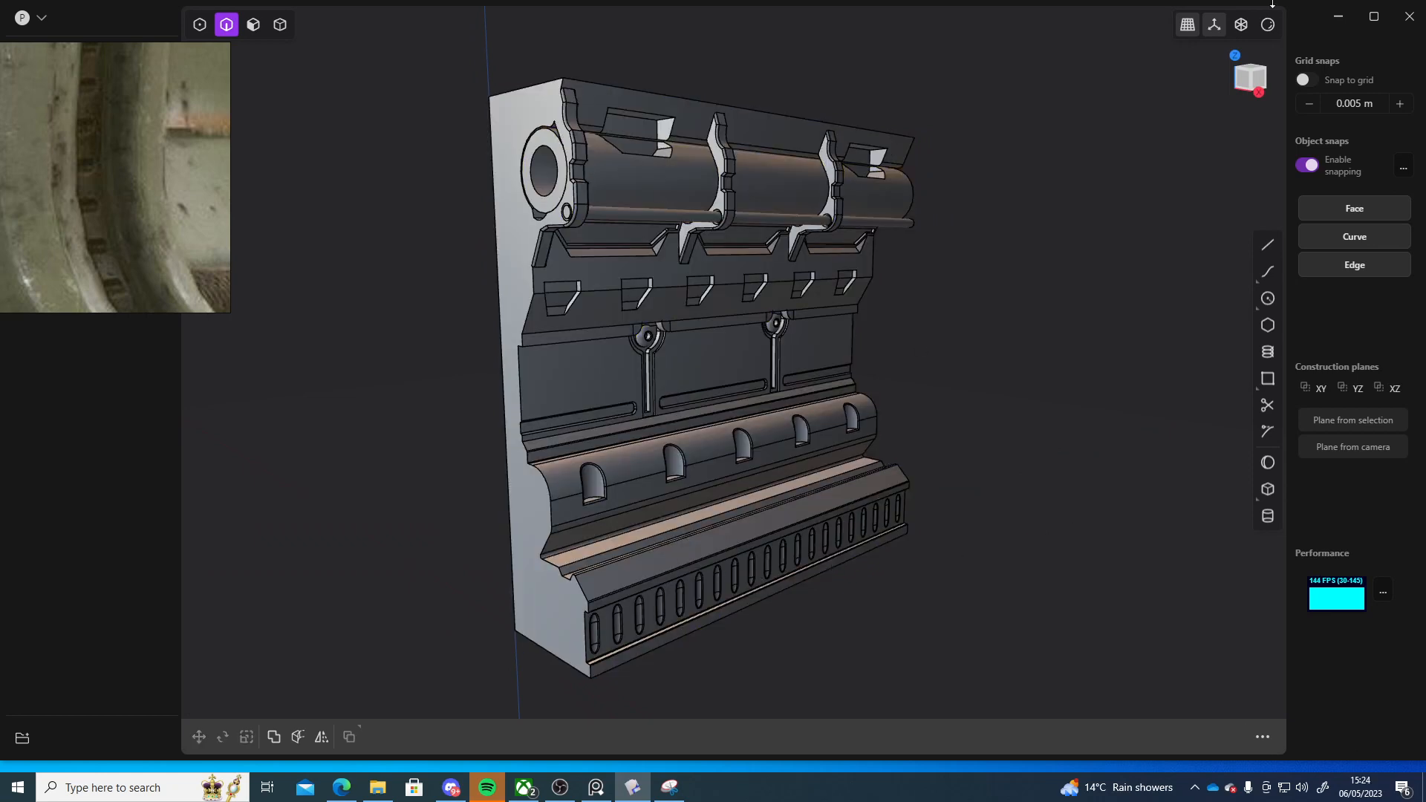
{"action": "left_click", "coordinate": [1337, 17]}
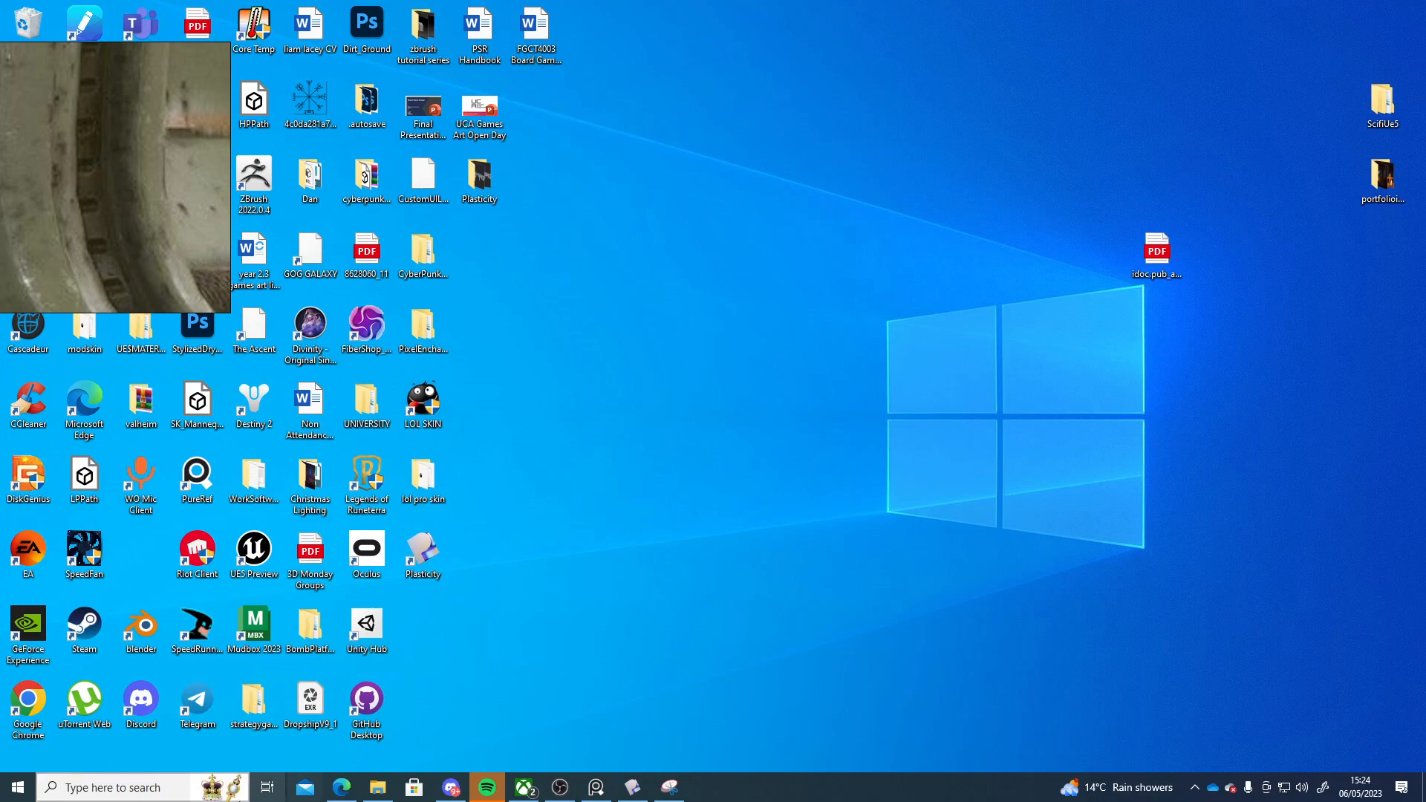
{"action": "left_click", "coordinate": [632, 786]}
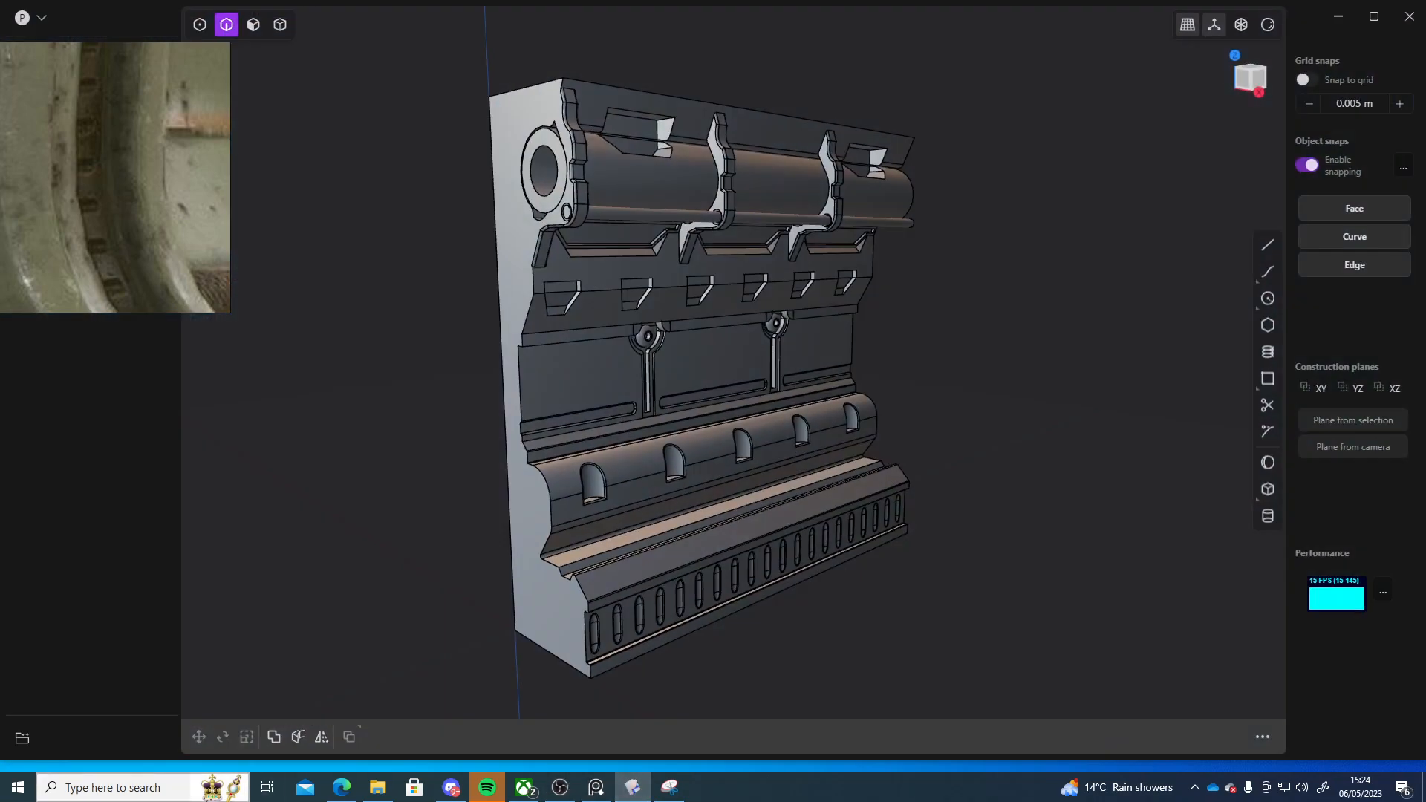
Switch to the Epic Games Launcher and launch Unreal Engine 5.1.1
{"action": "key", "text": "super"}
{"action": "type", "text": "epi"}
{"action": "key", "text": "Return"}
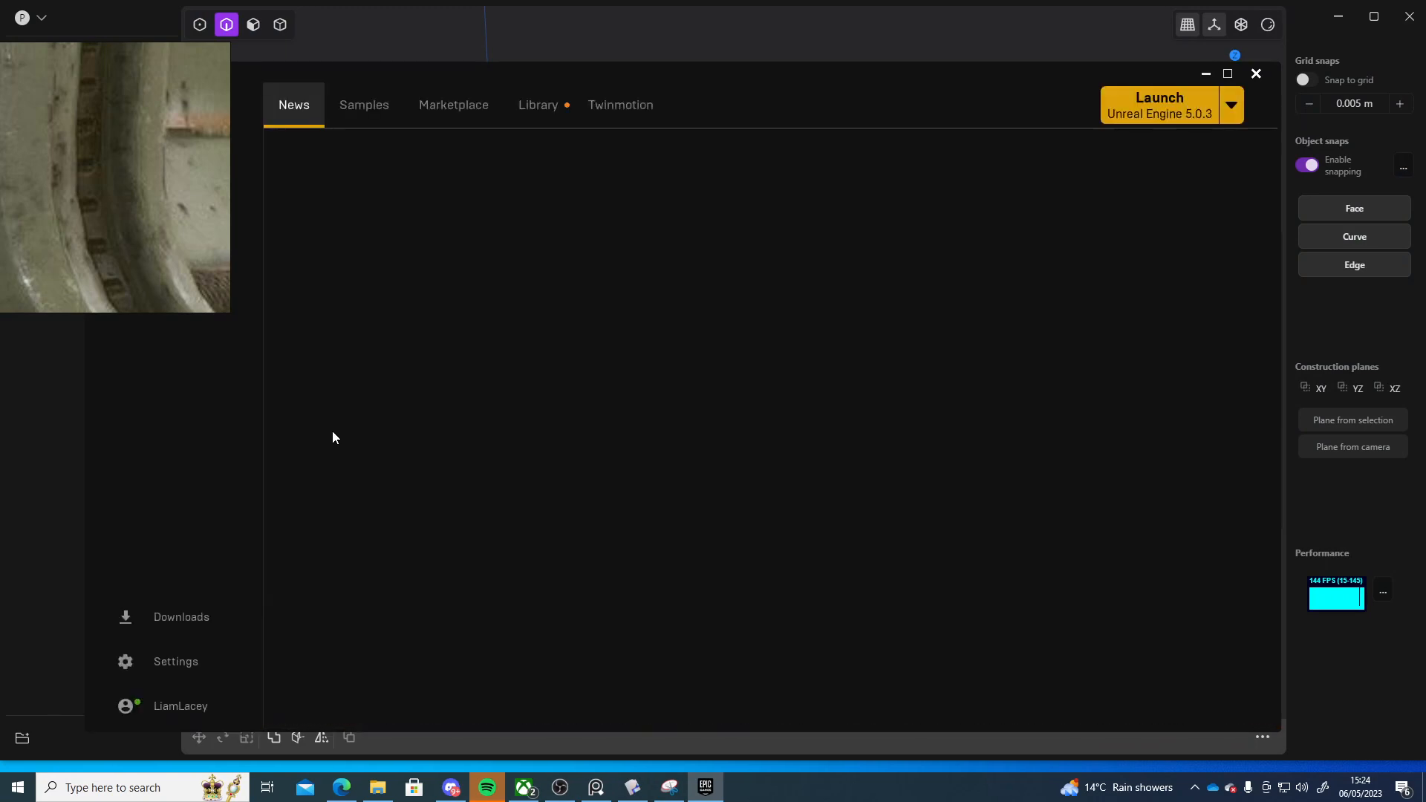
{"action": "left_click", "coordinate": [1232, 105]}
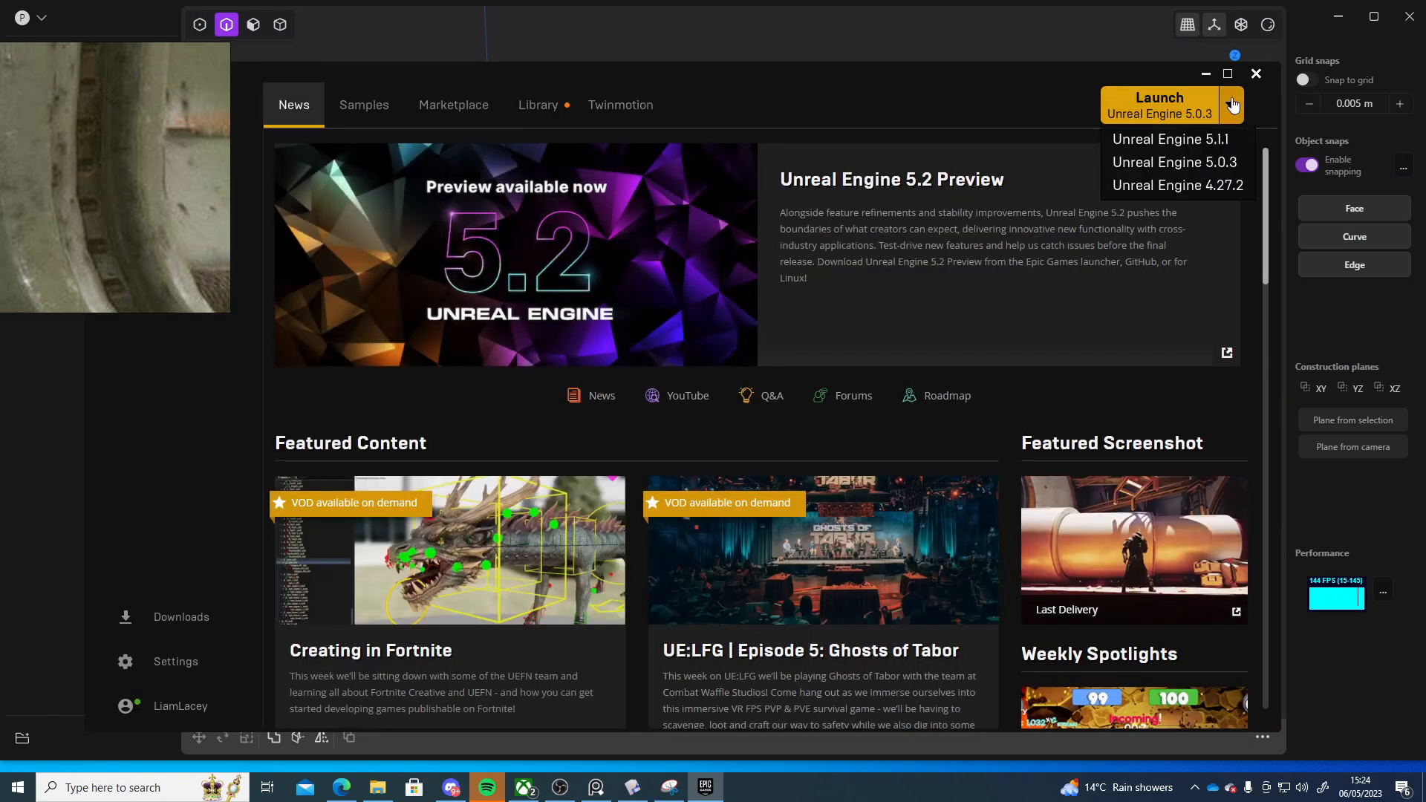
{"action": "left_click", "coordinate": [1209, 147]}
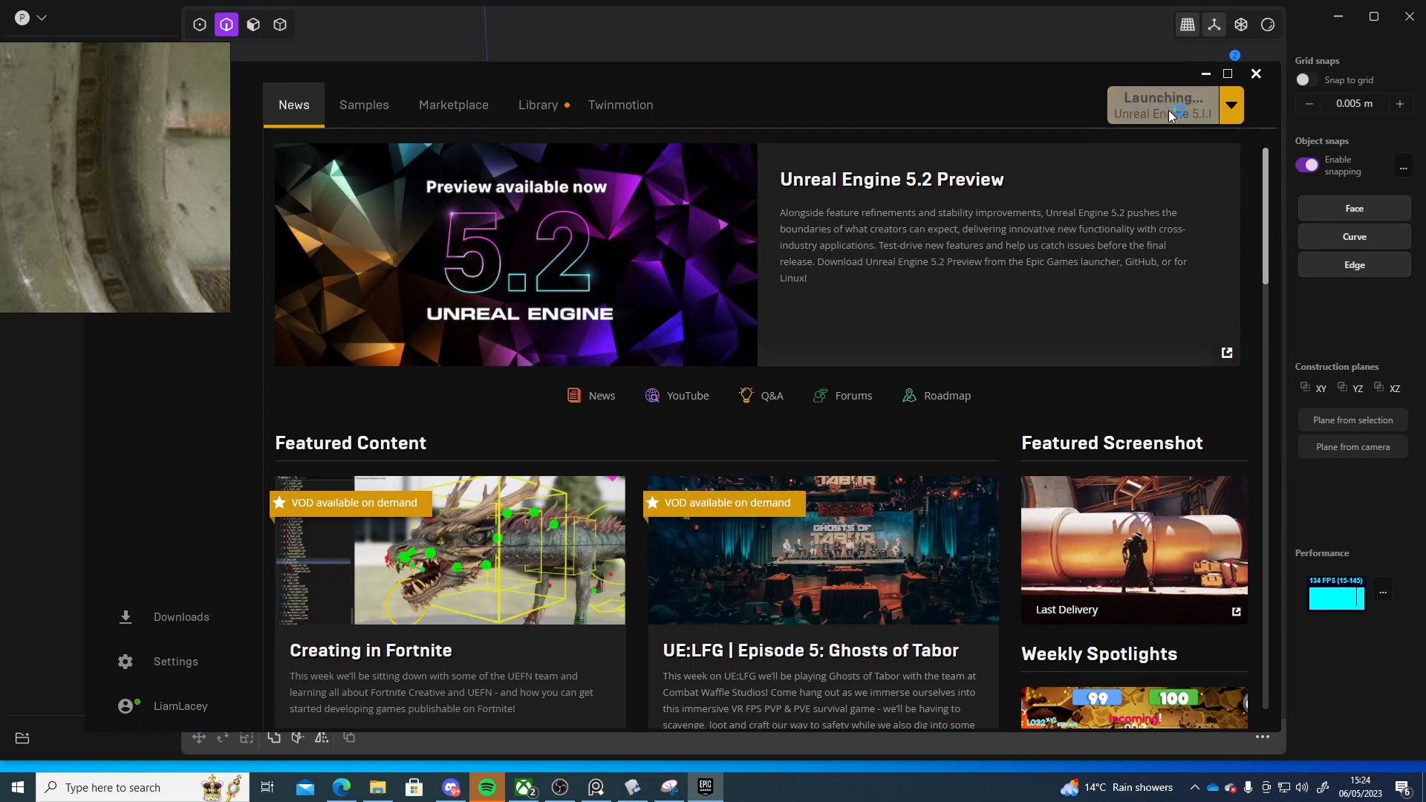
{"action": "left_click", "coordinate": [1206, 75]}
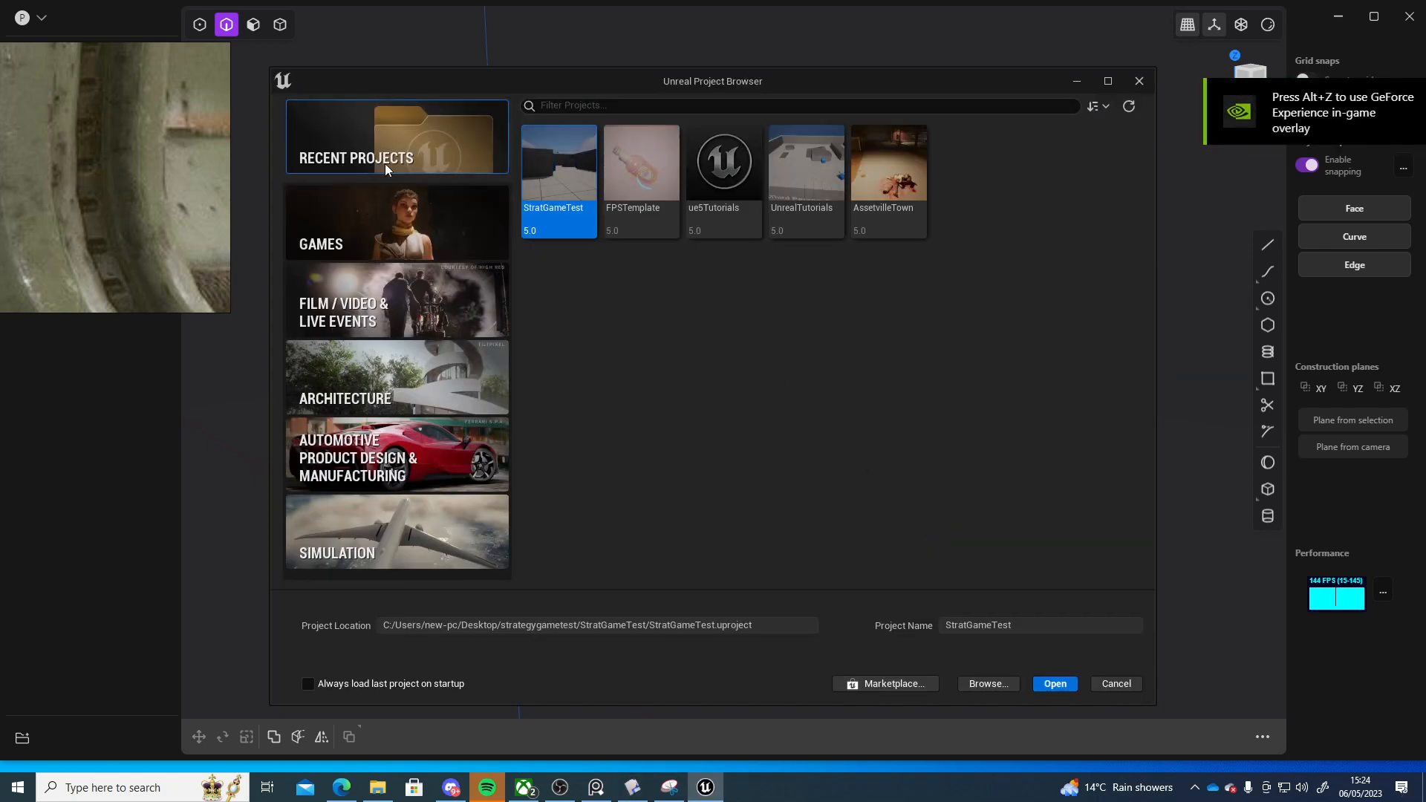
Pick the First Person games template and browse the project location to Desktop > Plasticity > fallout ref
{"action": "left_click", "coordinate": [389, 195]}
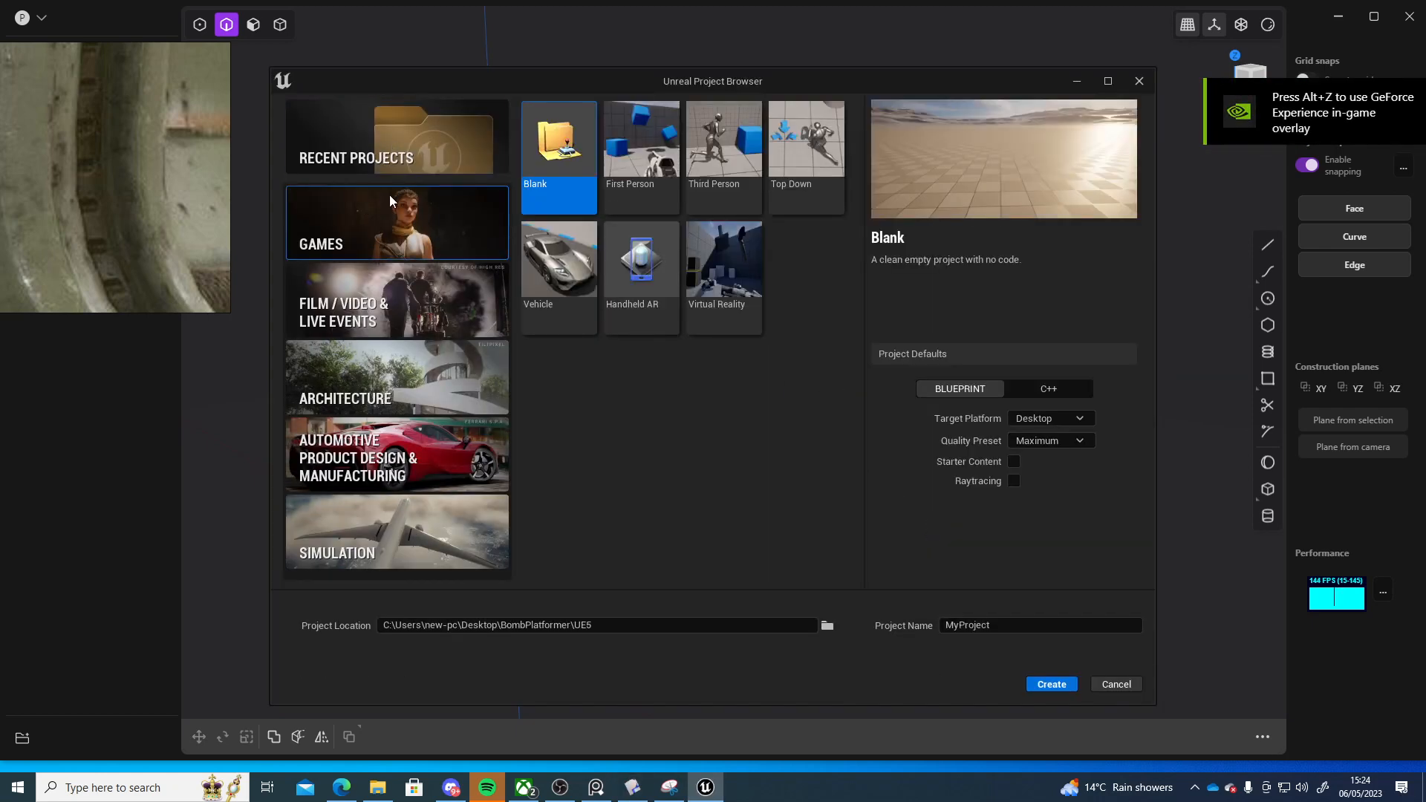
{"action": "left_click", "coordinate": [632, 154]}
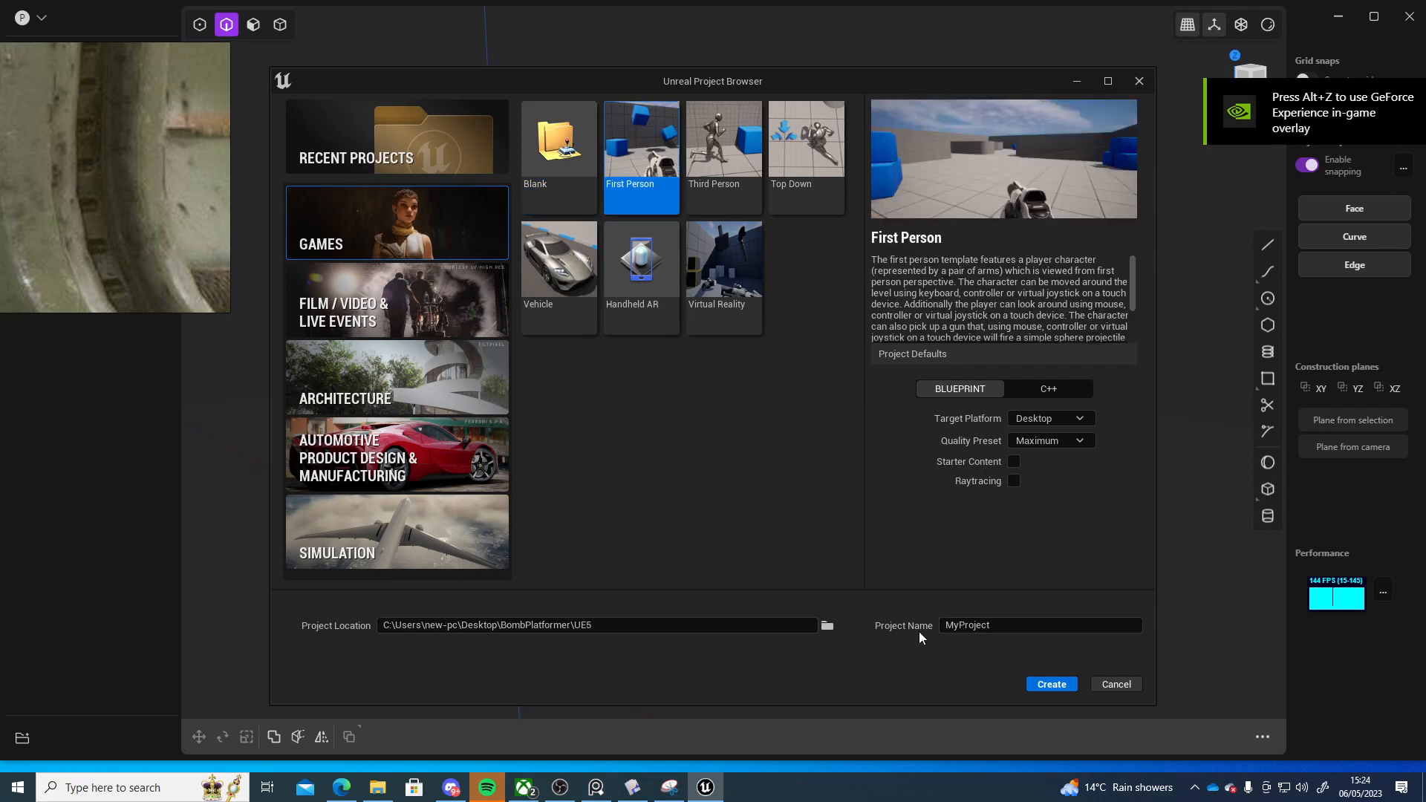
{"action": "left_click", "coordinate": [826, 625]}
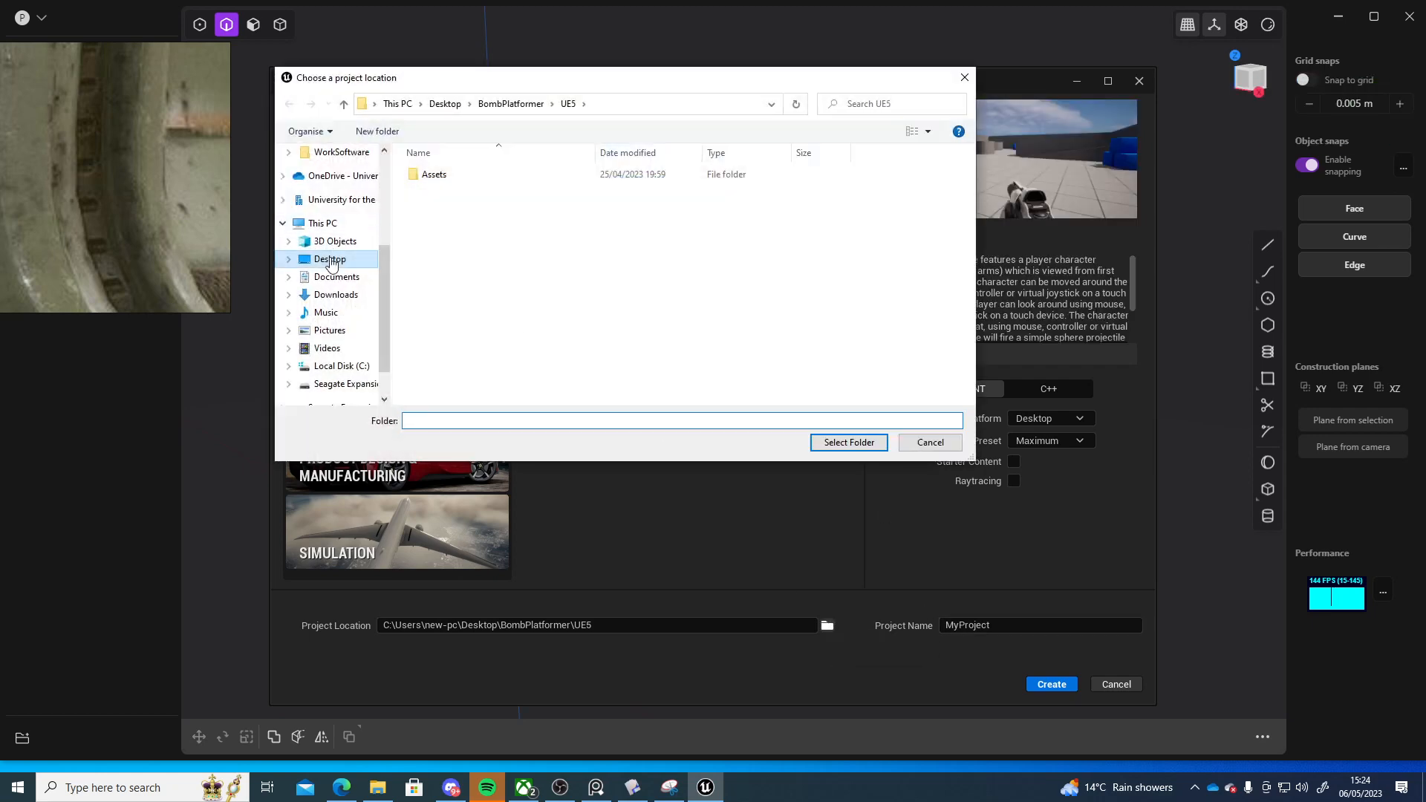
{"action": "left_click", "coordinate": [329, 260]}
{"action": "double_click", "coordinate": [761, 290]}
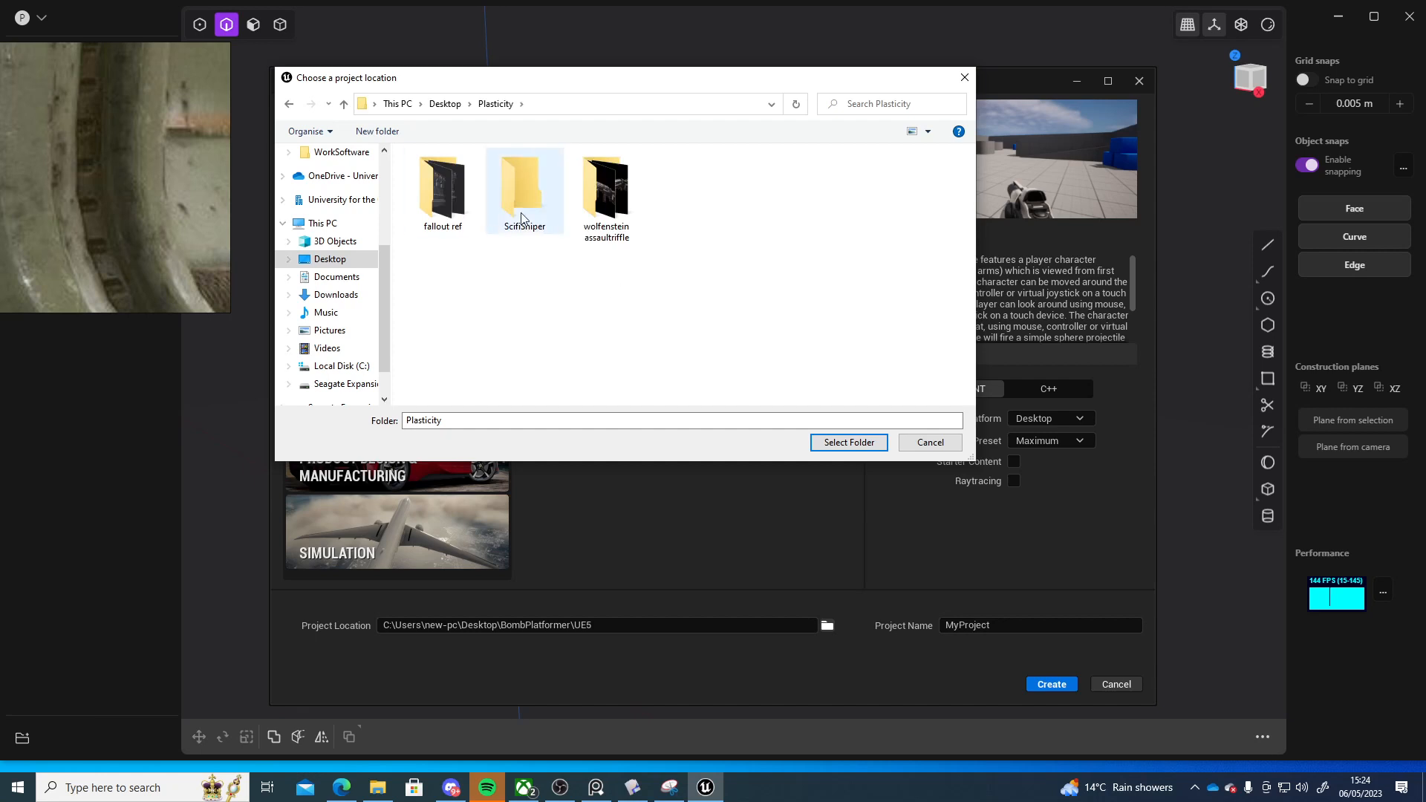
{"action": "double_click", "coordinate": [436, 212]}
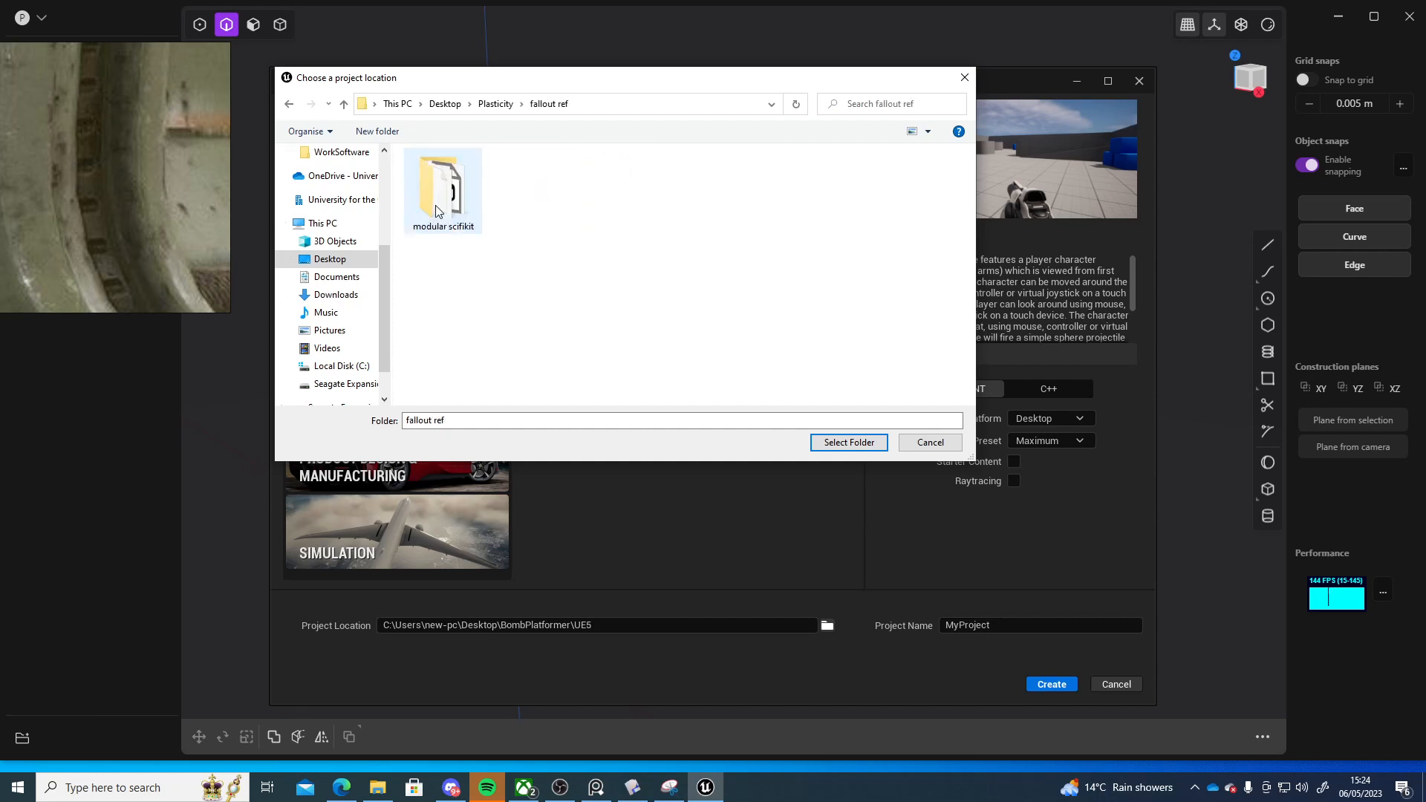
Create a new folder named ScifiModularKitPlasticity inside the fallout ref folder
{"action": "right_click", "coordinate": [540, 248]}
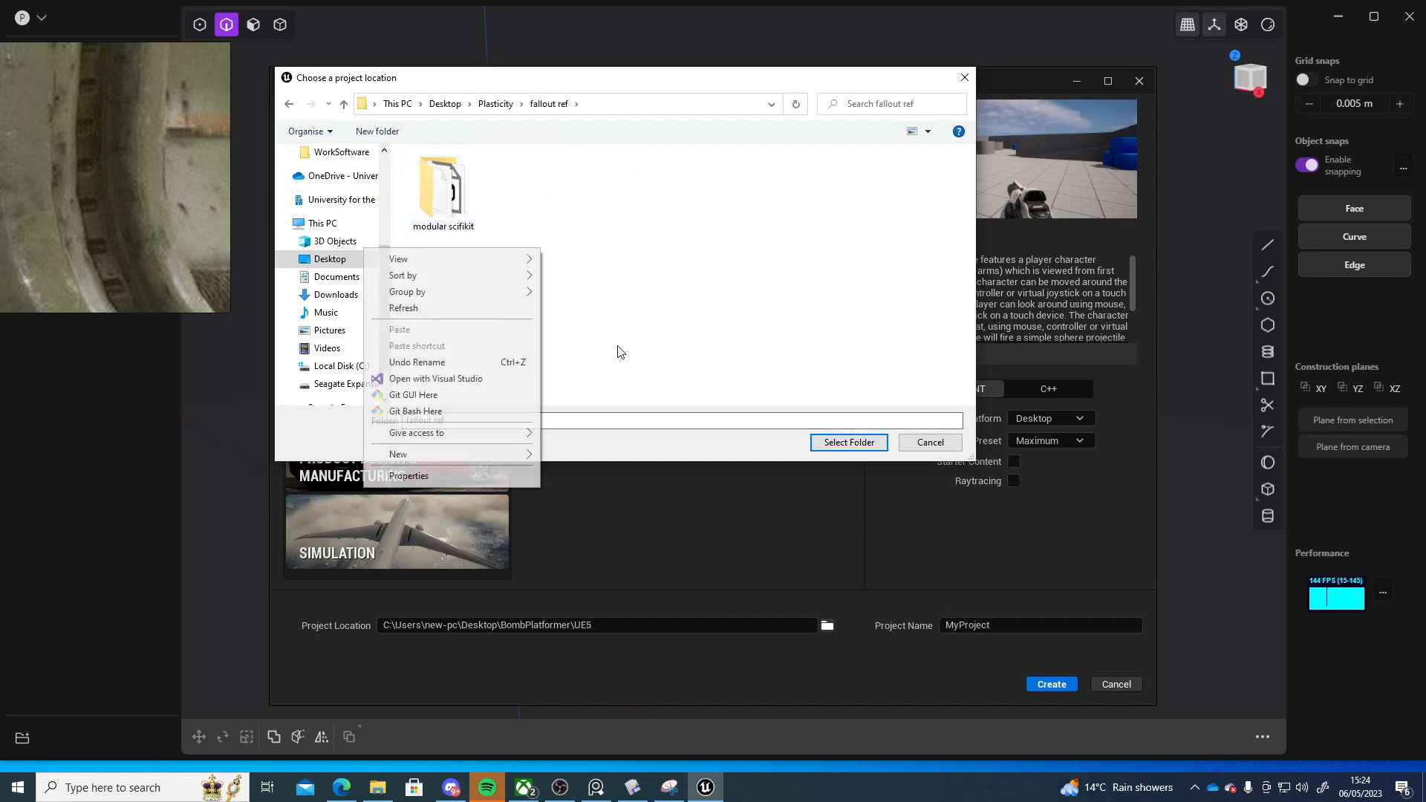
{"action": "mouse_move", "coordinate": [455, 460]}
{"action": "left_click", "coordinate": [572, 455]}
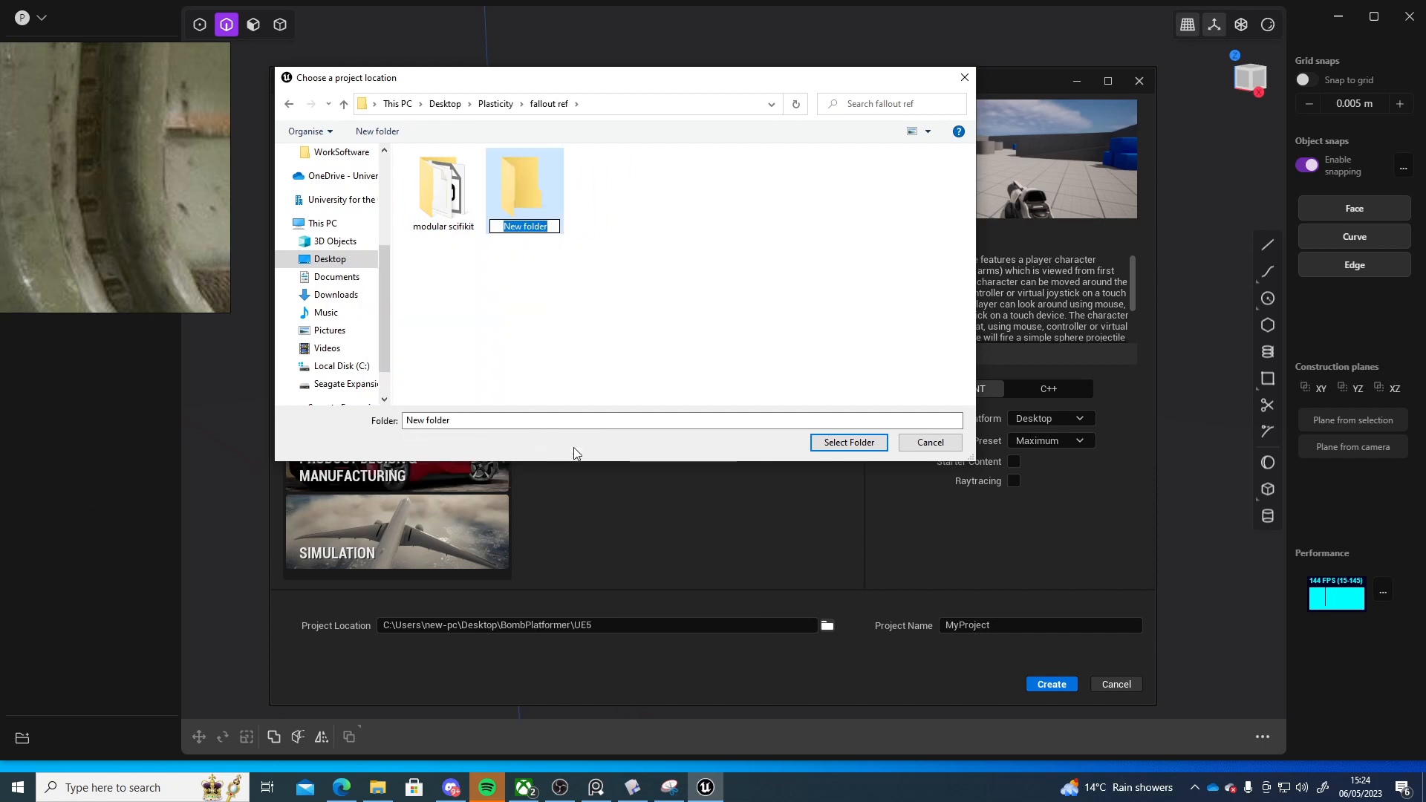
{"action": "type", "text": "Scifi"}
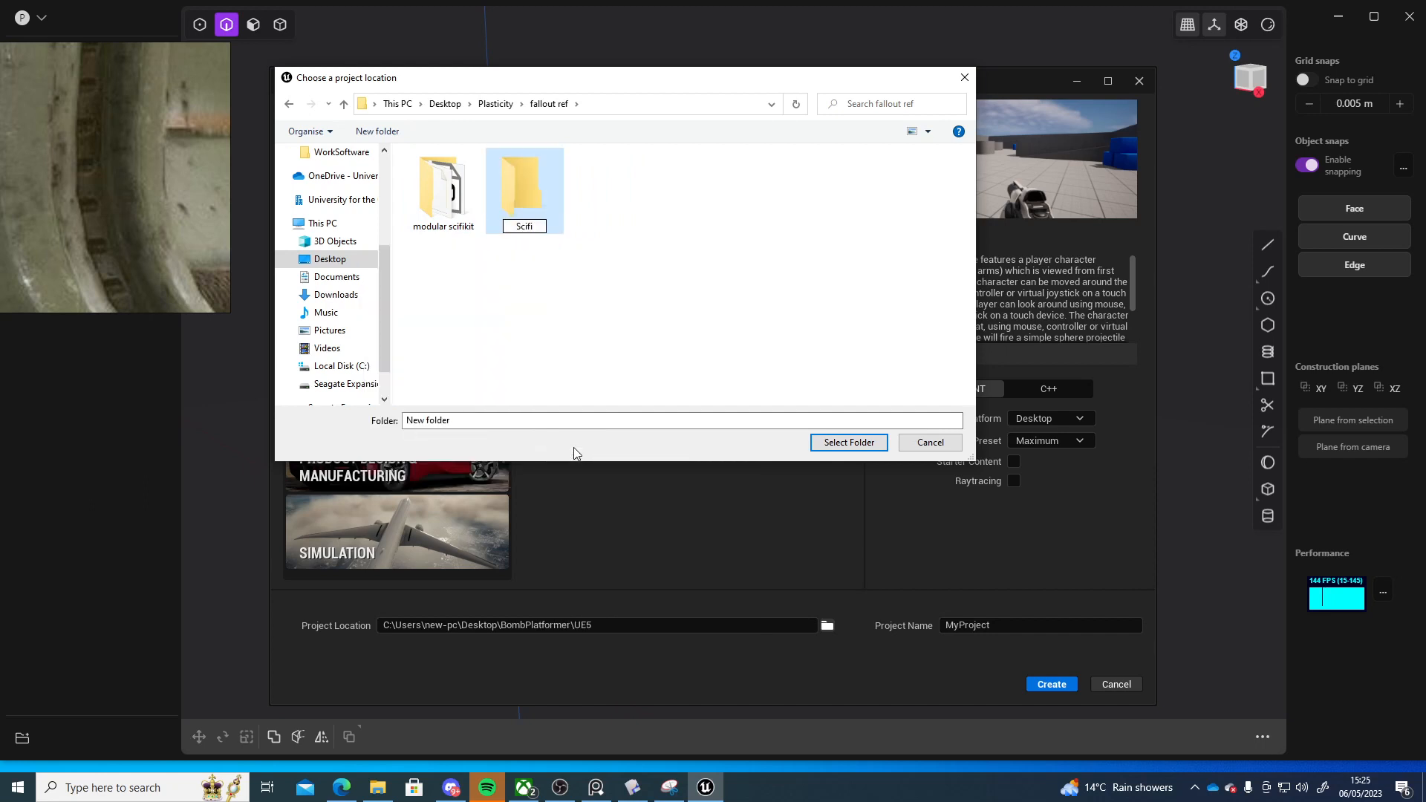
{"action": "type", "text": "ModularKitPlasticity"}
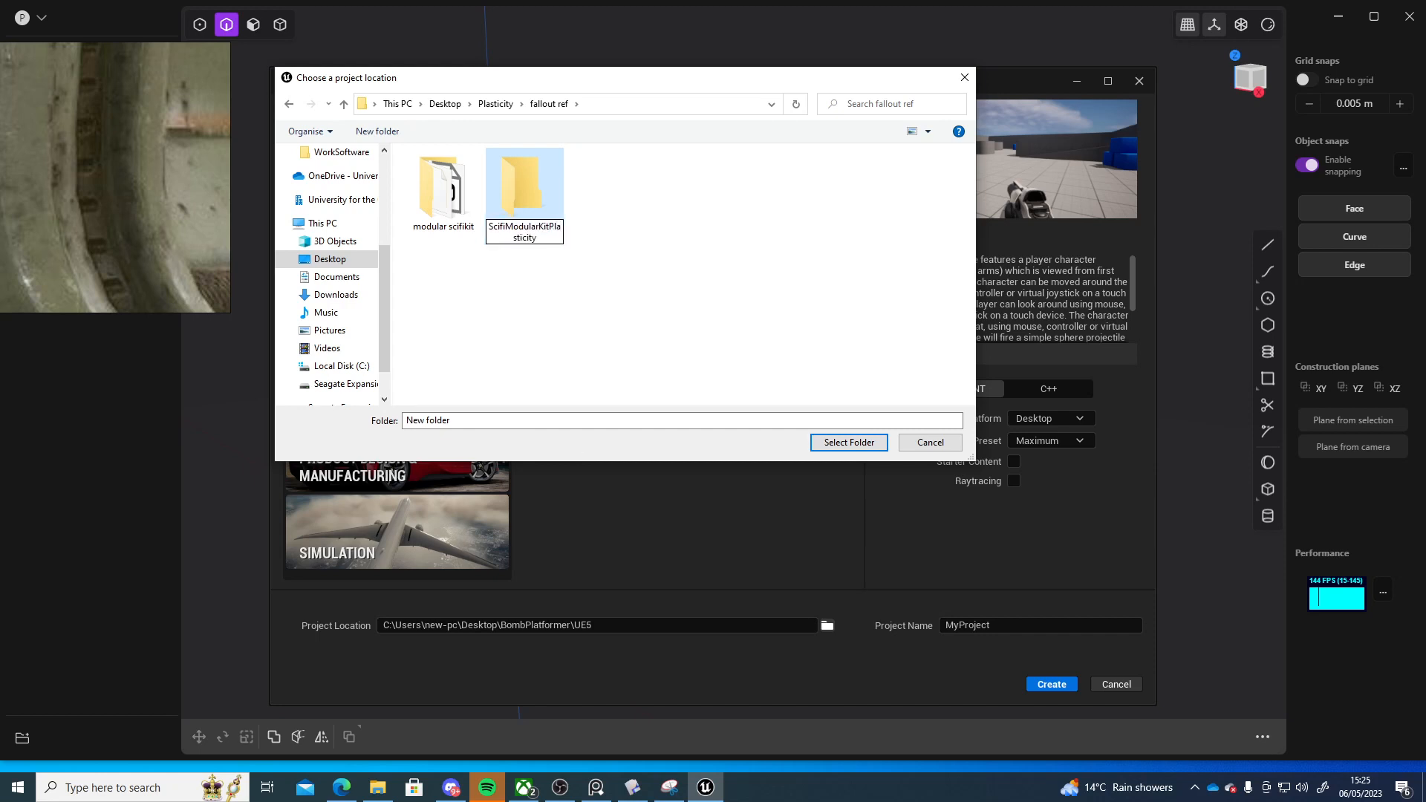
{"action": "key", "text": "Return"}
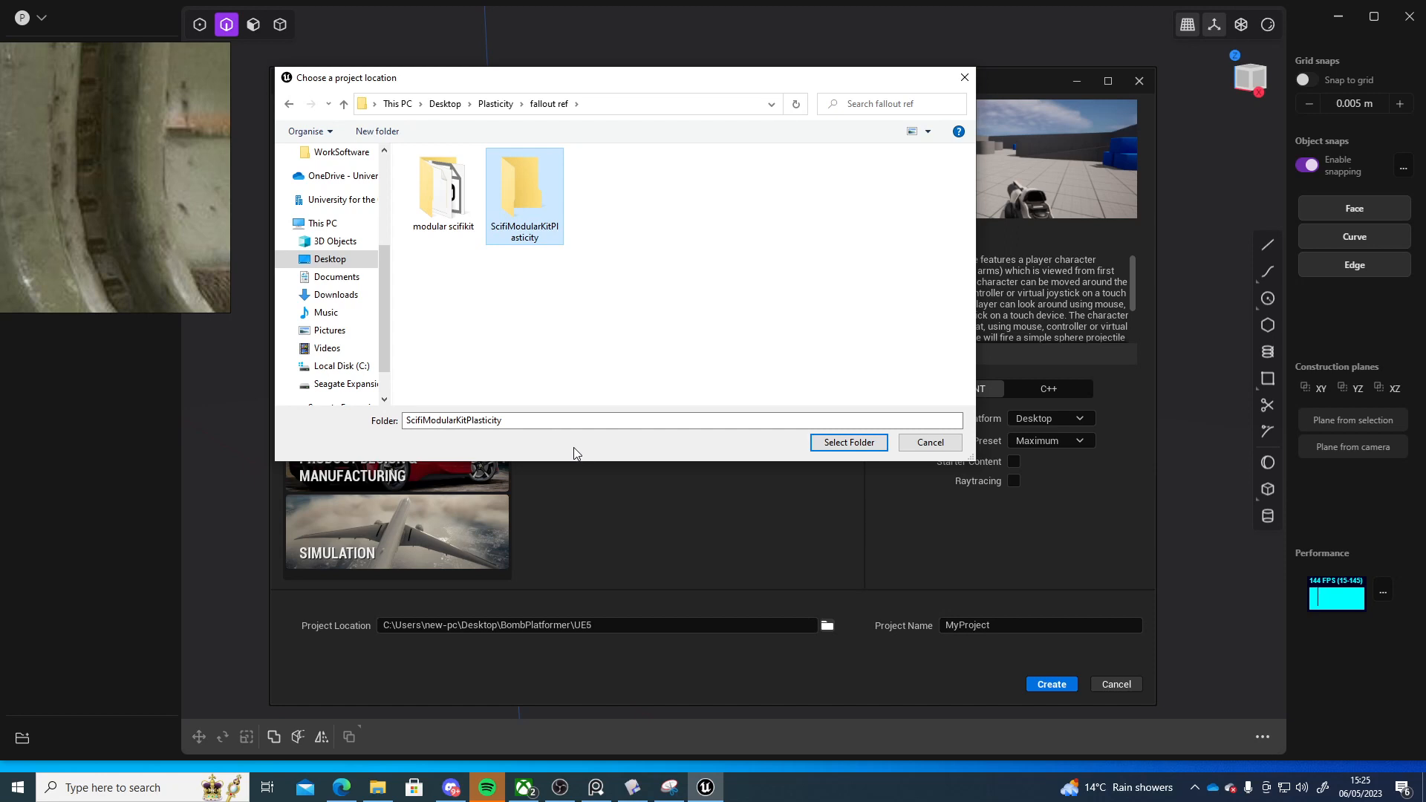
Rename the folder to ScifiModularKitUnreal and select it as the project location
{"action": "right_click", "coordinate": [508, 198]}
{"action": "left_click", "coordinate": [273, 584]}
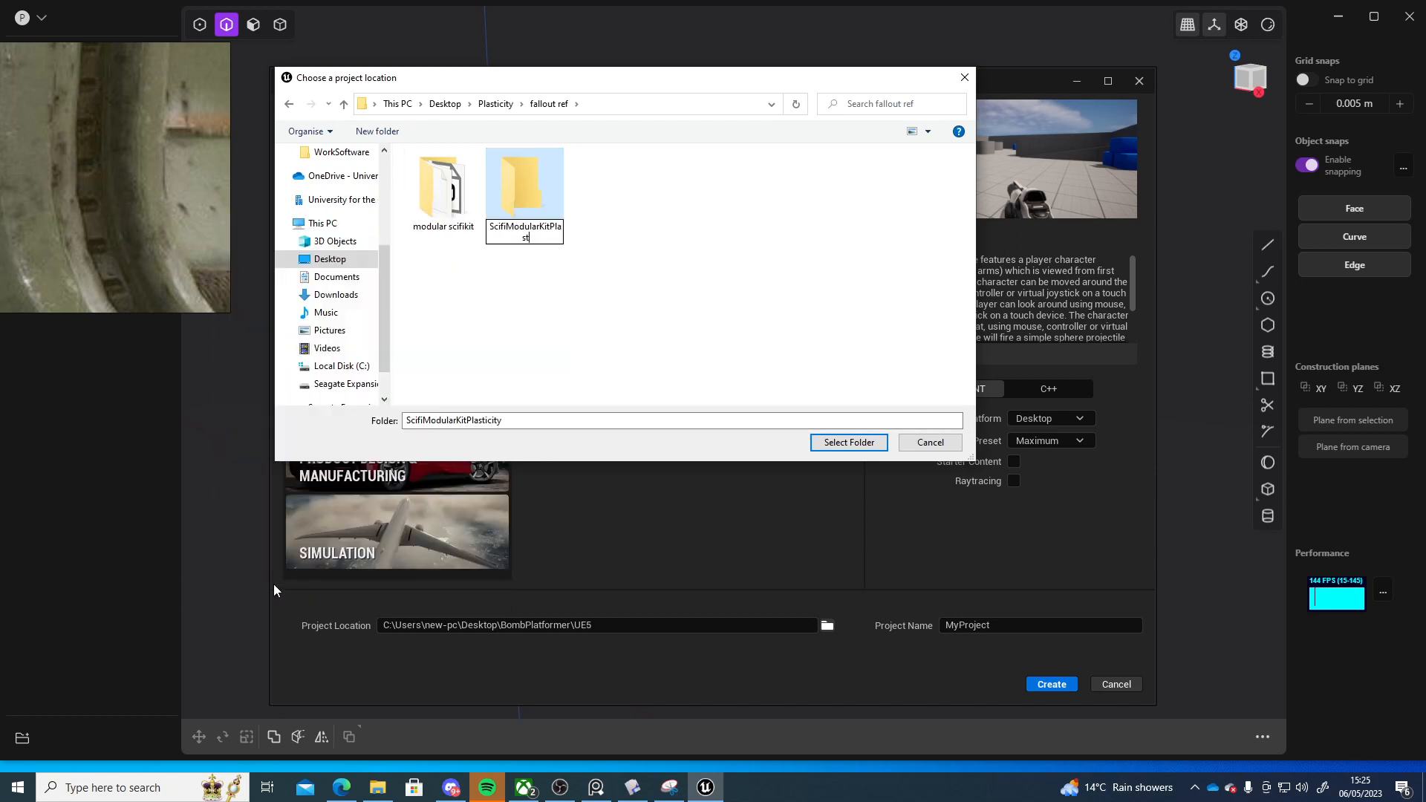
{"action": "key", "text": "BackSpace"}
{"action": "key", "text": "BackSpace"}
{"action": "key", "text": "BackSpace"}
{"action": "type", "text": "Unreal"}
{"action": "key", "text": "Return"}
{"action": "double_click", "coordinate": [538, 229]}
{"action": "left_click", "coordinate": [861, 445]}
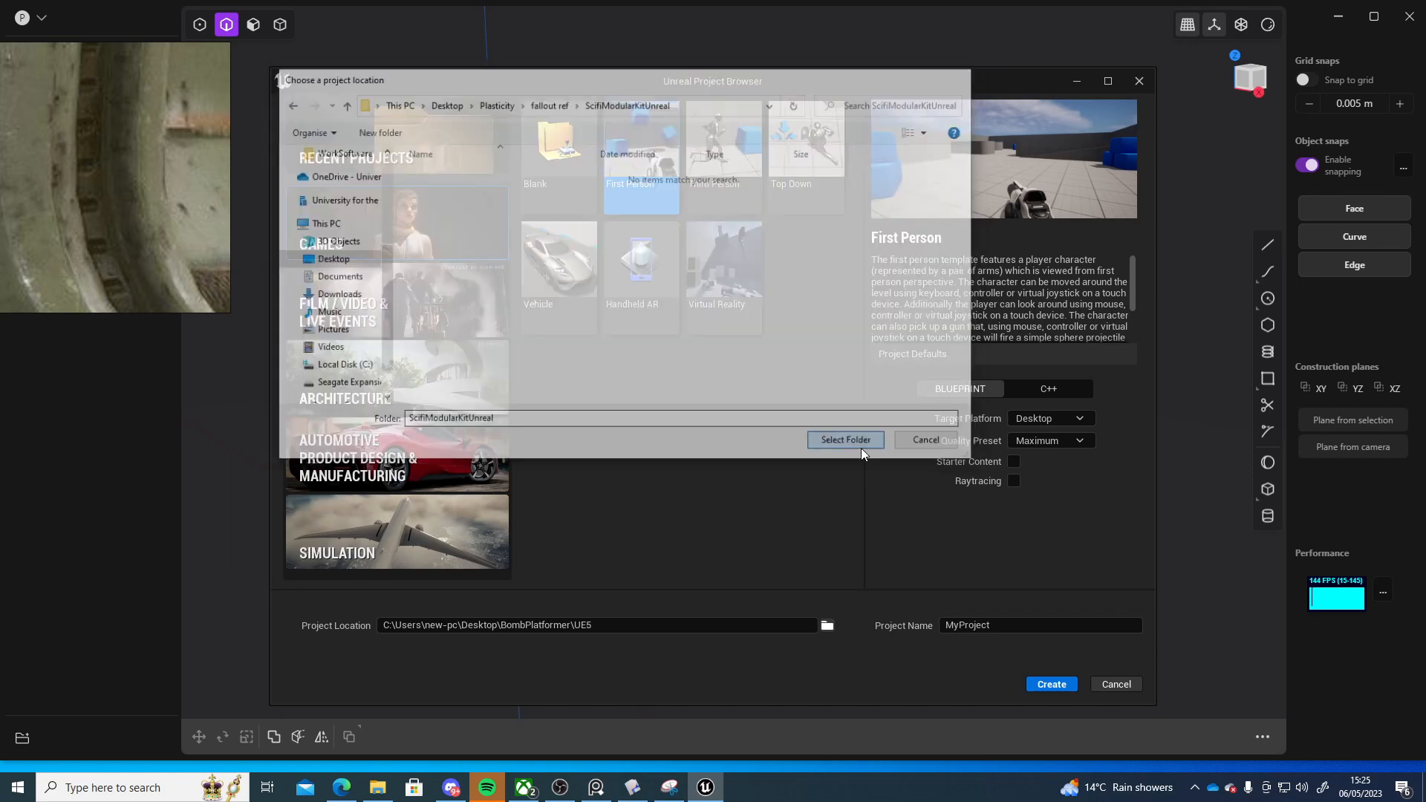
Name the project ScifiModularKit and create it
{"action": "left_click_drag", "start_coordinate": [1012, 626], "coordinate": [678, 605]}
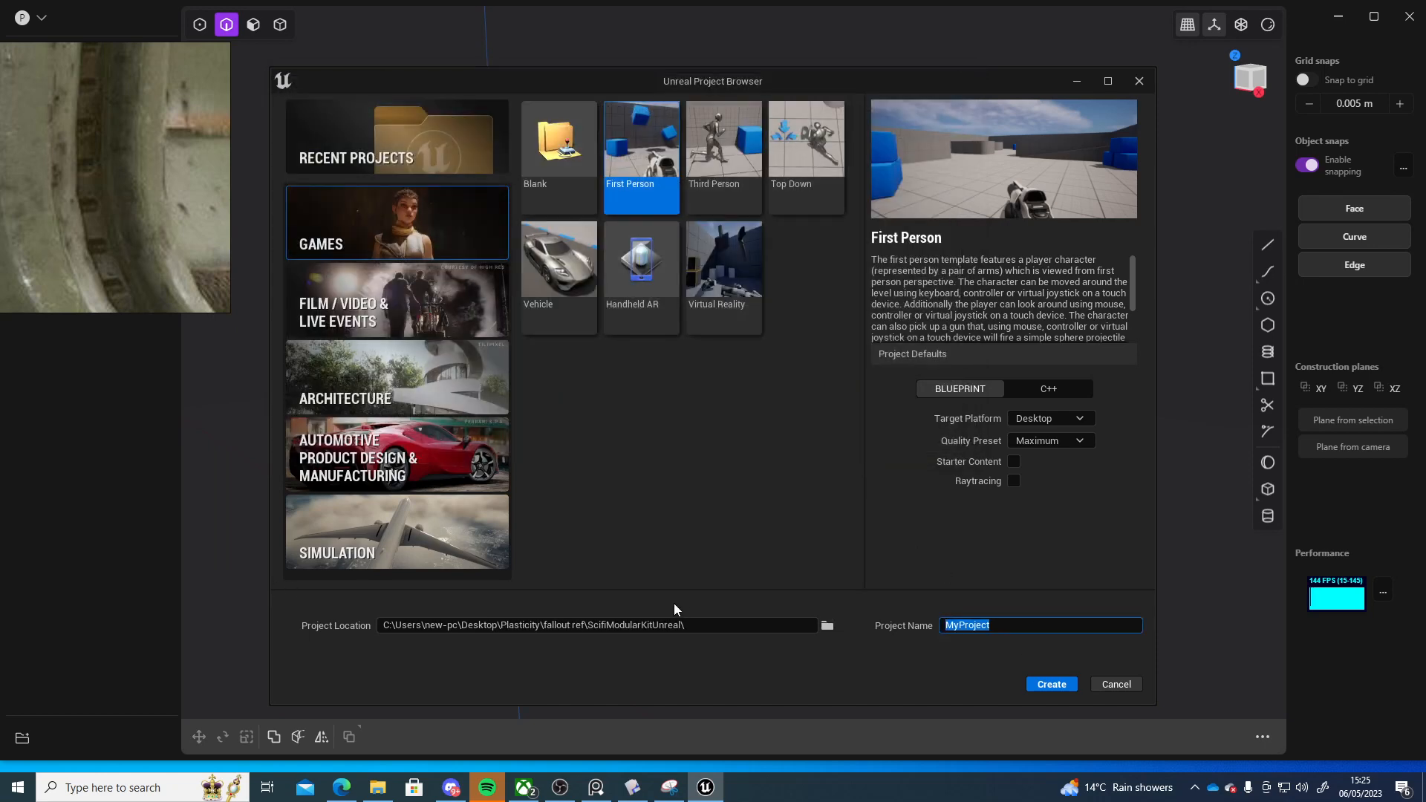
{"action": "type", "text": "ScifiModularKit"}
{"action": "left_click", "coordinate": [1050, 684]}
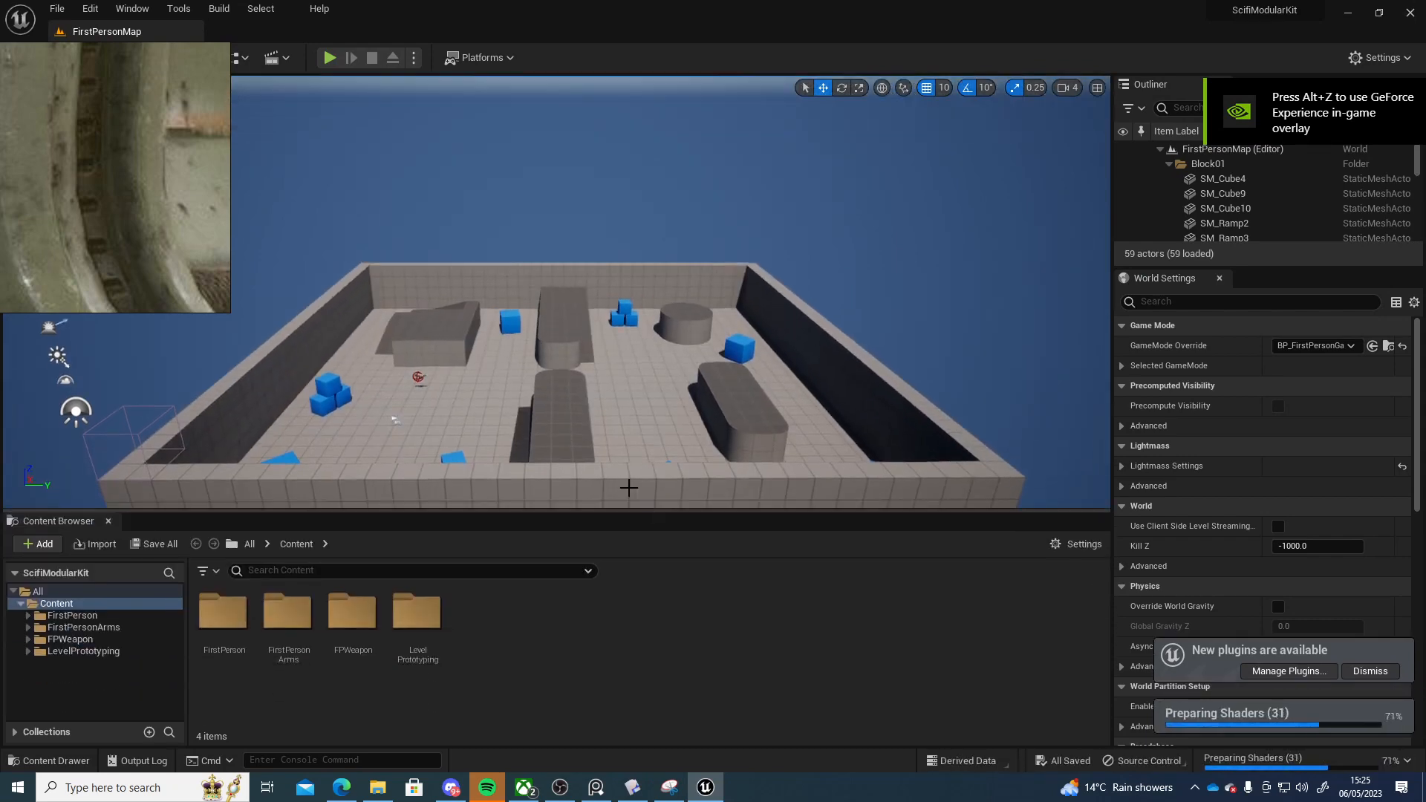
{"action": "right_click_drag", "start_coordinate": [621, 373], "coordinate": [862, 417]}
{"action": "key", "text": "w"}
{"action": "key", "text": "w"}
Create a new folder named Levels in the project's Content folder
{"action": "right_click", "coordinate": [499, 640]}
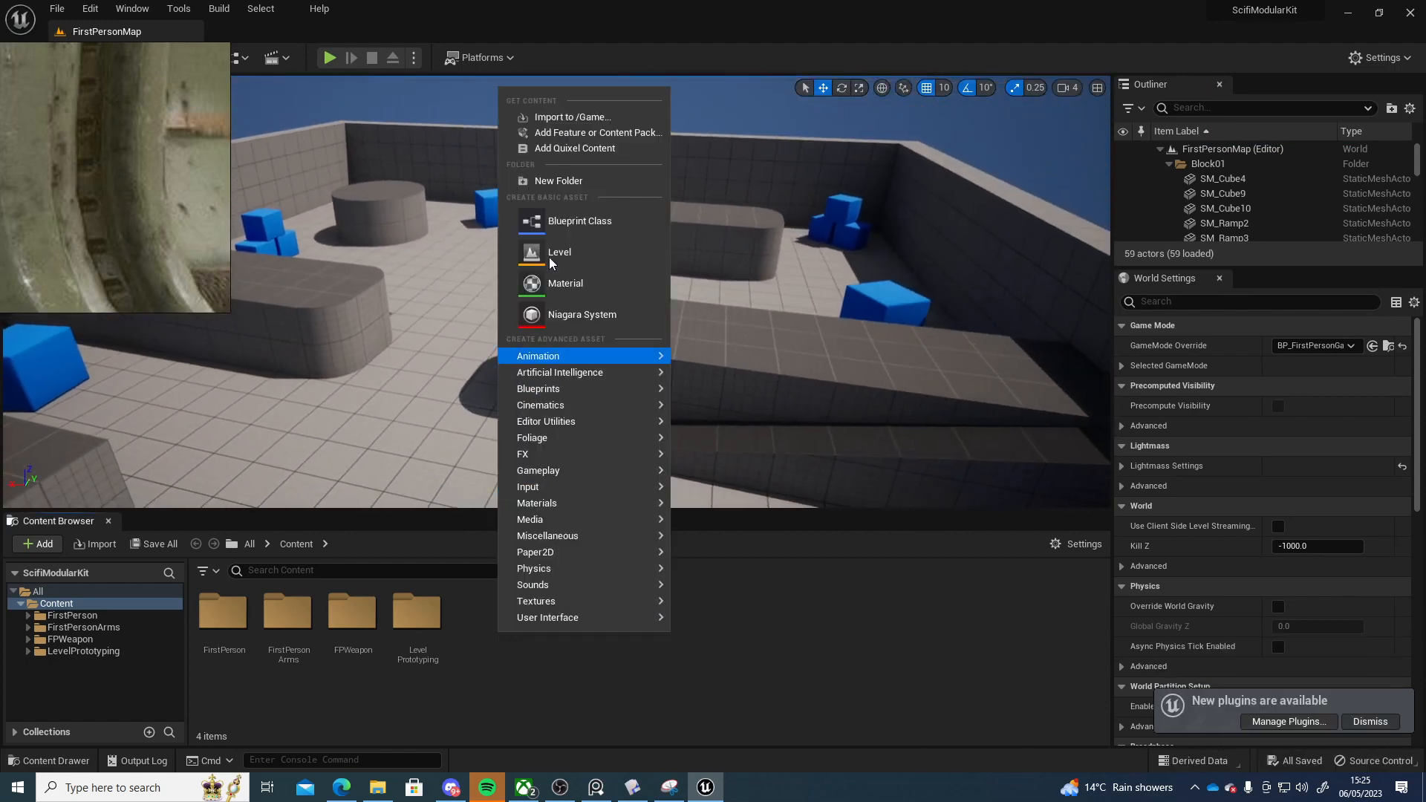
{"action": "left_click", "coordinate": [558, 181]}
{"action": "type", "text": "Levels"}
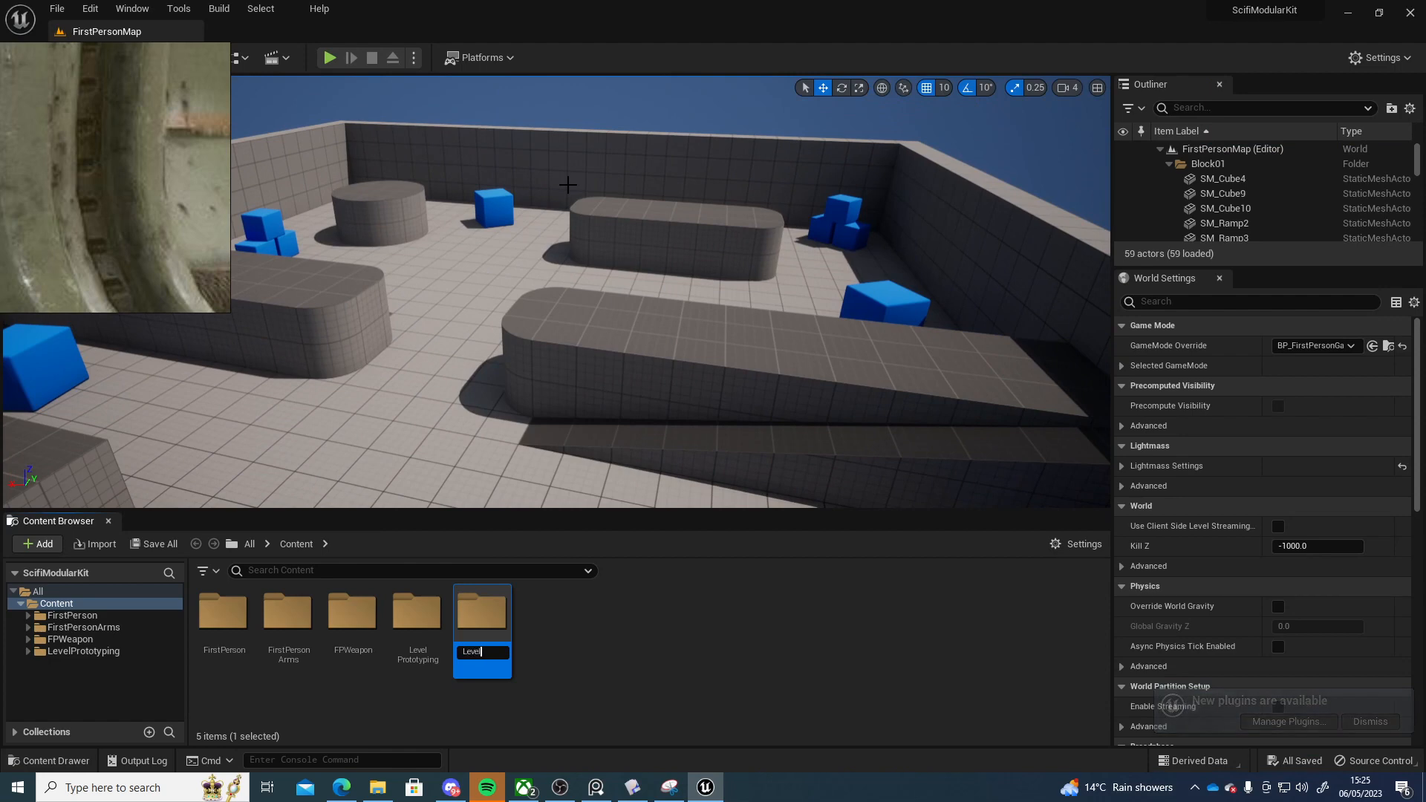
{"action": "key", "text": "Return"}
{"action": "key", "text": "Return"}
Create a new level named LV_Playgroup in the Levels folder, save all and open it
{"action": "right_click", "coordinate": [267, 624]}
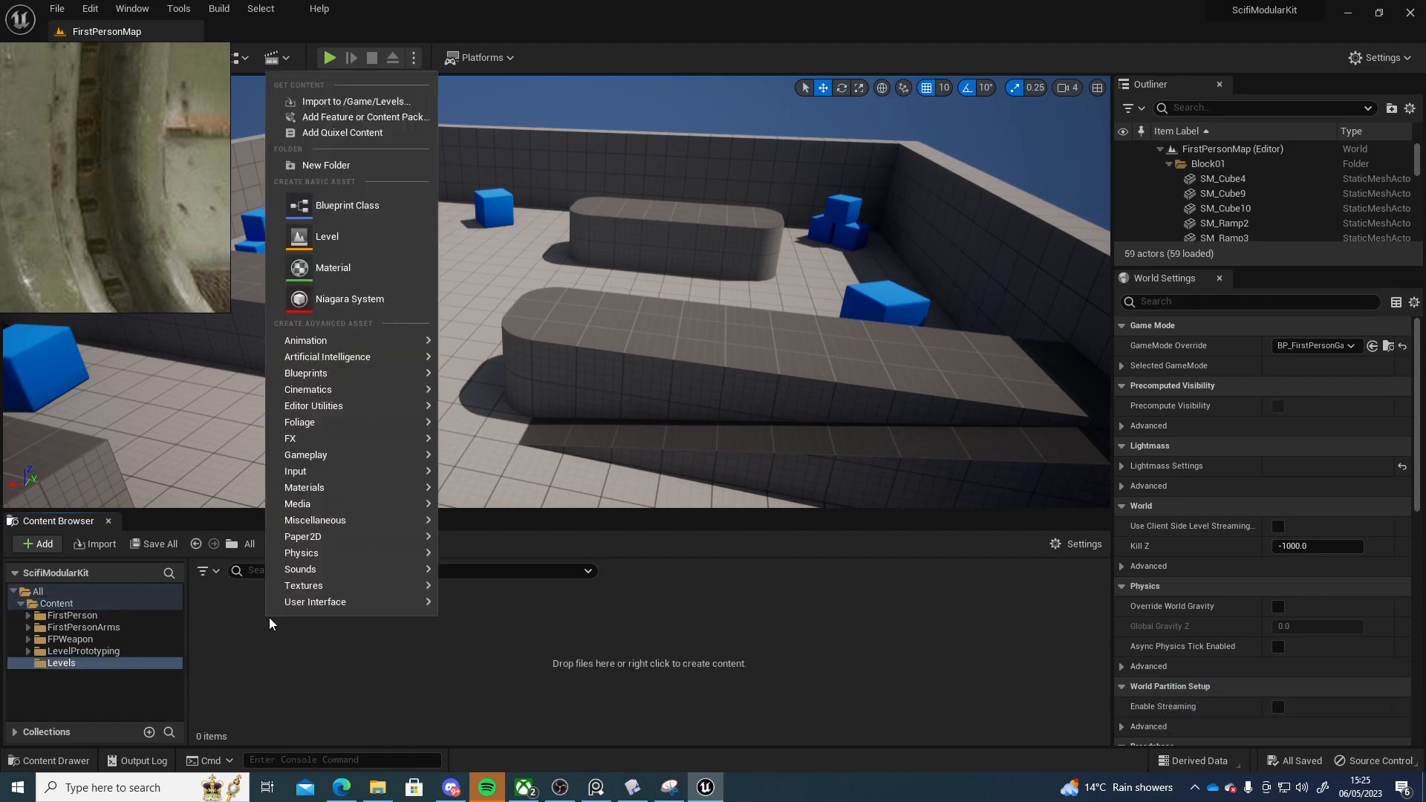
{"action": "left_click", "coordinate": [377, 241]}
{"action": "type", "text": "Pla"}
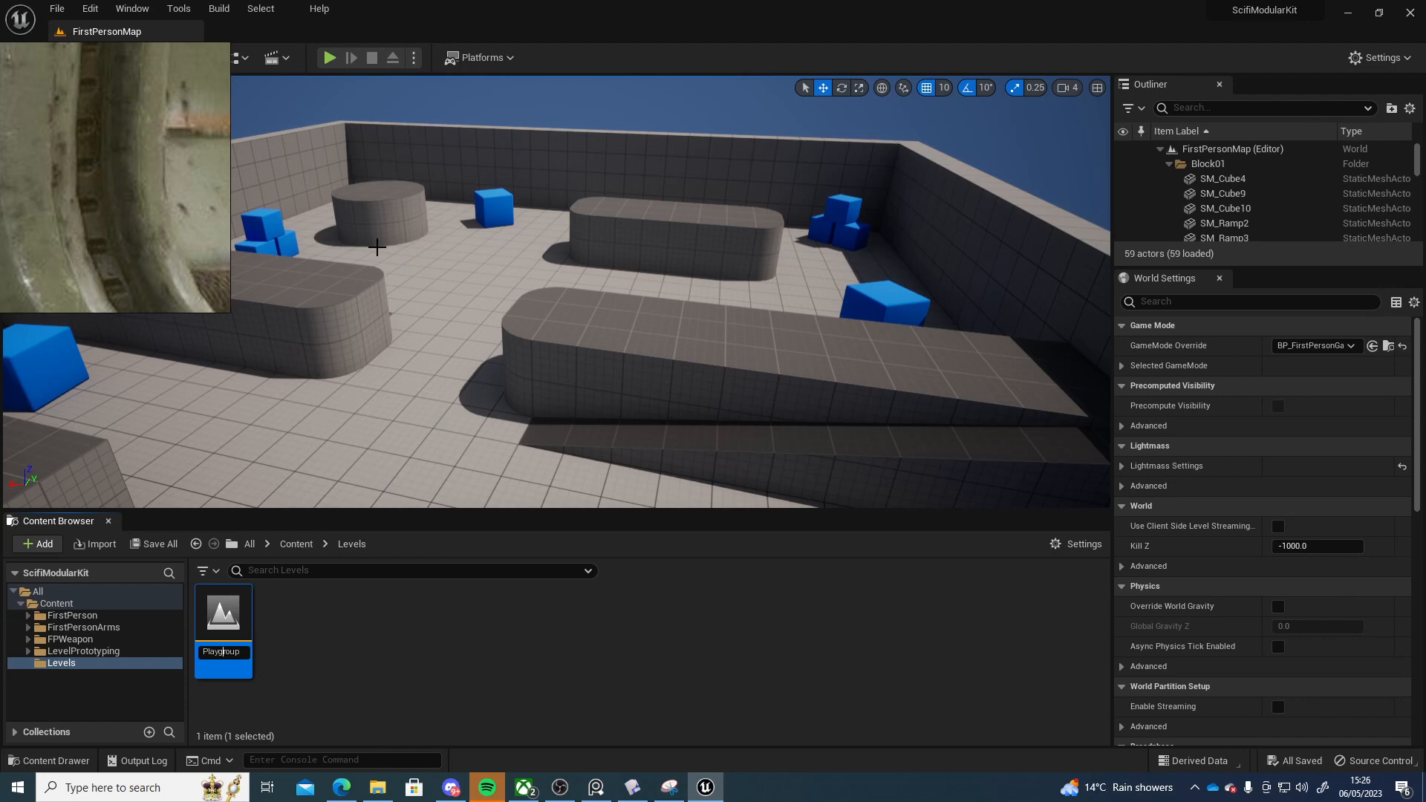
{"action": "type", "text": "ygroup"}
{"action": "key", "text": "Return"}
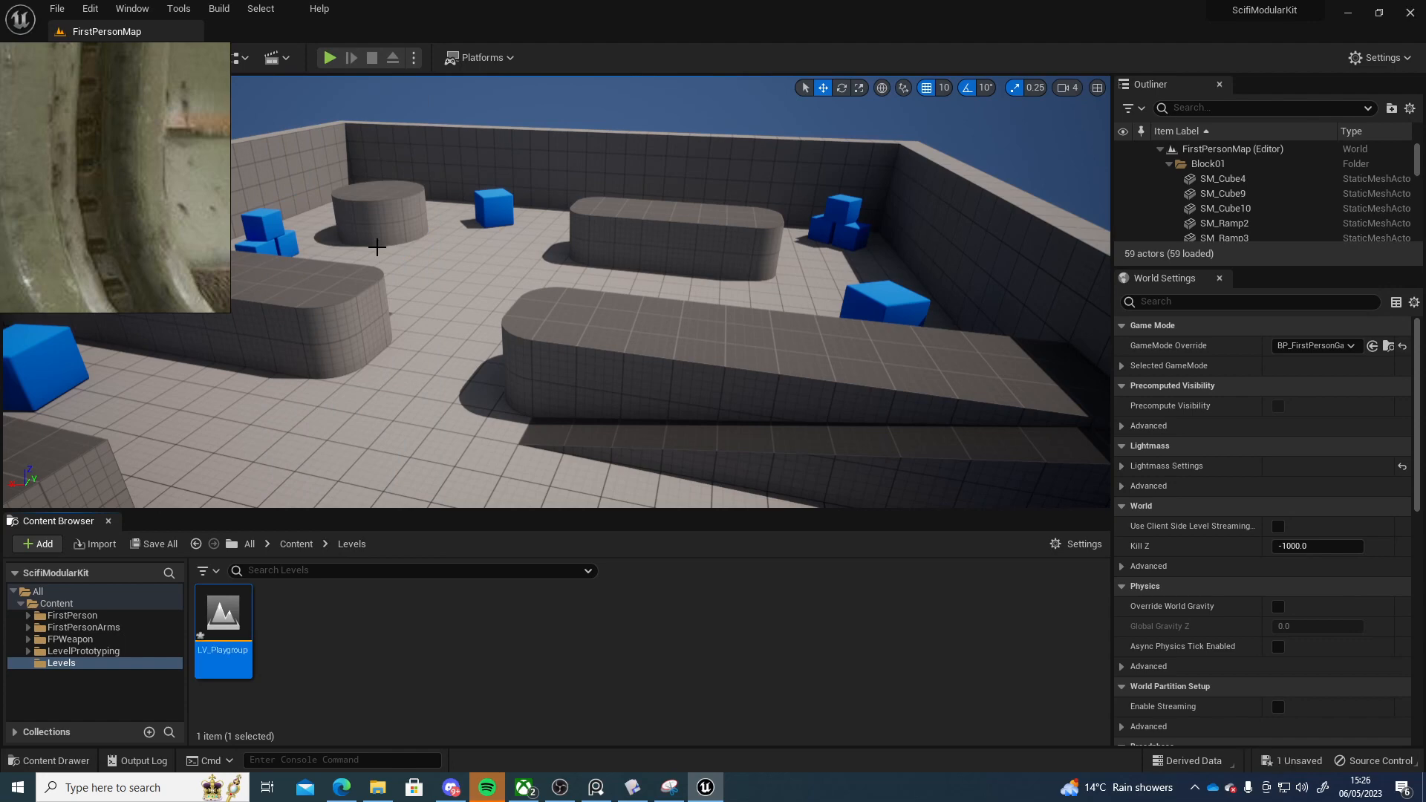
{"action": "key", "text": "ctrl+shift+s"}
{"action": "left_click", "coordinate": [754, 562]}
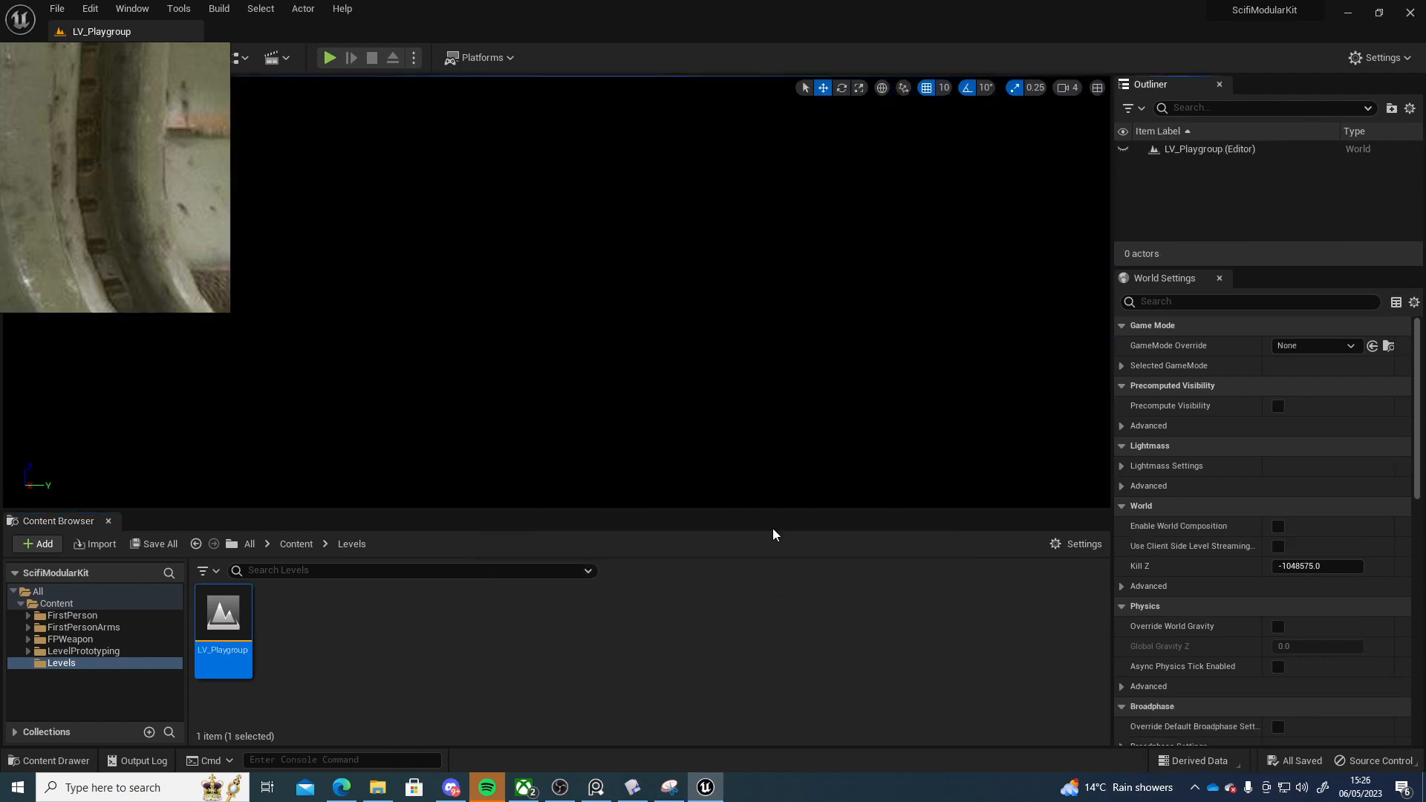
Open the Env. Light Mixer and create a sky light, directional light, sky atmosphere, volumetric cloud and height fog
{"action": "left_click", "coordinate": [131, 6]}
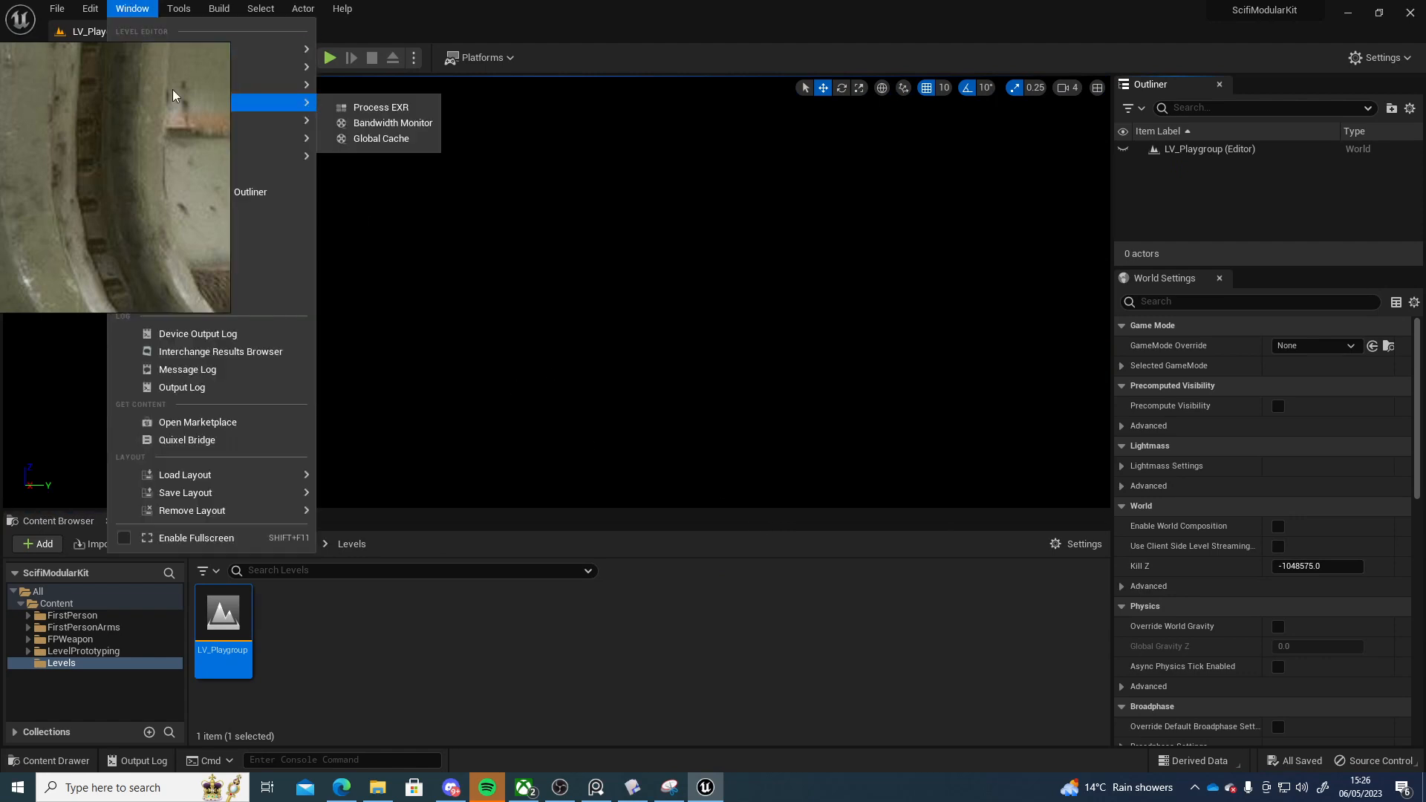
{"action": "right_click_drag", "start_coordinate": [137, 94], "coordinate": [107, 409]}
{"action": "left_click", "coordinate": [131, 8]}
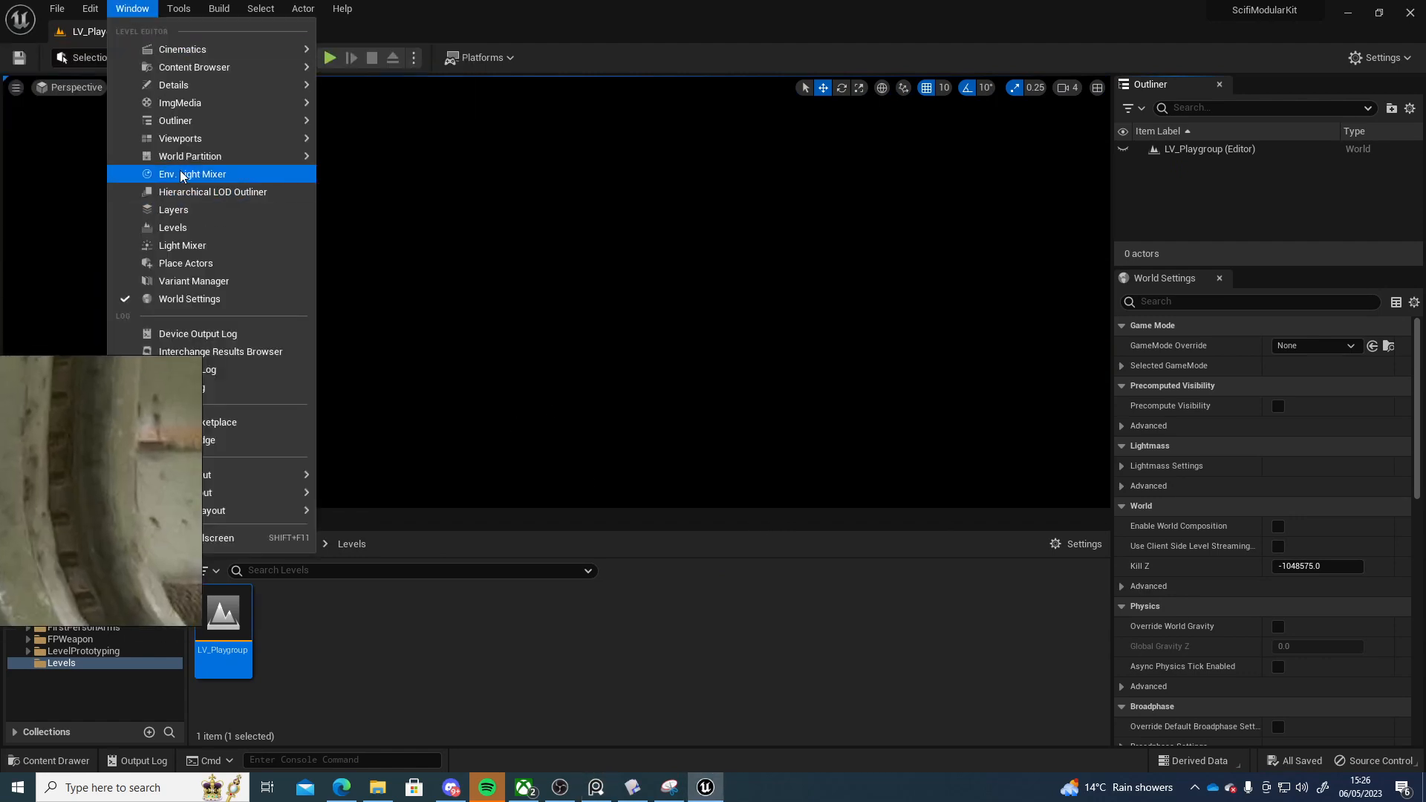
{"action": "left_click", "coordinate": [233, 174]}
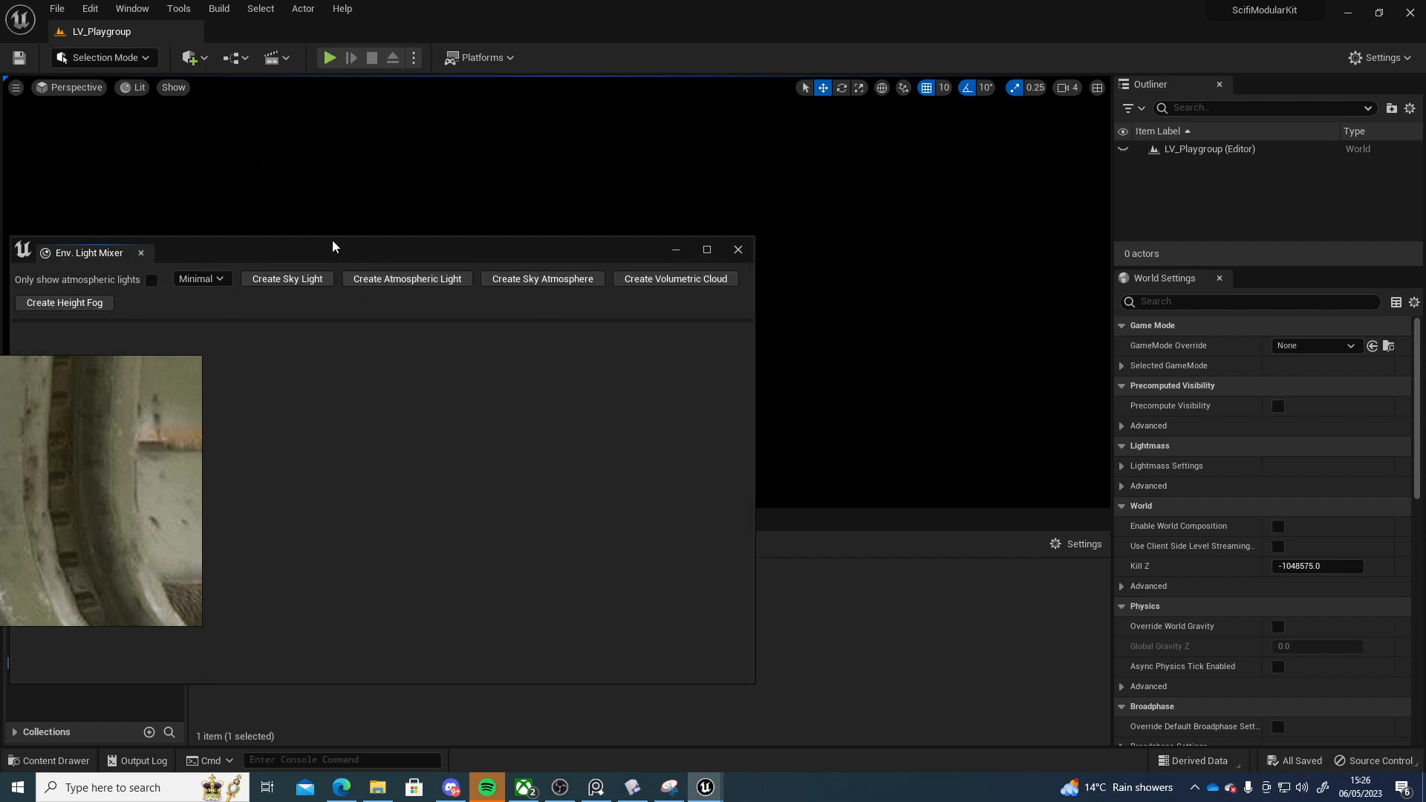
{"action": "left_click", "coordinate": [543, 273]}
{"action": "left_click", "coordinate": [542, 274]}
{"action": "left_click", "coordinate": [542, 273]}
{"action": "left_click", "coordinate": [542, 273]}
{"action": "left_click", "coordinate": [542, 273]}
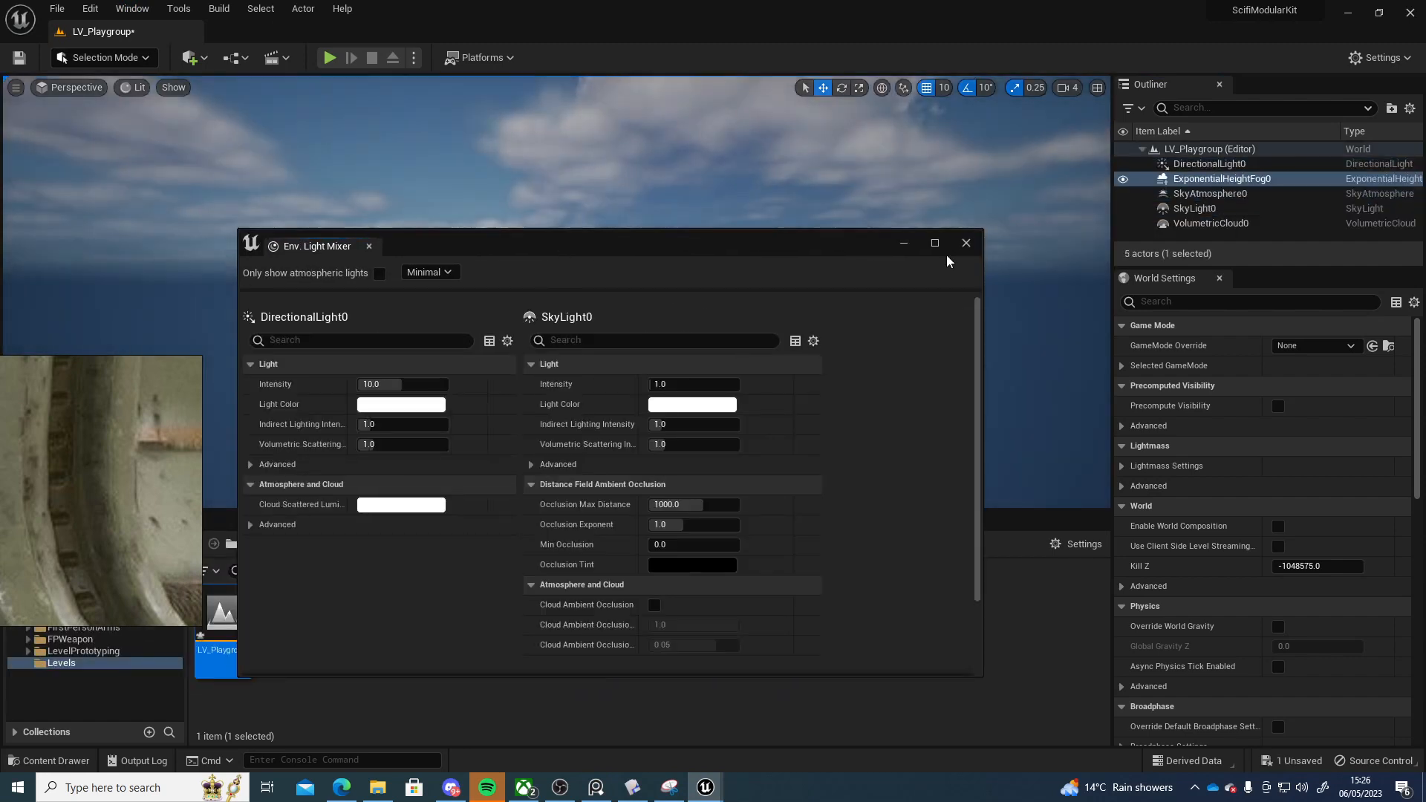
{"action": "left_click", "coordinate": [965, 243]}
Disable Auto Exposure in the project's rendering settings
{"action": "right_click_drag", "start_coordinate": [155, 462], "coordinate": [104, 457]}
{"action": "left_click", "coordinate": [94, 10]}
{"action": "left_click", "coordinate": [88, 7]}
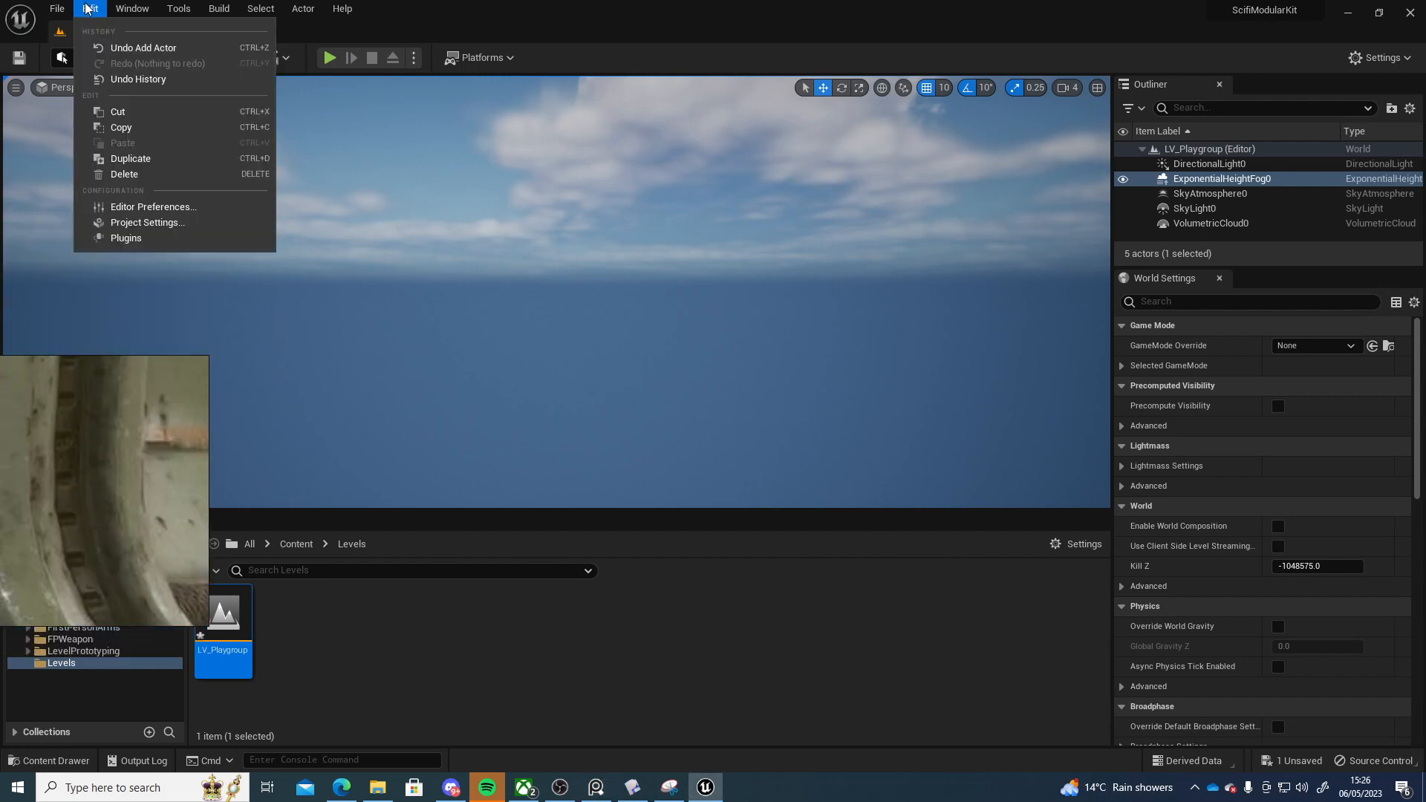
{"action": "left_click", "coordinate": [147, 222]}
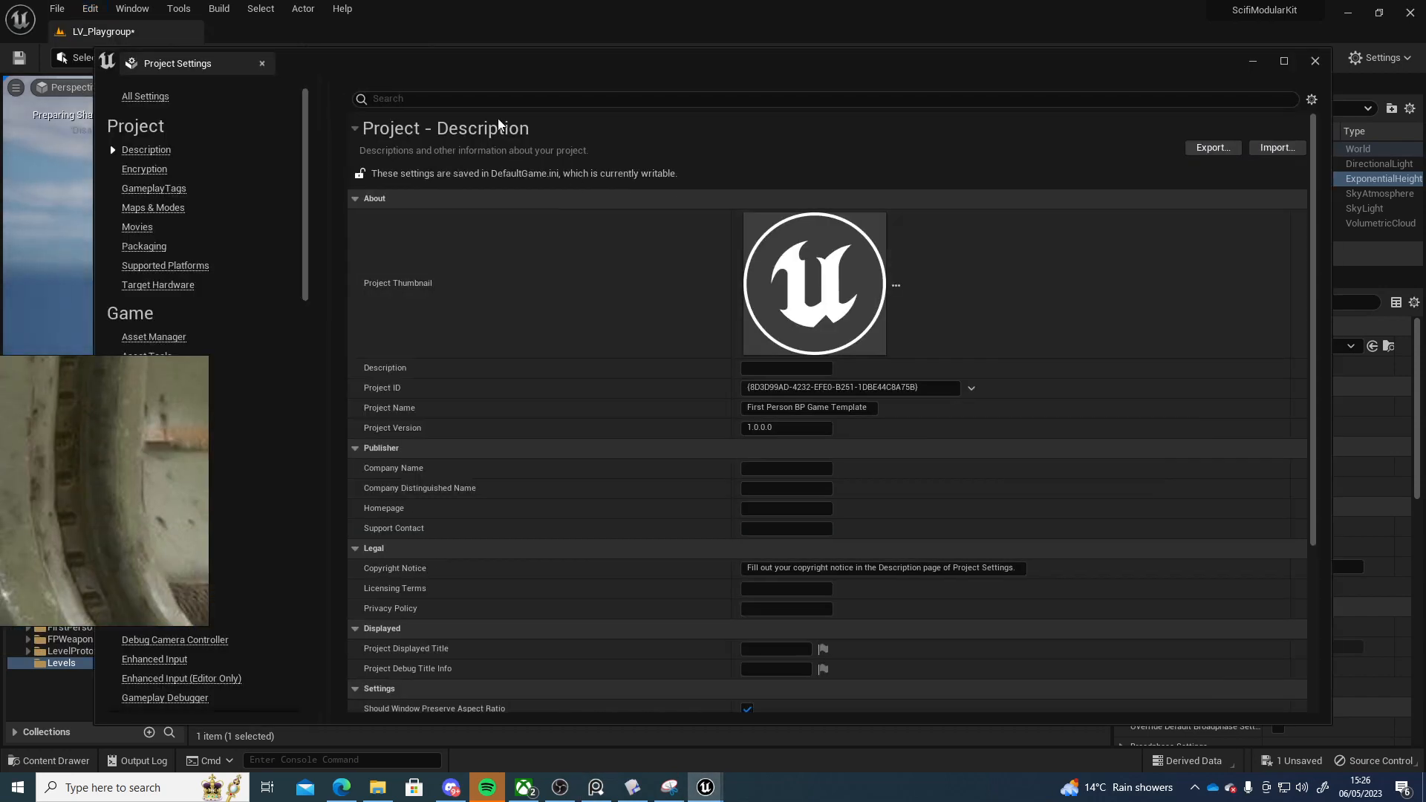
{"action": "type", "text": "auto"}
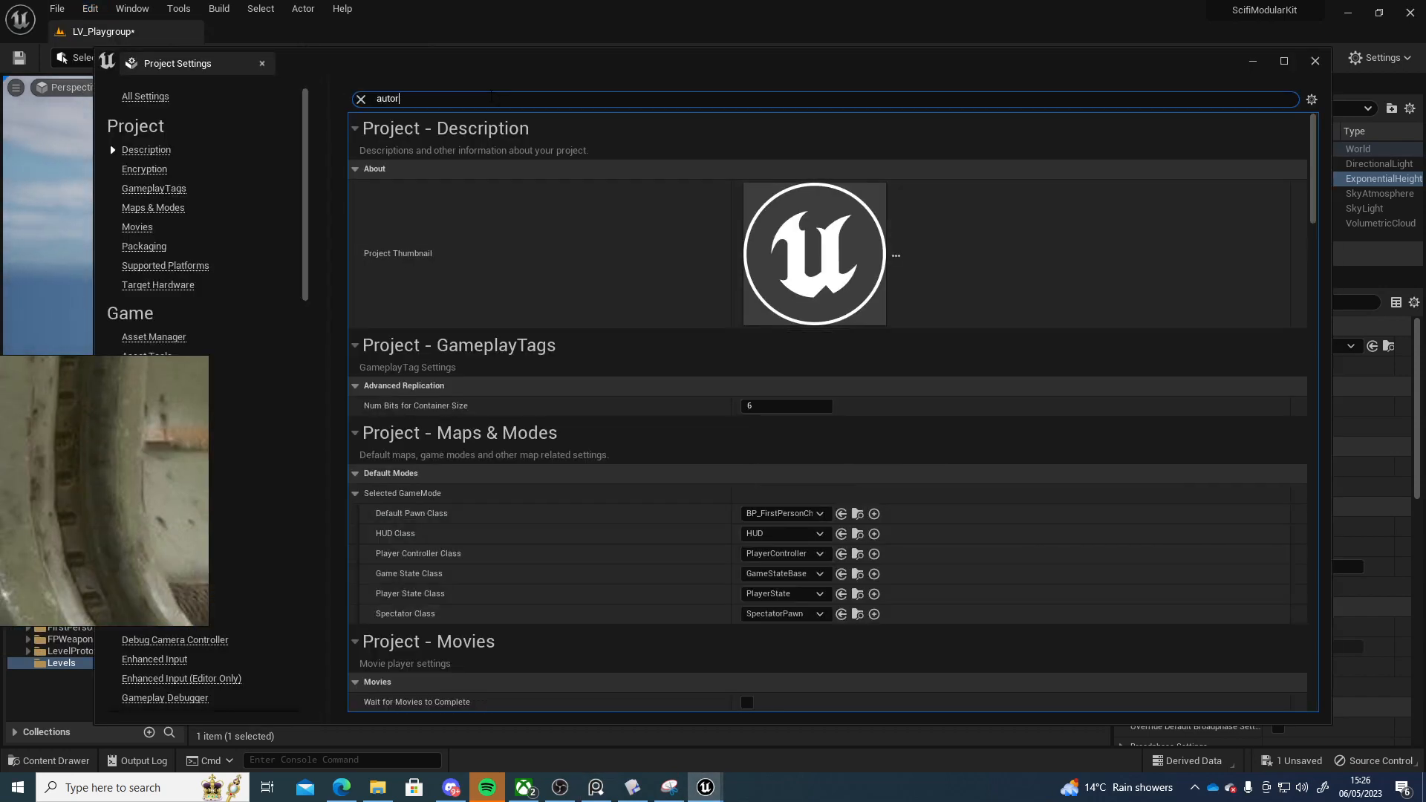
{"action": "type", "text": "e"}
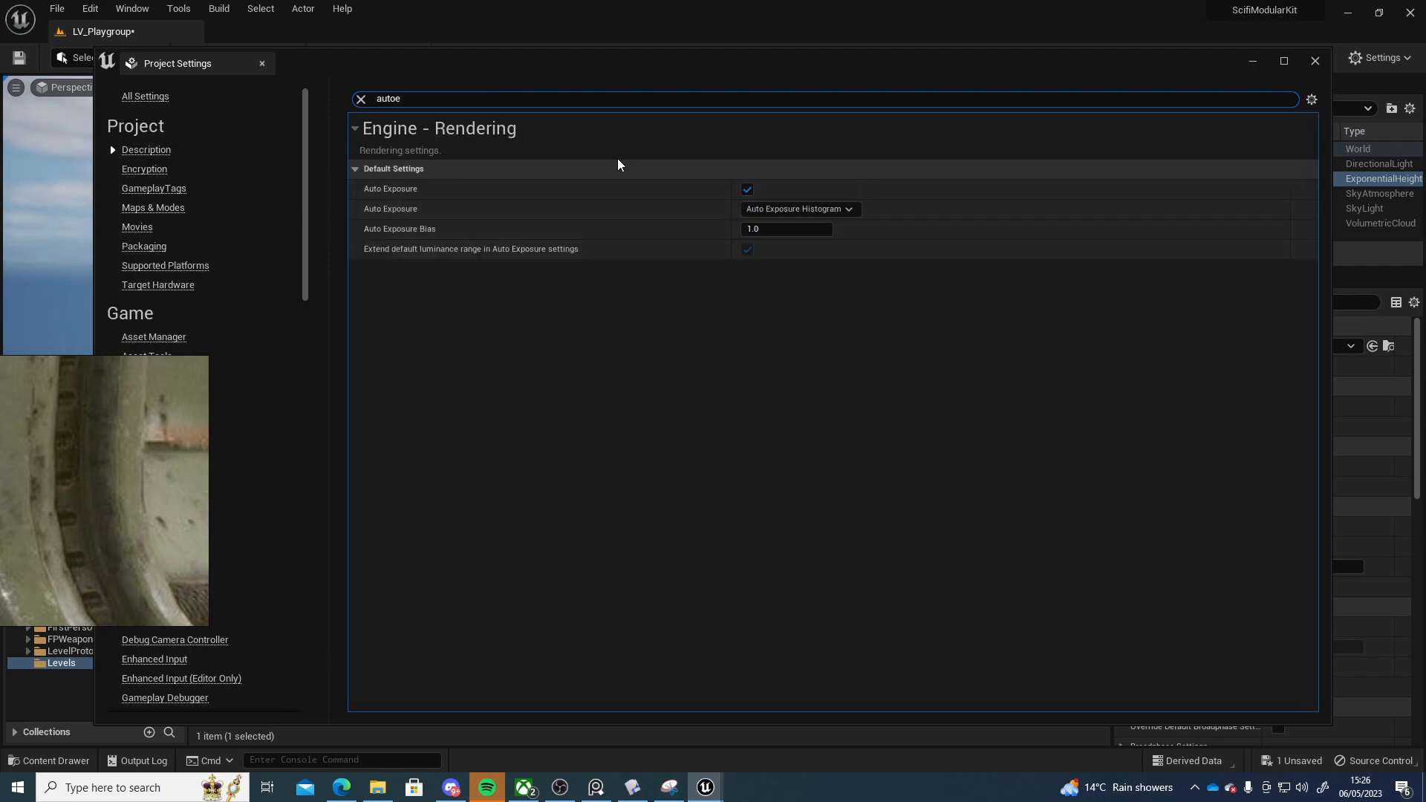
{"action": "left_click", "coordinate": [745, 190]}
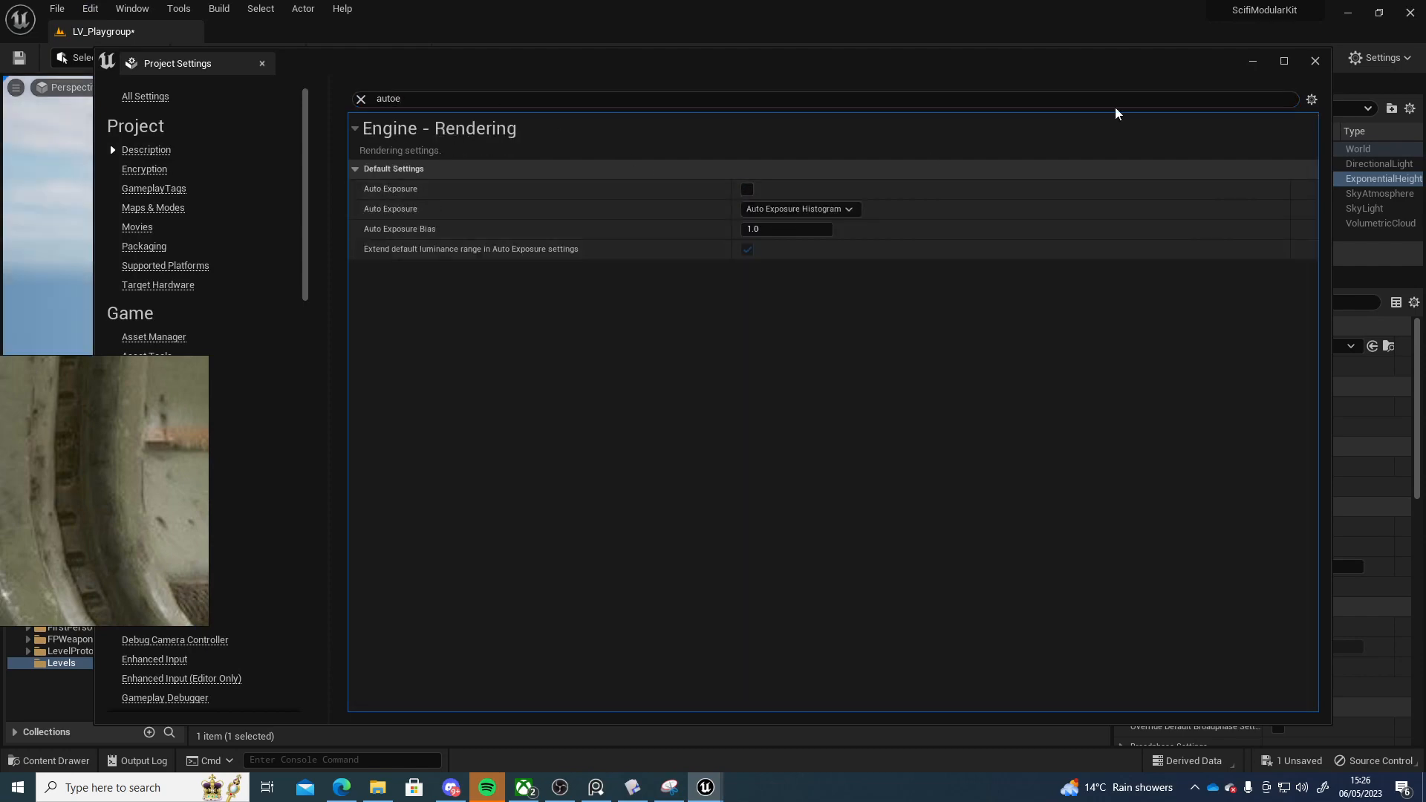
{"action": "left_click", "coordinate": [1315, 61]}
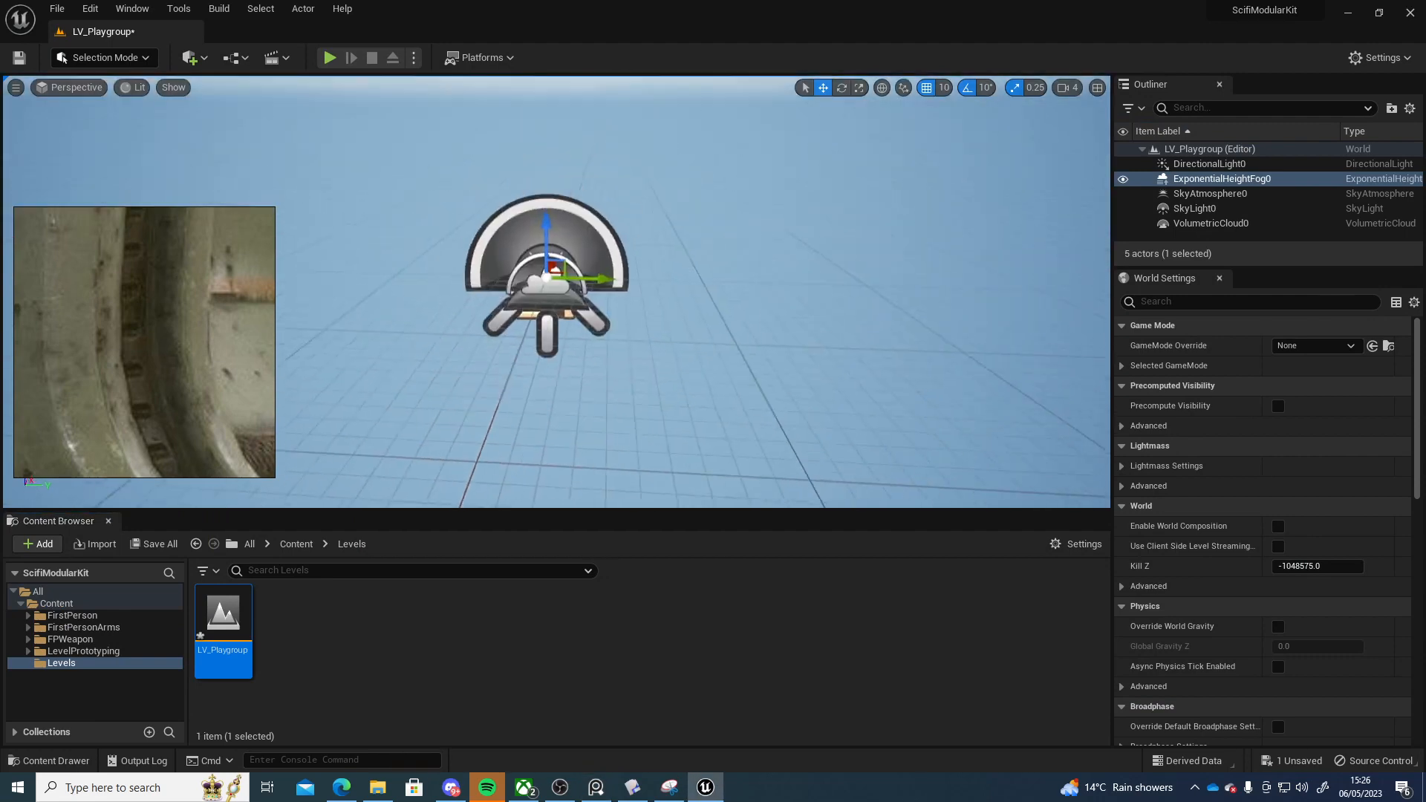
{"action": "key", "text": "w"}
{"action": "right_click_drag", "start_coordinate": [463, 482], "coordinate": [463, 482]}
{"action": "key", "text": "s"}
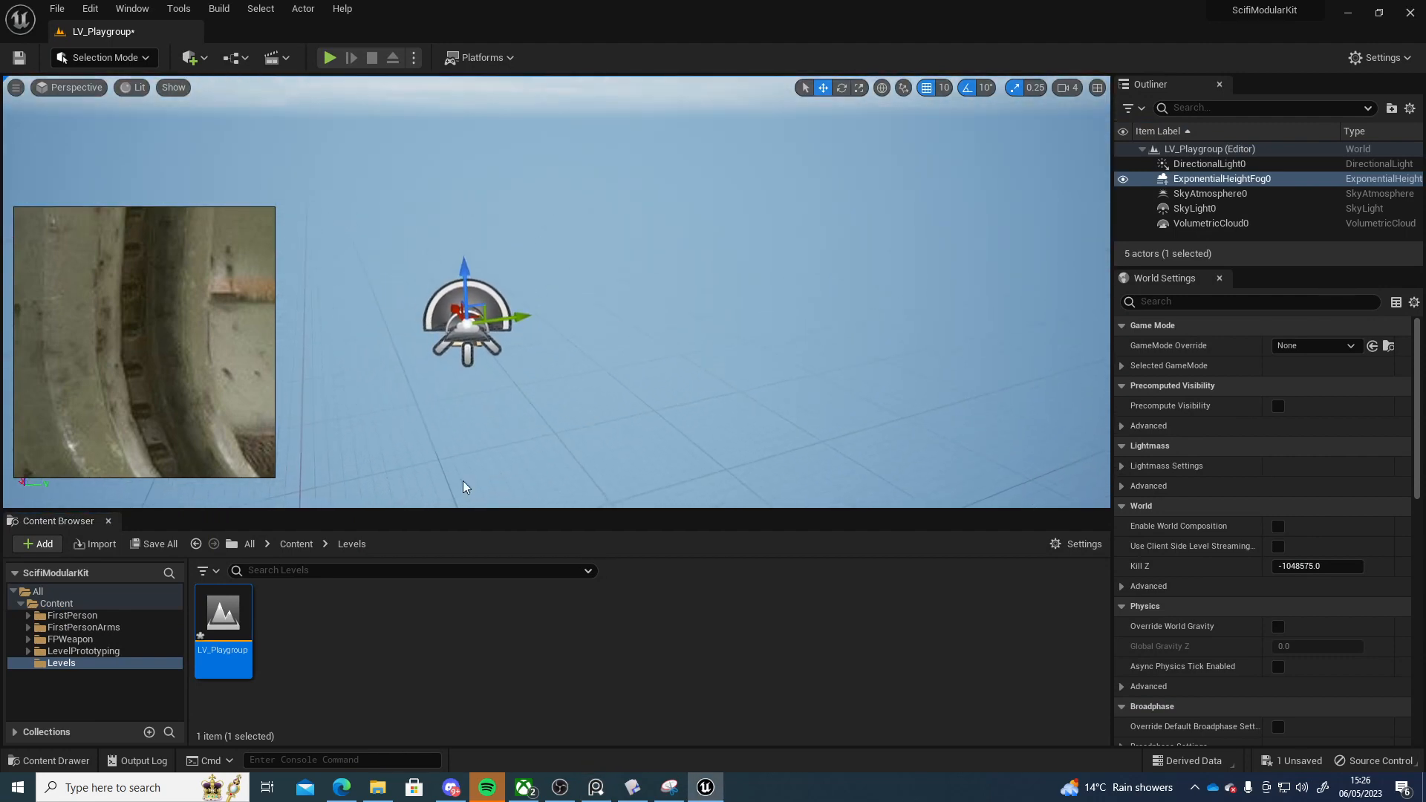
Create a new folder named Assets inside the Content folder
{"action": "left_click", "coordinate": [327, 632]}
{"action": "left_click", "coordinate": [75, 603]}
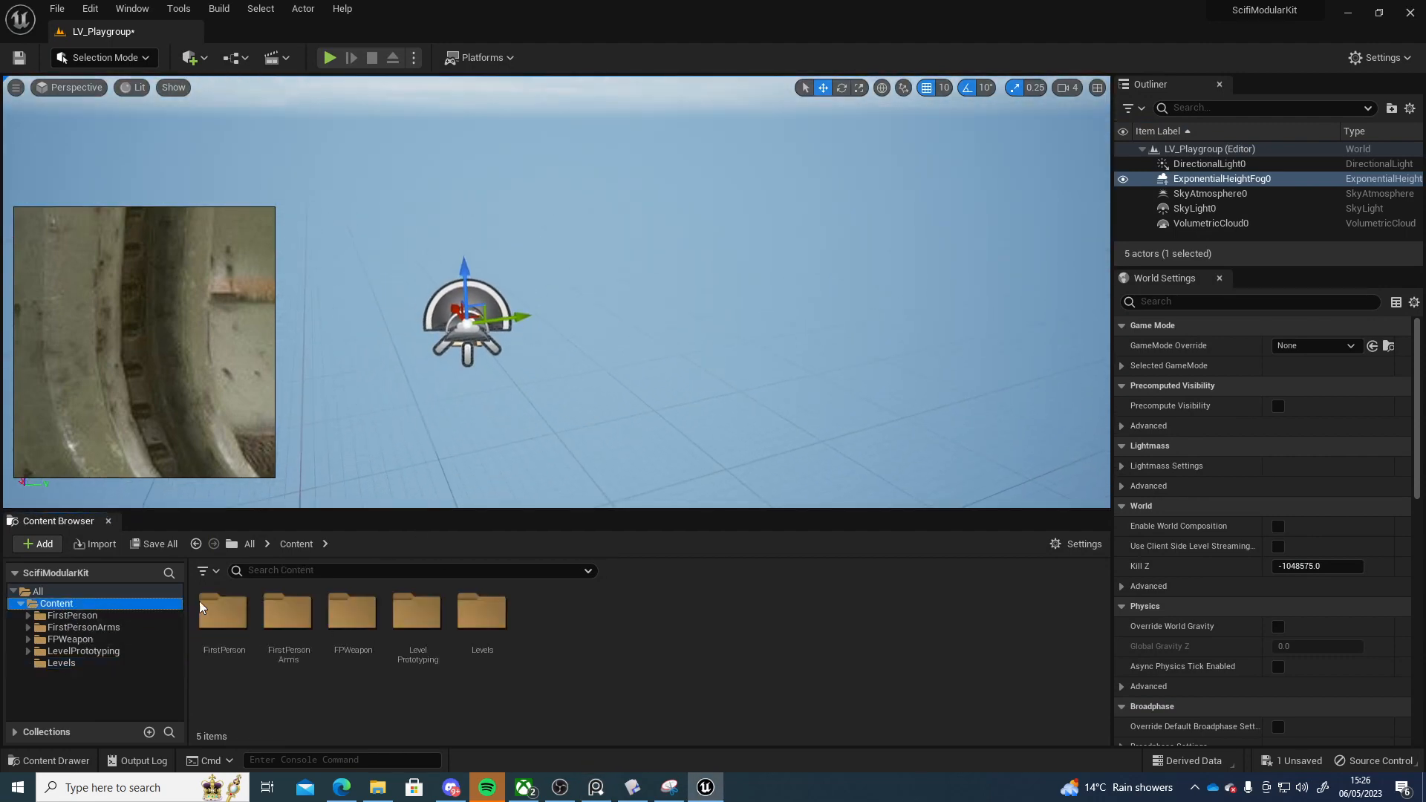
{"action": "right_click", "coordinate": [622, 646]}
{"action": "left_click", "coordinate": [698, 190]}
{"action": "type", "text": "As"}
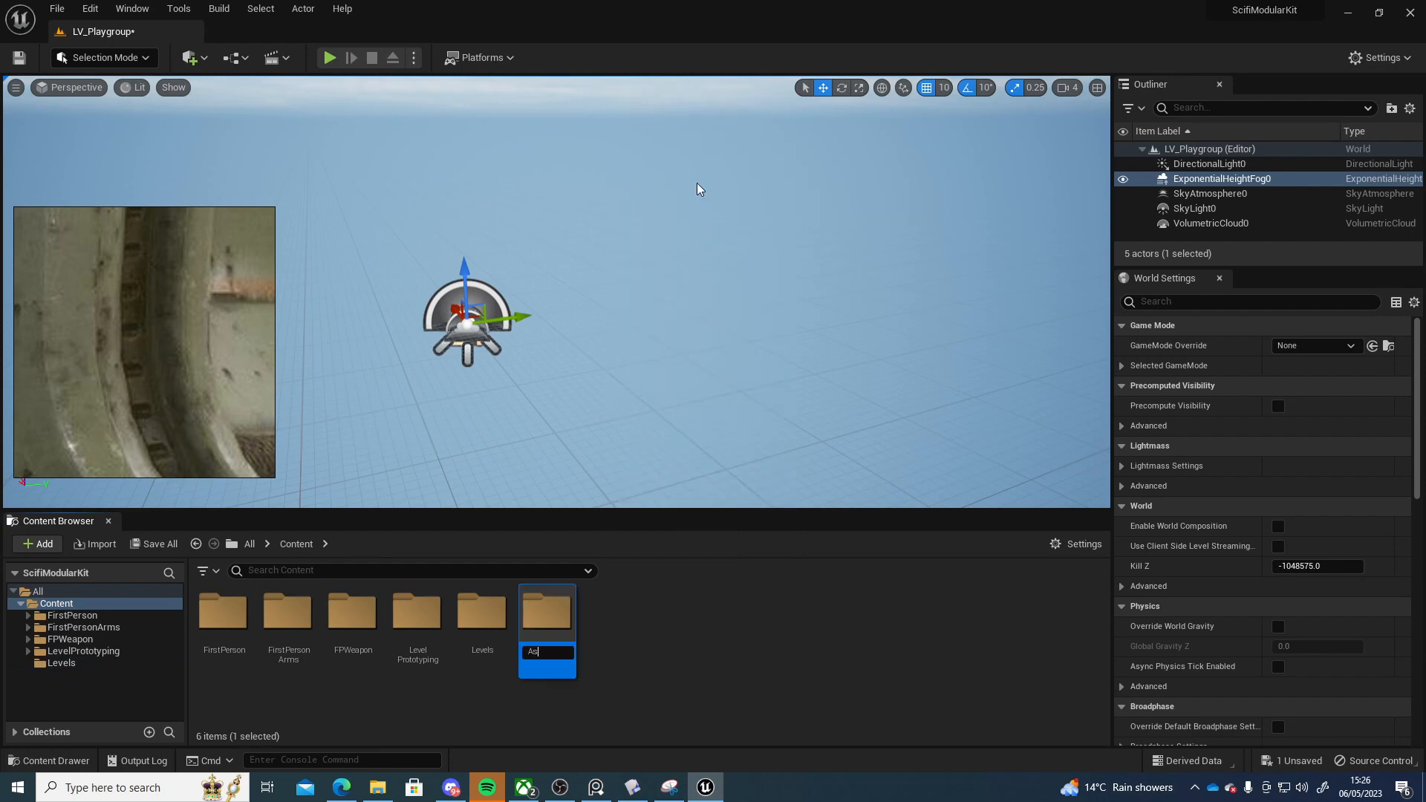
{"action": "key", "text": "Return"}
{"action": "key", "text": "Return"}
Create a folder named ModularScifiKit inside the Assets folder
{"action": "right_click", "coordinate": [314, 637]}
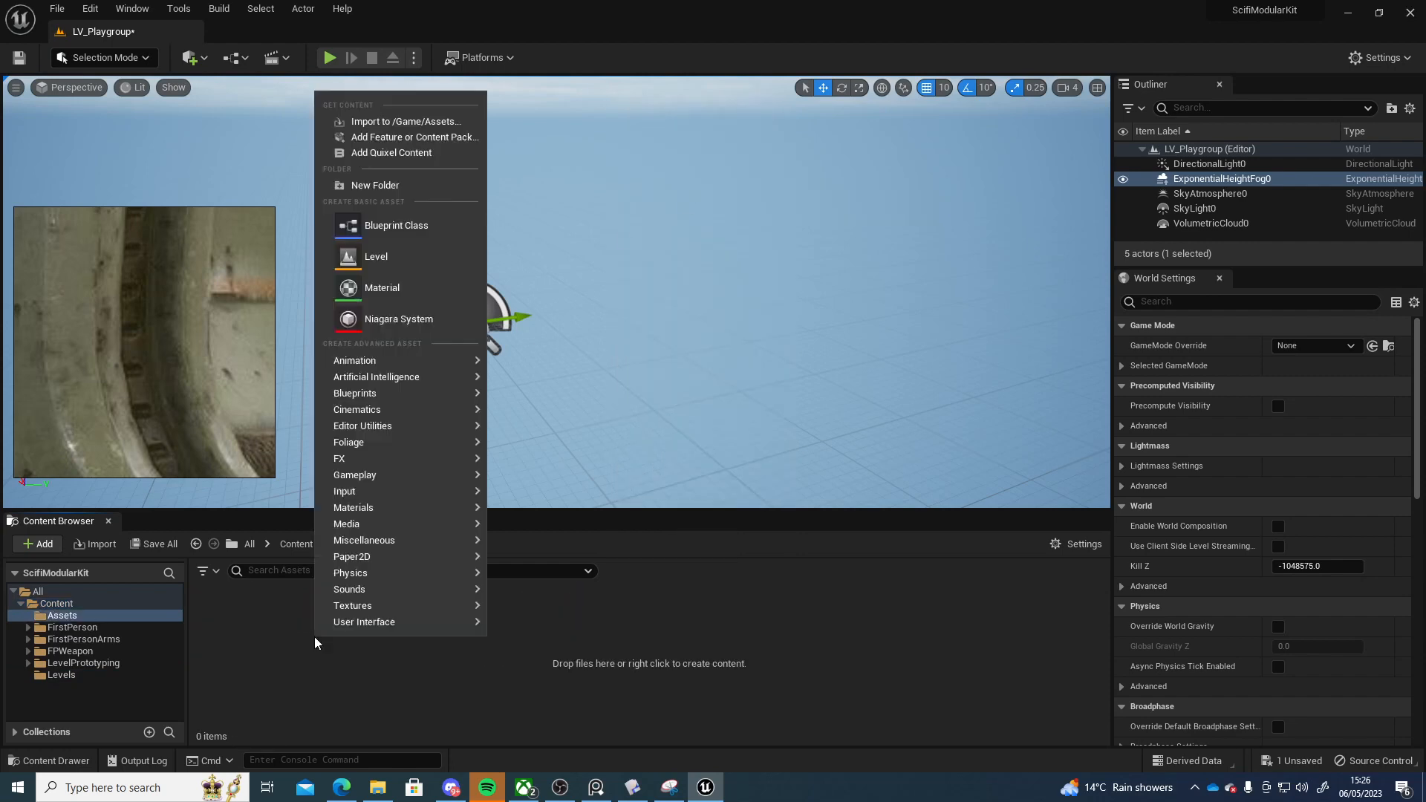
{"action": "left_click", "coordinate": [382, 185]}
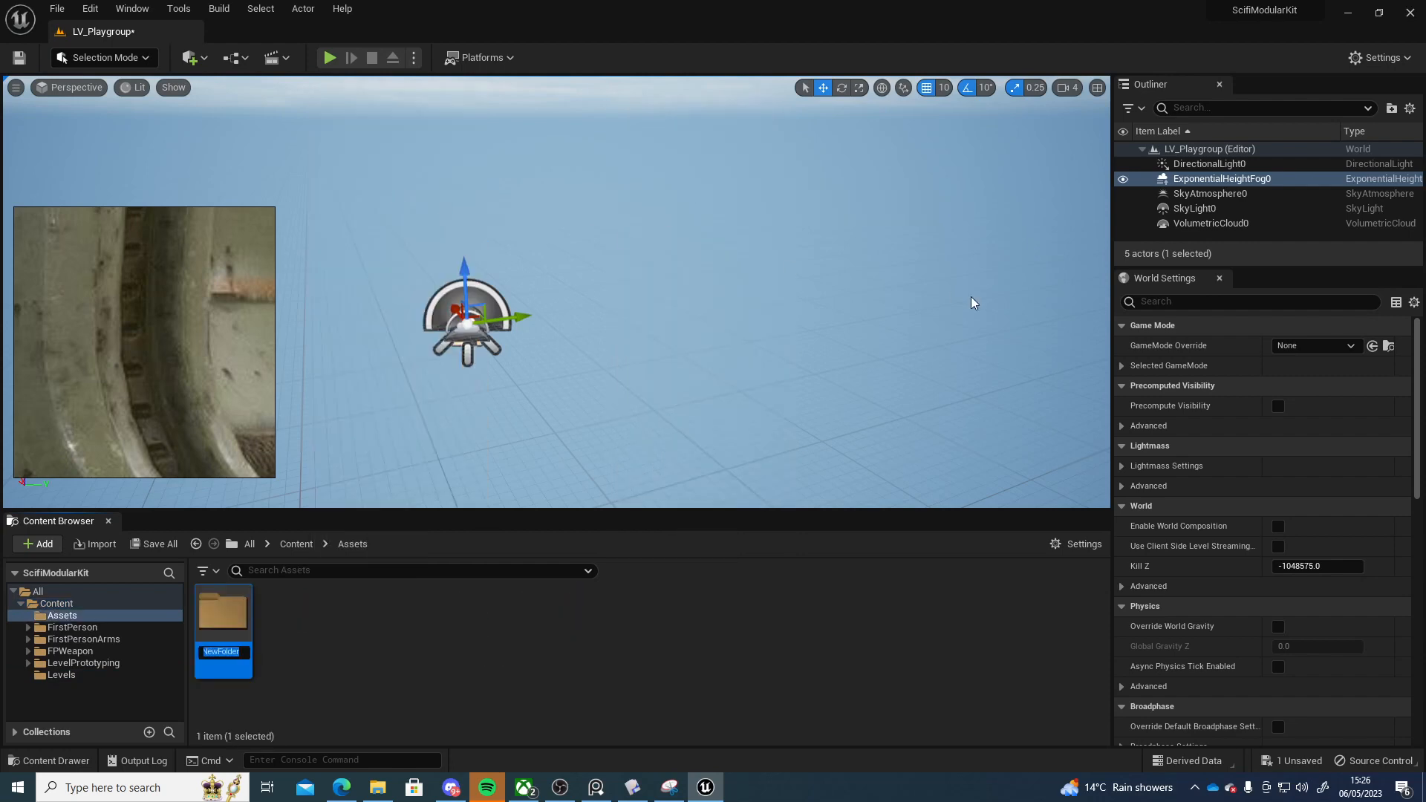
{"action": "type", "text": "Sci"}
{"action": "key", "text": "BackSpace"}
{"action": "key", "text": "BackSpace"}
{"action": "key", "text": "BackSpace"}
{"action": "type", "text": "ModularScifi"}
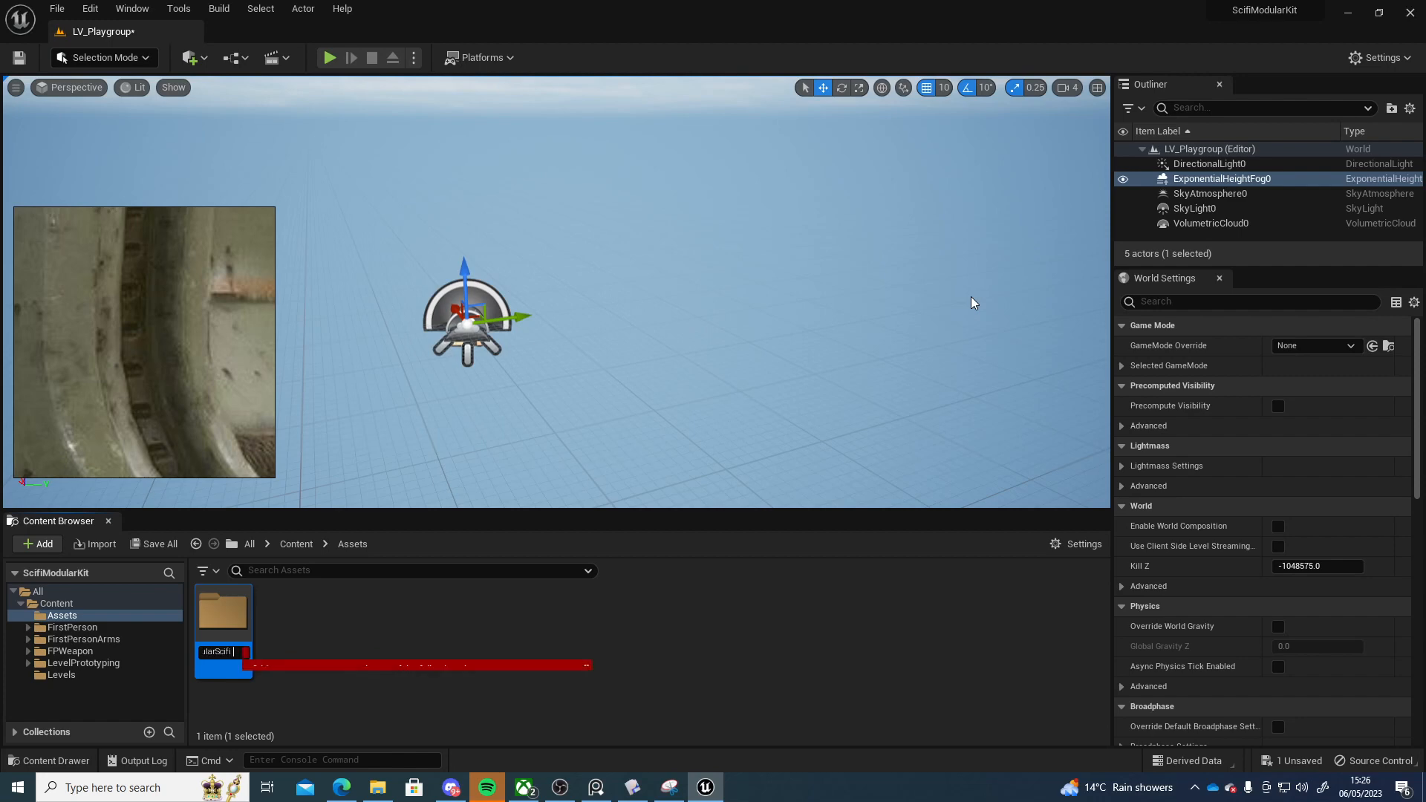
{"action": "type", "text": "Kit"}
{"action": "key", "text": "Return"}
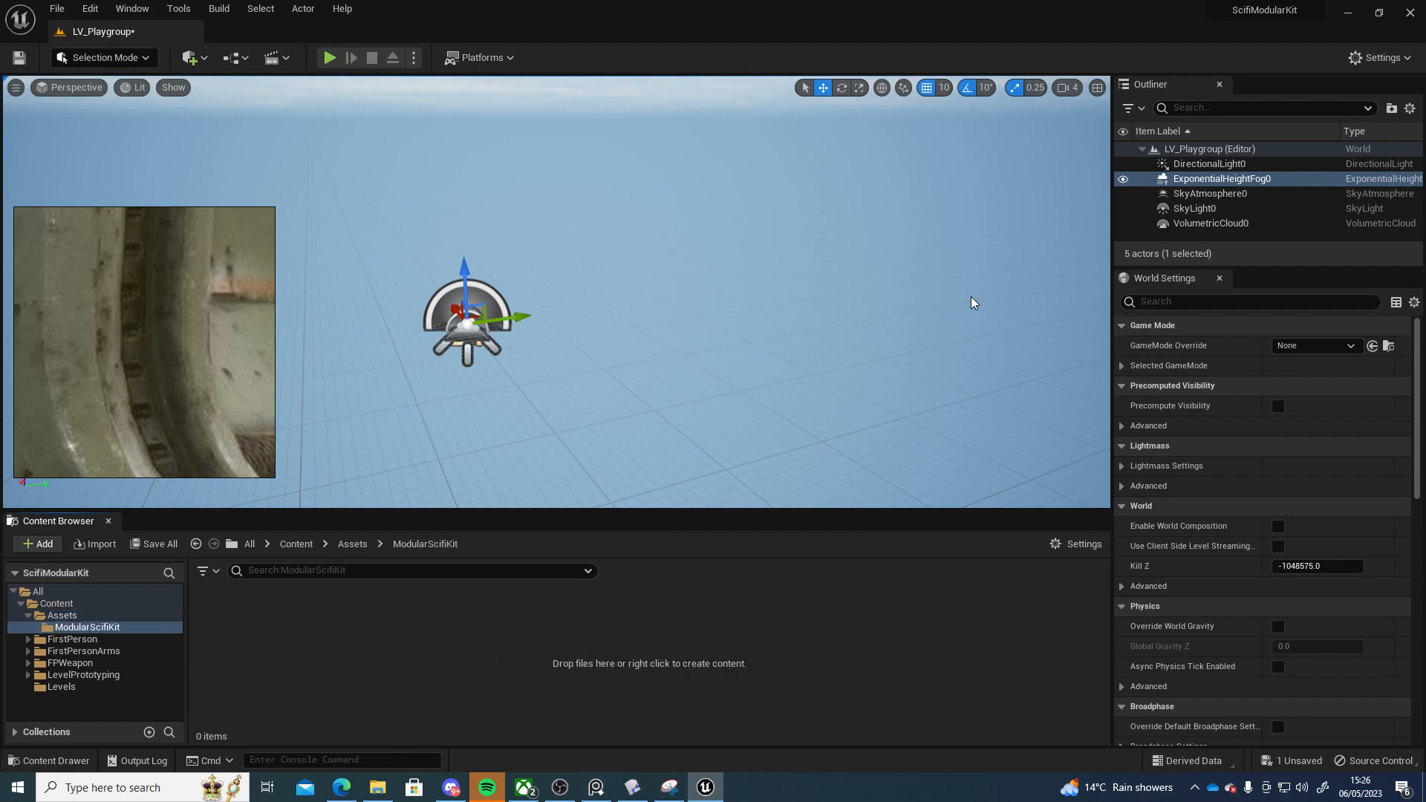
Create a folder named Walls inside the ModularScifiKit folder
{"action": "right_click", "coordinate": [318, 657]}
{"action": "left_click", "coordinate": [374, 184]}
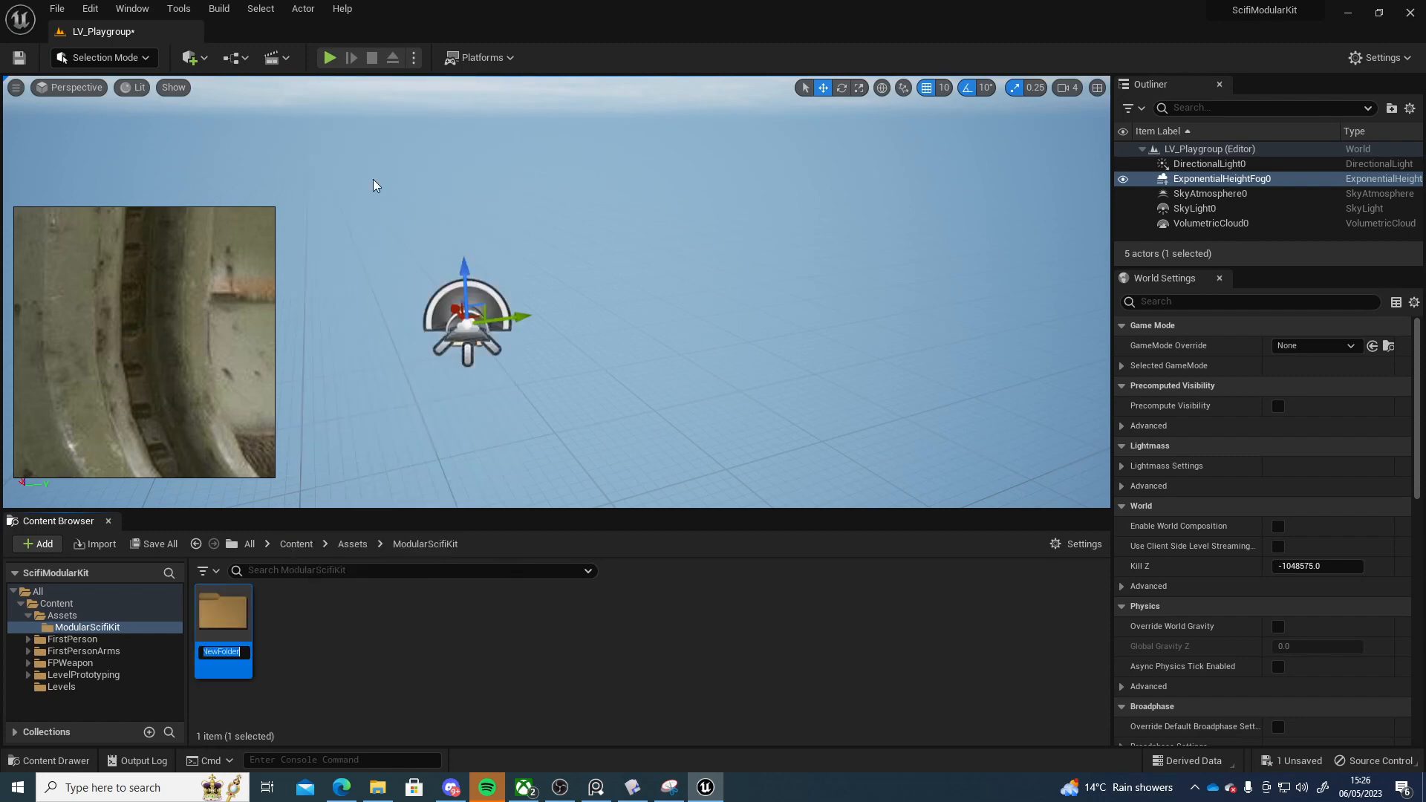
{"action": "type", "text": "Walls"}
{"action": "key", "text": "Return"}
{"action": "key", "text": "Return"}
Import SM_CorridorWall01.obj from Desktop > Plasticity > fallout ref > modular scifikit into the Walls folder
{"action": "left_click", "coordinate": [97, 543]}
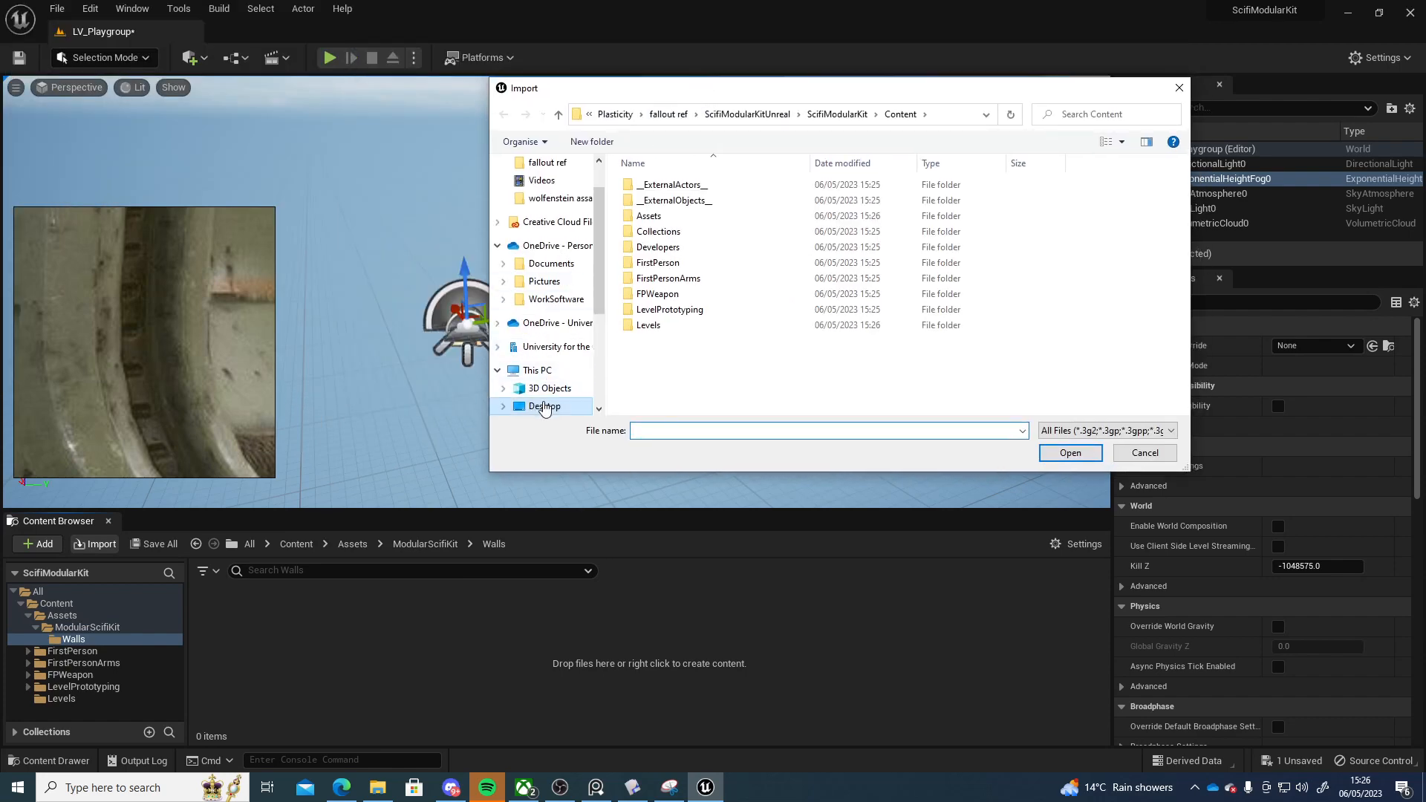
{"action": "left_click", "coordinate": [544, 405]}
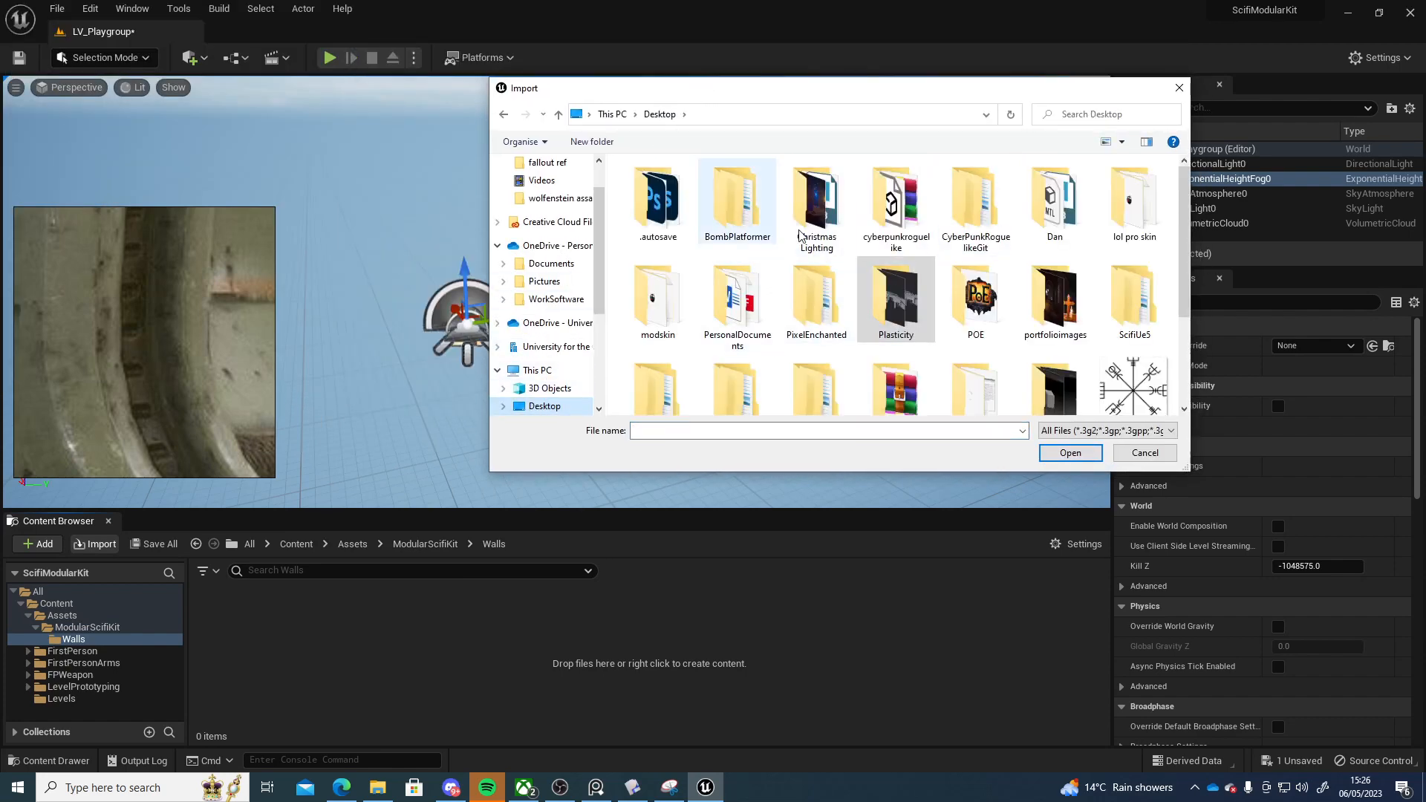
{"action": "scroll", "coordinate": [989, 295], "scroll_direction": "down", "scroll_amount": 1}
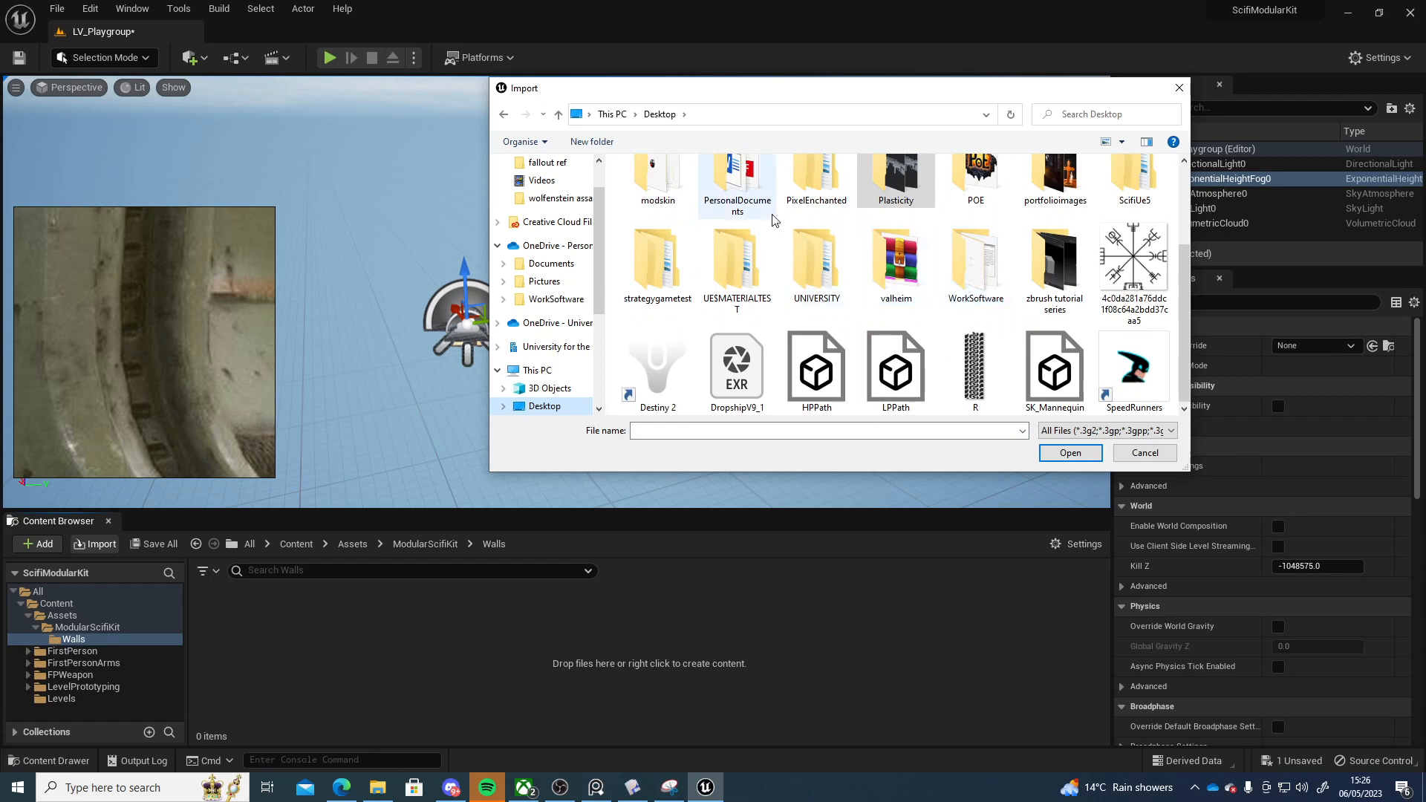
{"action": "double_click", "coordinate": [895, 189]}
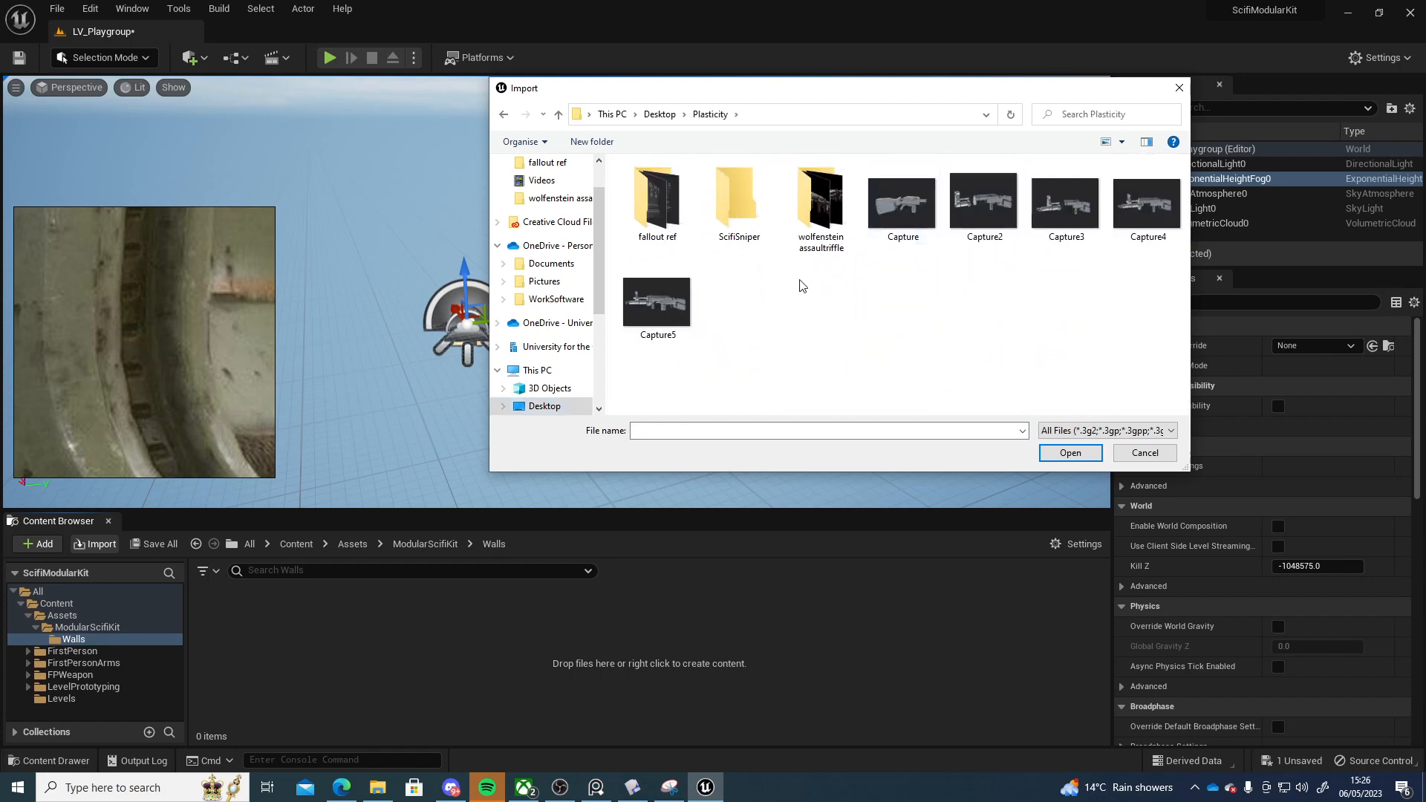
{"action": "double_click", "coordinate": [657, 197]}
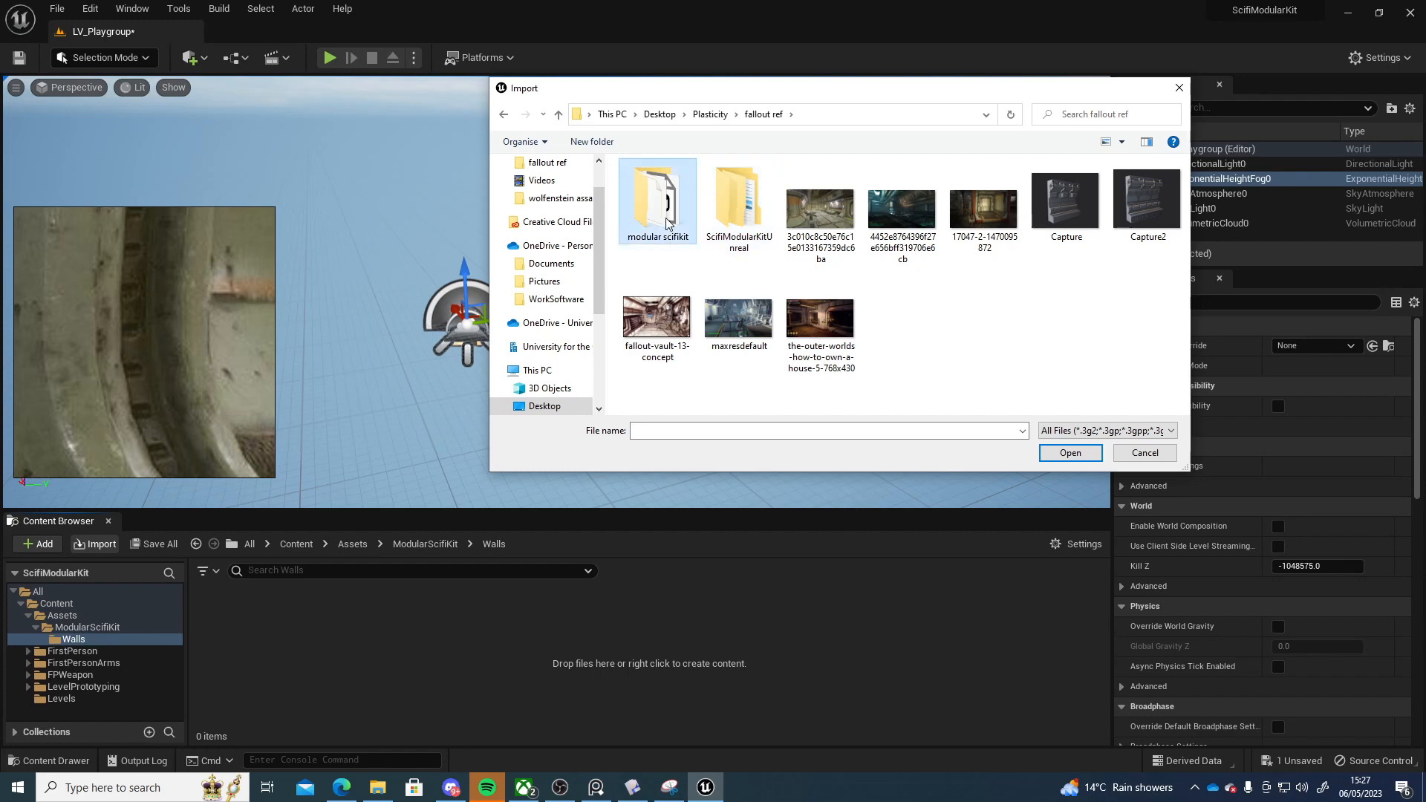
{"action": "double_click", "coordinate": [672, 199]}
{"action": "left_click", "coordinate": [694, 191]}
{"action": "left_click", "coordinate": [1069, 454]}
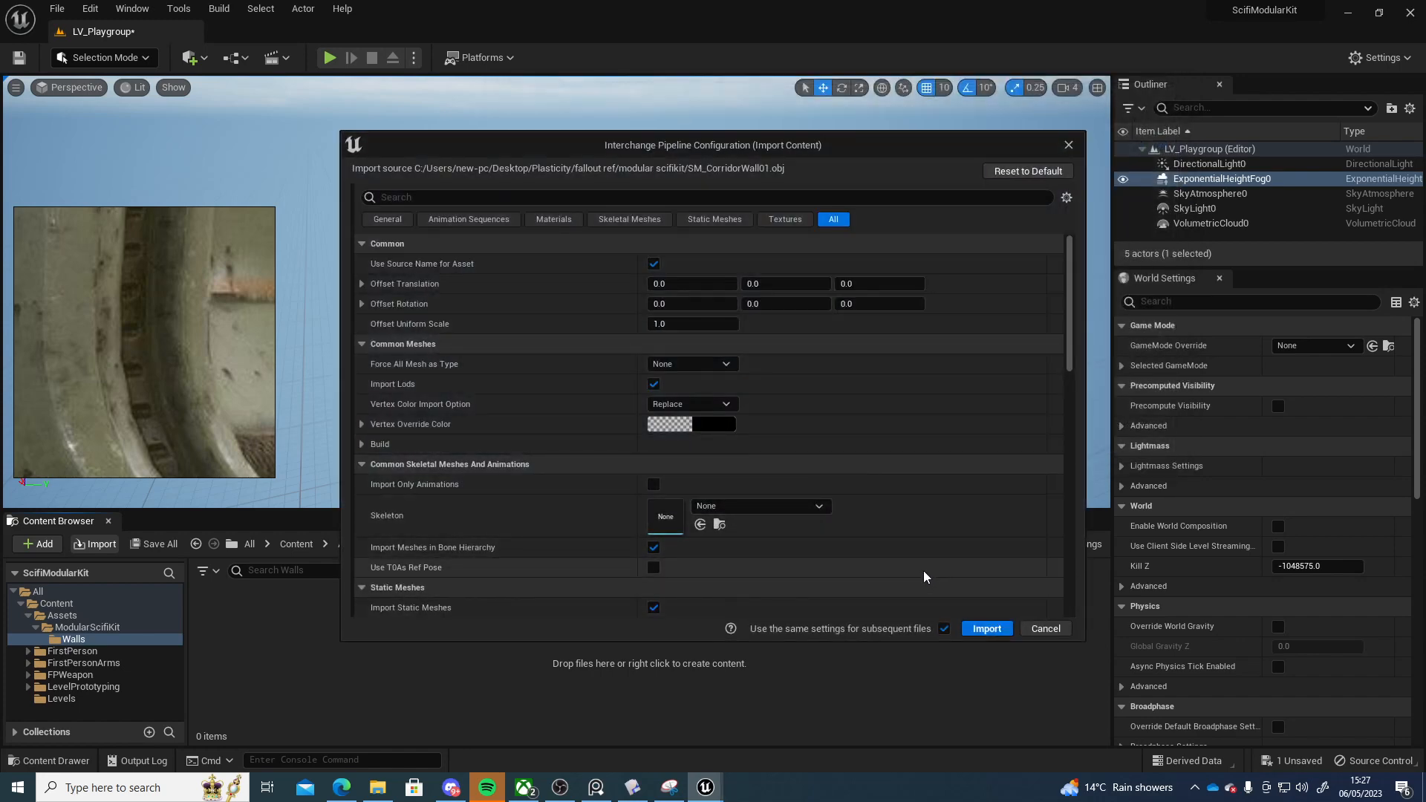
{"action": "scroll", "coordinate": [923, 576], "scroll_direction": "down", "scroll_amount": 10}
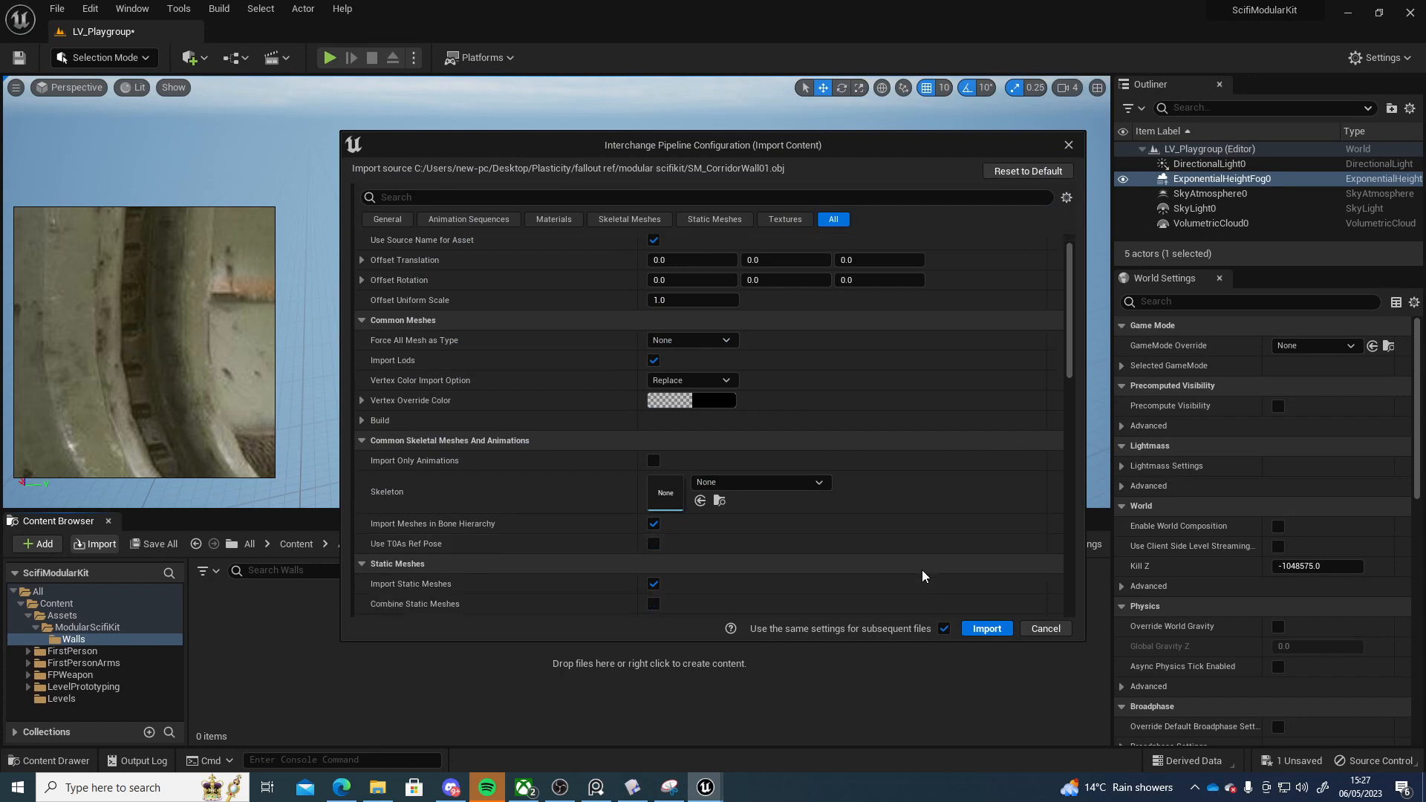
{"action": "left_click", "coordinate": [995, 631]}
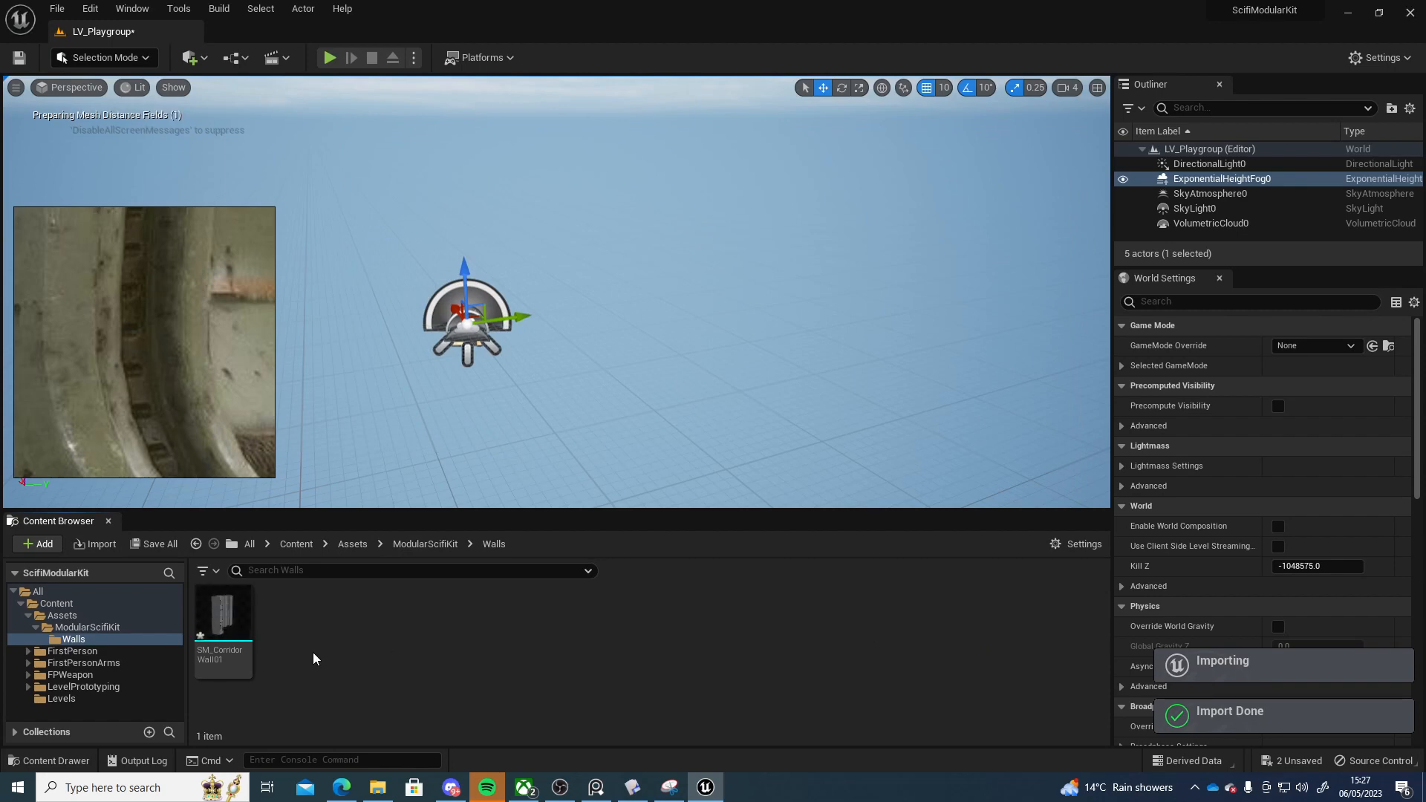
Place SM_CorridorWall01 into the level and rotate it 90 degrees so it stands upright
{"action": "left_click_drag", "start_coordinate": [223, 624], "coordinate": [598, 469]}
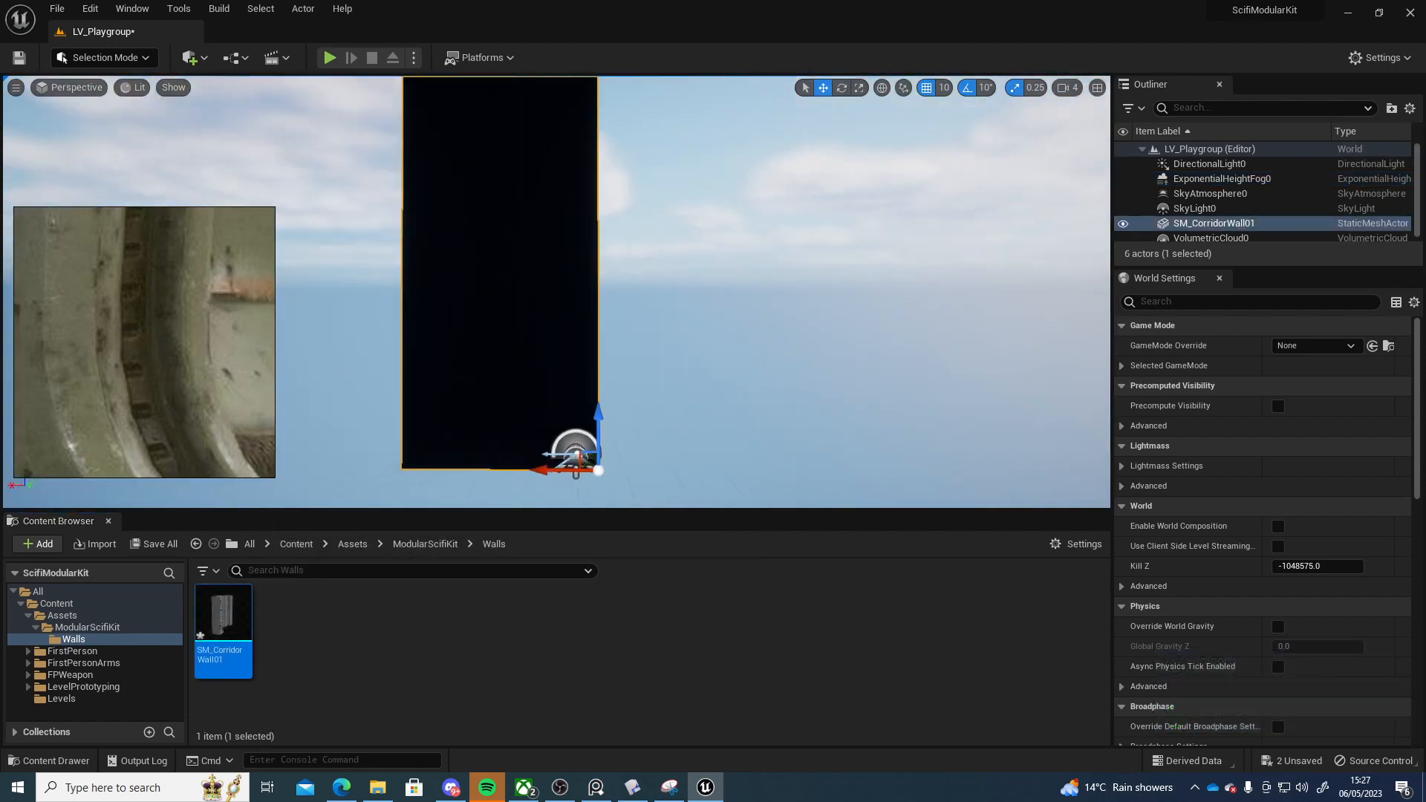
{"action": "right_click_drag", "start_coordinate": [598, 469], "coordinate": [583, 400]}
{"action": "key", "text": "e"}
{"action": "left_click_drag", "start_coordinate": [550, 341], "coordinate": [658, 335]}
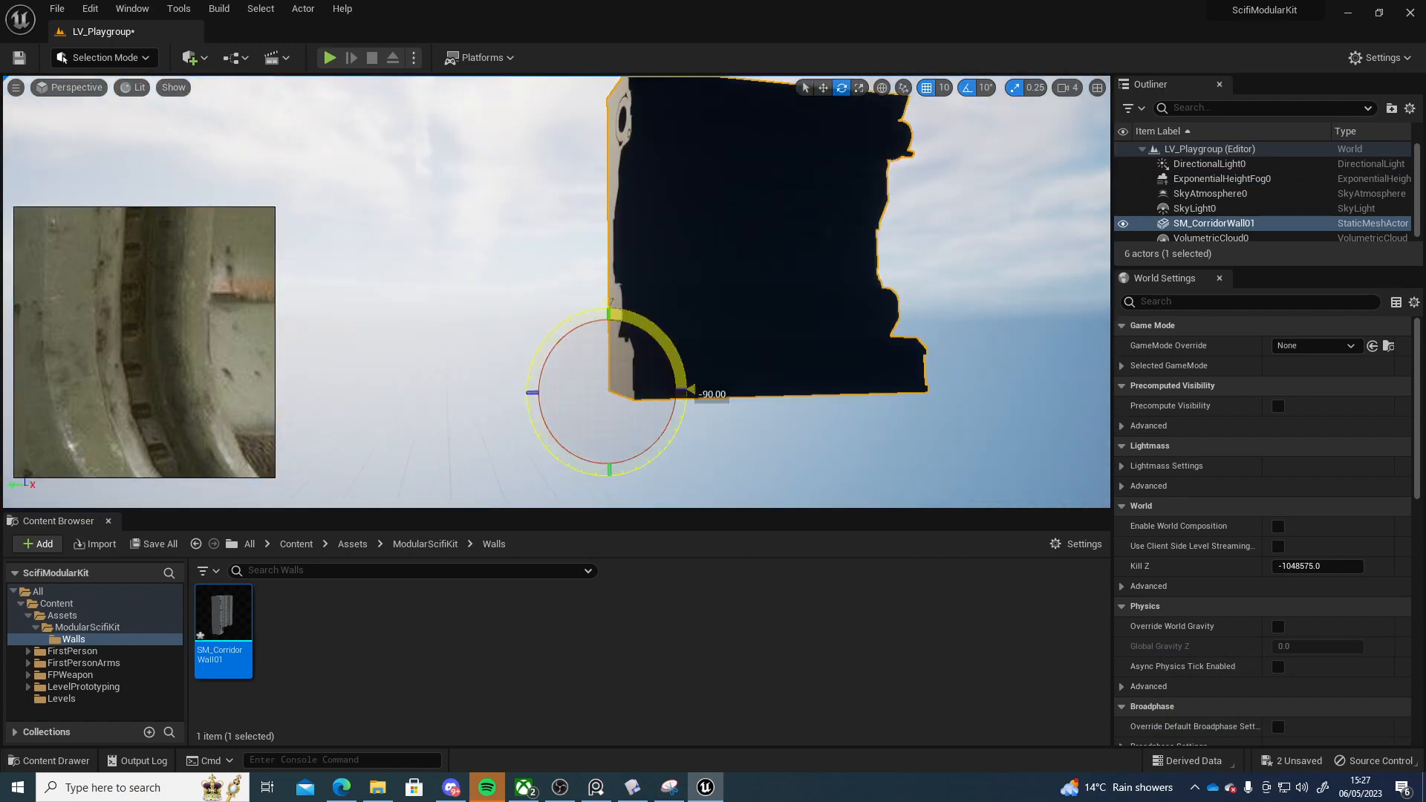
{"action": "right_click_drag", "start_coordinate": [658, 334], "coordinate": [476, 365]}
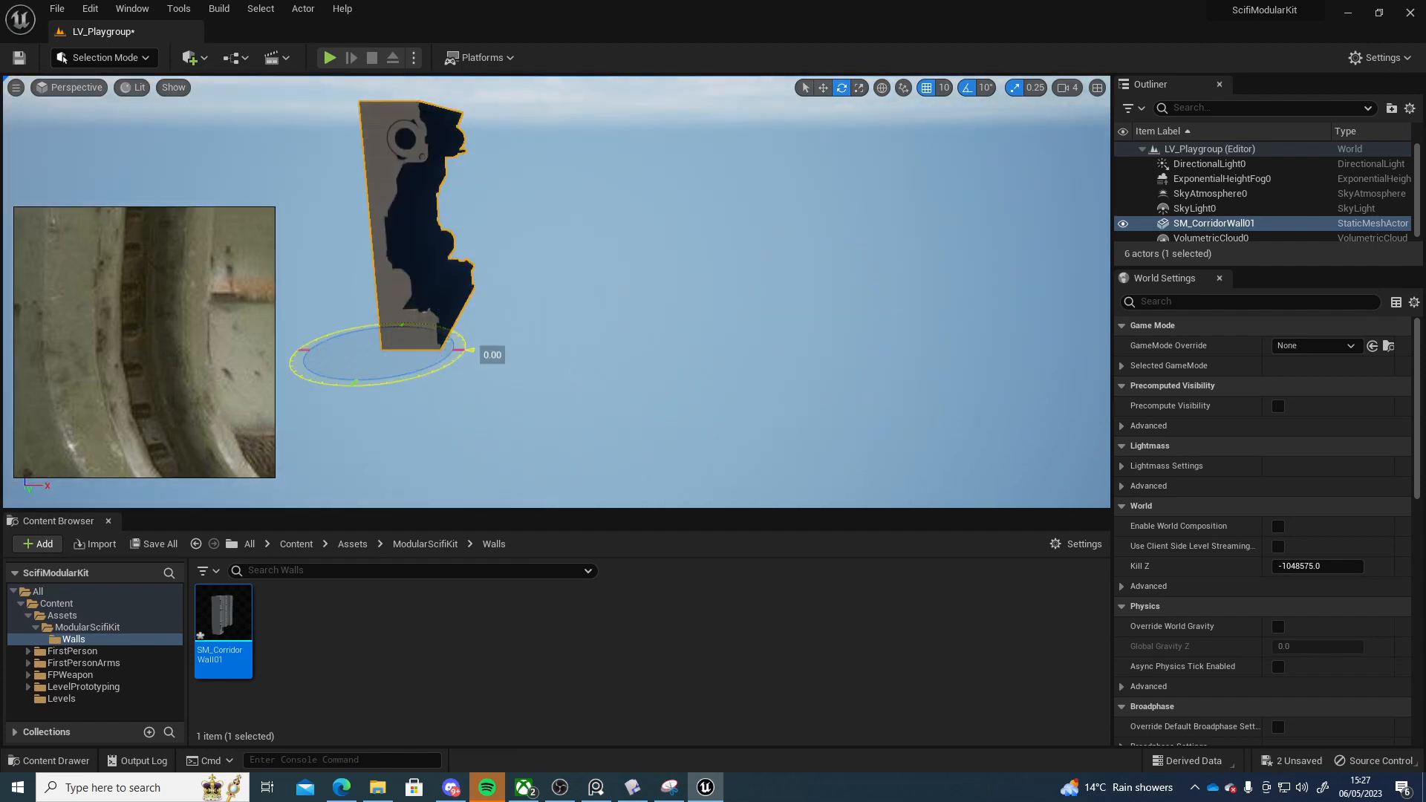
{"action": "left_click_drag", "start_coordinate": [444, 369], "coordinate": [303, 374]}
{"action": "key", "text": "a"}
{"action": "right_click_drag", "start_coordinate": [603, 344], "coordinate": [671, 488]}
{"action": "key", "text": "s"}
{"action": "key", "text": "e"}
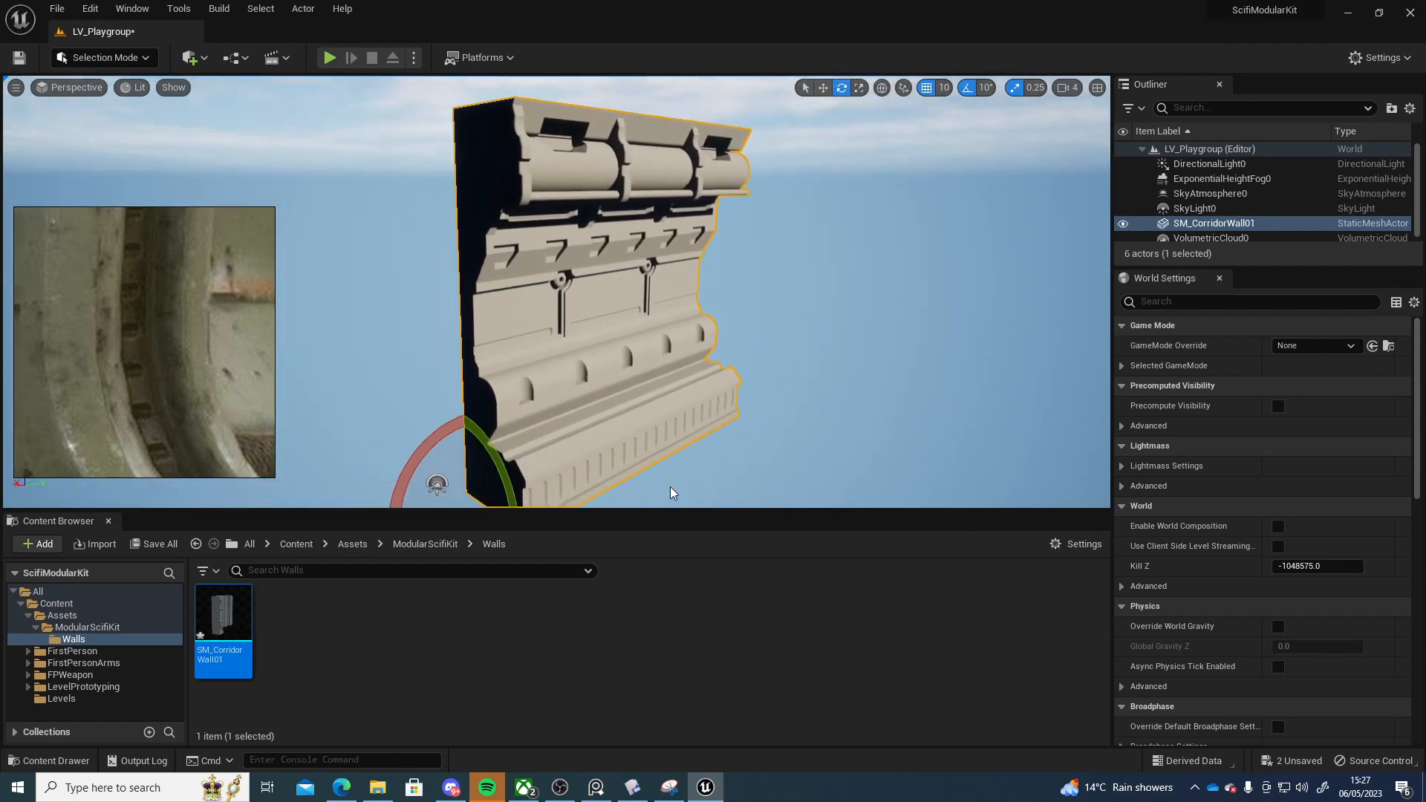
{"action": "left_click_drag", "start_coordinate": [667, 512], "coordinate": [666, 589]}
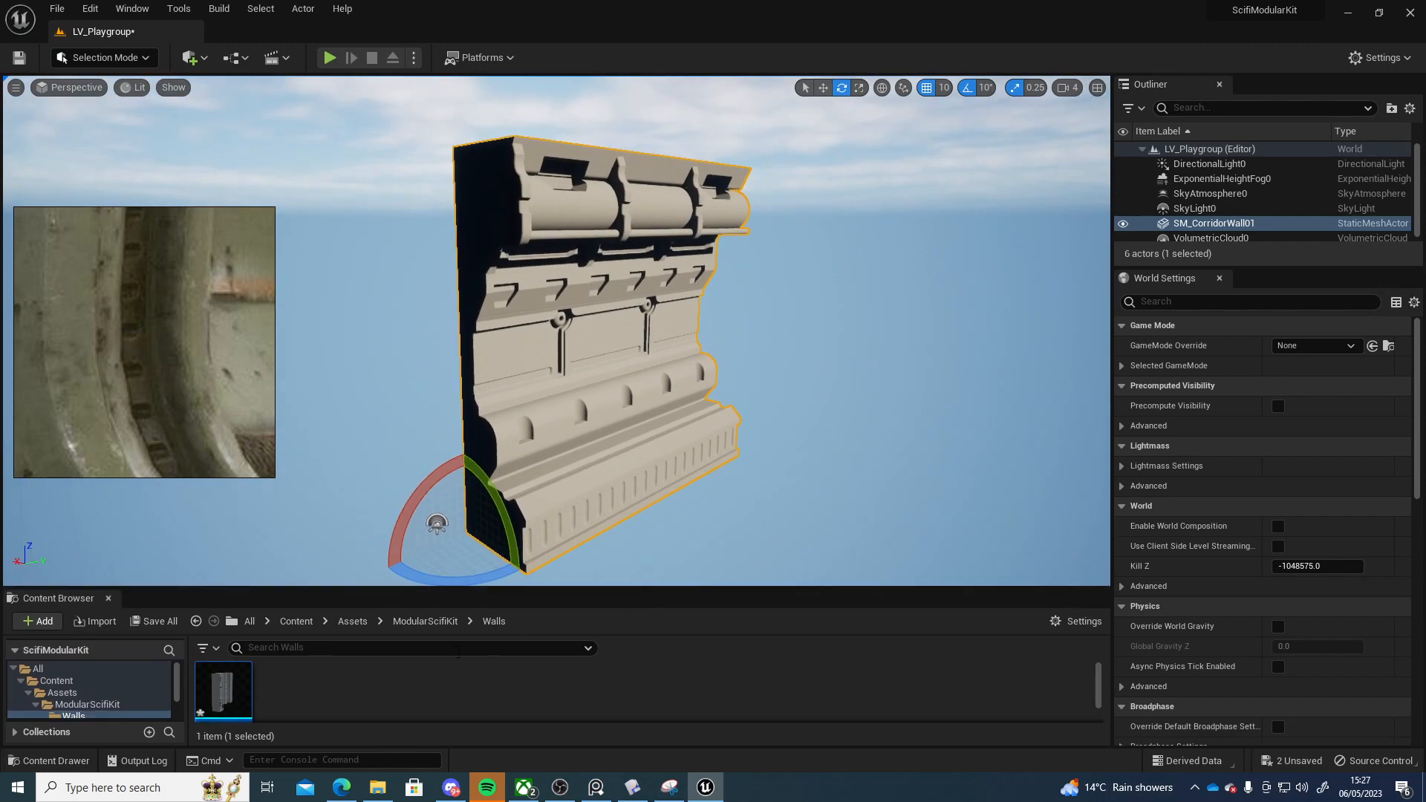
Create a new material named testmat in the Walls folder
{"action": "right_click", "coordinate": [337, 687]}
{"action": "left_click", "coordinate": [416, 331]}
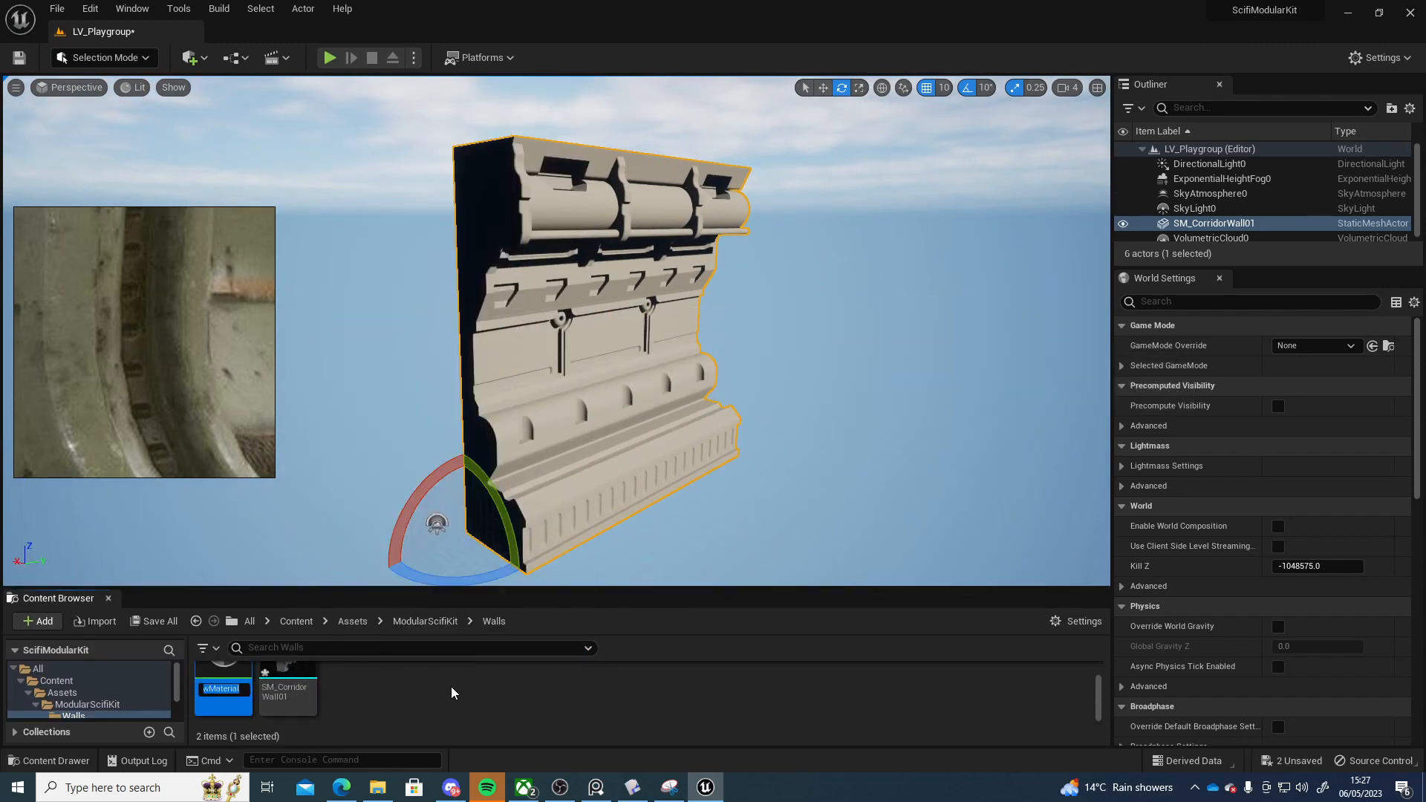
{"action": "type", "text": "test"}
{"action": "key", "text": "Return"}
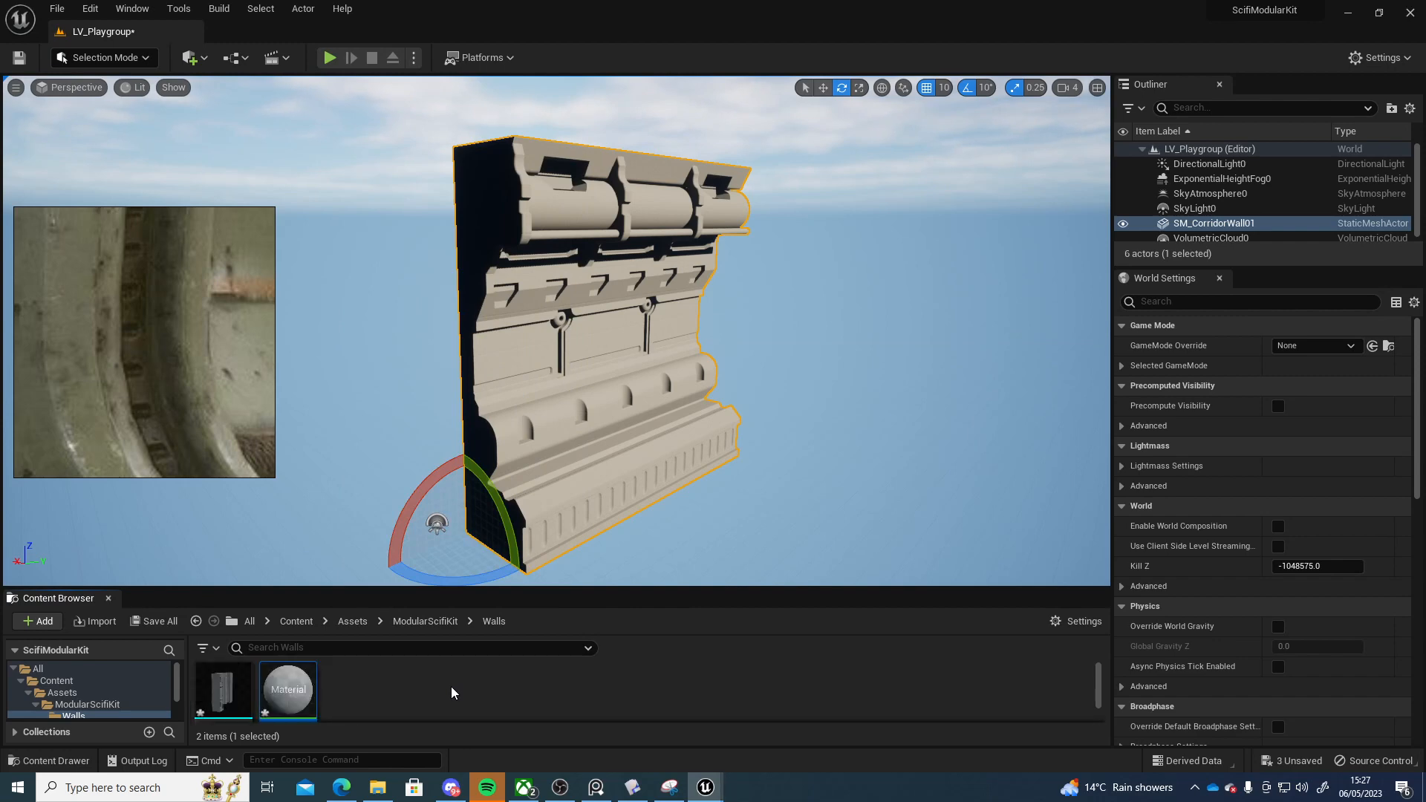
Open the testmat material in the material editor
{"action": "left_click_drag", "start_coordinate": [945, 1], "coordinate": [937, 210]}
{"action": "double_click", "coordinate": [867, 203]}
{"action": "scroll", "coordinate": [786, 470], "scroll_direction": "up", "scroll_amount": 5}
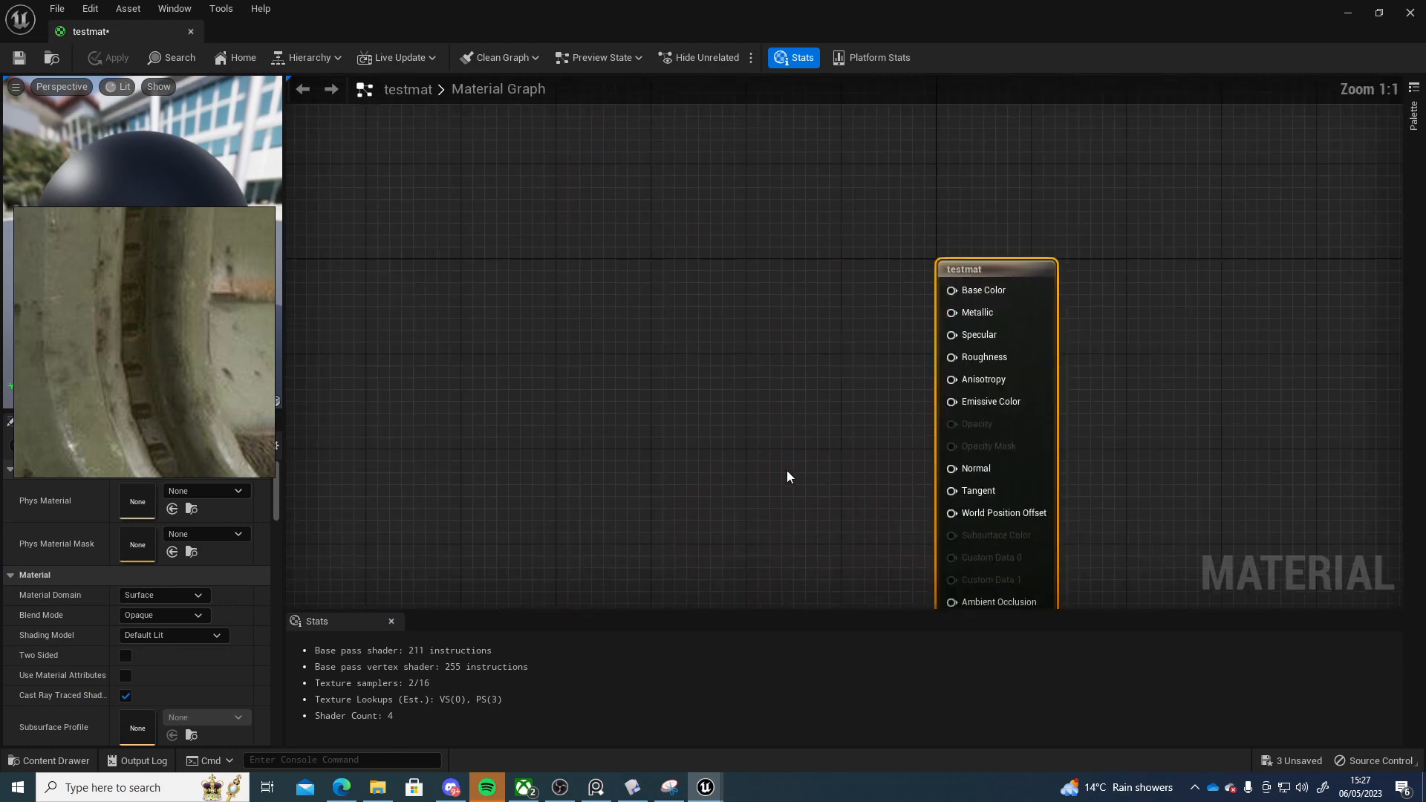
Add a constant vector connected to Base Color and convert it to a parameter named Colour
{"action": "right_click_drag", "start_coordinate": [786, 470], "coordinate": [519, 256]}
{"action": "key", "text": "3"}
{"action": "left_click", "coordinate": [520, 225]}
{"action": "left_click_drag", "start_coordinate": [603, 236], "coordinate": [517, 217]}
{"action": "right_click", "coordinate": [514, 224]}
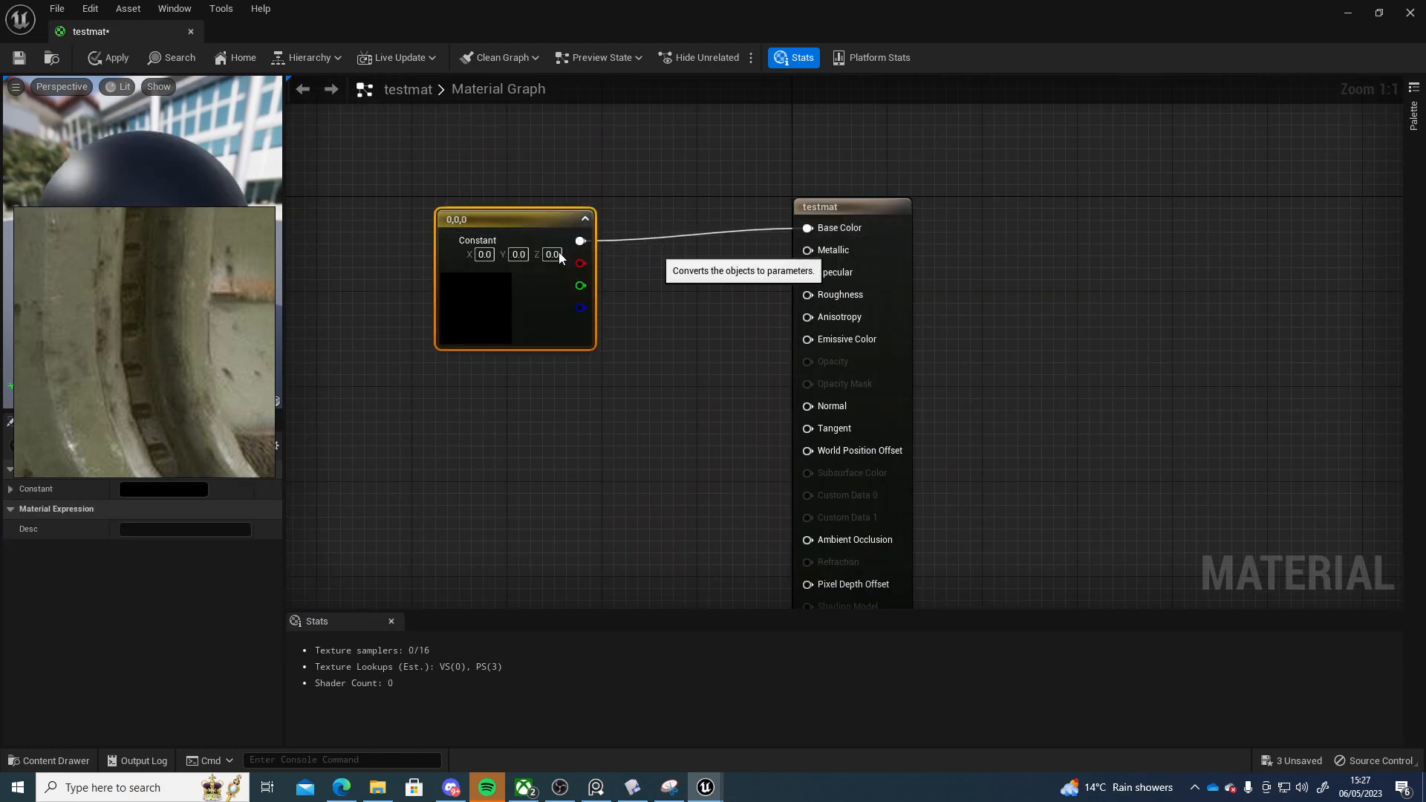
{"action": "left_click", "coordinate": [559, 252]}
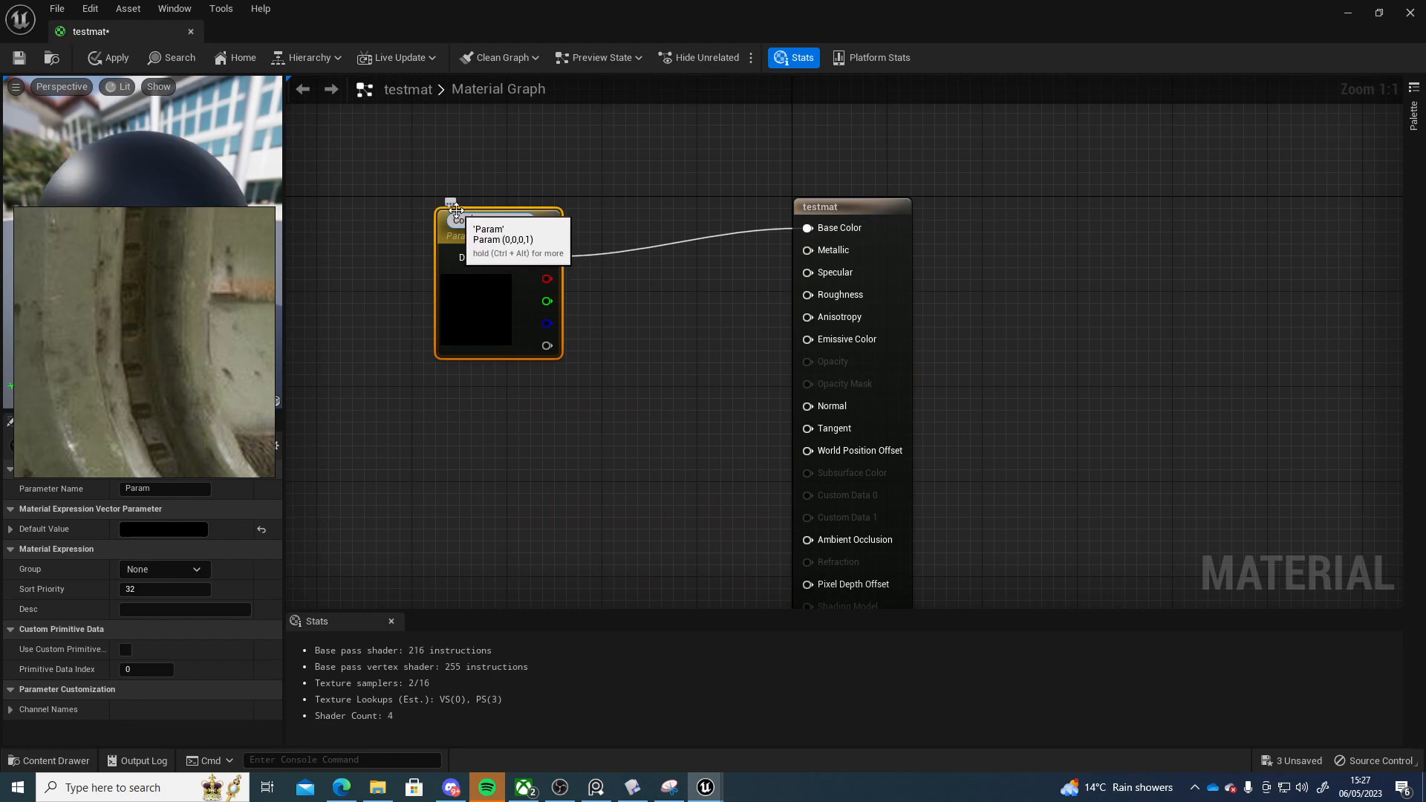
{"action": "left_click_drag", "start_coordinate": [522, 303], "coordinate": [511, 255]}
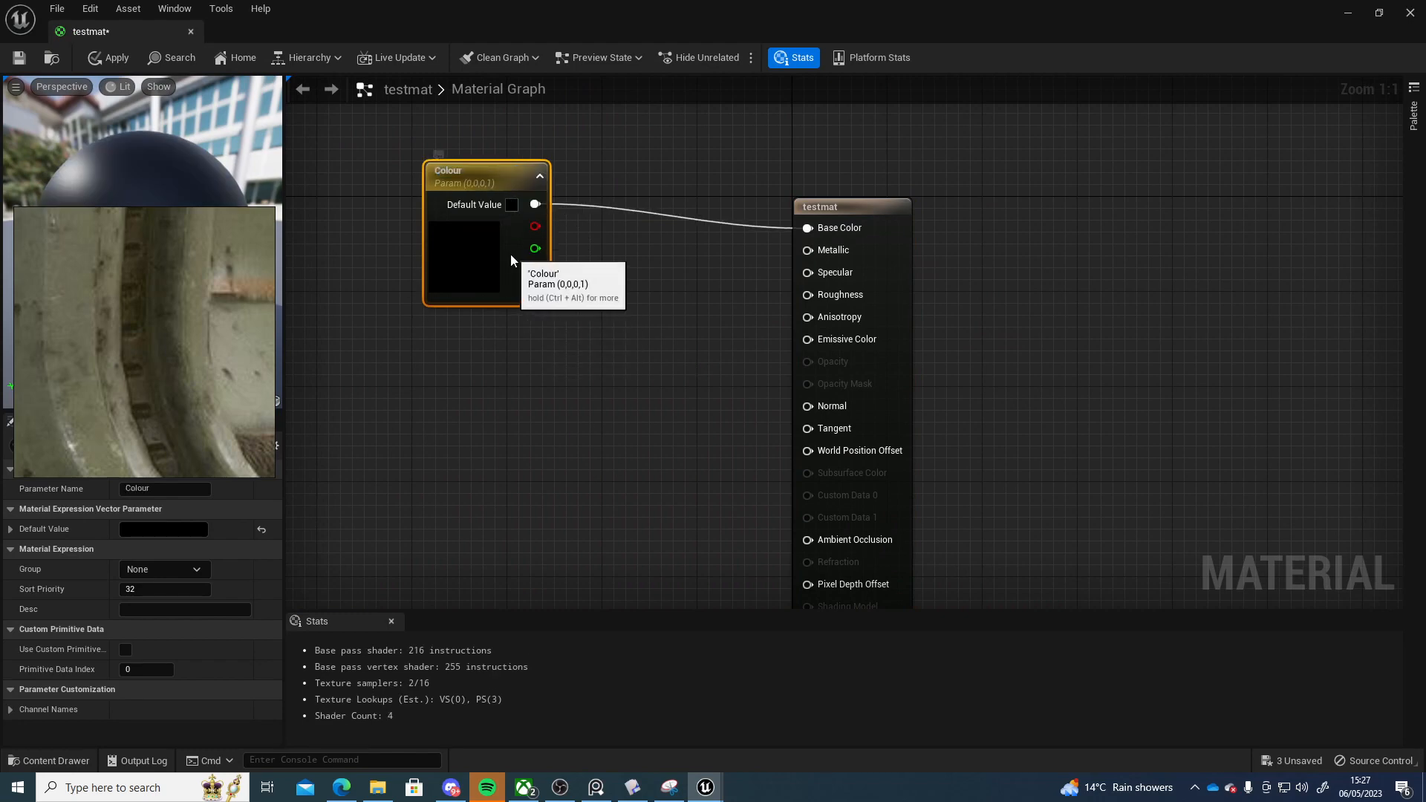
Add three scalar constants and connect them to Metallic, Specular and Roughness
{"action": "key", "text": "1"}
{"action": "left_click", "coordinate": [586, 322]}
{"action": "left_click_drag", "start_coordinate": [790, 279], "coordinate": [802, 250]}
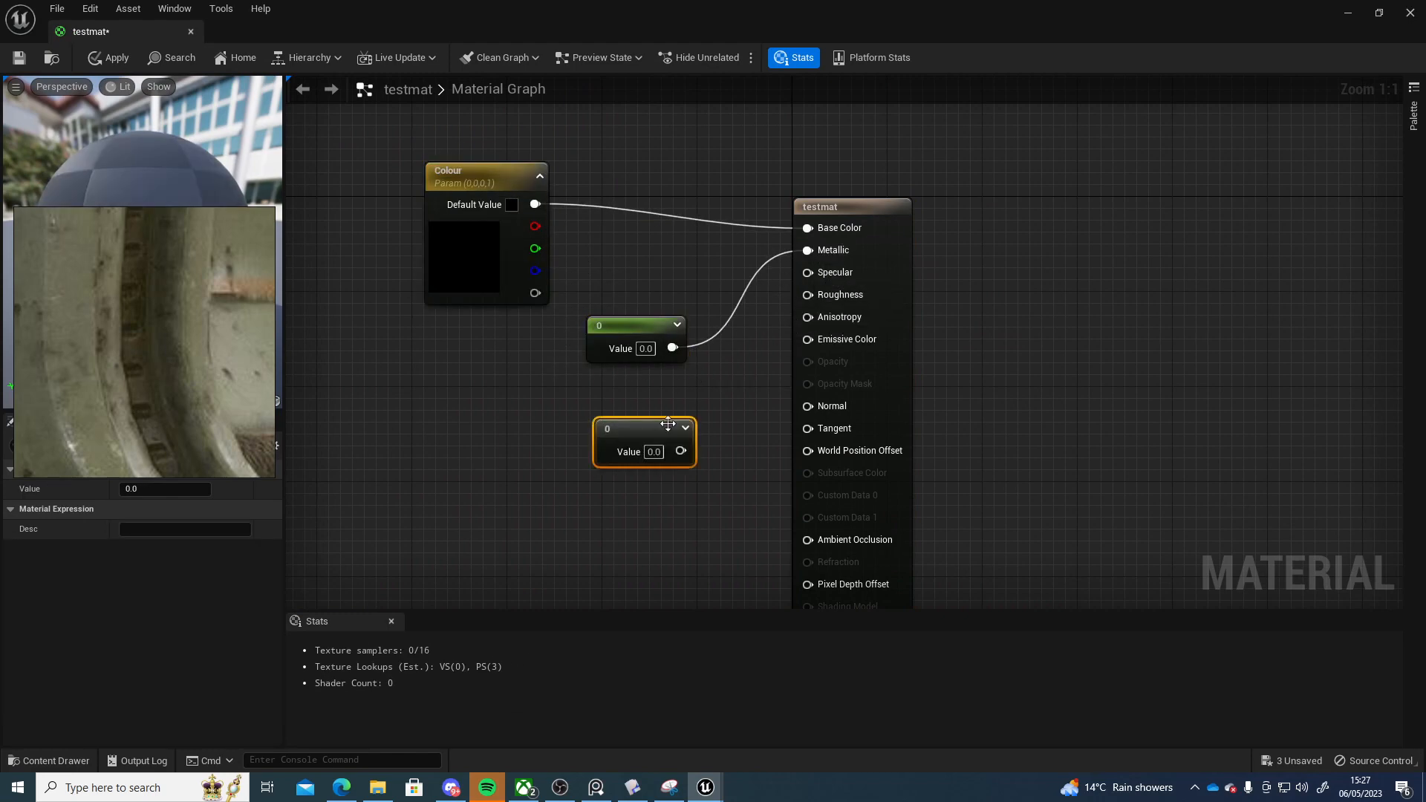
{"action": "left_click_drag", "start_coordinate": [681, 451], "coordinate": [807, 273]}
{"action": "left_click_drag", "start_coordinate": [650, 427], "coordinate": [646, 372]}
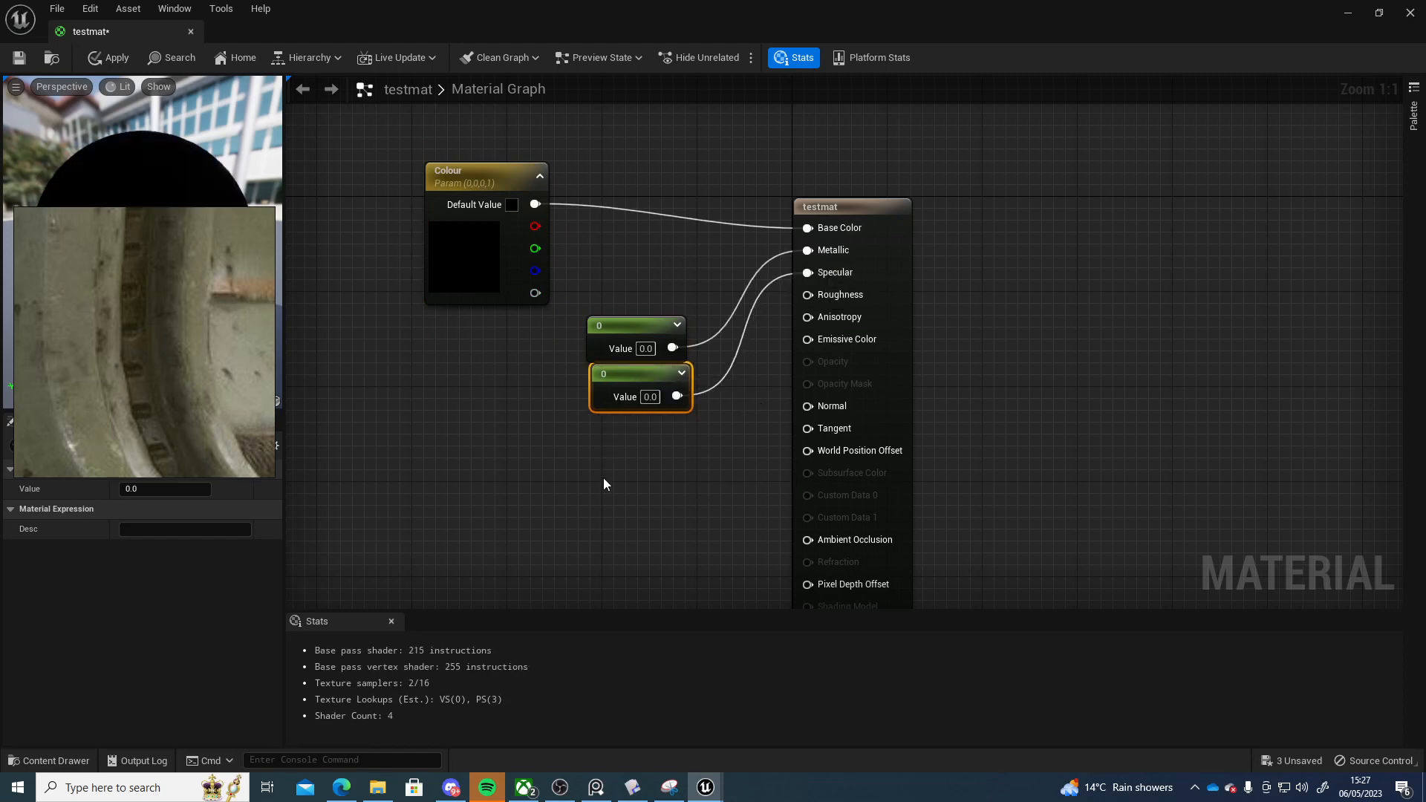
{"action": "key", "text": "1"}
{"action": "left_click", "coordinate": [616, 449]}
{"action": "left_click_drag", "start_coordinate": [688, 453], "coordinate": [828, 296]}
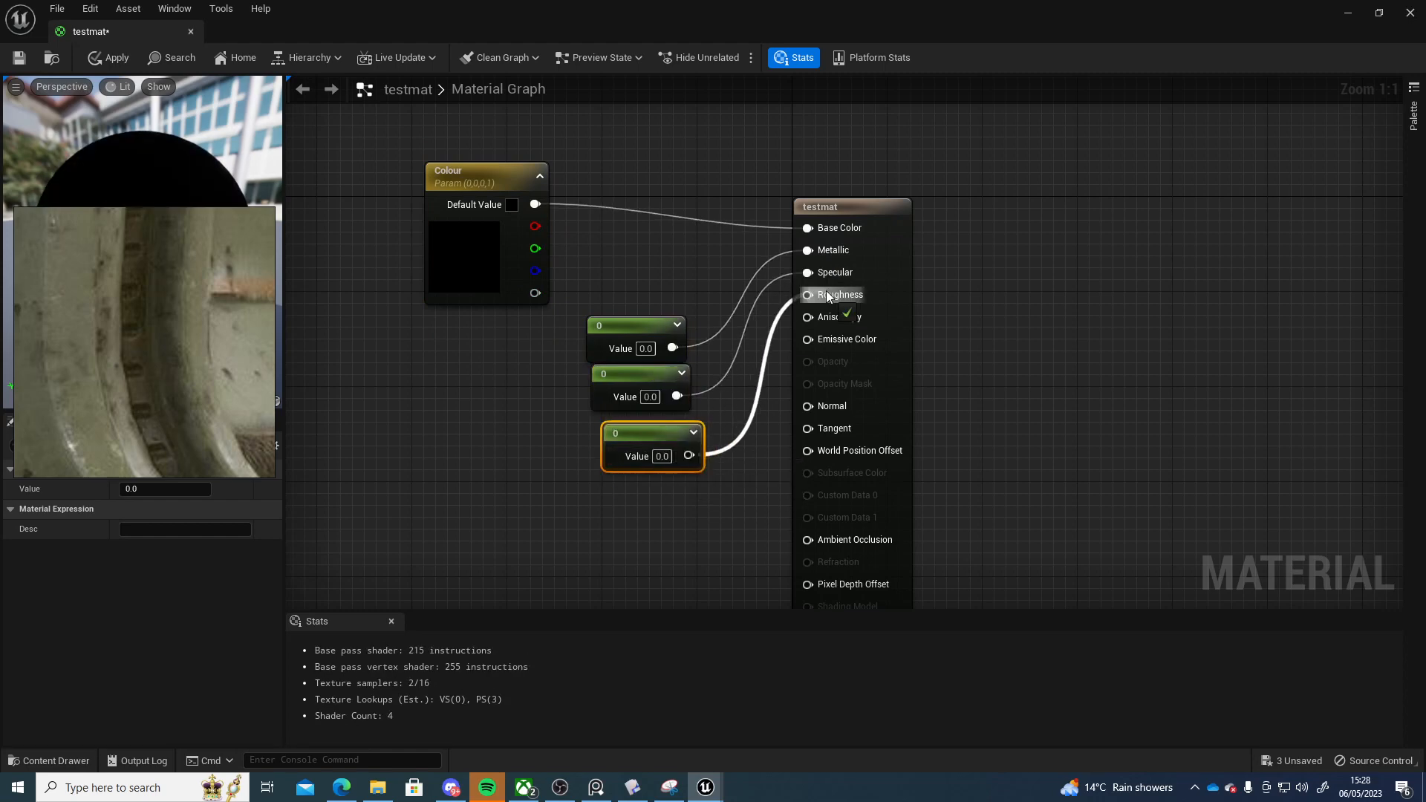
{"action": "right_click_drag", "start_coordinate": [729, 515], "coordinate": [687, 395]}
{"action": "left_click_drag", "start_coordinate": [805, 282], "coordinate": [899, 283]}
{"action": "right_click_drag", "start_coordinate": [898, 282], "coordinate": [914, 360]}
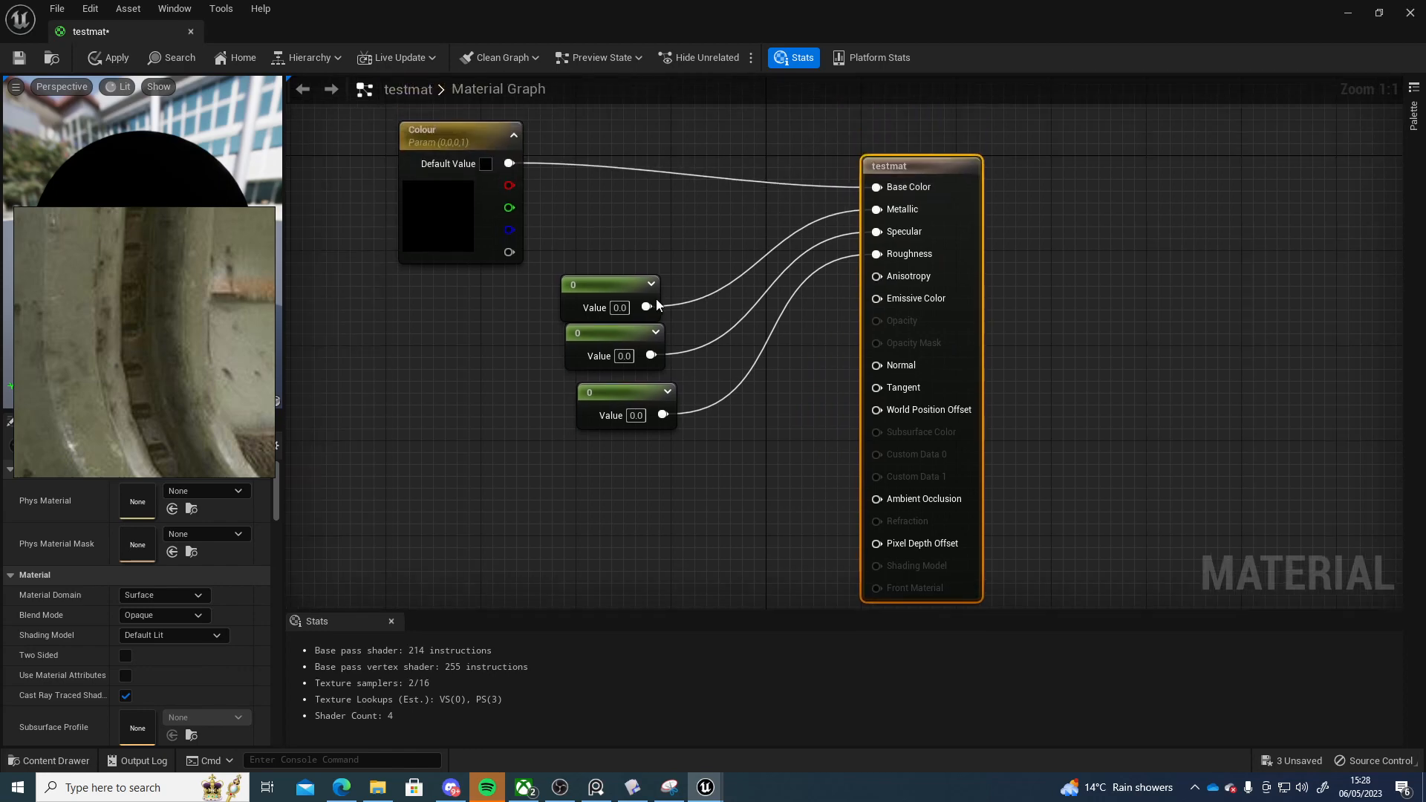
Convert the scalar feeding Metallic into a parameter named Metallic
{"action": "right_click", "coordinate": [610, 270]}
{"action": "right_click", "coordinate": [594, 287]}
{"action": "left_click", "coordinate": [654, 317]}
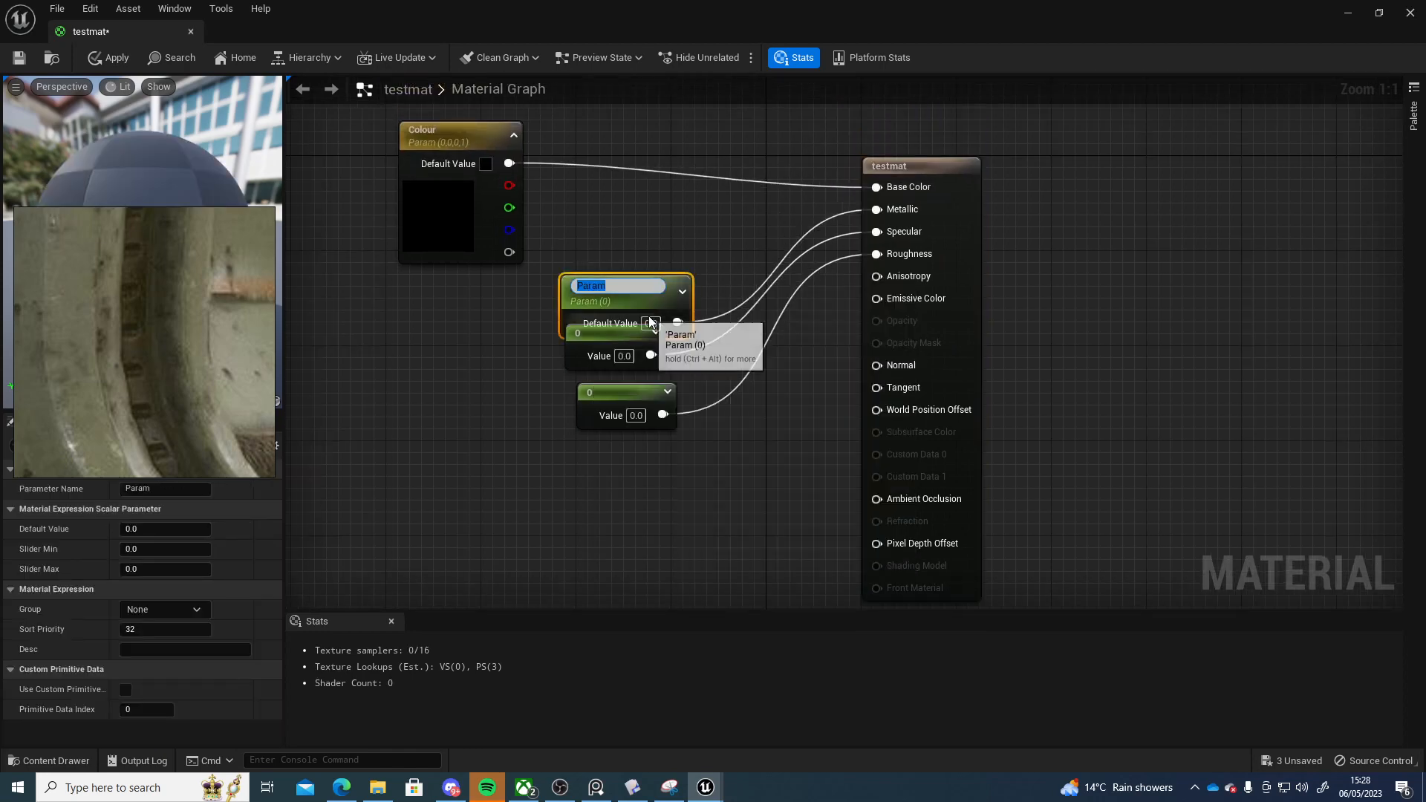
{"action": "type", "text": "Metallic"}
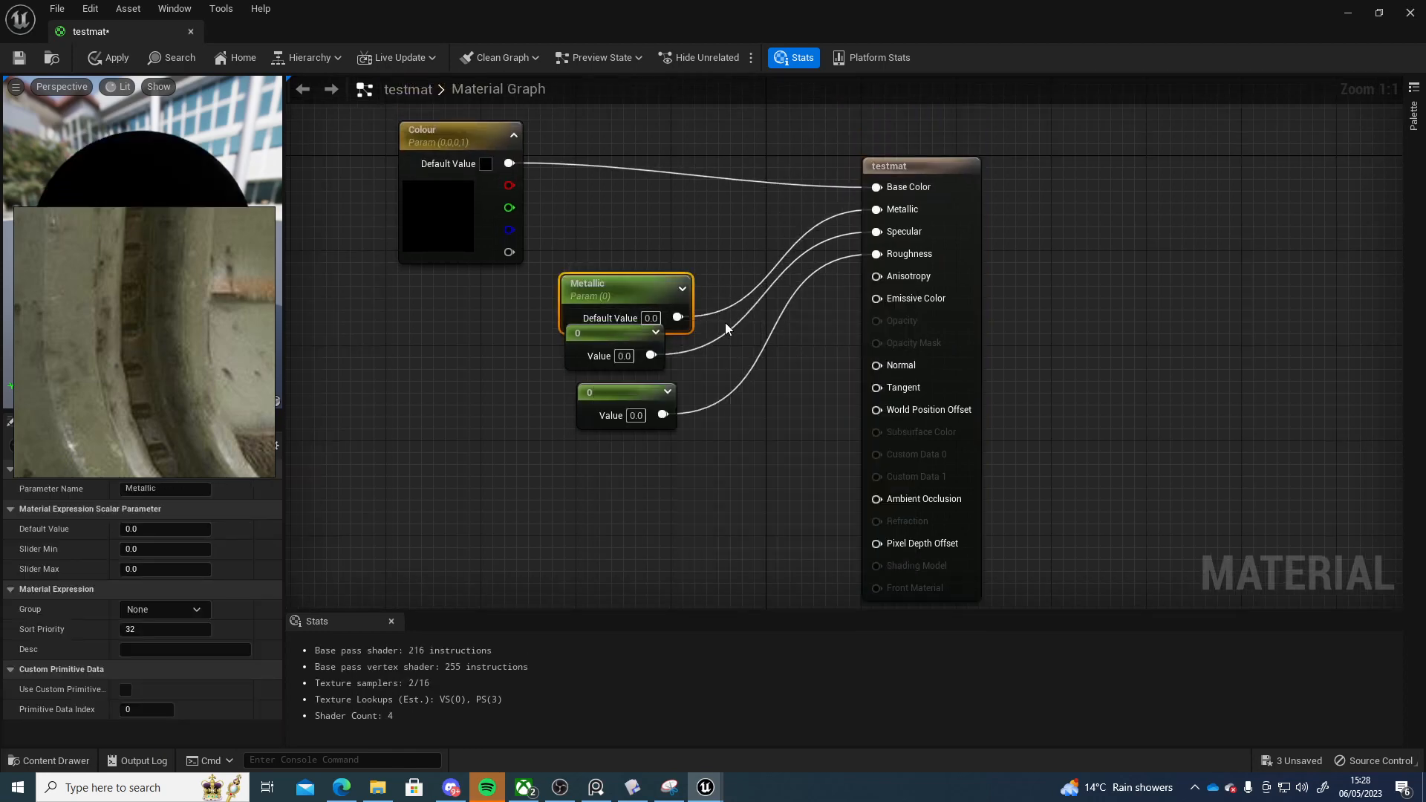
{"action": "left_click_drag", "start_coordinate": [658, 300], "coordinate": [663, 266]}
Convert the scalar feeding Specular into a parameter named Specular
{"action": "right_click", "coordinate": [587, 343]}
{"action": "left_click", "coordinate": [644, 371]}
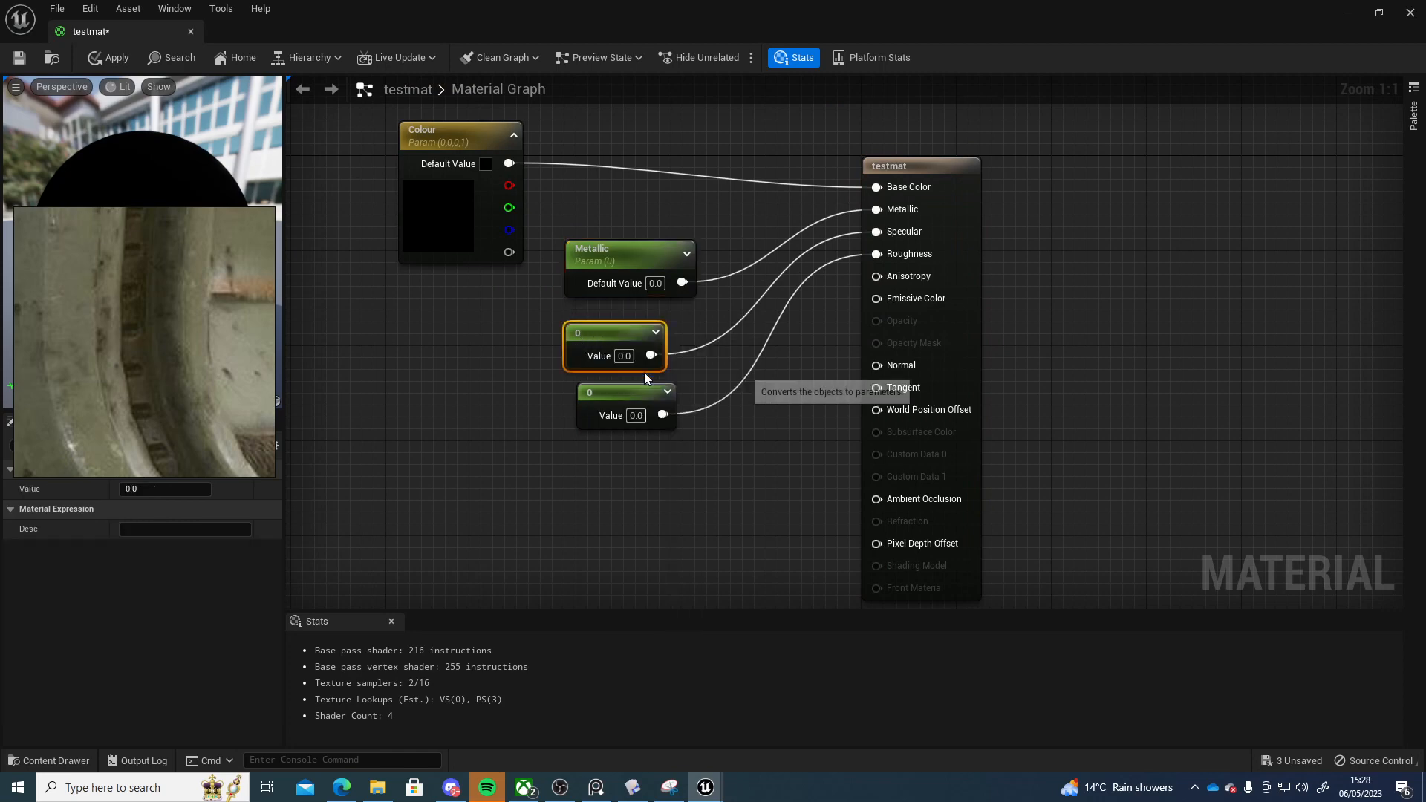
{"action": "type", "text": "Specular"}
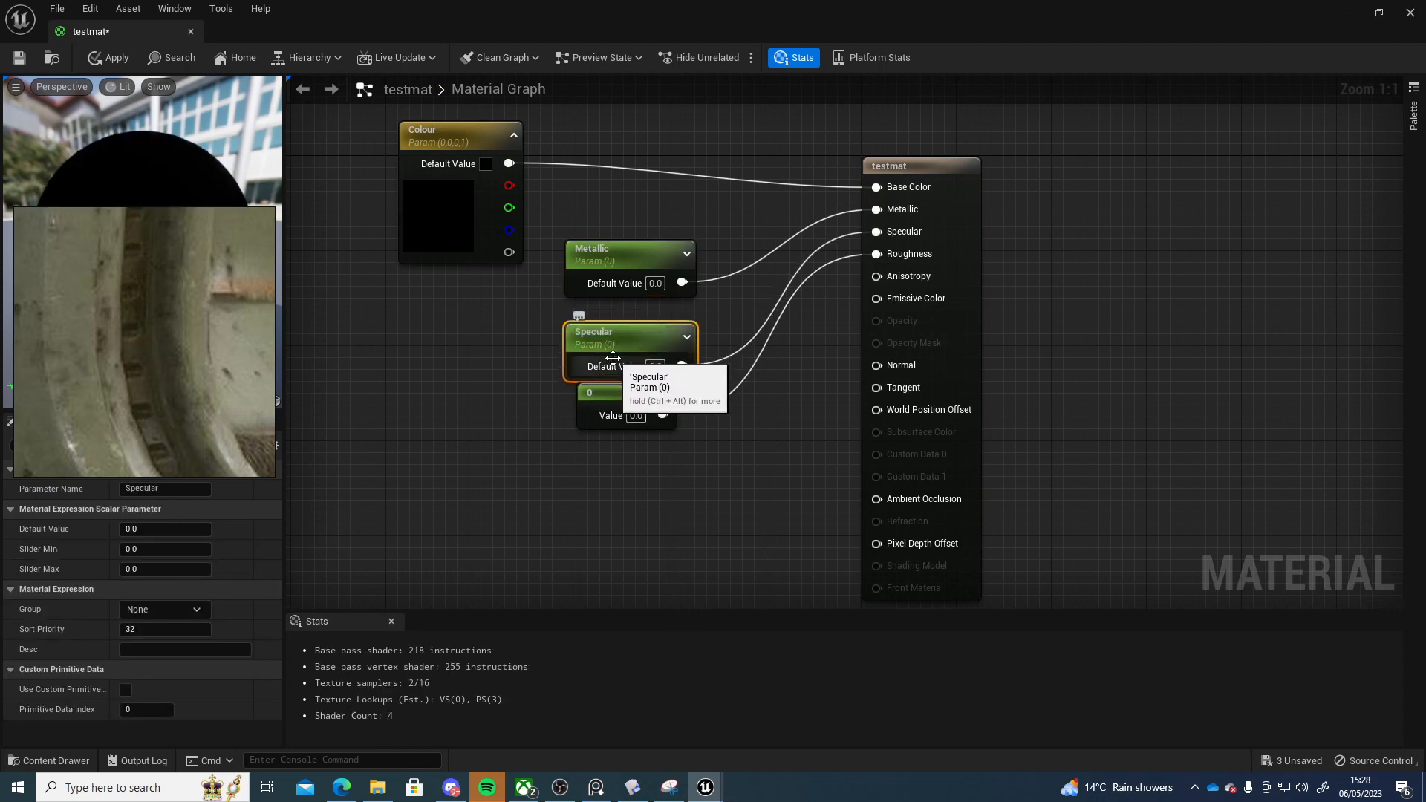
Convert the scalar feeding Roughness into a parameter named Roughness and close the material editor
{"action": "right_click", "coordinate": [642, 417]}
{"action": "left_click", "coordinate": [661, 417]}
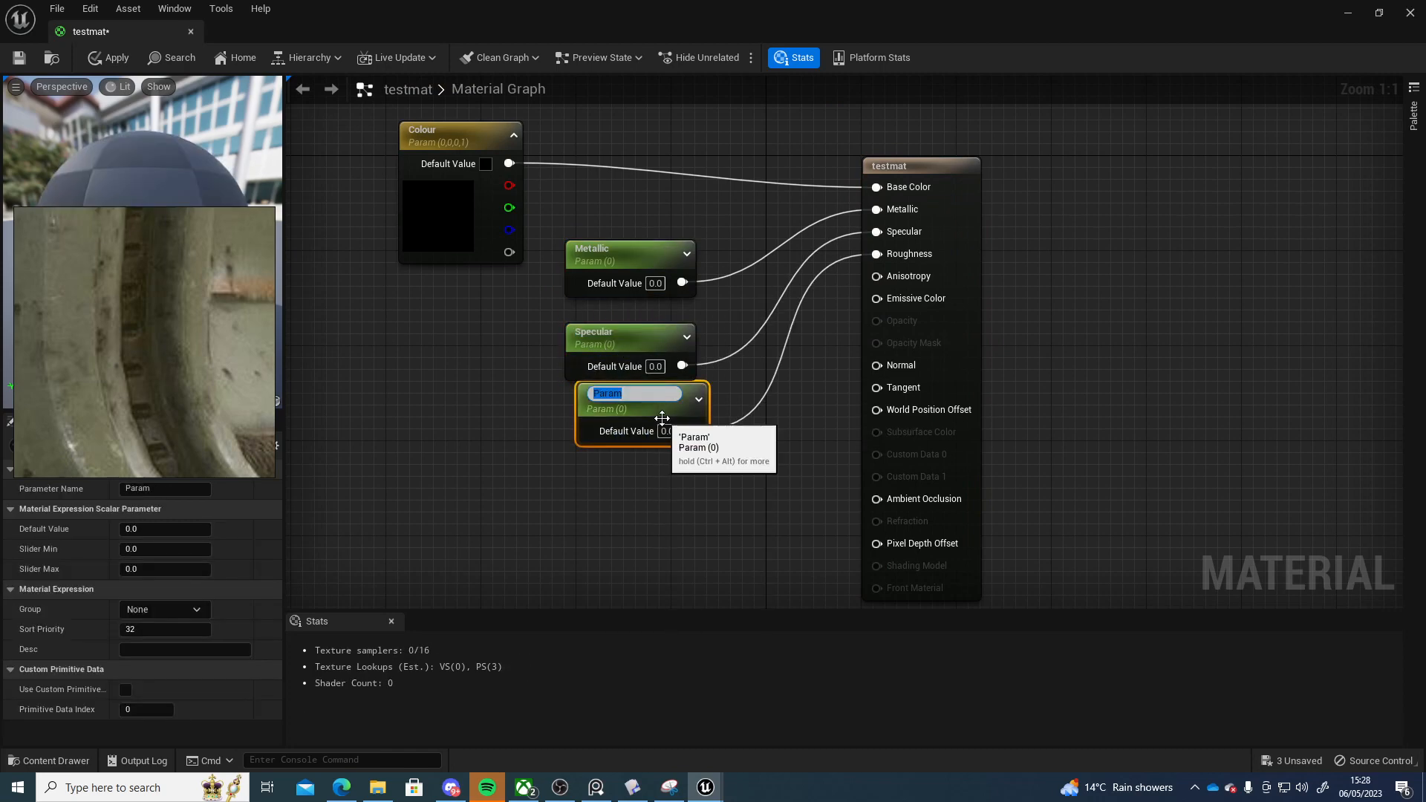
{"action": "type", "text": "Roughness"}
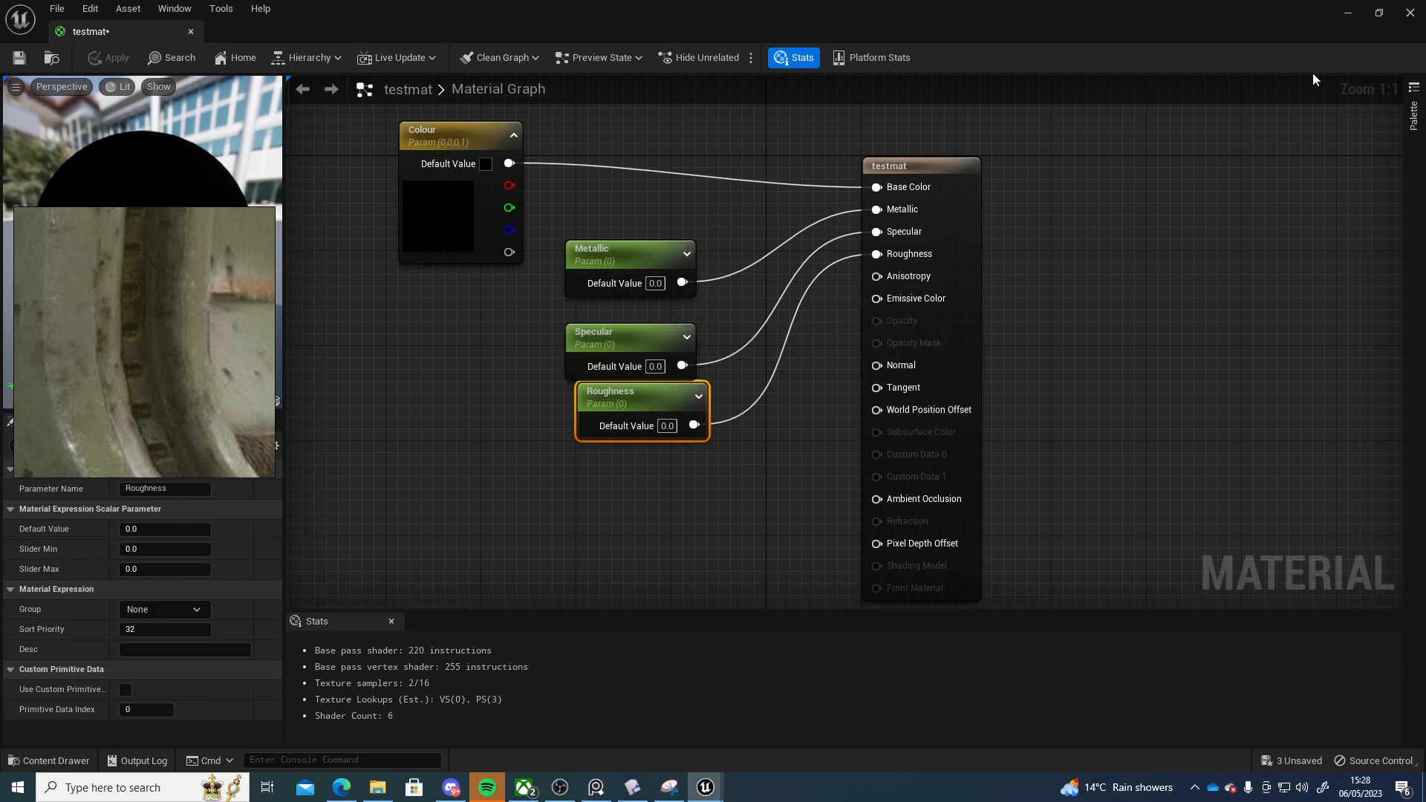
{"action": "left_click", "coordinate": [1347, 13]}
Create a material instance of testmat and apply it to the corridor wall in the level
{"action": "right_click", "coordinate": [305, 689]}
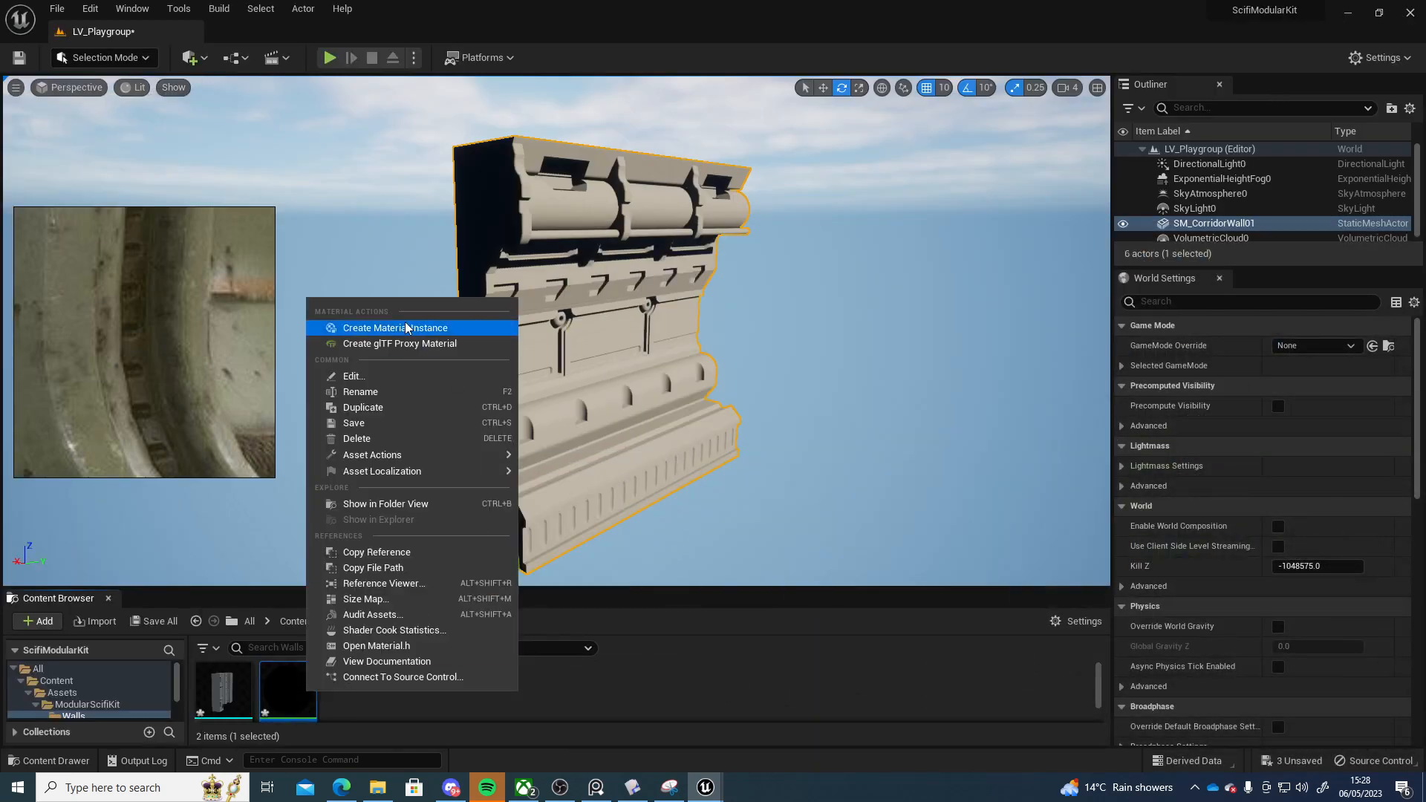
{"action": "left_click", "coordinate": [406, 328]}
{"action": "left_click_drag", "start_coordinate": [341, 693], "coordinate": [505, 360]}
Open the material instance, place its window over the level, and enable the Metallic override at 1.0
{"action": "double_click", "coordinate": [353, 693]}
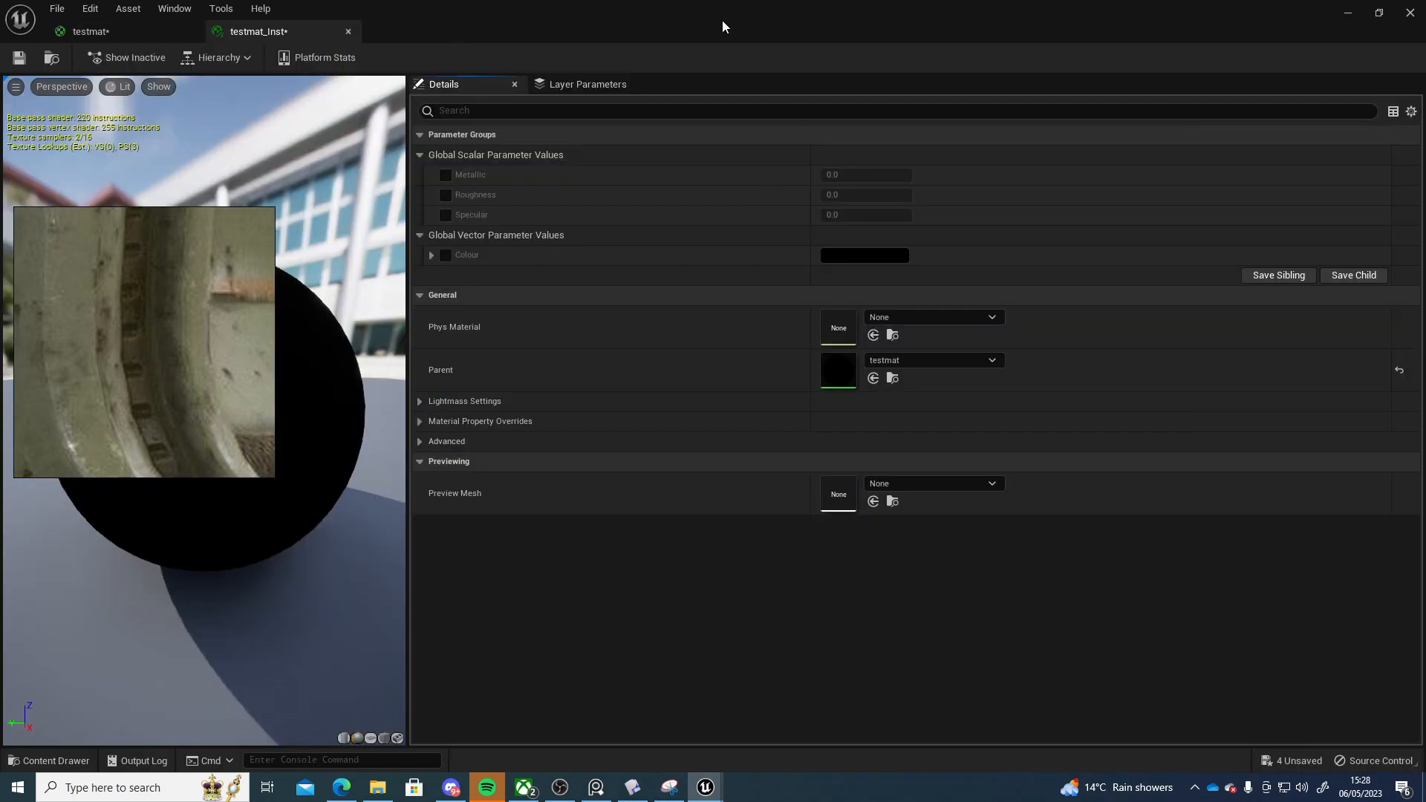
{"action": "left_click_drag", "start_coordinate": [557, 21], "coordinate": [917, 462]}
{"action": "left_click", "coordinate": [775, 610]}
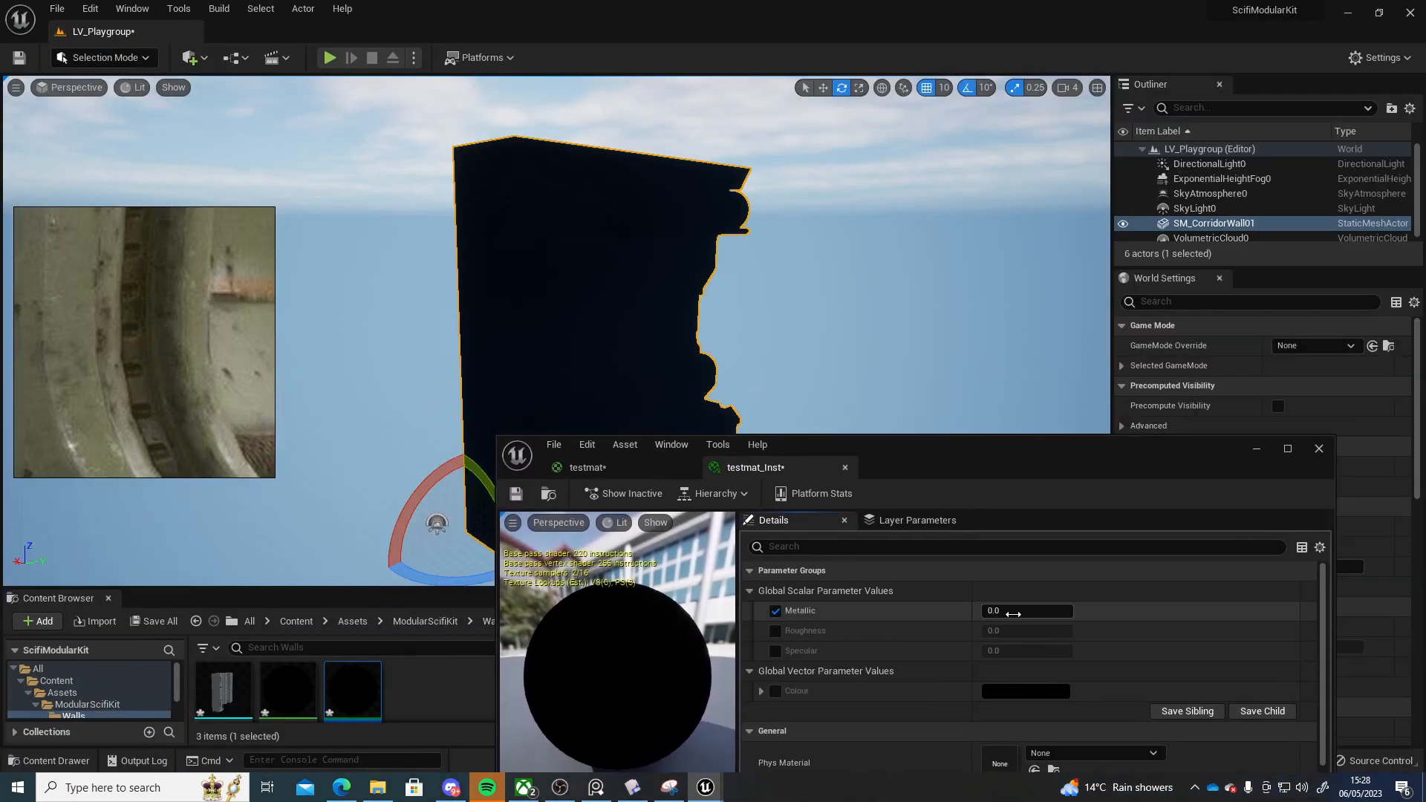
Enable the Colour override and set it to a grey with sRGB hex 92938F
{"action": "left_click", "coordinate": [775, 690]}
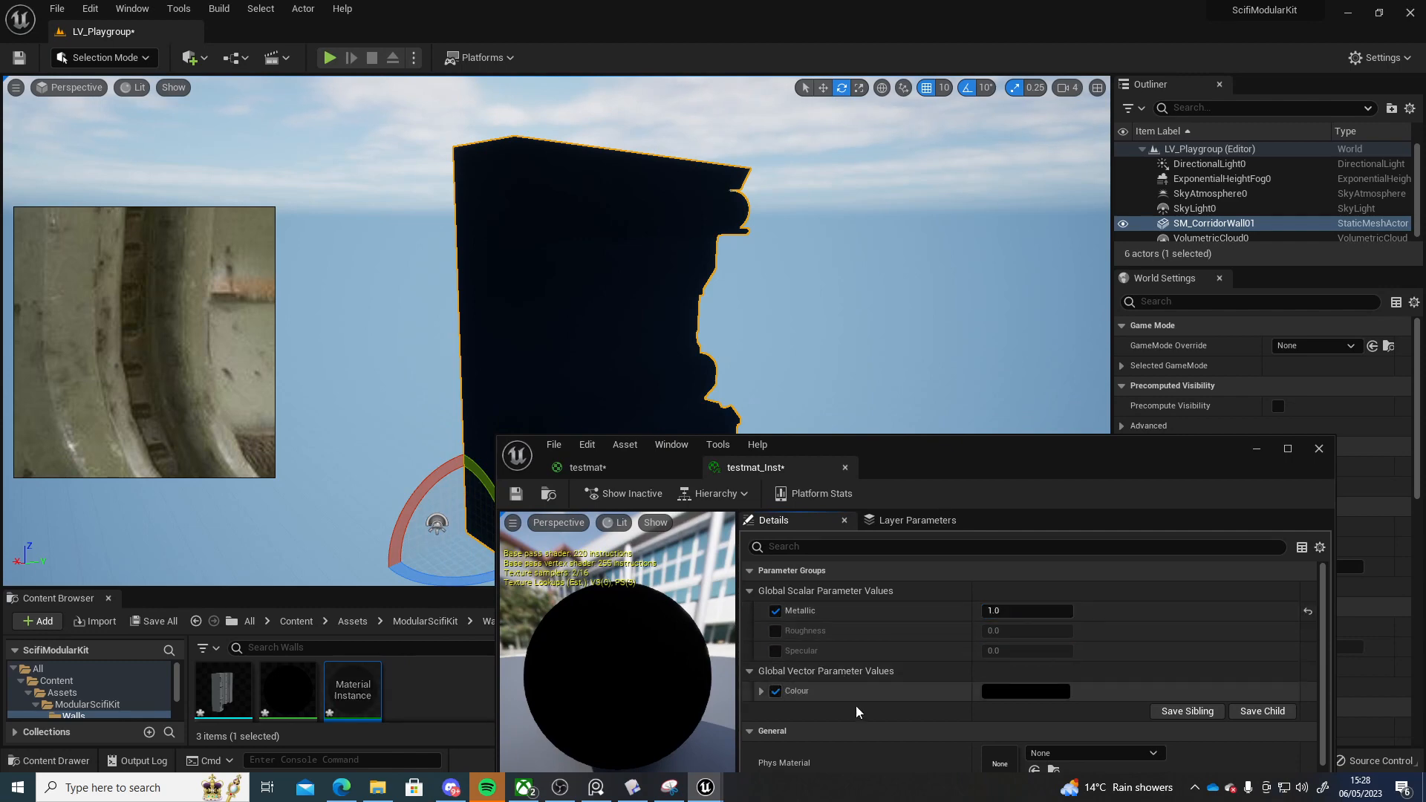
{"action": "left_click", "coordinate": [988, 690]}
{"action": "left_click_drag", "start_coordinate": [1219, 514], "coordinate": [1221, 435]}
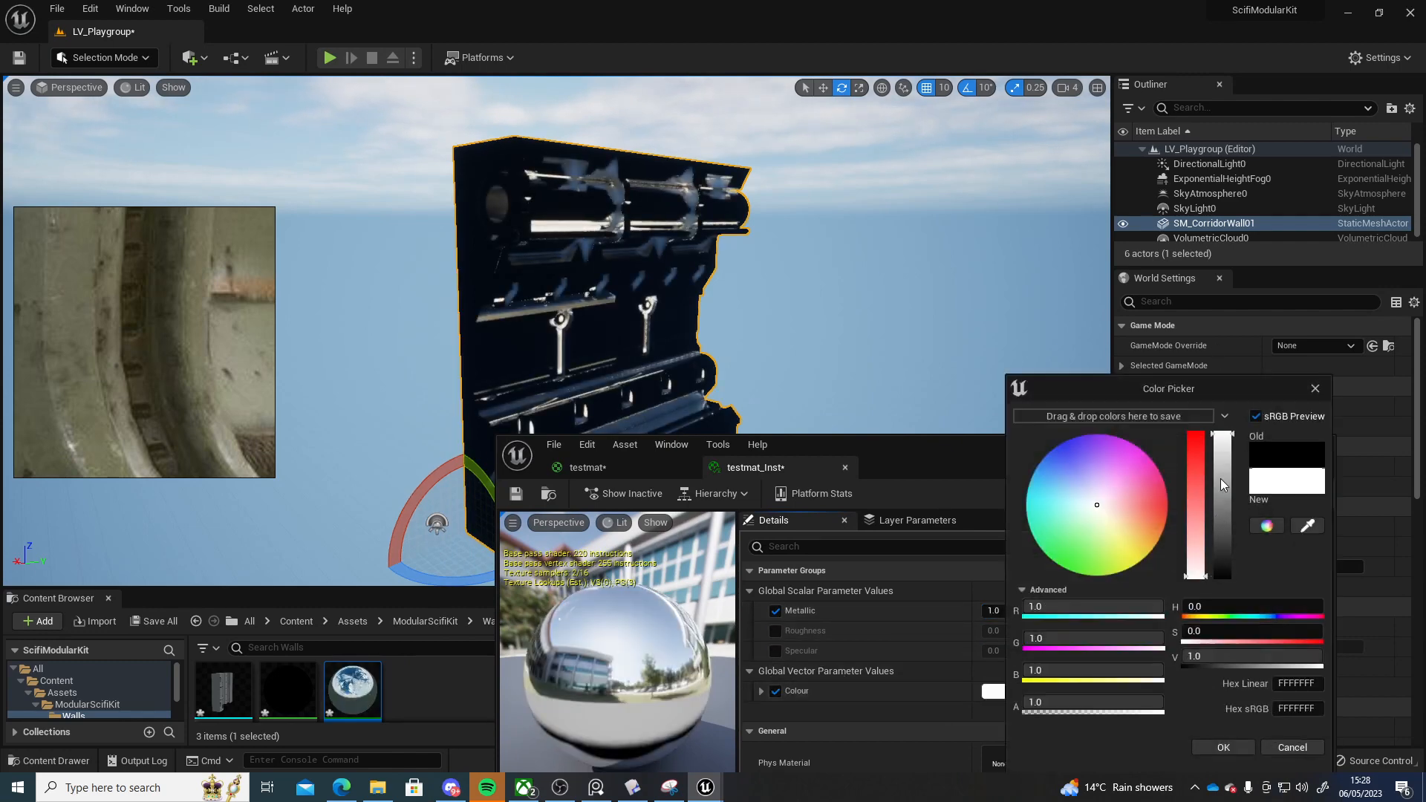
{"action": "left_click_drag", "start_coordinate": [1132, 530], "coordinate": [1101, 520]}
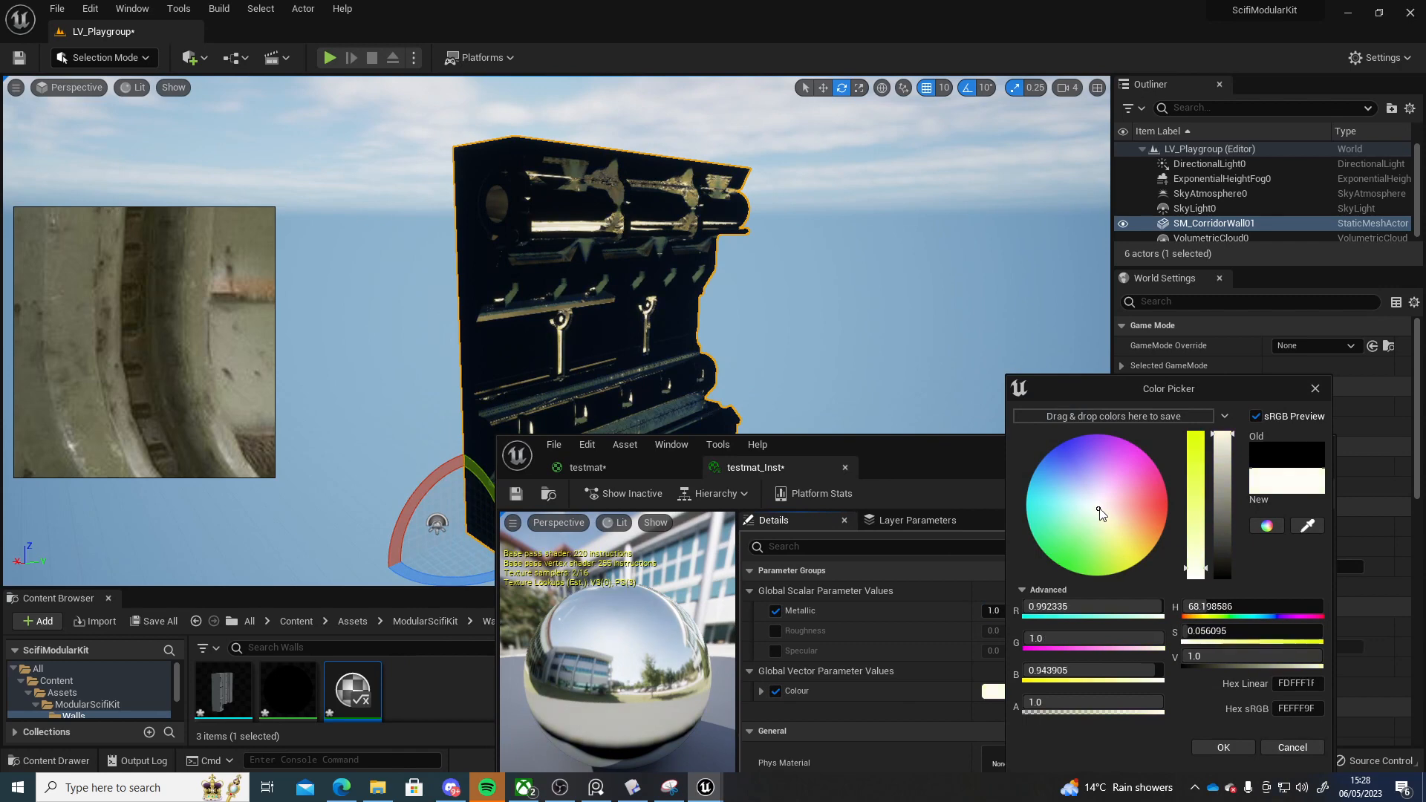
{"action": "left_click", "coordinate": [1219, 535]}
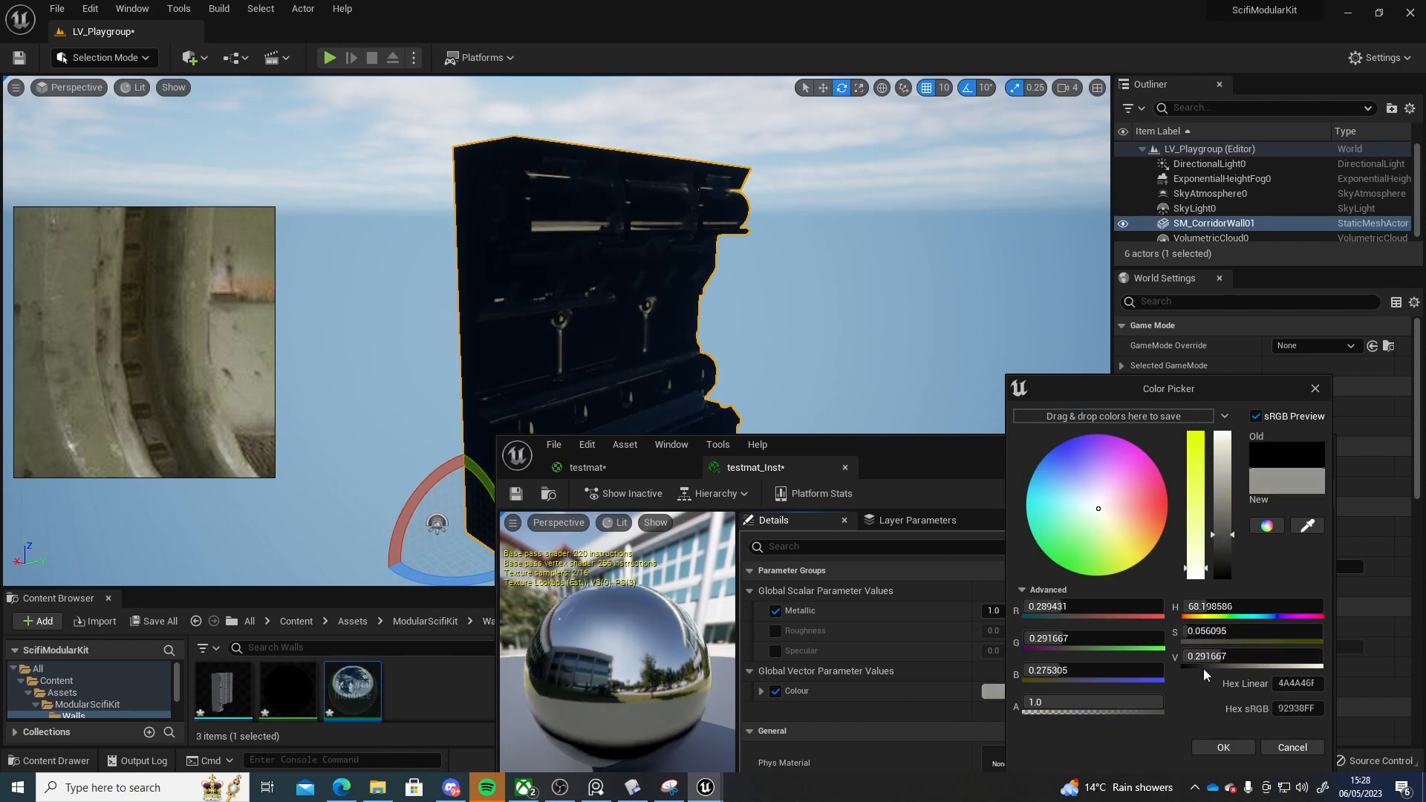
{"action": "left_click", "coordinate": [1223, 747]}
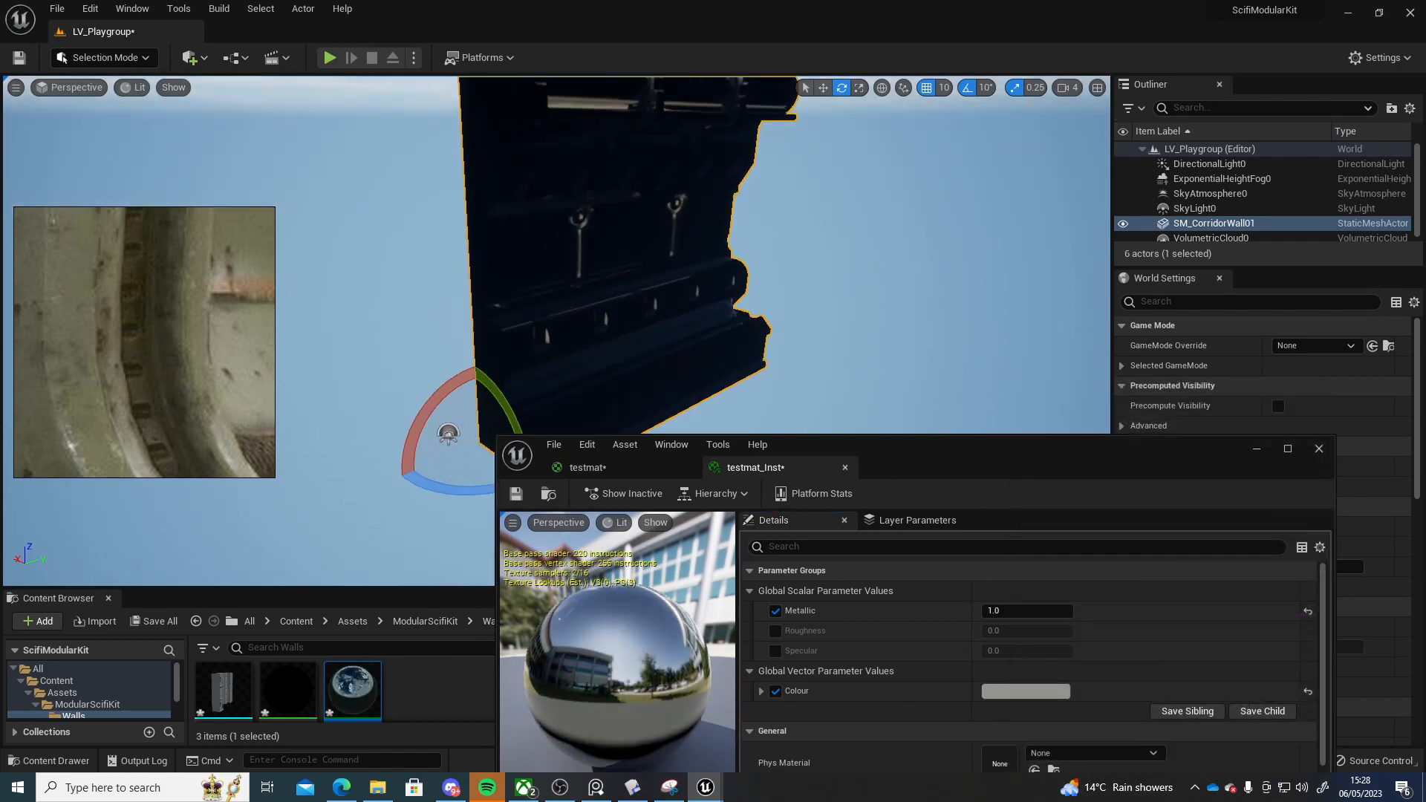
Enable the Roughness override and set it to about 0.6
{"action": "right_click_drag", "start_coordinate": [379, 541], "coordinate": [401, 512]}
{"action": "left_click", "coordinate": [775, 631]}
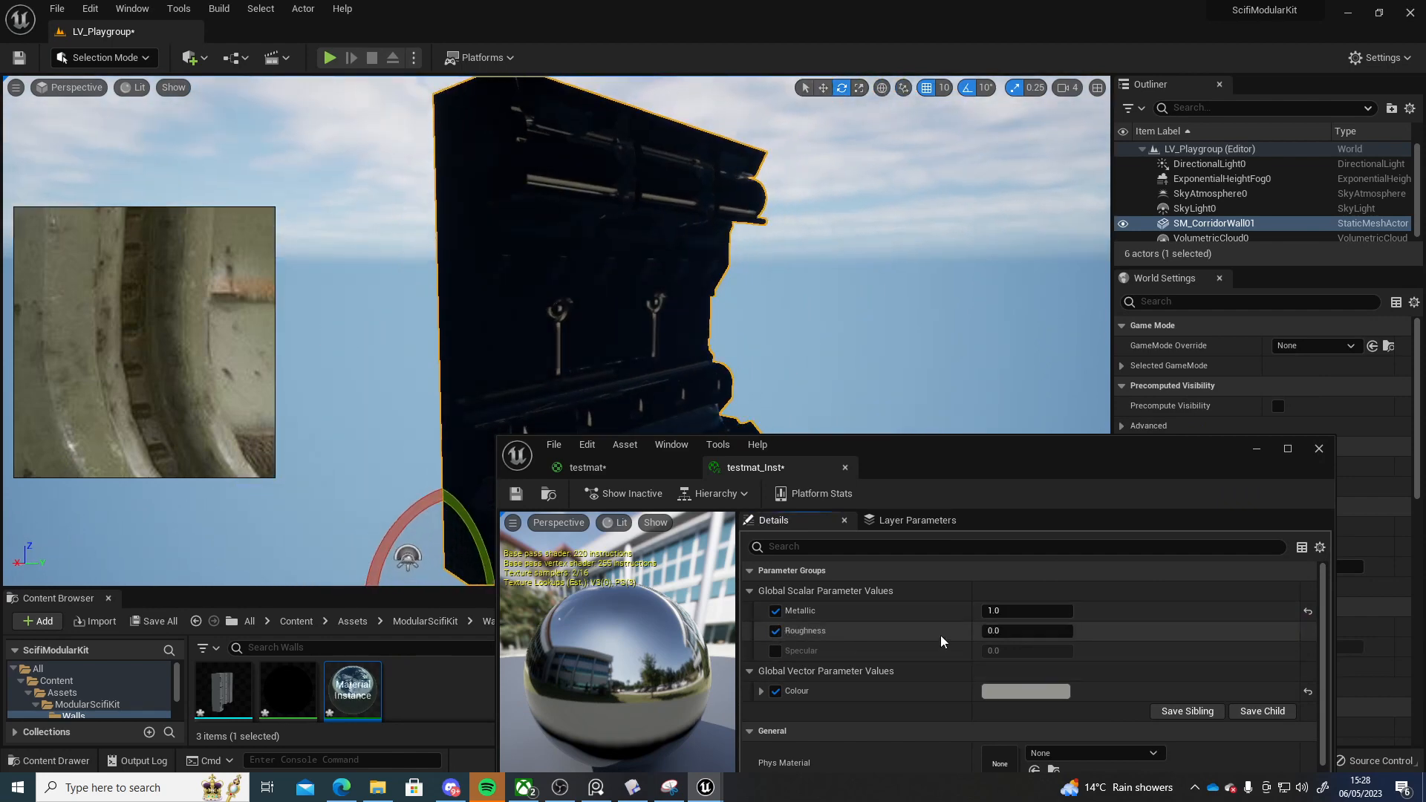
{"action": "mouse_move", "coordinate": [1027, 631]}
{"action": "left_mouse_down"}
{"action": "mouse_move", "coordinate": [1071, 630]}
{"action": "mouse_move", "coordinate": [1012, 630]}
{"action": "mouse_move", "coordinate": [1121, 630]}
{"action": "mouse_move", "coordinate": [1082, 631]}
{"action": "left_mouse_up"}
{"action": "left_click_drag", "start_coordinate": [862, 334], "coordinate": [798, 334], "text": "alt"}
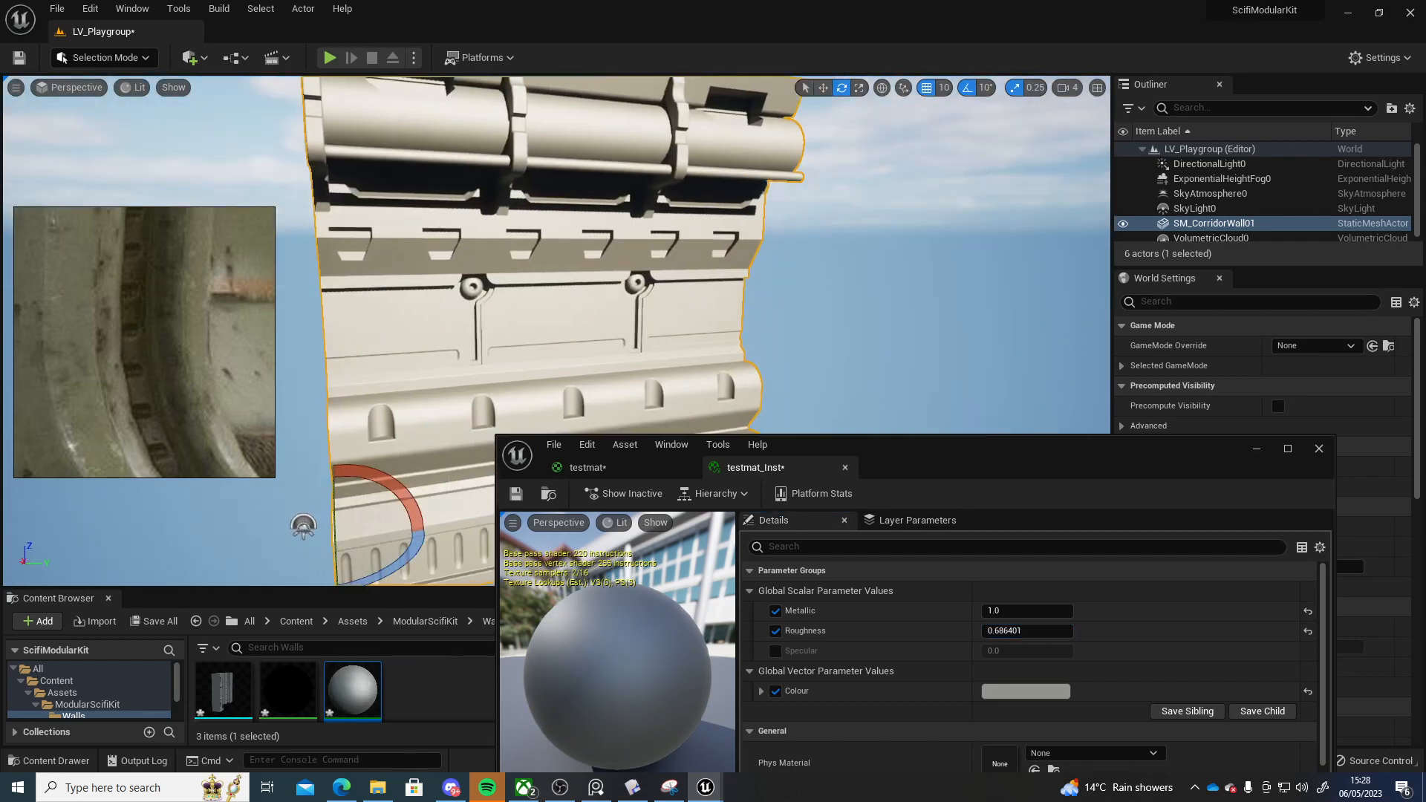
{"action": "mouse_move", "coordinate": [799, 334]}
{"action": "right_mouse_down"}
{"action": "mouse_move", "coordinate": [791, 279]}
{"action": "mouse_move", "coordinate": [802, 342]}
{"action": "mouse_move", "coordinate": [824, 345]}
{"action": "right_mouse_up"}
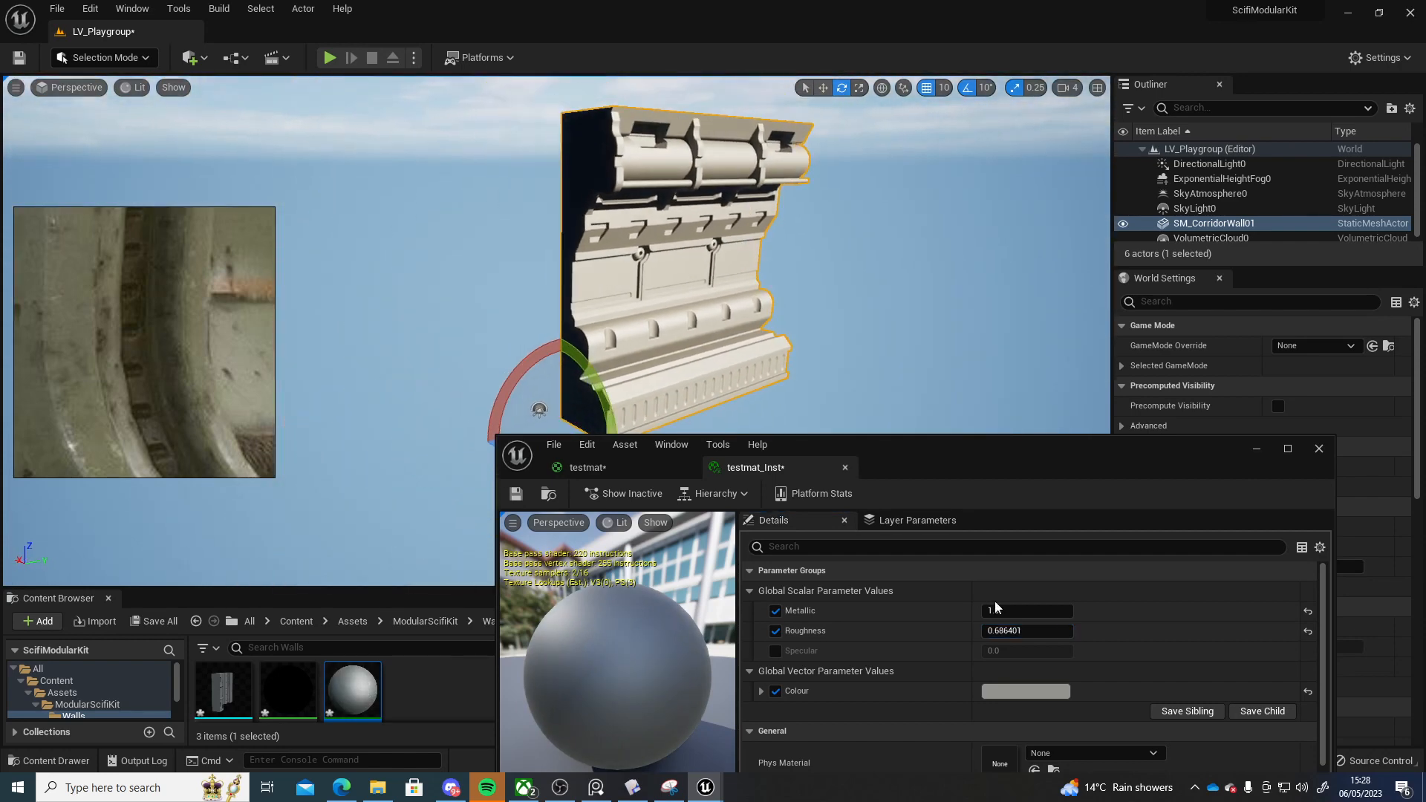
{"action": "left_click_drag", "start_coordinate": [1012, 631], "coordinate": [1001, 631]}
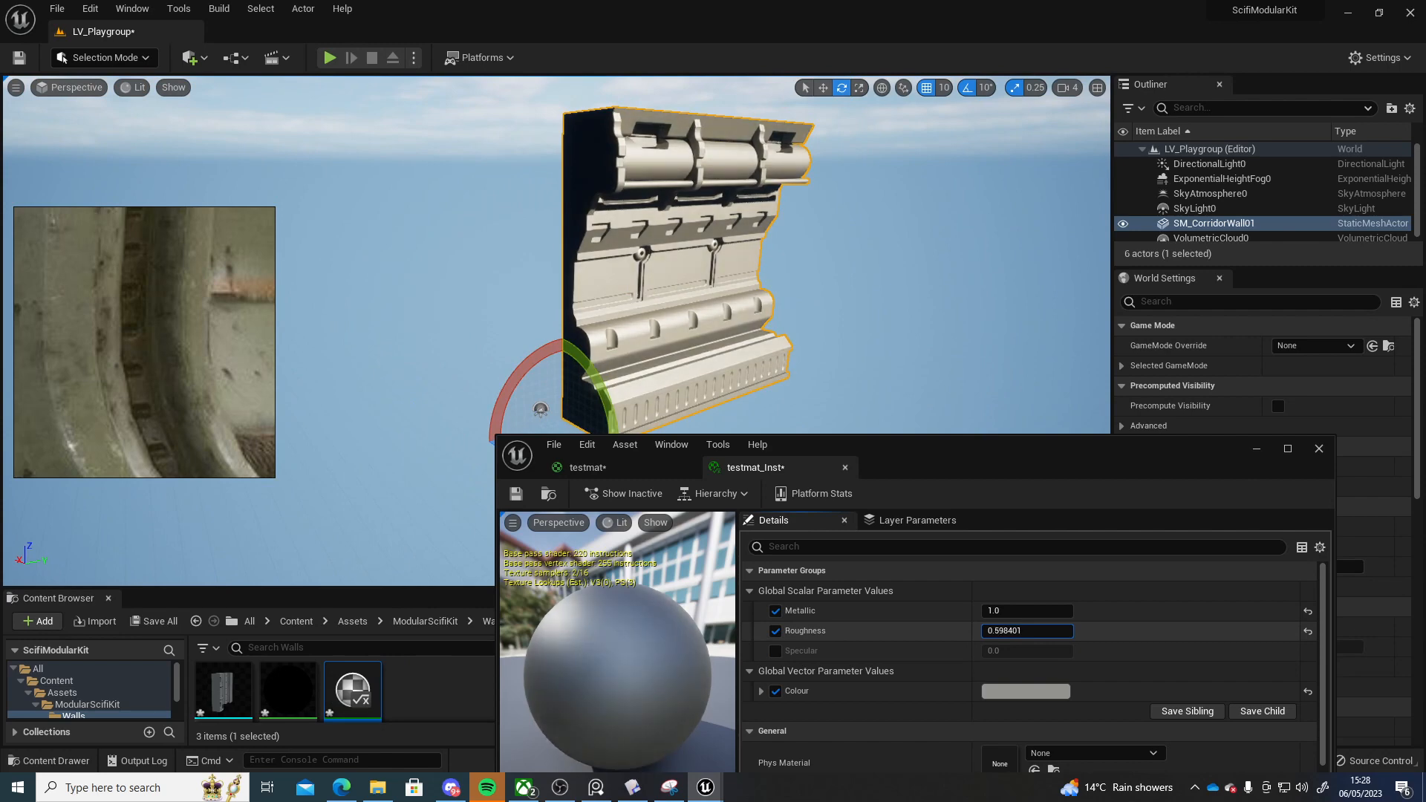
Change the Colour parameter to a darker grey and close the instance editor
{"action": "left_click", "coordinate": [1035, 691]}
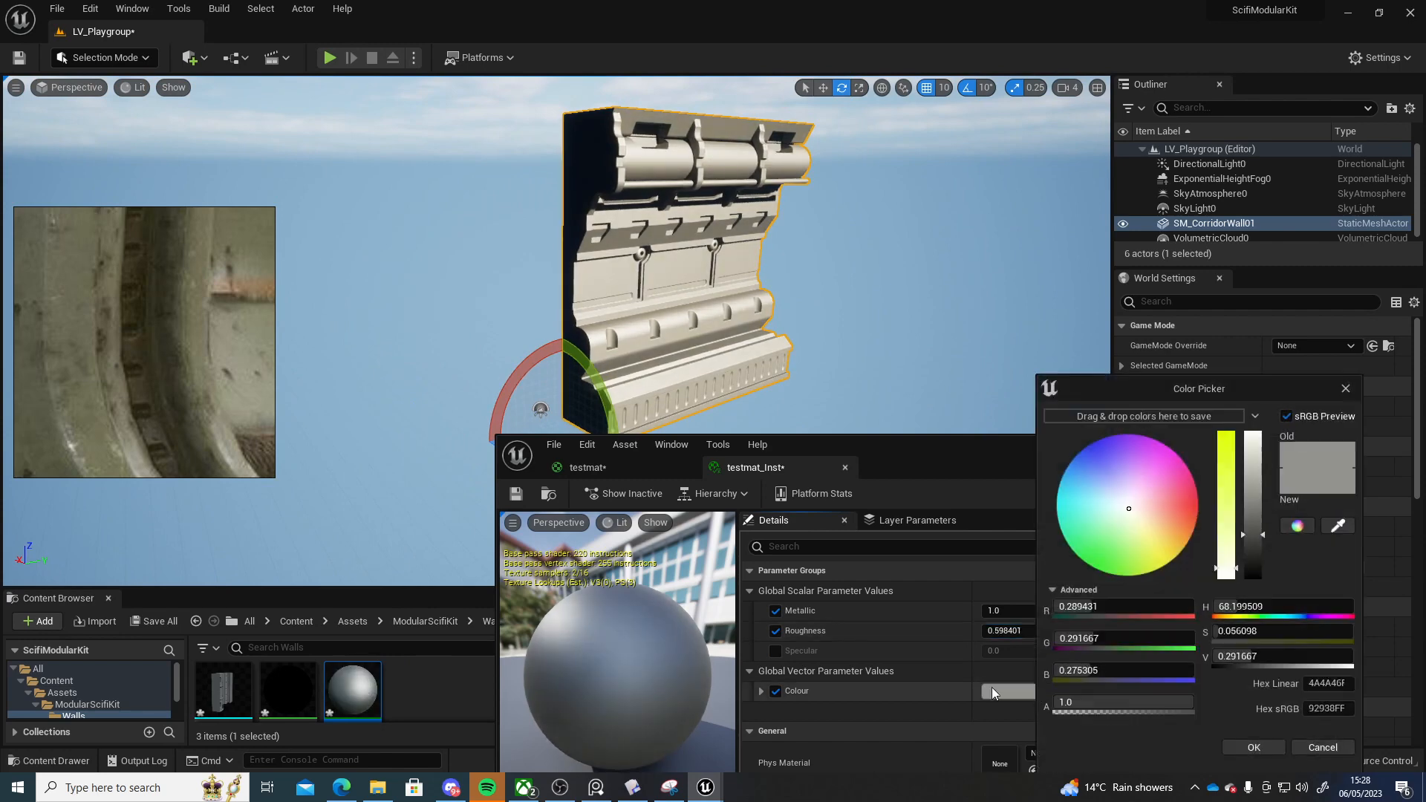
{"action": "left_click", "coordinate": [1152, 524]}
{"action": "left_click_drag", "start_coordinate": [1250, 534], "coordinate": [1248, 518]}
{"action": "left_click_drag", "start_coordinate": [1155, 521], "coordinate": [1131, 508]}
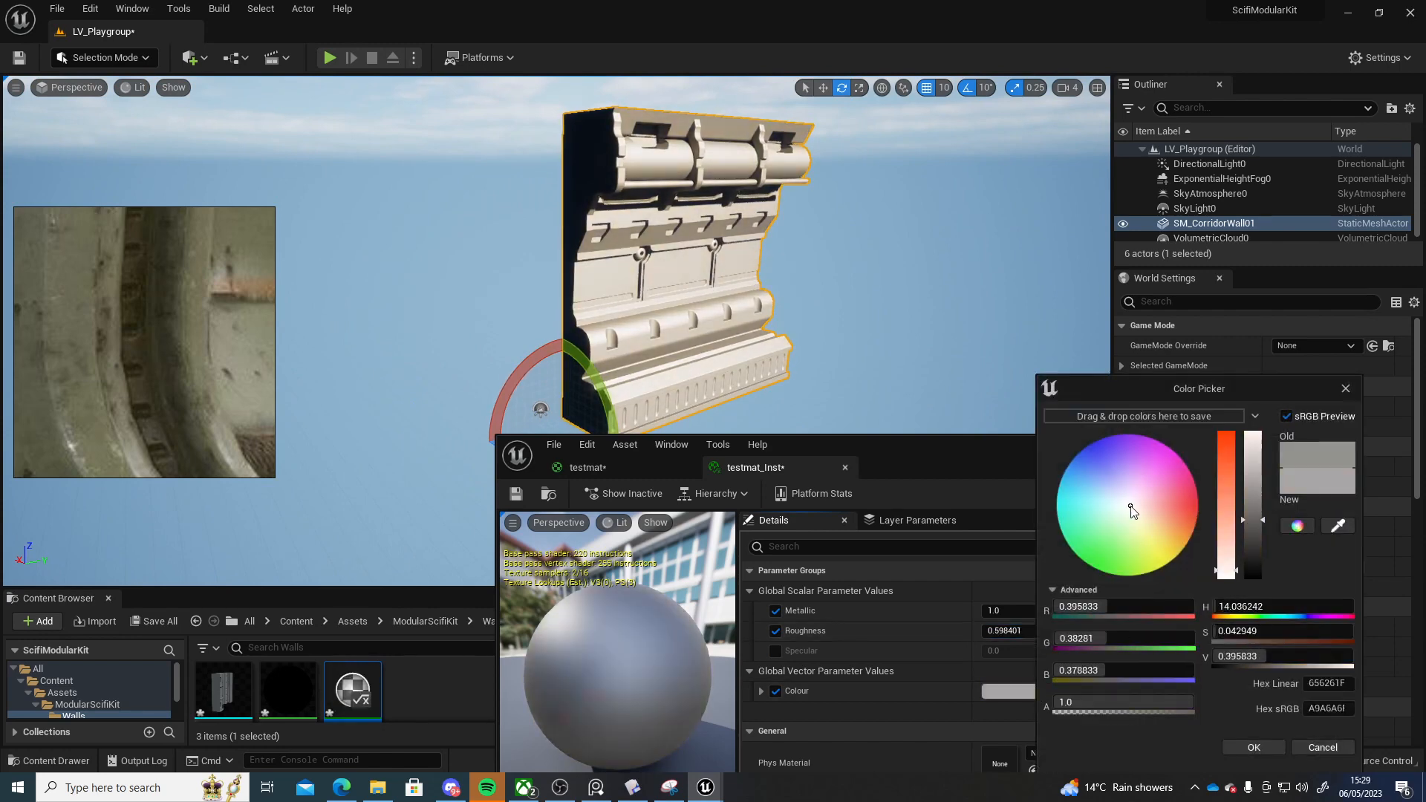
{"action": "left_click_drag", "start_coordinate": [1250, 519], "coordinate": [1246, 559]}
{"action": "left_click", "coordinate": [1252, 747]}
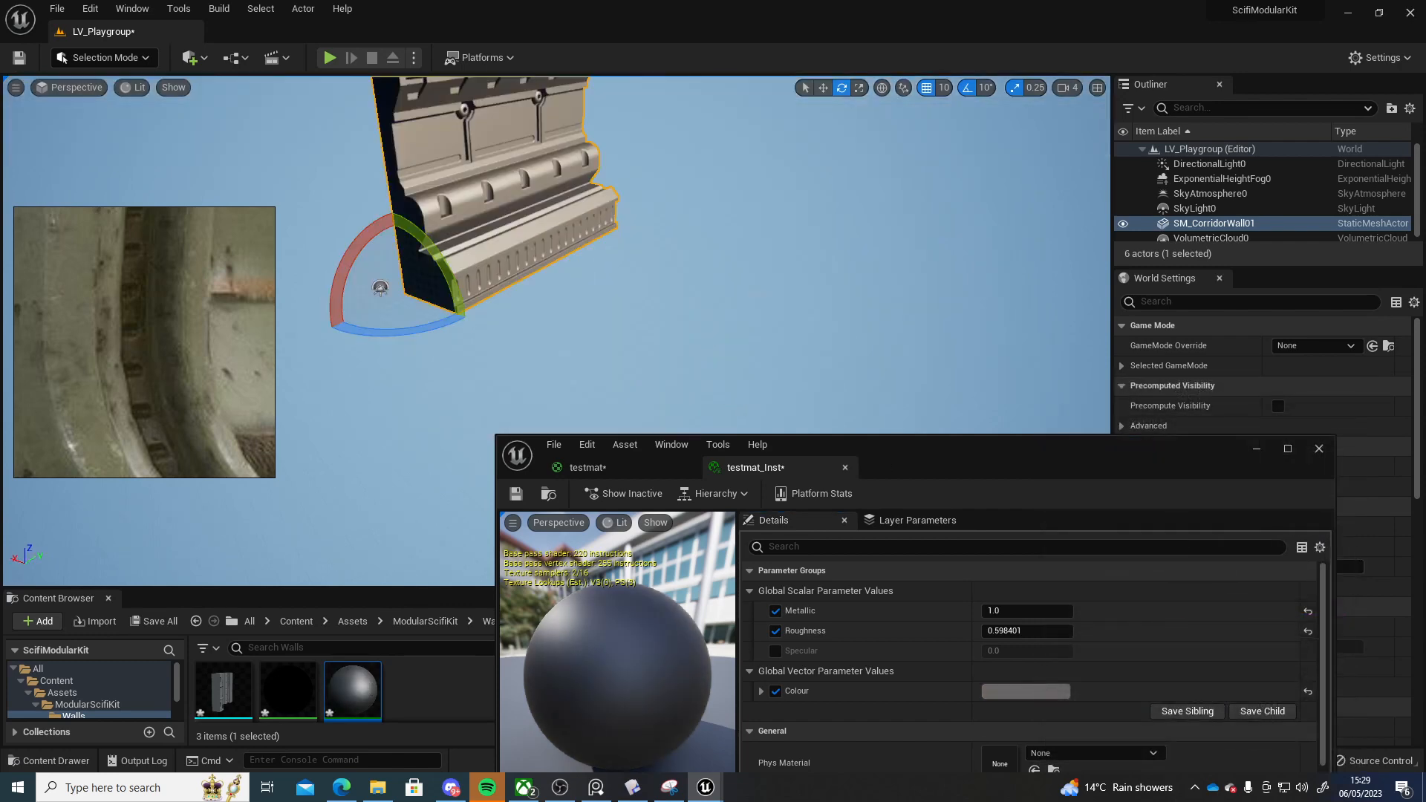
{"action": "left_click", "coordinate": [1319, 450]}
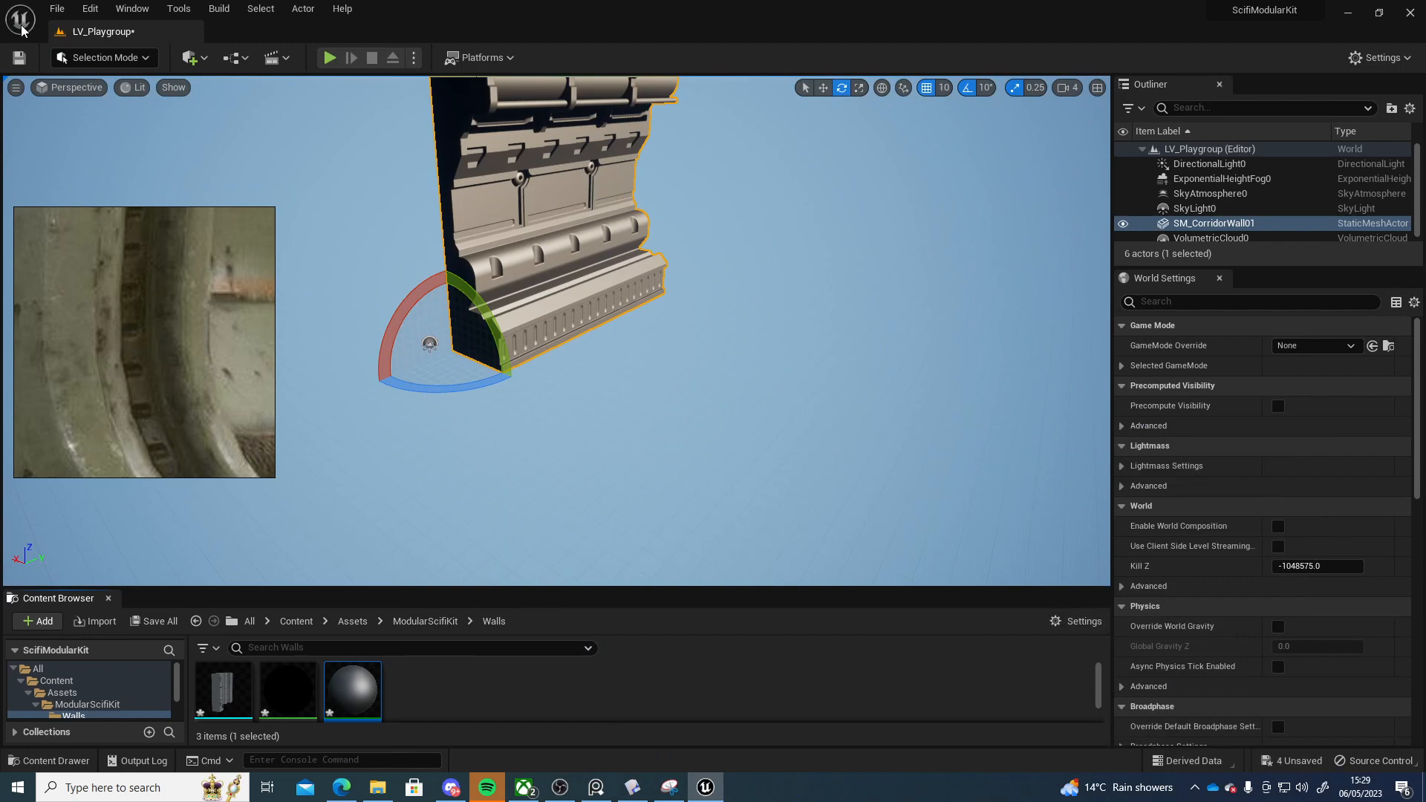
Add a Cube to the level near the wall
{"action": "left_click", "coordinate": [191, 59]}
{"action": "type", "text": "cube"}
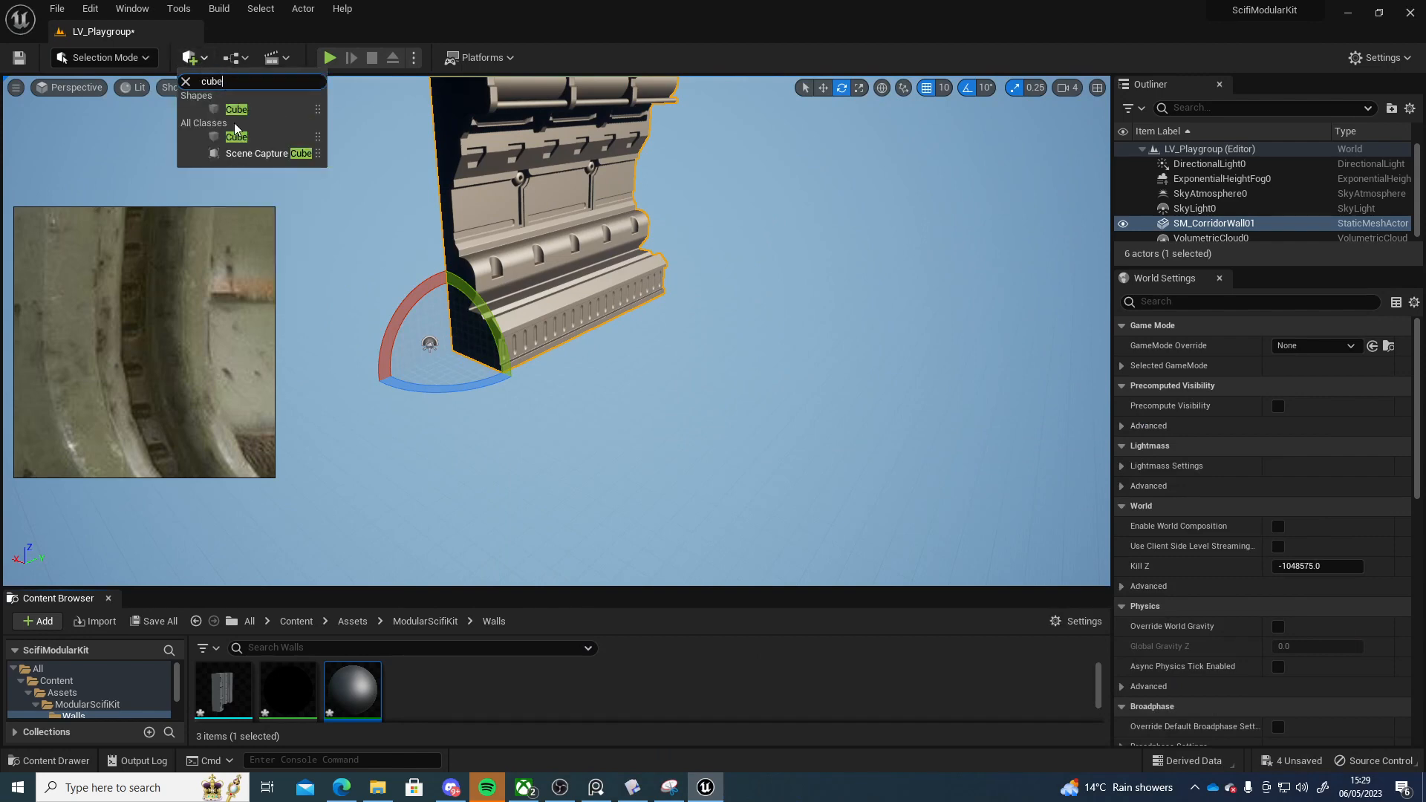
{"action": "left_click_drag", "start_coordinate": [238, 112], "coordinate": [608, 347]}
{"action": "right_click_drag", "start_coordinate": [607, 348], "coordinate": [657, 310]}
{"action": "key", "text": "r"}
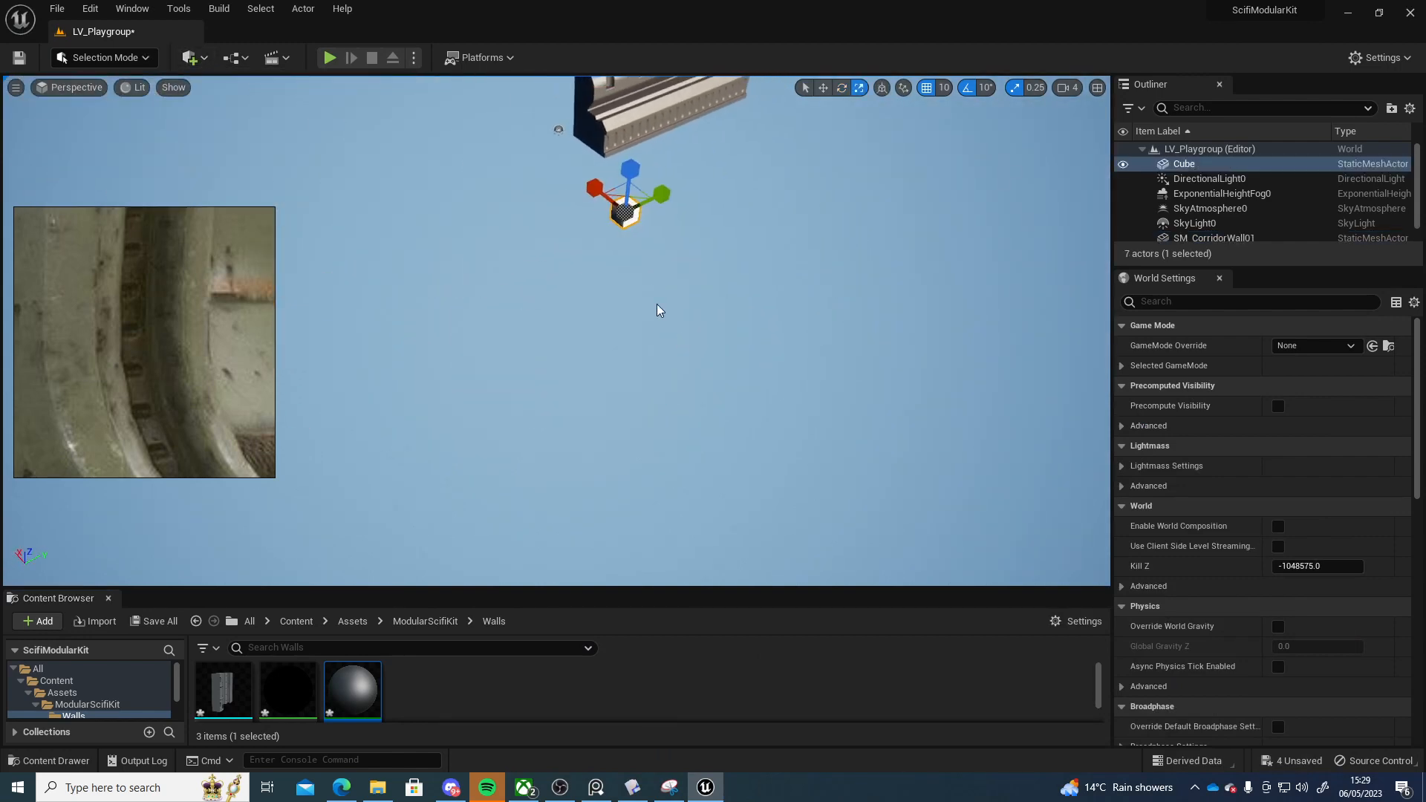
Scale the cube into a large flat floor slab
{"action": "left_click_drag", "start_coordinate": [638, 194], "coordinate": [687, 130]}
{"action": "key", "text": "ctrl+z"}
{"action": "right_click_drag", "start_coordinate": [639, 192], "coordinate": [509, 245]}
{"action": "left_click_drag", "start_coordinate": [510, 245], "coordinate": [461, 209]}
{"action": "right_click_drag", "start_coordinate": [492, 253], "coordinate": [657, 182]}
Move the floor slab so it sits beneath the corridor wall
{"action": "key", "text": "w"}
{"action": "left_click_drag", "start_coordinate": [660, 430], "coordinate": [653, 495]}
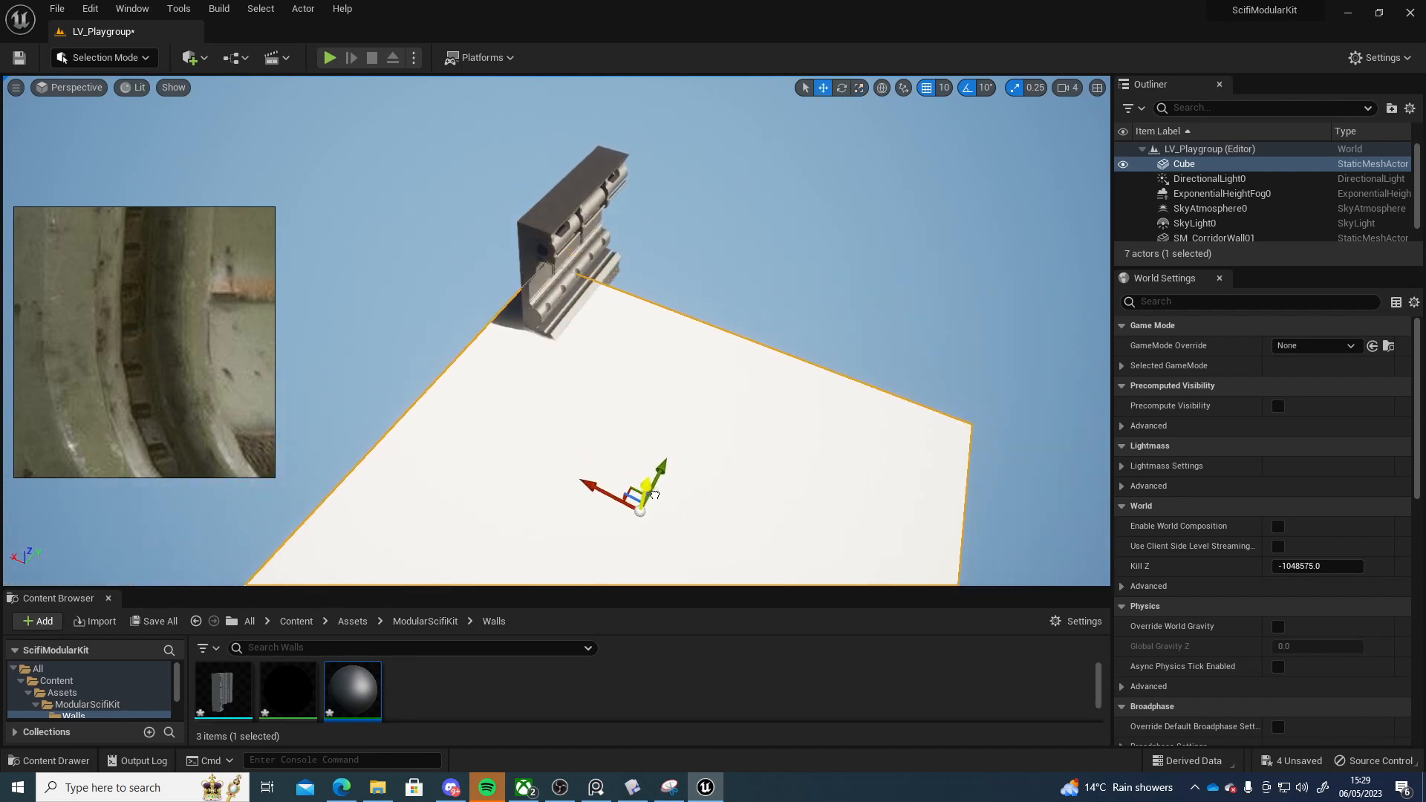
{"action": "right_click_drag", "start_coordinate": [655, 503], "coordinate": [427, 459]}
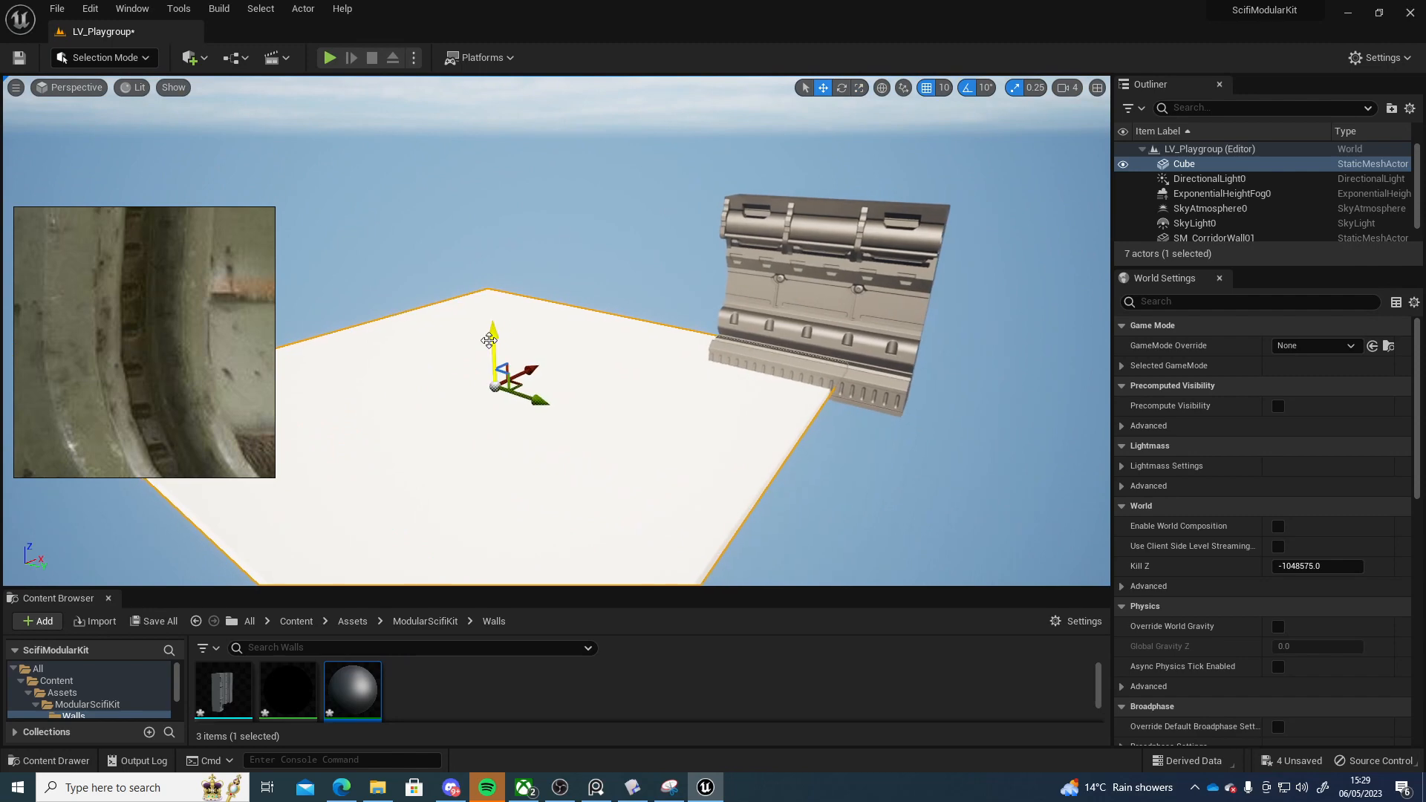
{"action": "left_click_drag", "start_coordinate": [490, 340], "coordinate": [965, 551]}
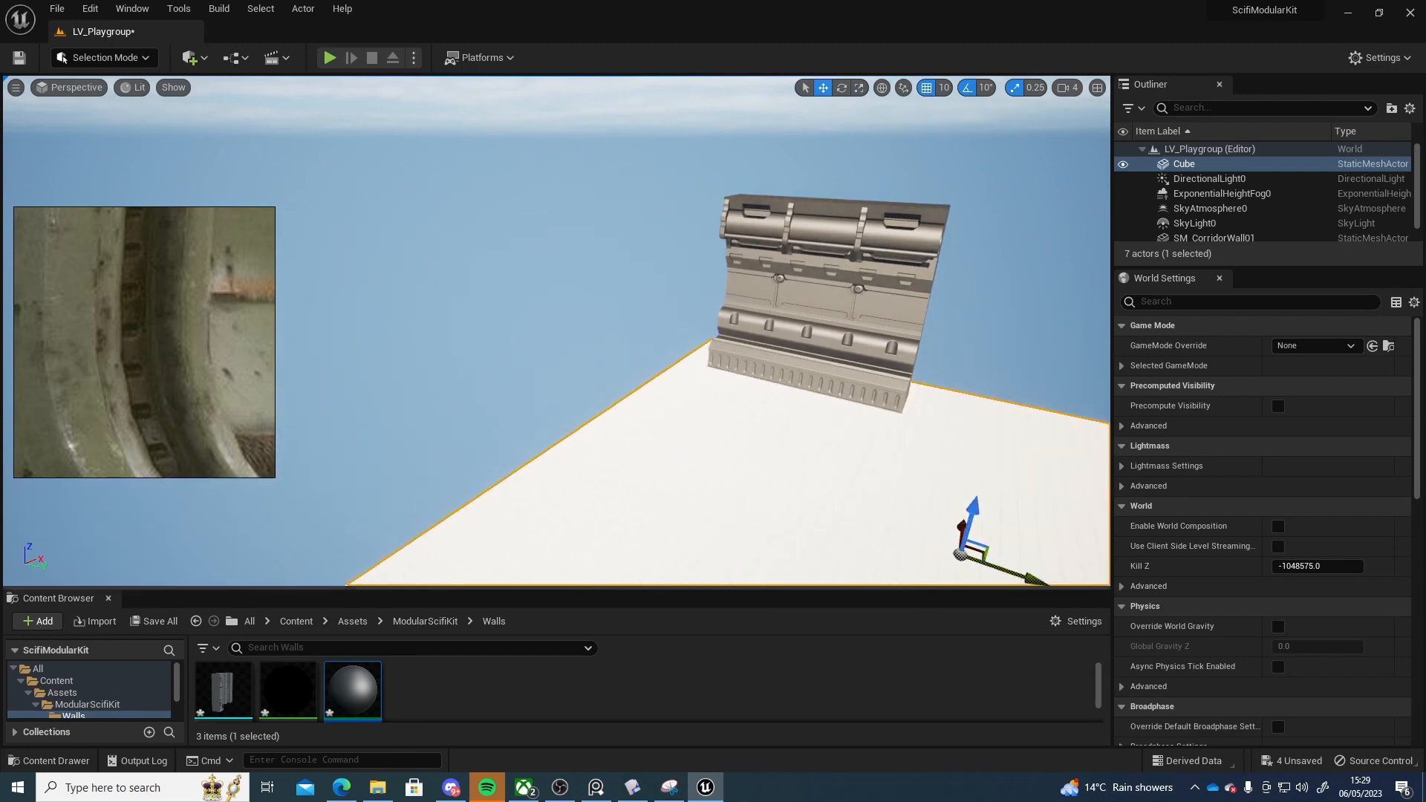
{"action": "right_click_drag", "start_coordinate": [787, 475], "coordinate": [1017, 475]}
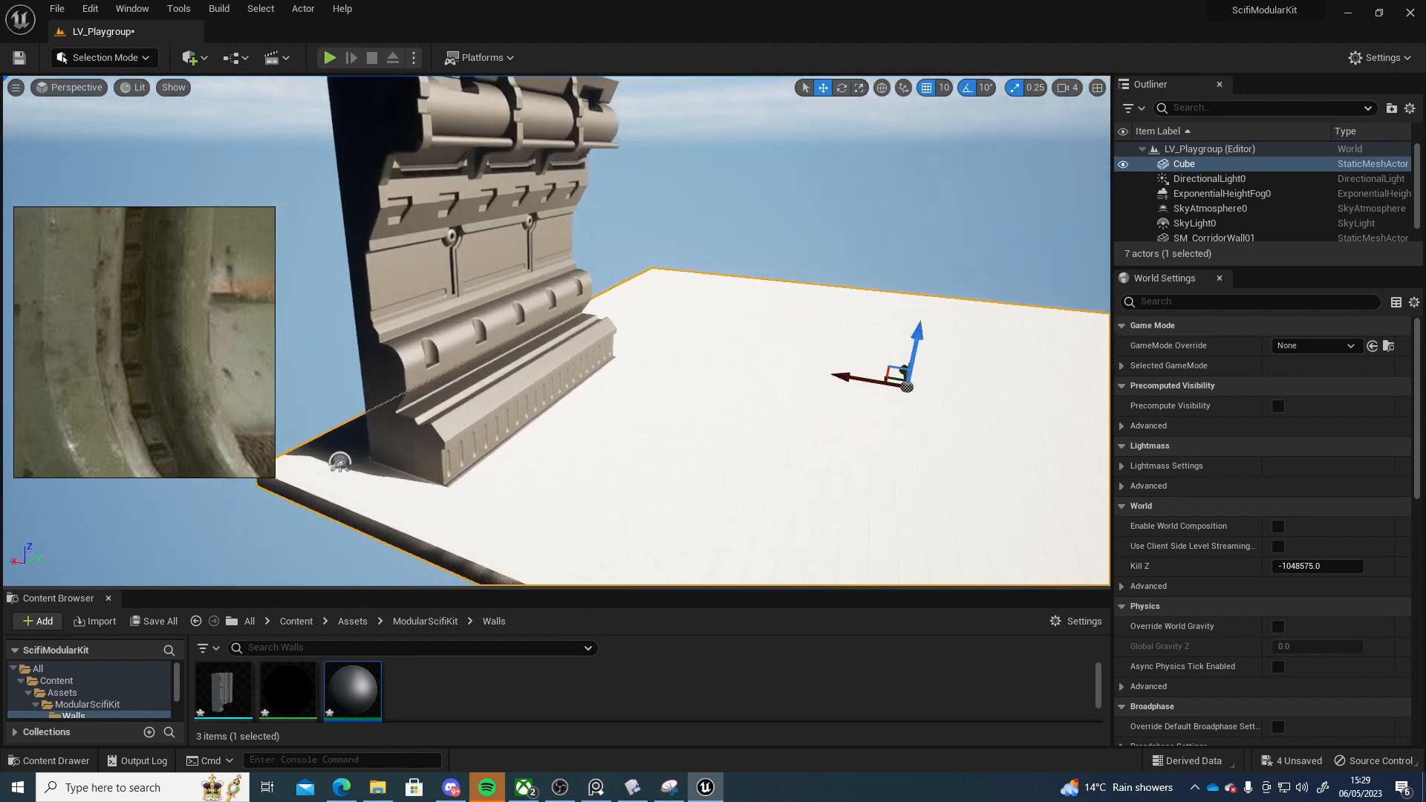
Orbit around the floor slab and the corridor wall to inspect how the wall sits on the floor
{"action": "right_click_drag", "start_coordinate": [798, 448], "coordinate": [811, 448]}
{"action": "left_click_drag", "start_coordinate": [353, 690], "coordinate": [594, 483]}
{"action": "right_click_drag", "start_coordinate": [594, 483], "coordinate": [505, 475]}
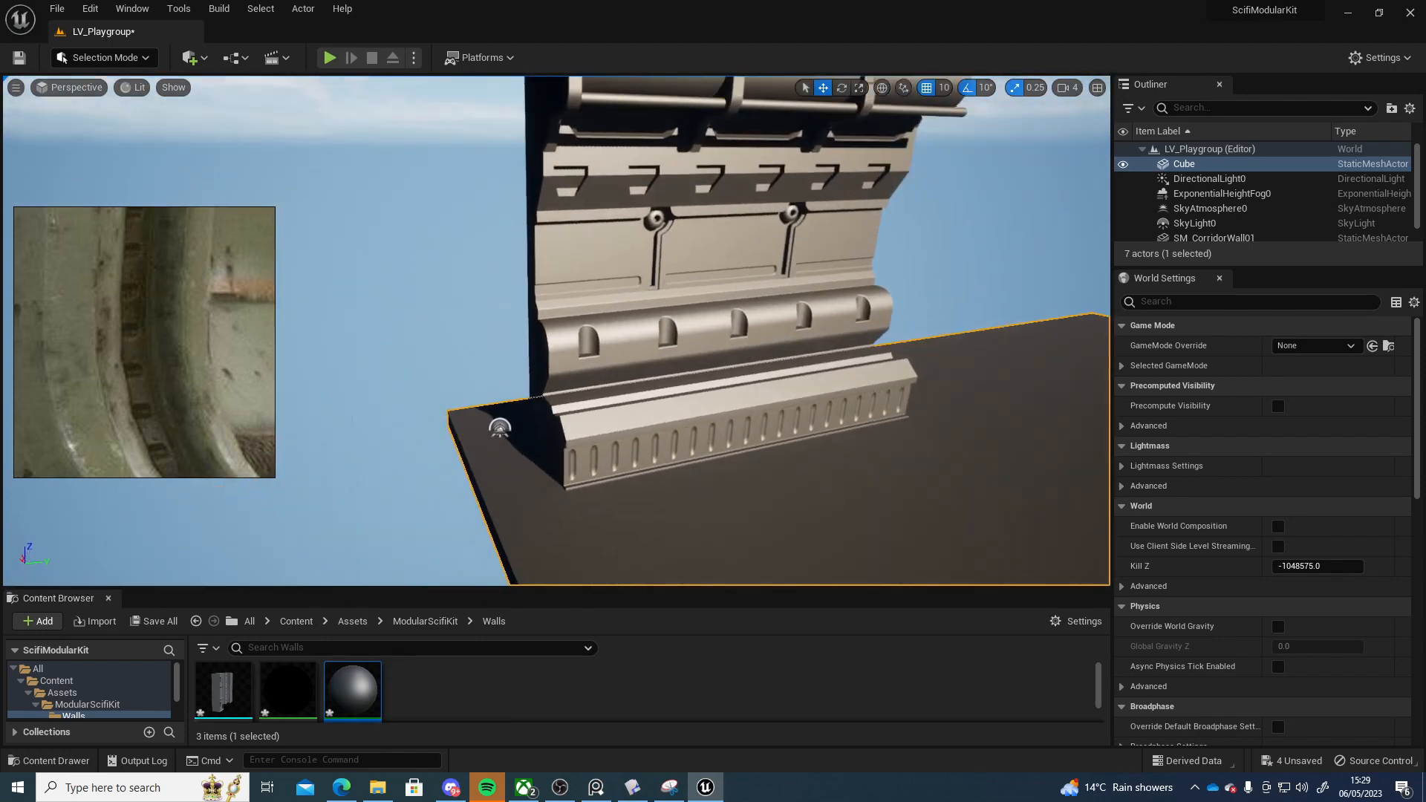
{"action": "right_click_drag", "start_coordinate": [622, 426], "coordinate": [691, 427]}
{"action": "left_click", "coordinate": [622, 425]}
{"action": "left_click", "coordinate": [622, 426]}
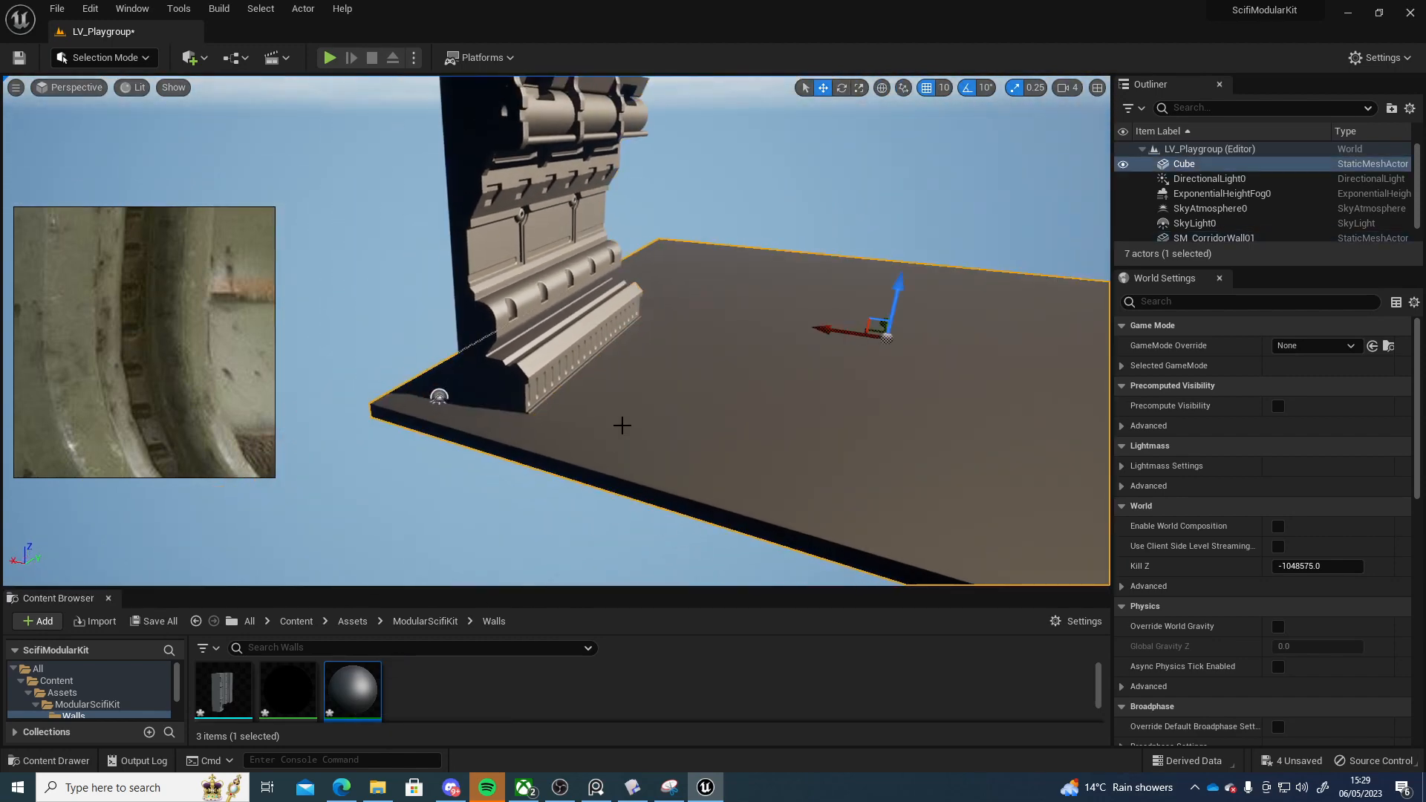
{"action": "left_click_drag", "start_coordinate": [898, 285], "coordinate": [897, 287]}
{"action": "left_click", "coordinate": [568, 297]}
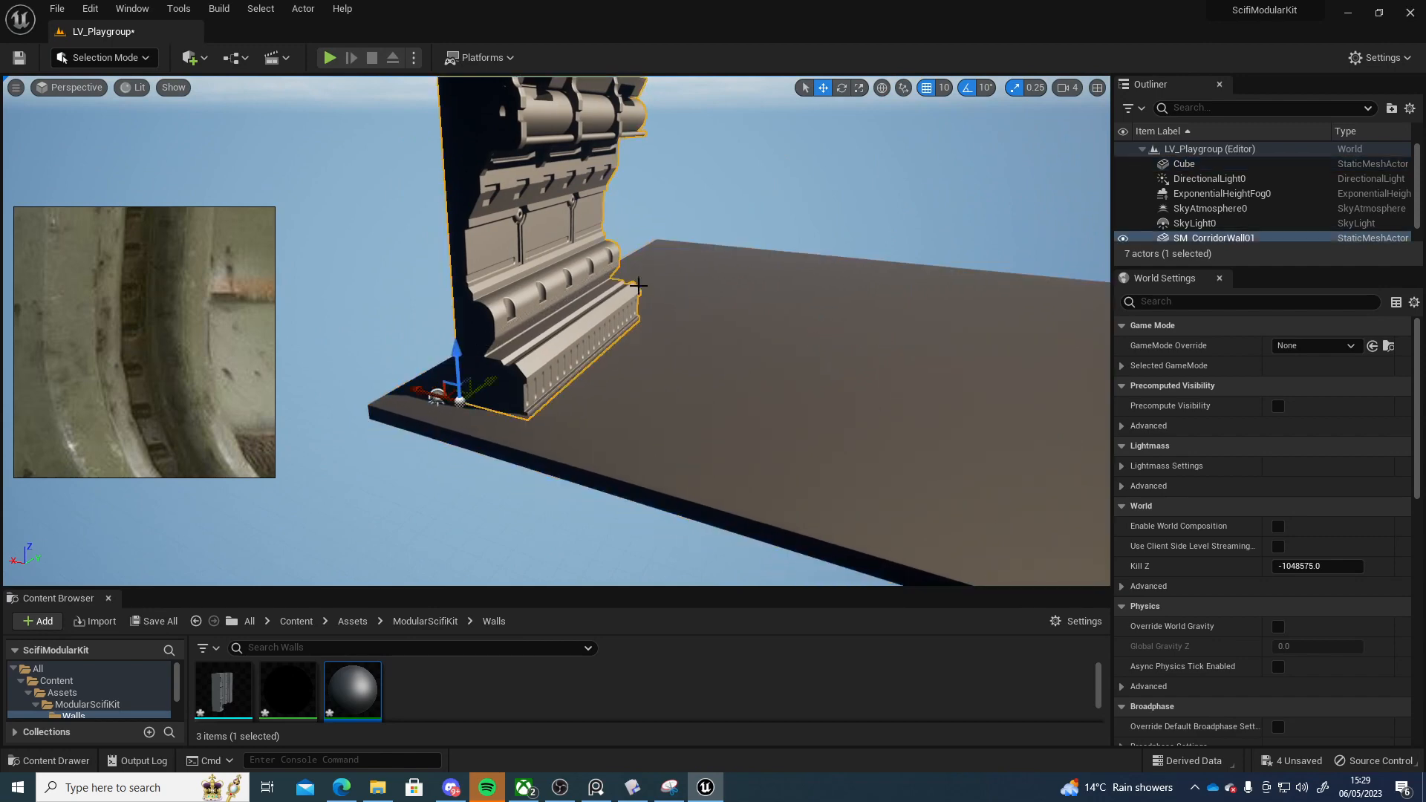
{"action": "right_click_drag", "start_coordinate": [568, 297], "coordinate": [513, 293]}
Play the level from a spot on the floor slab, walk toward the wall, and stop playing
{"action": "right_click_drag", "start_coordinate": [599, 471], "coordinate": [553, 493]}
{"action": "right_click", "coordinate": [598, 470]}
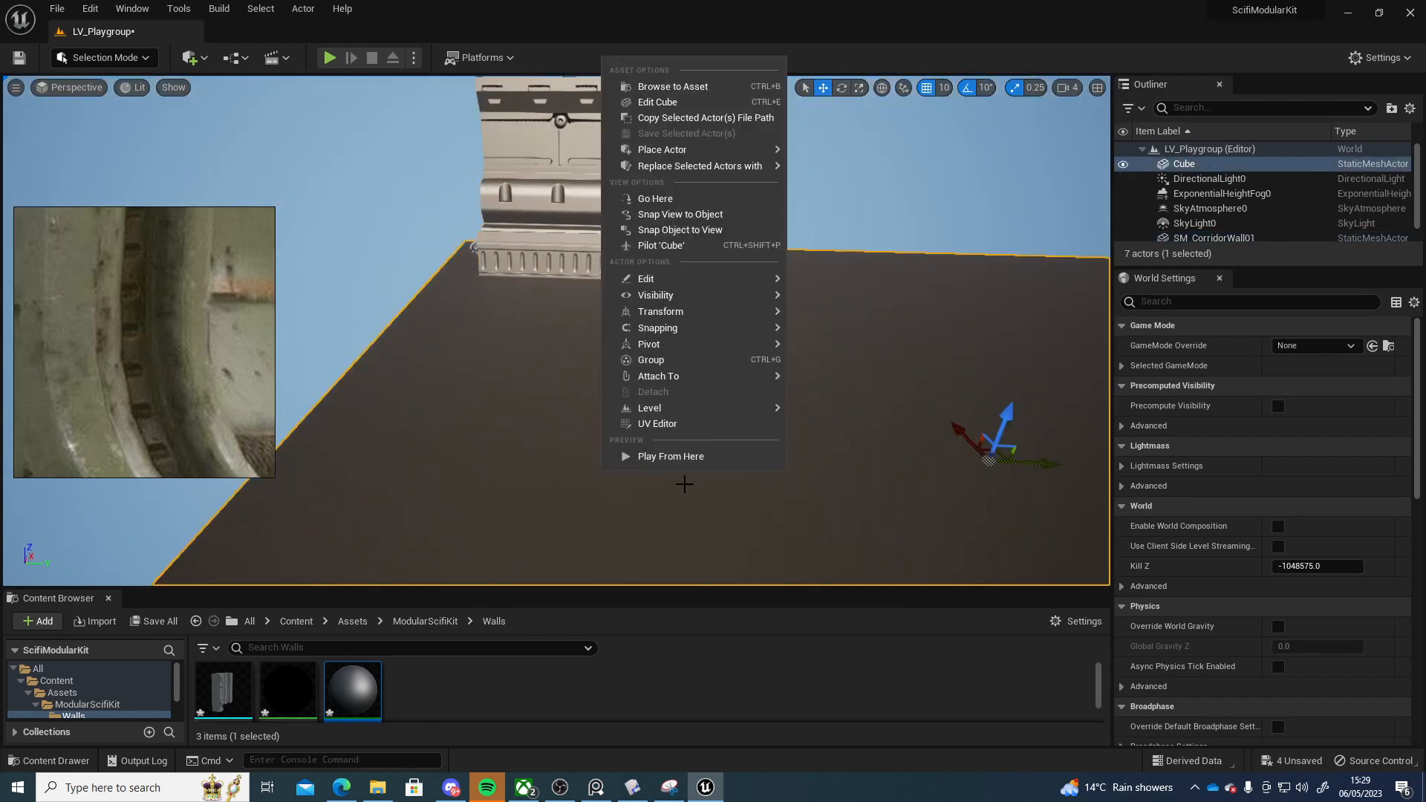
{"action": "left_click", "coordinate": [687, 458]}
{"action": "key", "text": "w"}
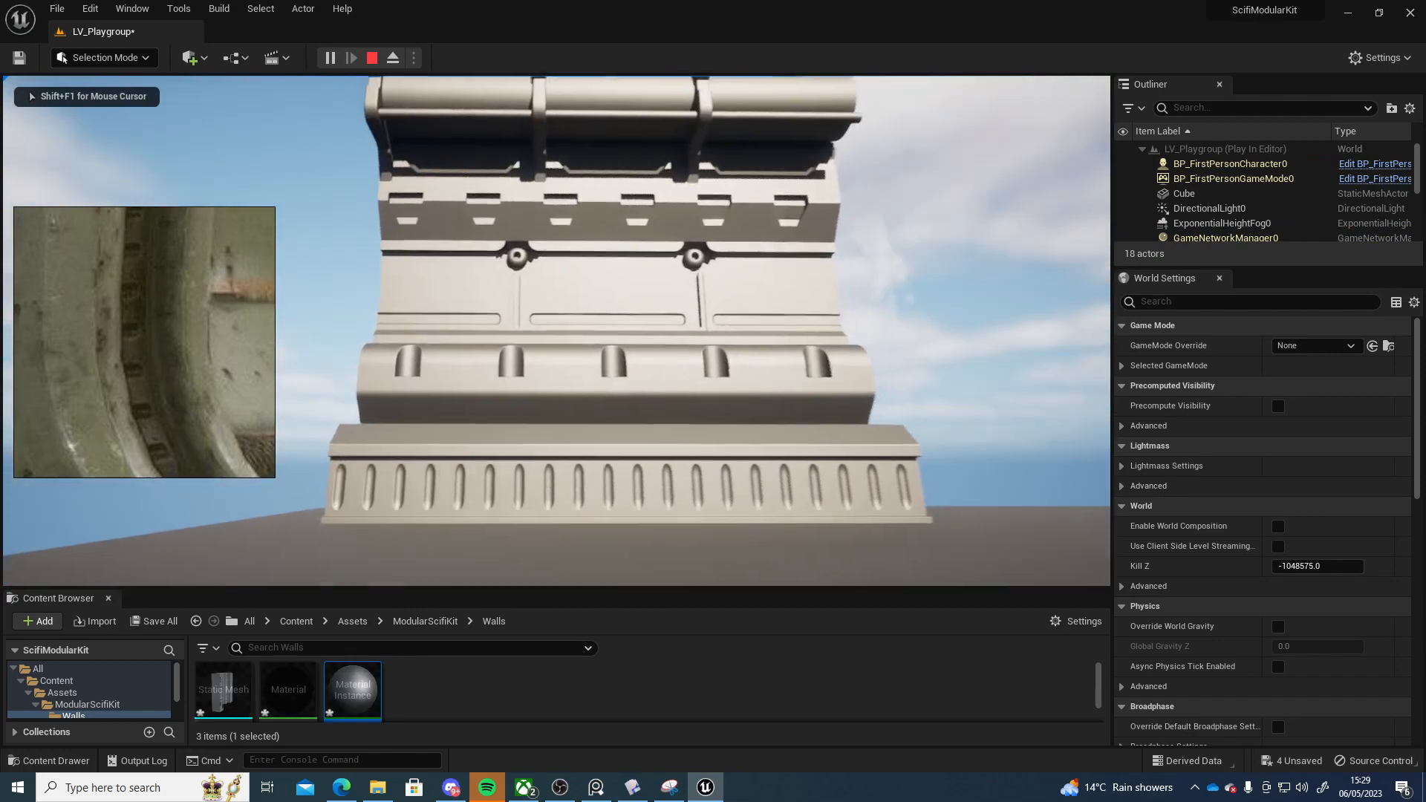
{"action": "key", "text": "Escape"}
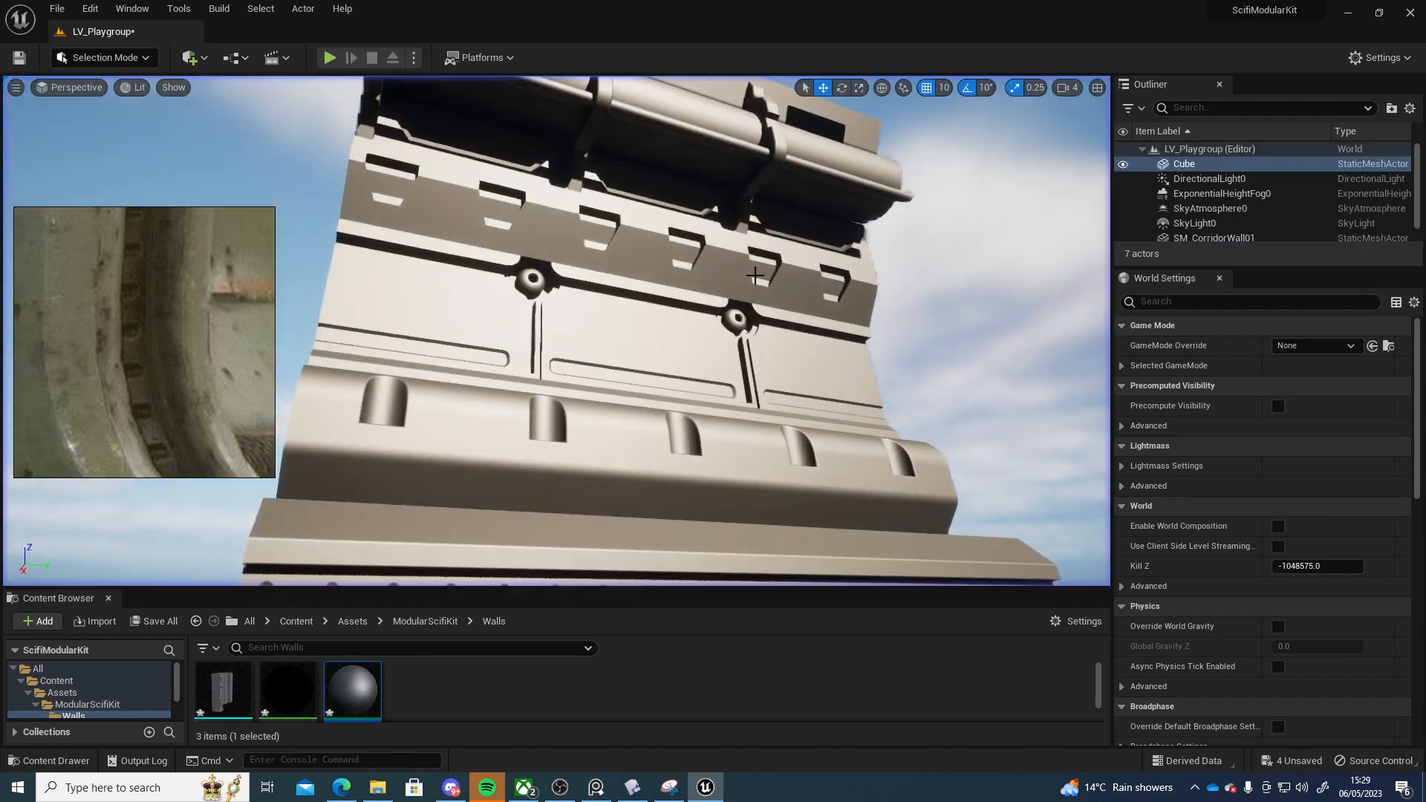
Select the corridor wall and open a Details 1 panel docked beside World Settings
{"action": "key", "text": "s"}
{"action": "right_click_drag", "start_coordinate": [672, 259], "coordinate": [742, 207]}
{"action": "left_click", "coordinate": [673, 259]}
{"action": "key", "text": "a"}
{"action": "scroll", "coordinate": [1221, 431], "scroll_direction": "down", "scroll_amount": 2}
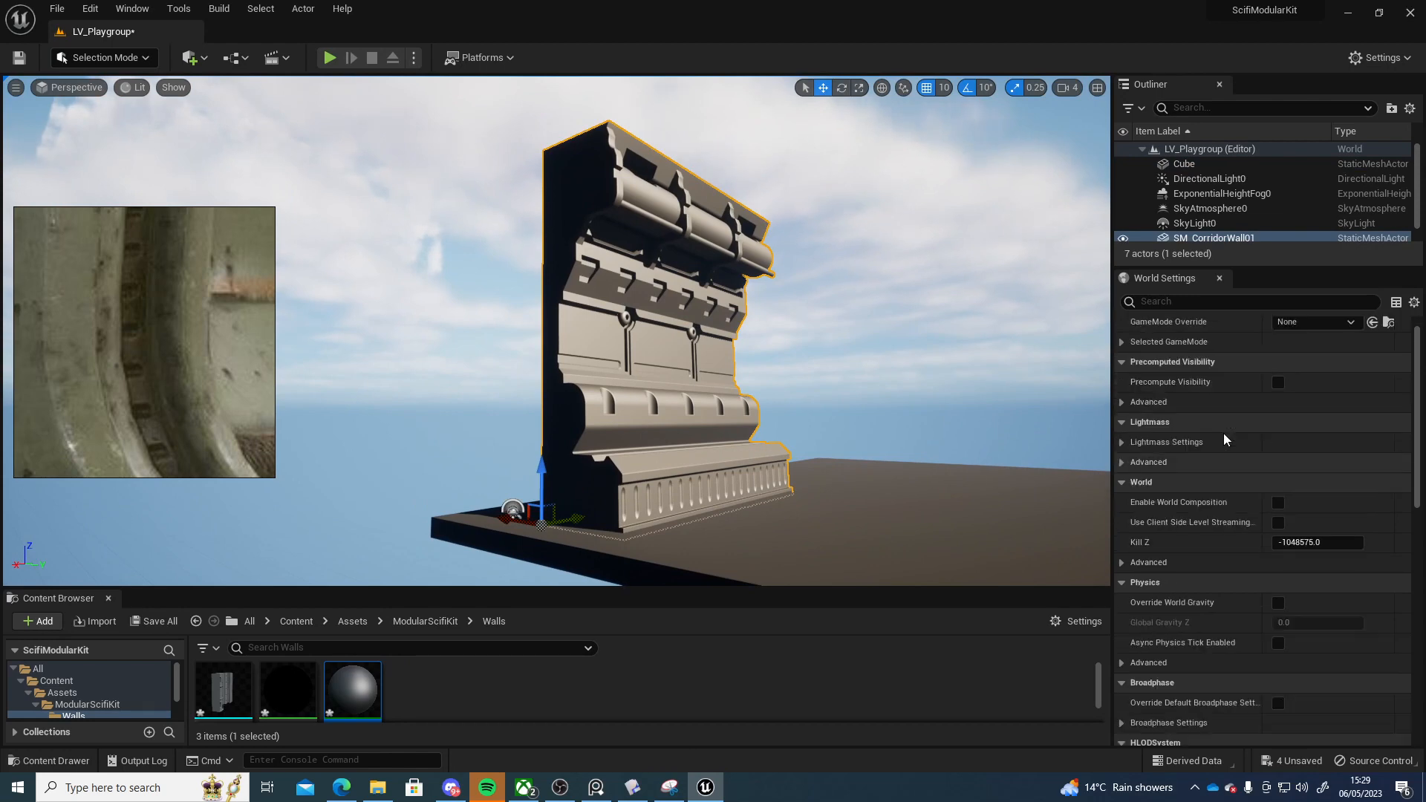
{"action": "scroll", "coordinate": [1224, 434], "scroll_direction": "up", "scroll_amount": 2}
{"action": "key", "text": "d"}
{"action": "mouse_move", "coordinate": [877, 342]}
{"action": "right_mouse_down"}
{"action": "mouse_move", "coordinate": [839, 401]}
{"action": "mouse_move", "coordinate": [877, 342]}
{"action": "right_mouse_up"}
{"action": "key", "text": "s"}
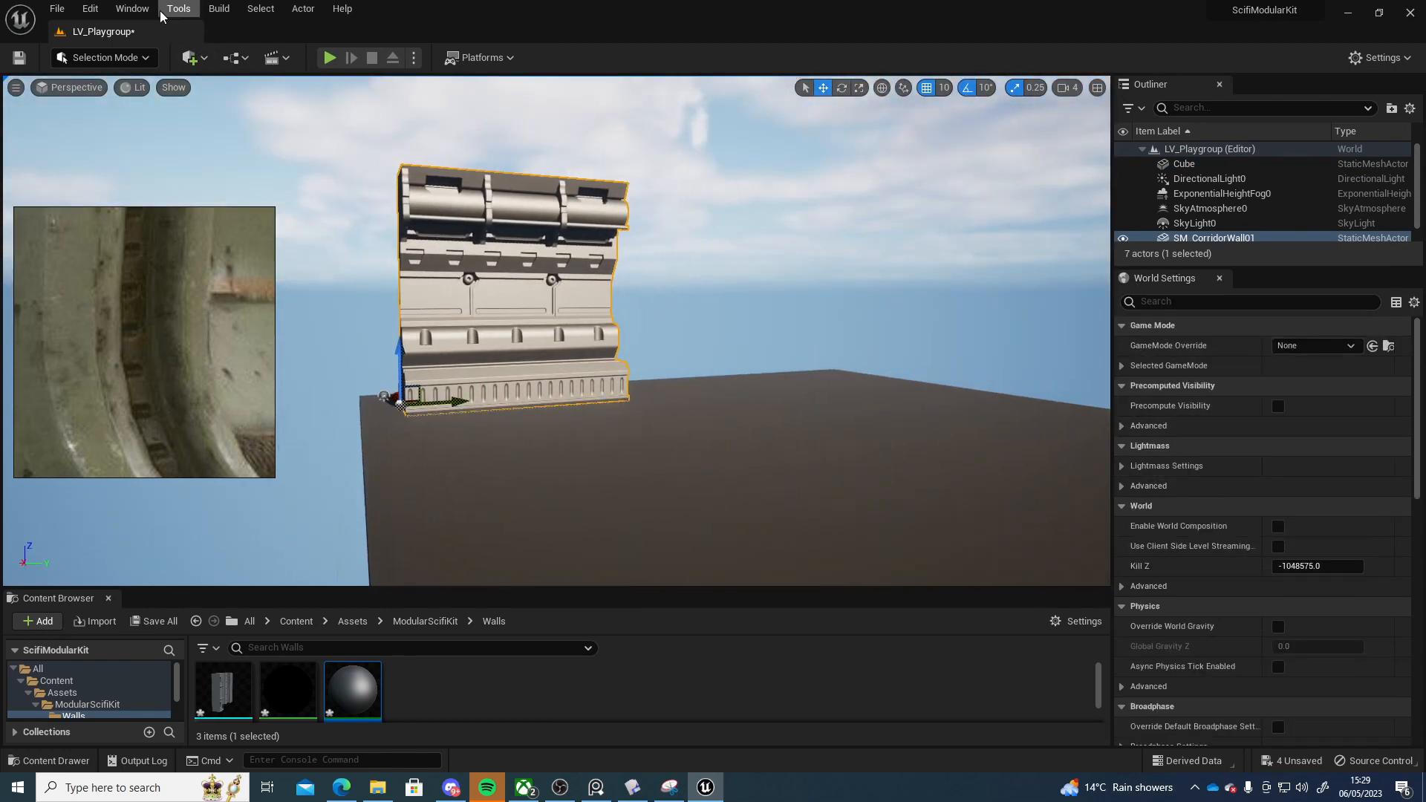
{"action": "left_click", "coordinate": [132, 8]}
{"action": "mouse_move", "coordinate": [177, 86]}
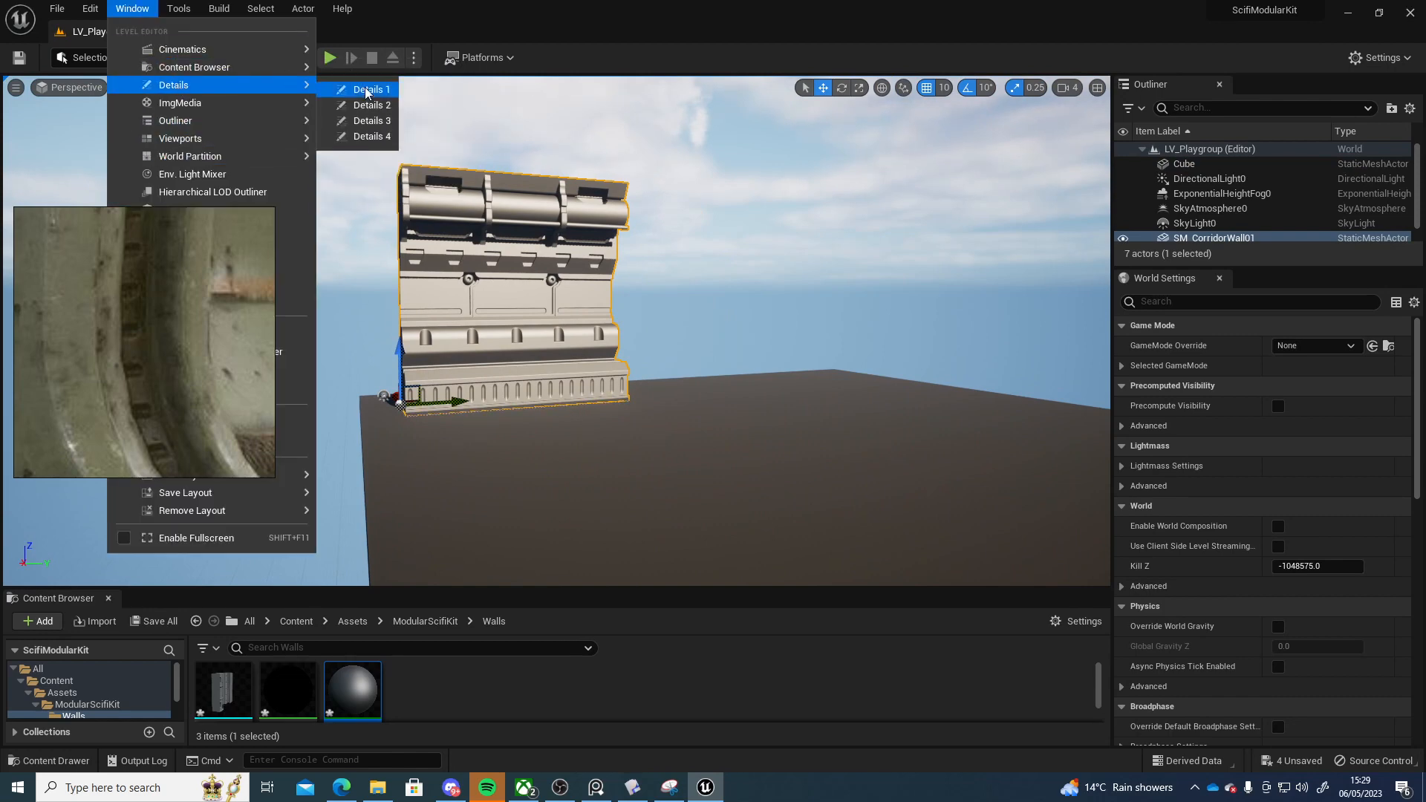
{"action": "left_click", "coordinate": [366, 90]}
{"action": "left_click_drag", "start_coordinate": [1116, 149], "coordinate": [1286, 275]}
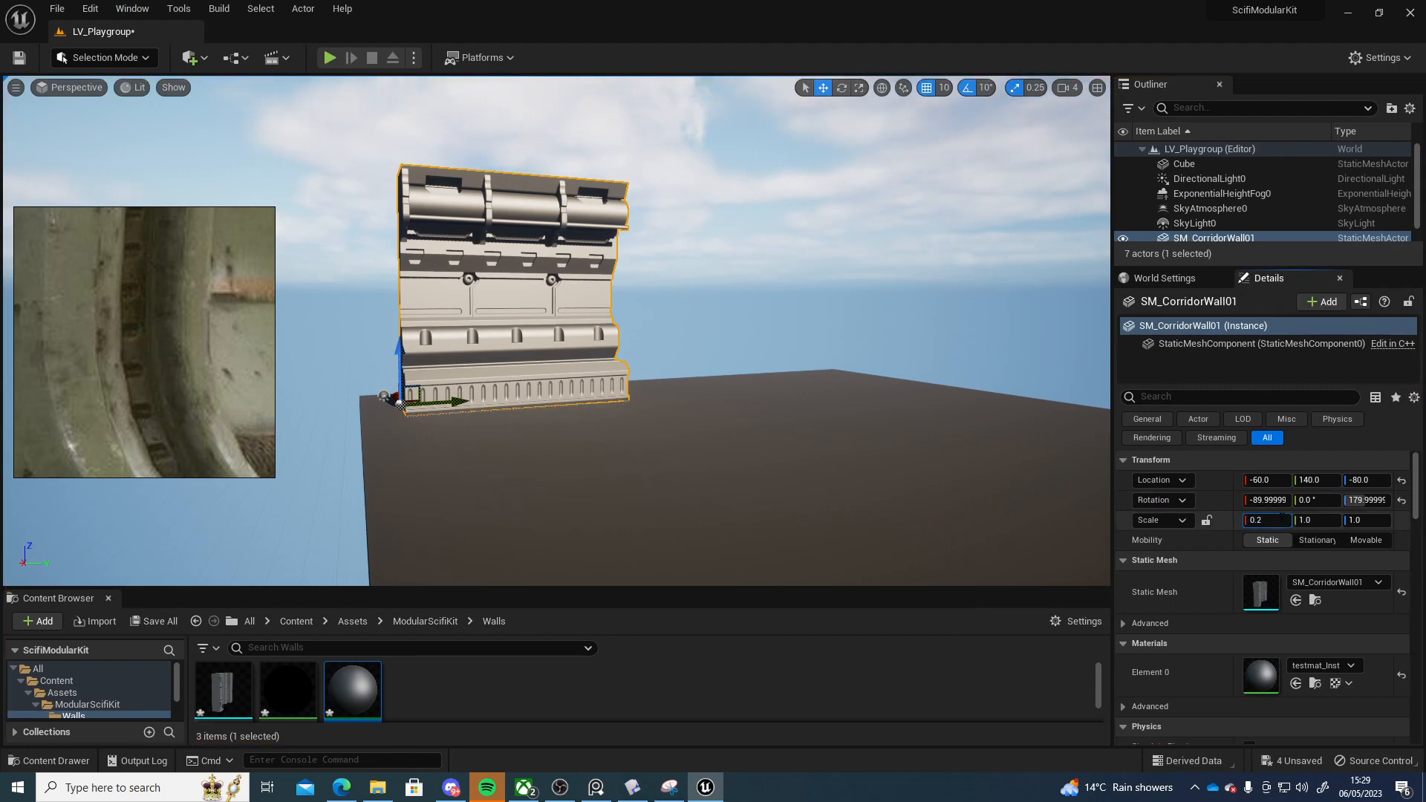
Try setting the wall's scale to 0.2 on all axes, then to 4
{"action": "key", "text": "Tab"}
{"action": "type", "text": "0.2"}
{"action": "key", "text": "Tab"}
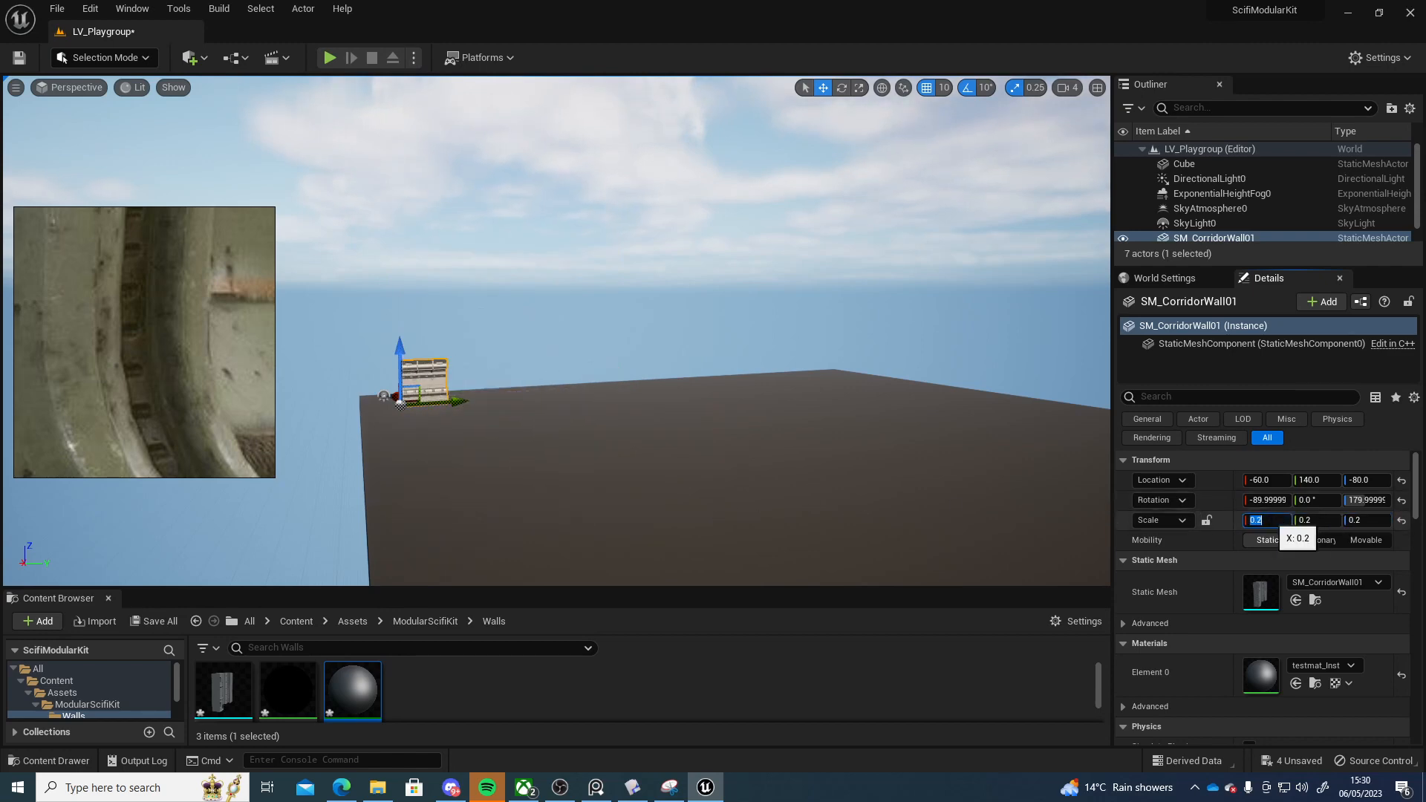
{"action": "key", "text": "Tab"}
{"action": "type", "text": "4"}
{"action": "key", "text": "Return"}
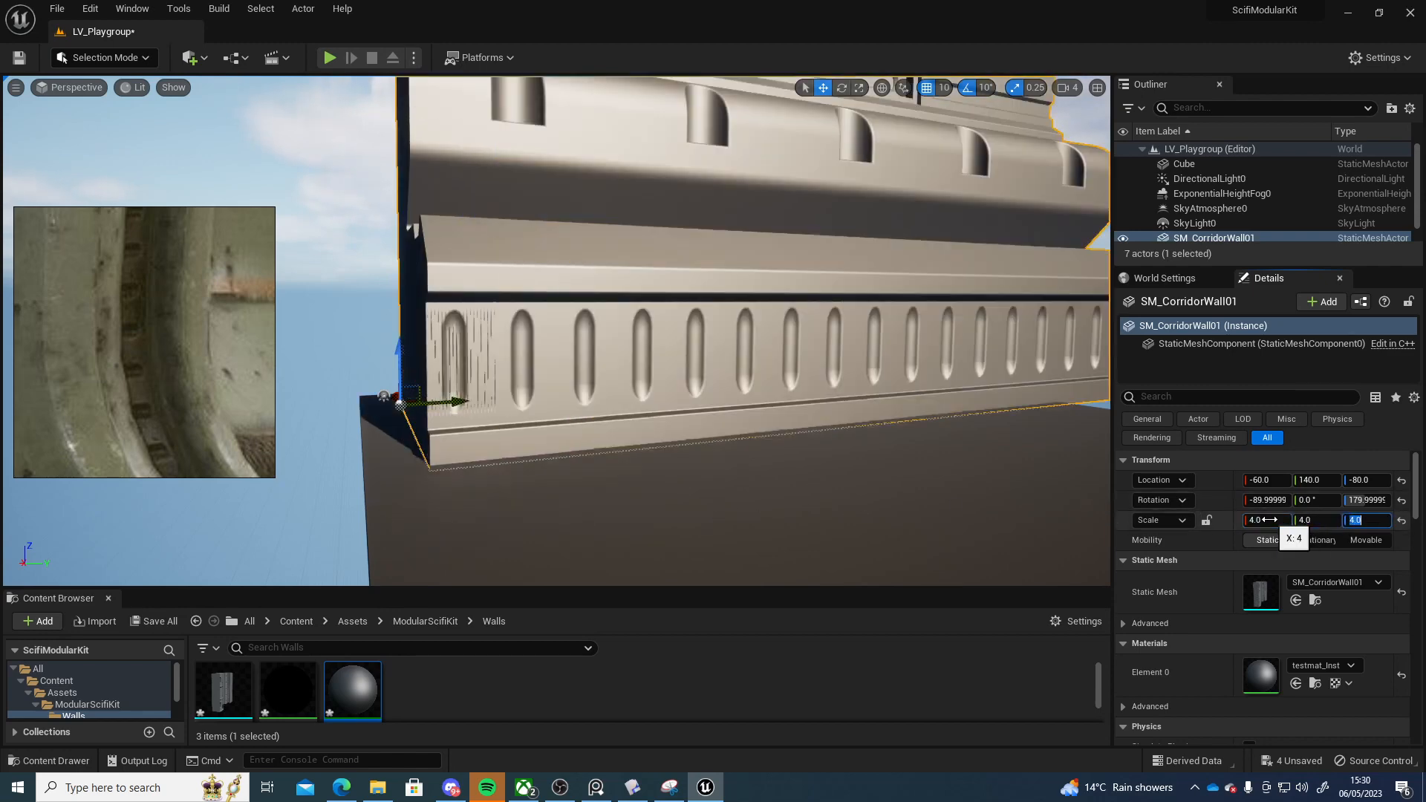
Set the wall's scale to 0.6 on X, Y and Z
{"action": "mouse_move", "coordinate": [1039, 471]}
{"action": "right_mouse_down"}
{"action": "mouse_move", "coordinate": [1099, 498]}
{"action": "mouse_move", "coordinate": [1047, 471]}
{"action": "right_mouse_up"}
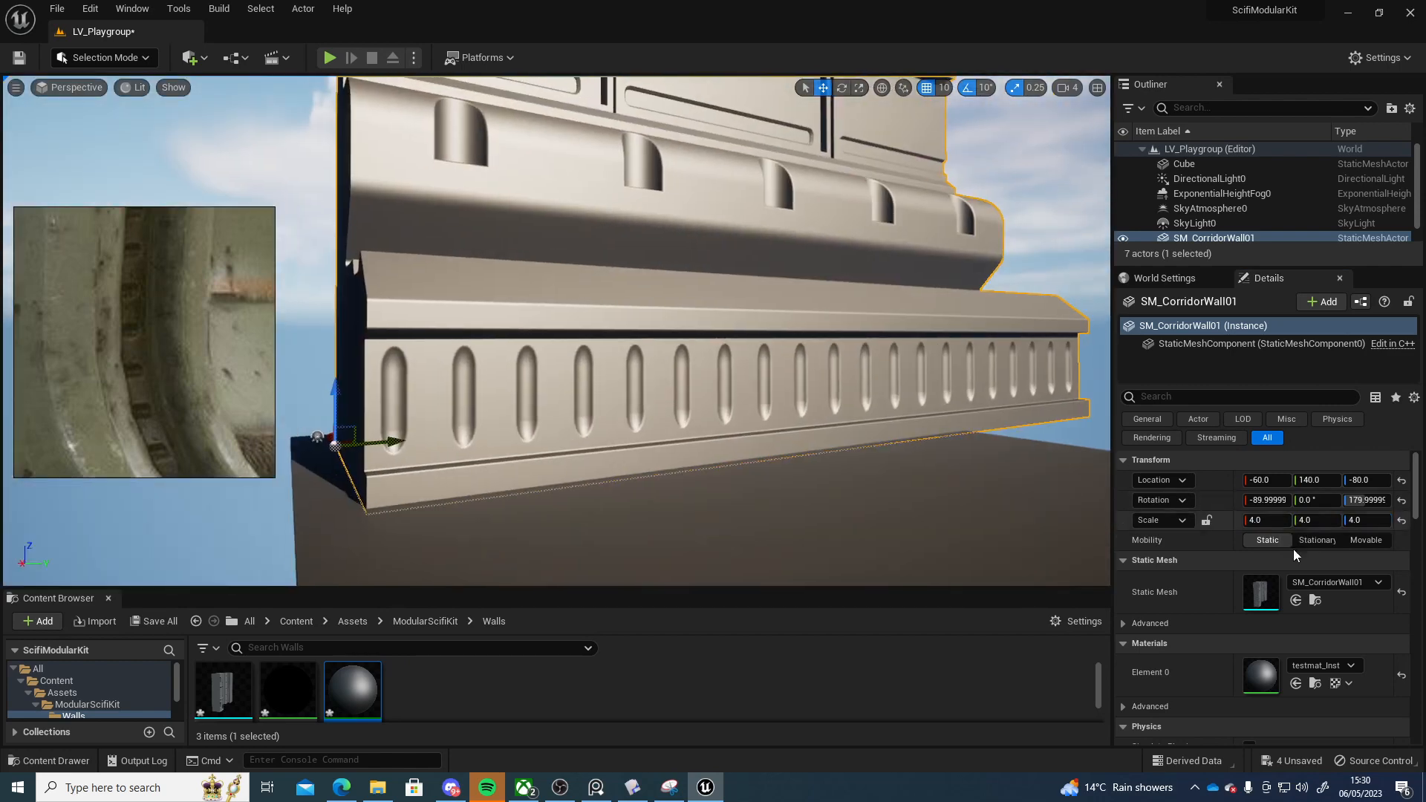
{"action": "left_click", "coordinate": [1260, 520]}
{"action": "type", "text": "0"}
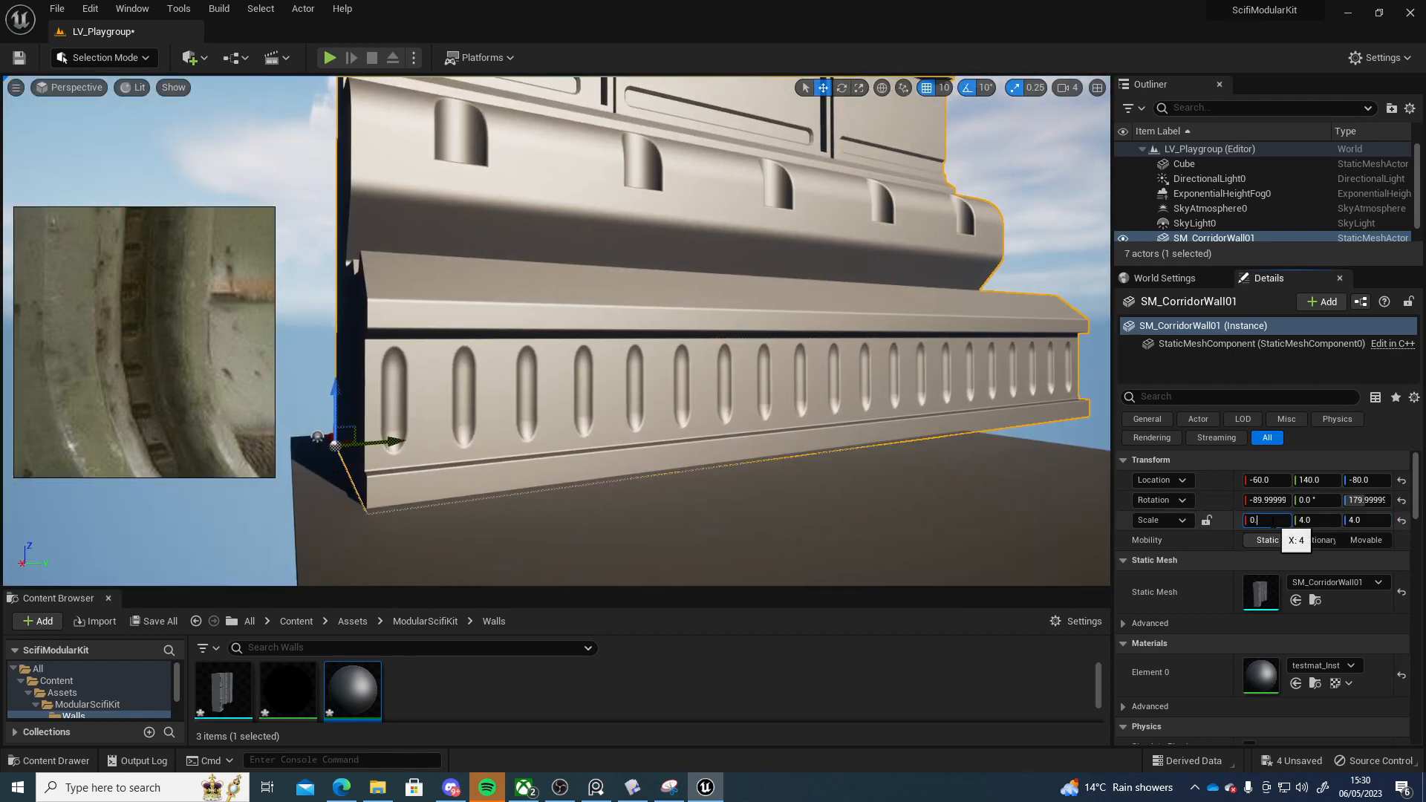
{"action": "type", "text": ".6"}
{"action": "key", "text": "Tab"}
{"action": "type", "text": "0.6"}
{"action": "key", "text": "Tab"}
{"action": "type", "text": "0.6"}
{"action": "key", "text": "Return"}
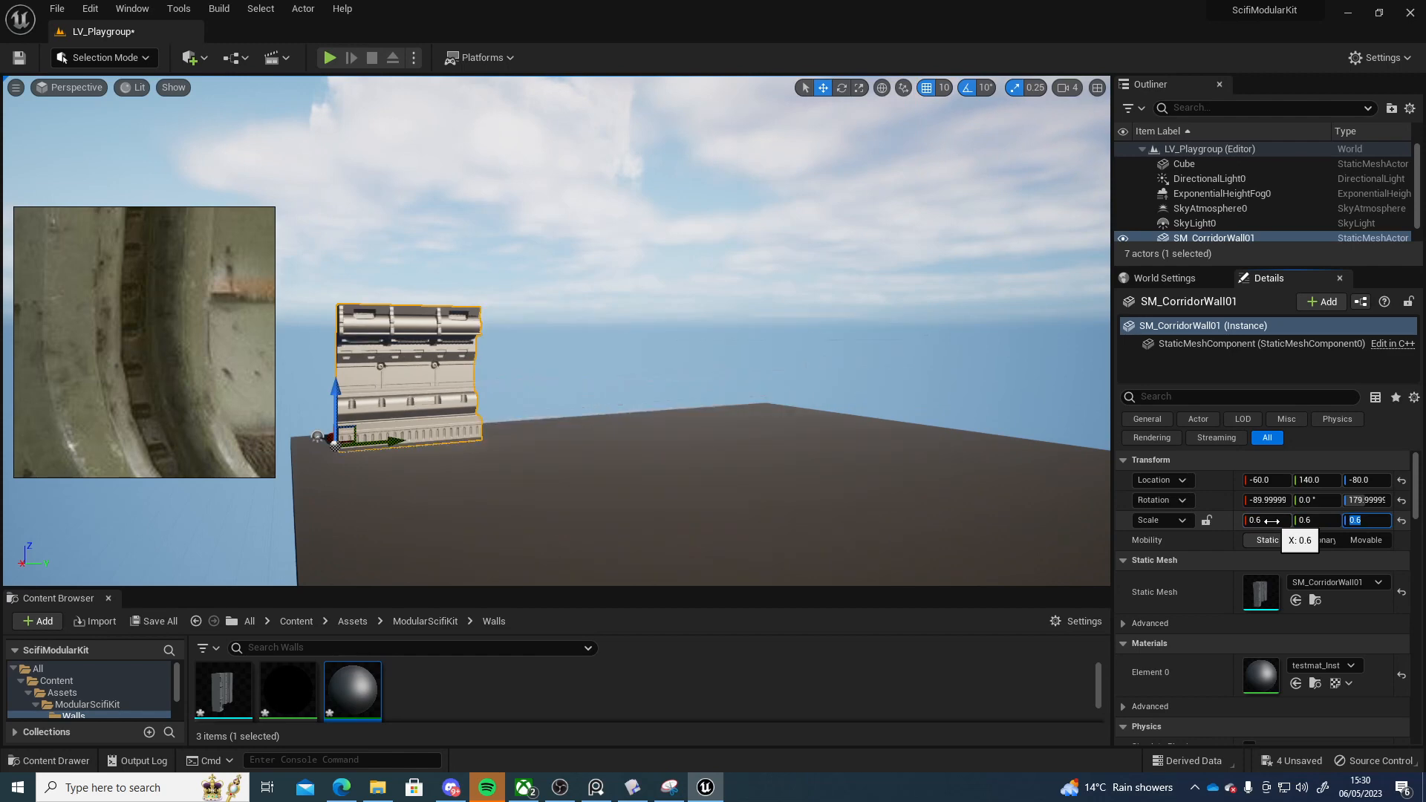
Play the level from the floor to check the wall's size, then stop playing
{"action": "right_click", "coordinate": [420, 490]}
{"action": "left_click", "coordinate": [486, 481]}
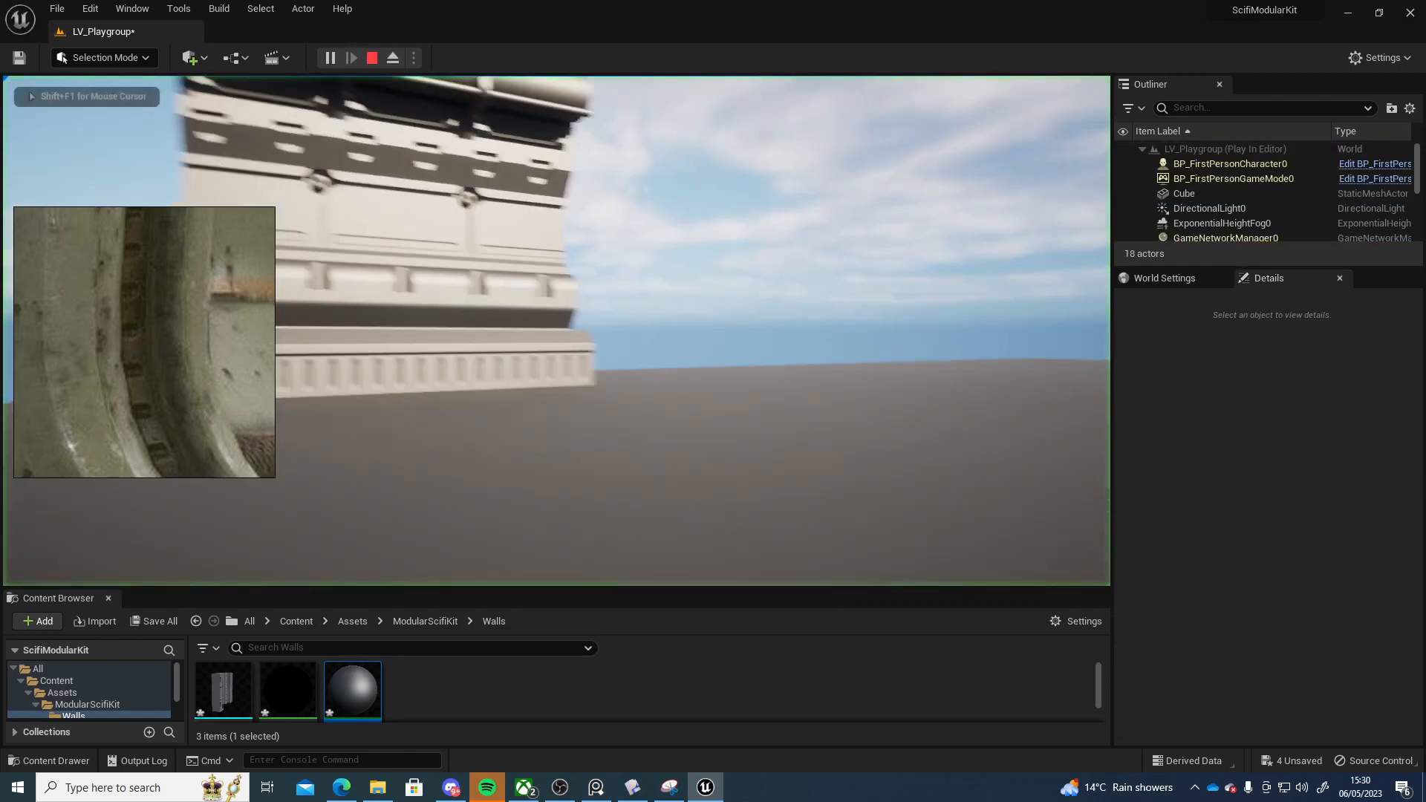
{"action": "key", "text": "Escape"}
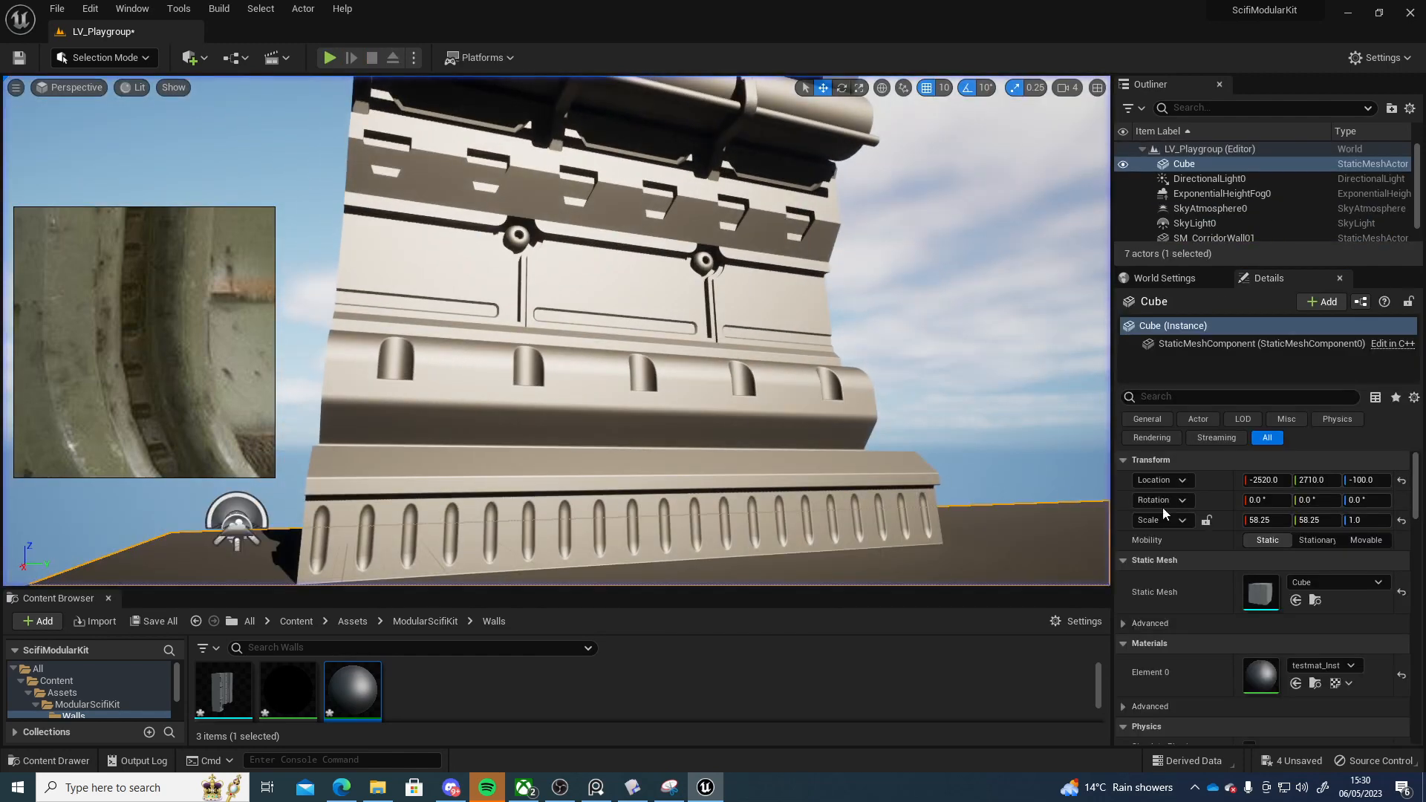
Set the wall's scale to 0.3 on X, Y and Z
{"action": "left_click", "coordinate": [741, 406]}
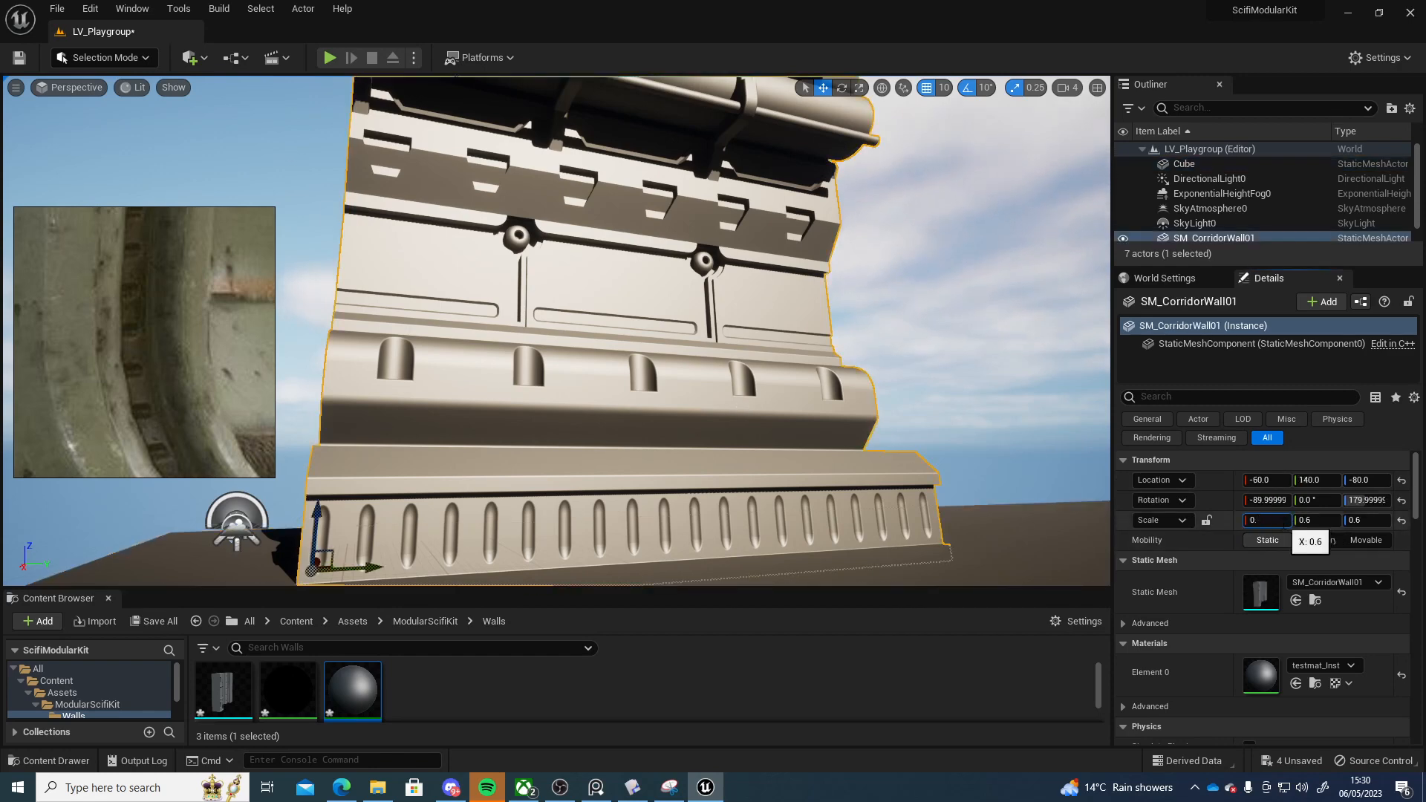
{"action": "key", "text": "Tab"}
{"action": "type", "text": "0"}
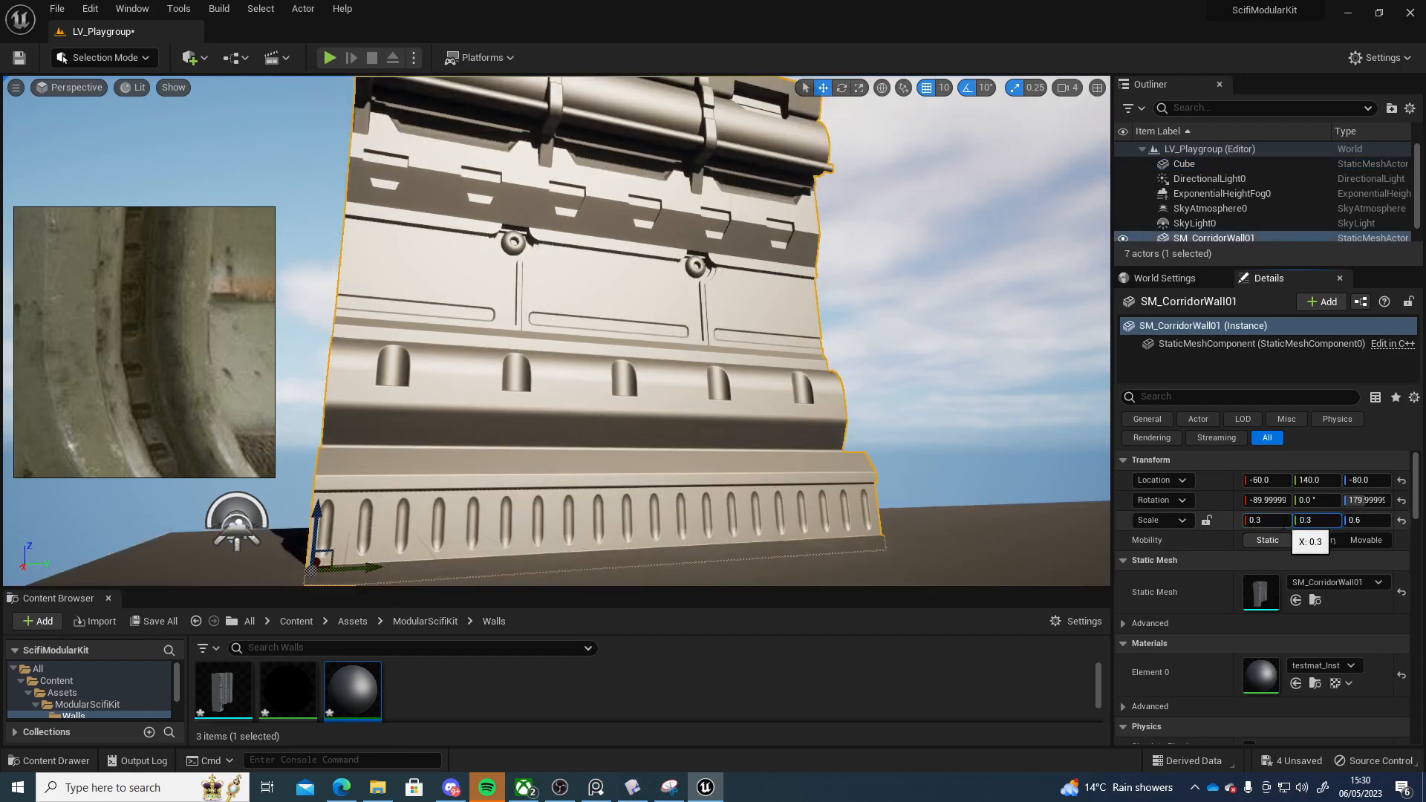
{"action": "key", "text": "Tab"}
{"action": "type", "text": "0.3"}
{"action": "key", "text": "Return"}
Play the level from the floor slab to check the rescaled wall, then stop playing
{"action": "right_click_drag", "start_coordinate": [370, 374], "coordinate": [364, 483]}
{"action": "right_click", "coordinate": [370, 374]}
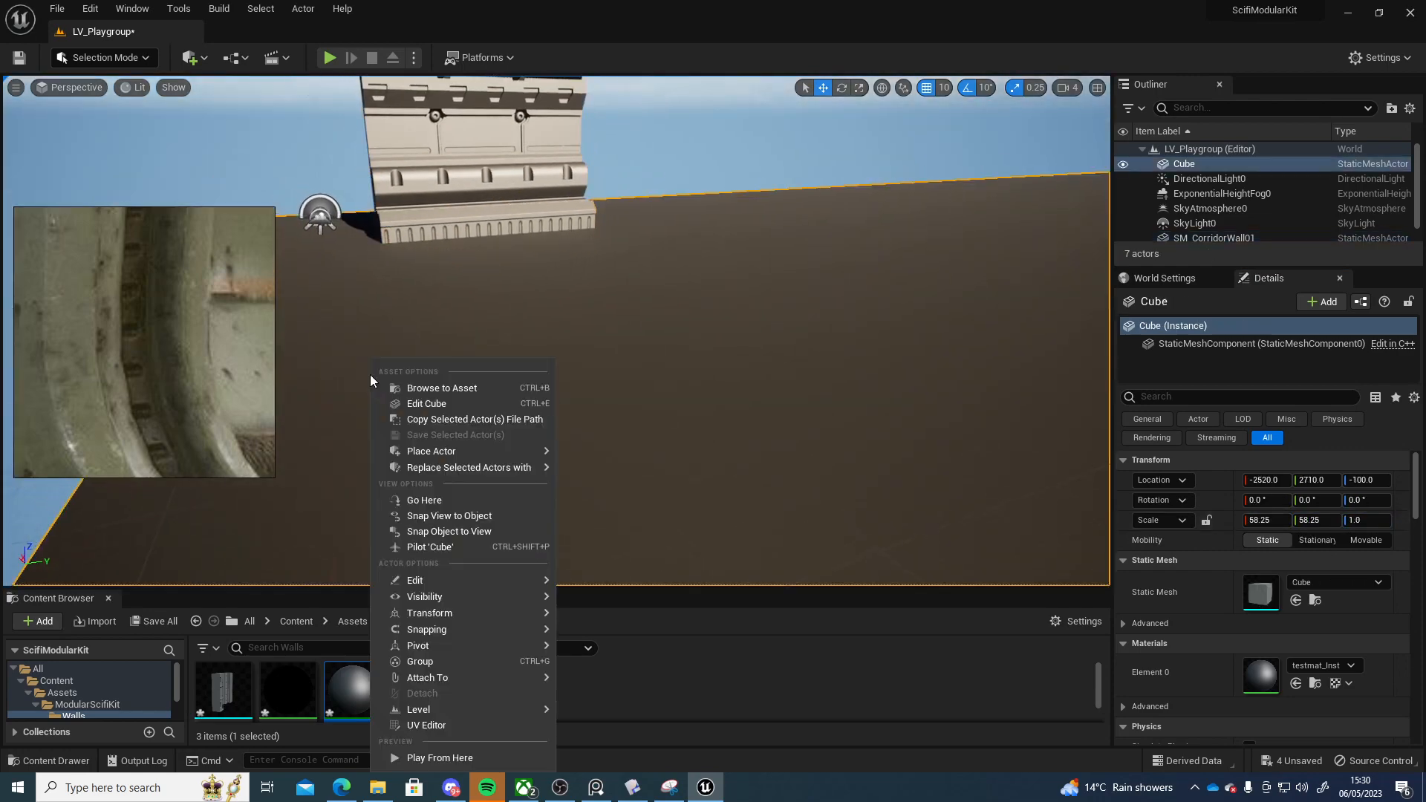
{"action": "left_click", "coordinate": [459, 758]}
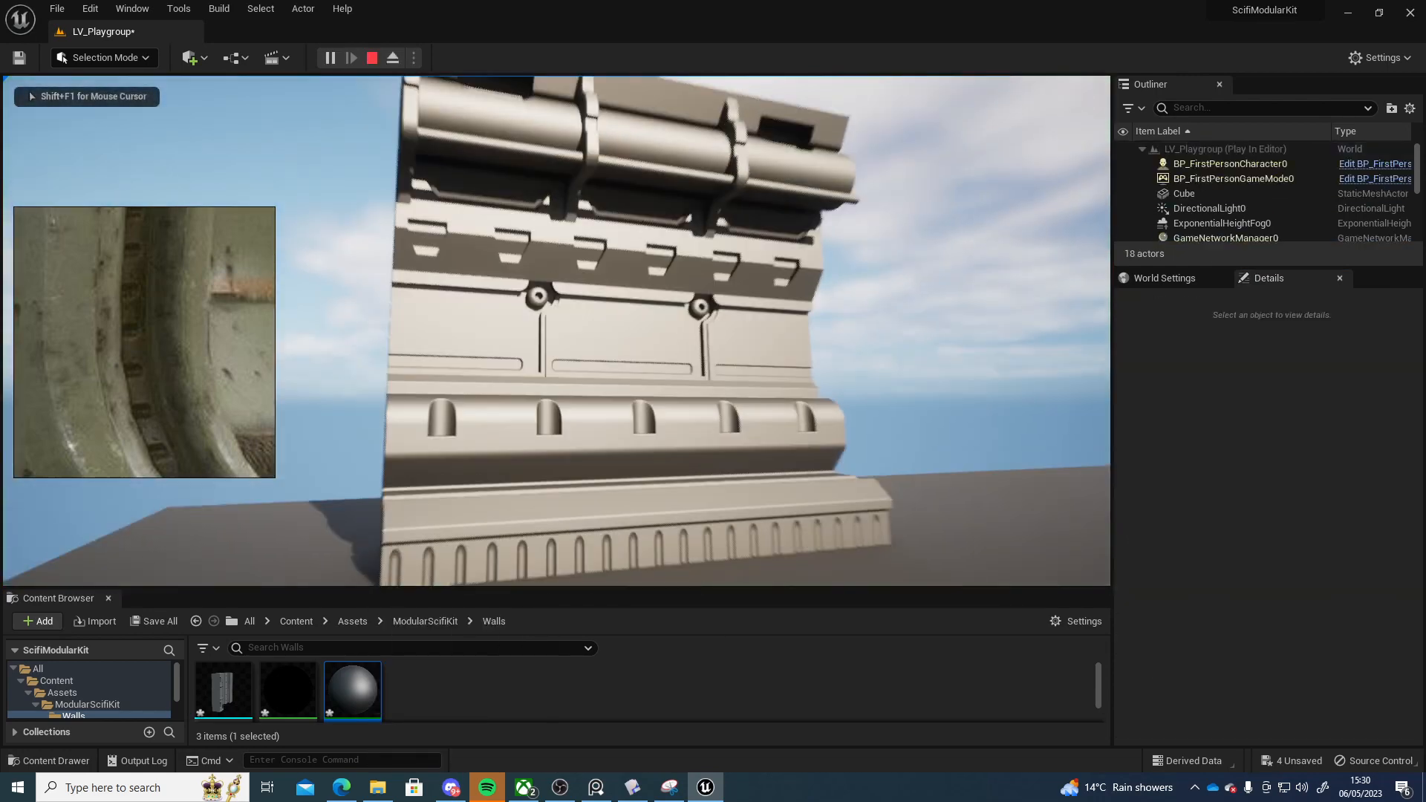
{"action": "key", "text": "Escape"}
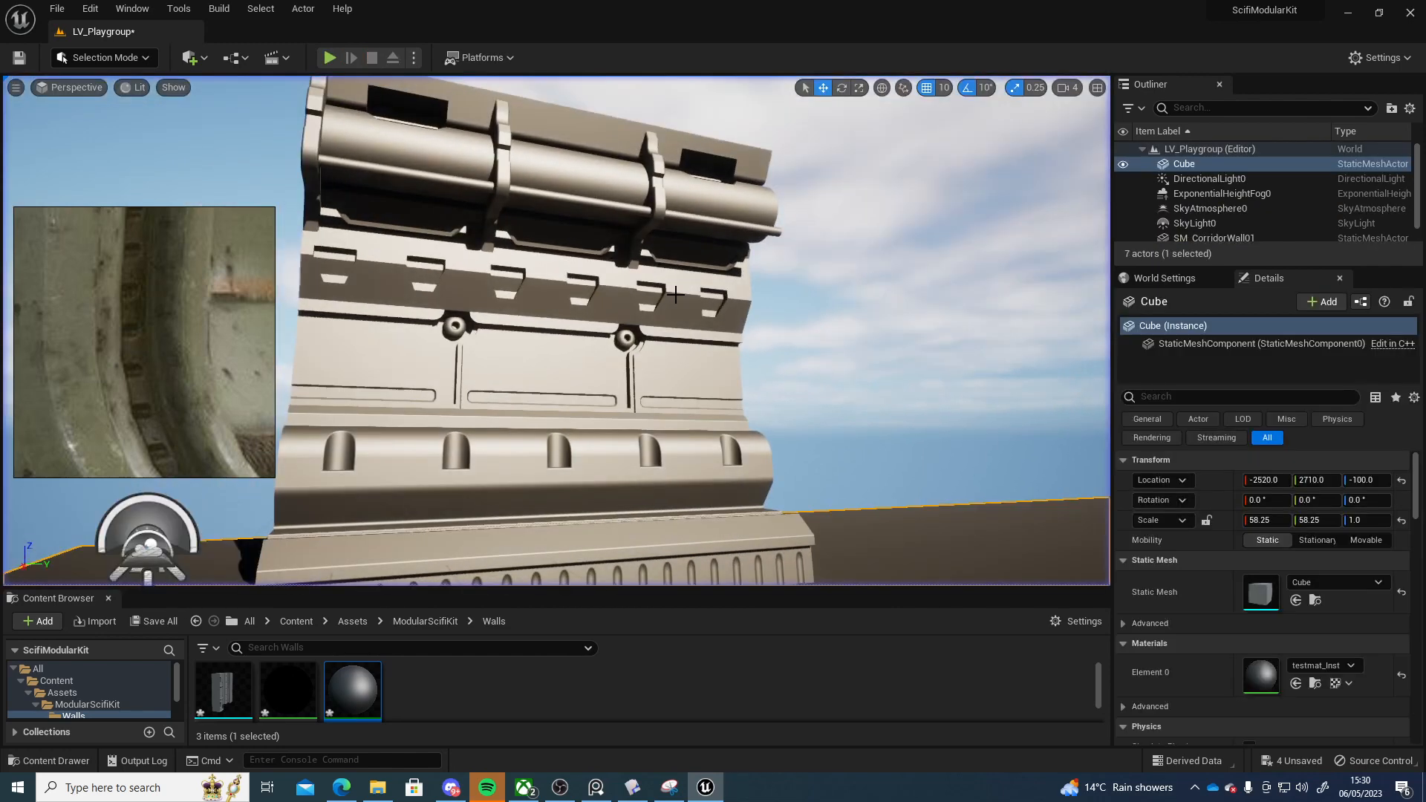
Set the corridor wall's scale to 0.2 on X, Y and Z
{"action": "left_click", "coordinate": [1279, 517]}
{"action": "type", "text": "0.2"}
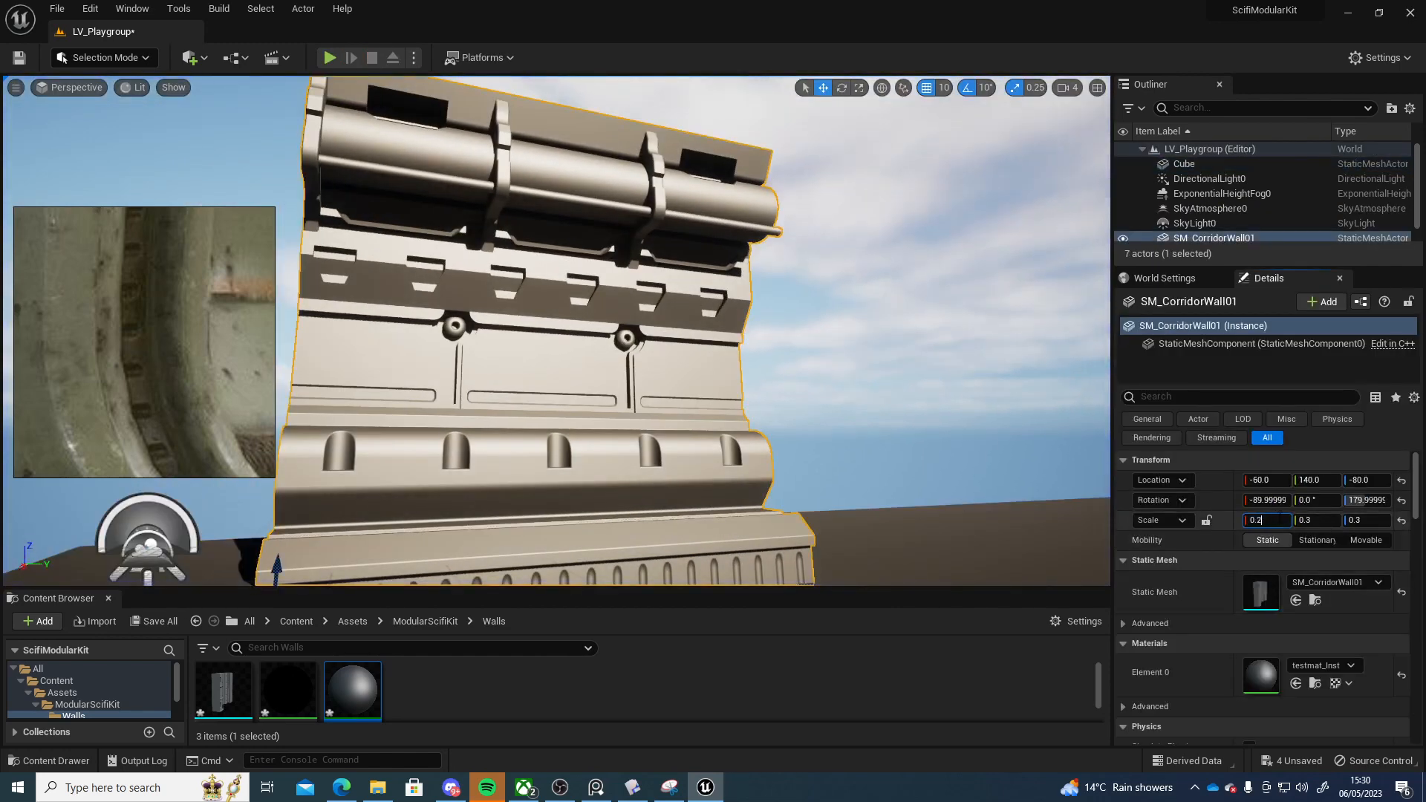
{"action": "key", "text": "Tab"}
{"action": "type", "text": "0.2"}
{"action": "key", "text": "Tab"}
{"action": "key", "text": "Return"}
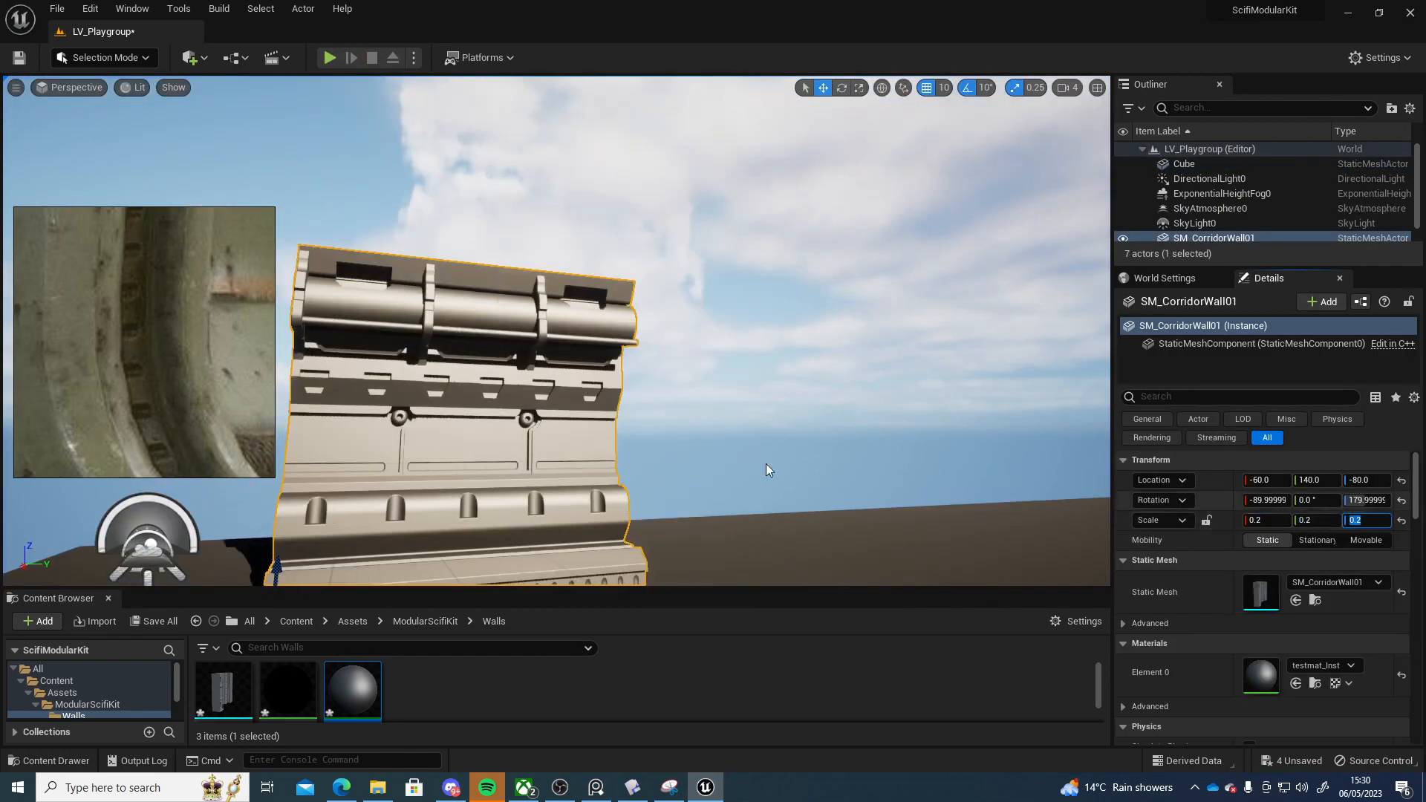
Play the level from near the wall, walk up to it, and stop playing
{"action": "key", "text": "s"}
{"action": "right_click_drag", "start_coordinate": [765, 463], "coordinate": [519, 438]}
{"action": "right_click", "coordinate": [518, 432]}
{"action": "left_click", "coordinate": [564, 421]}
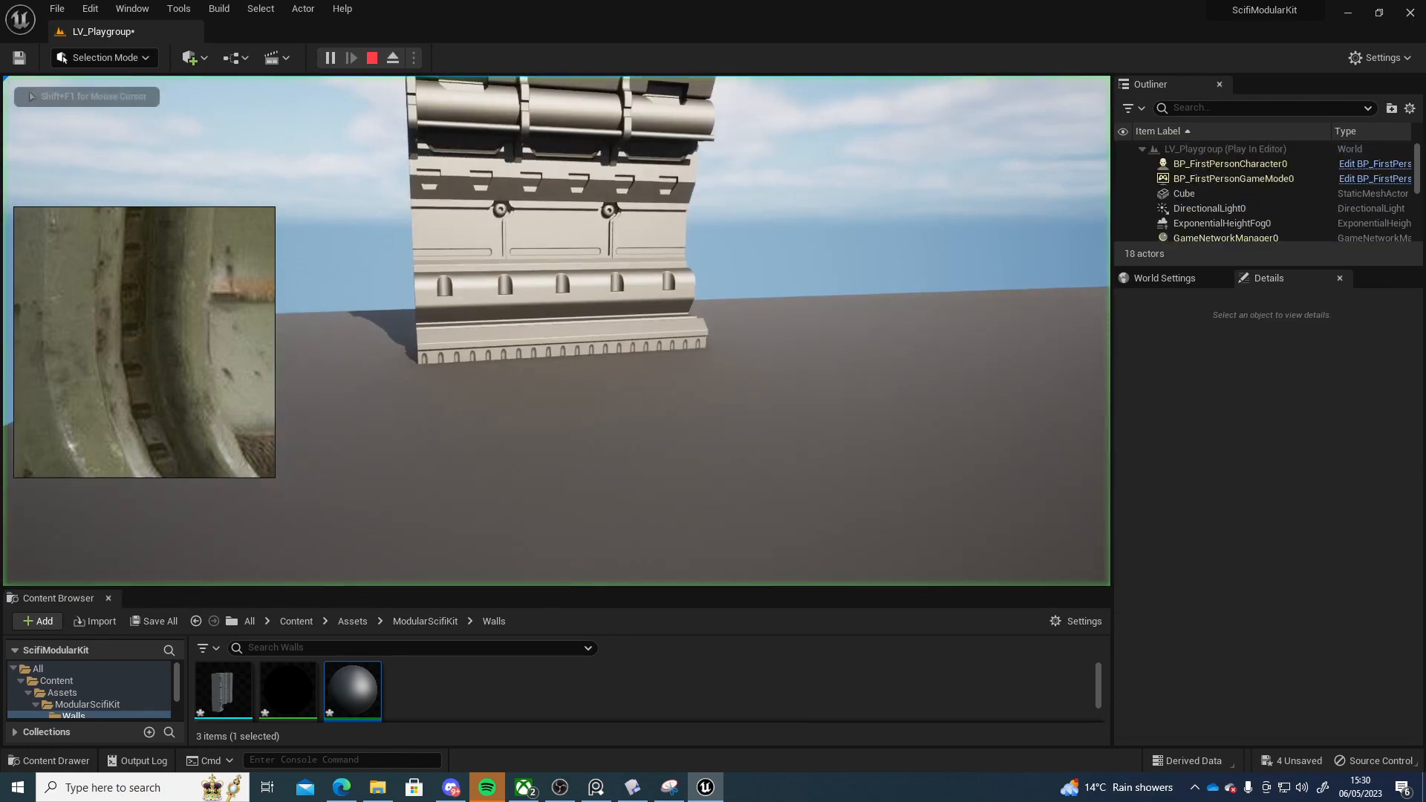
{"action": "key", "text": "w"}
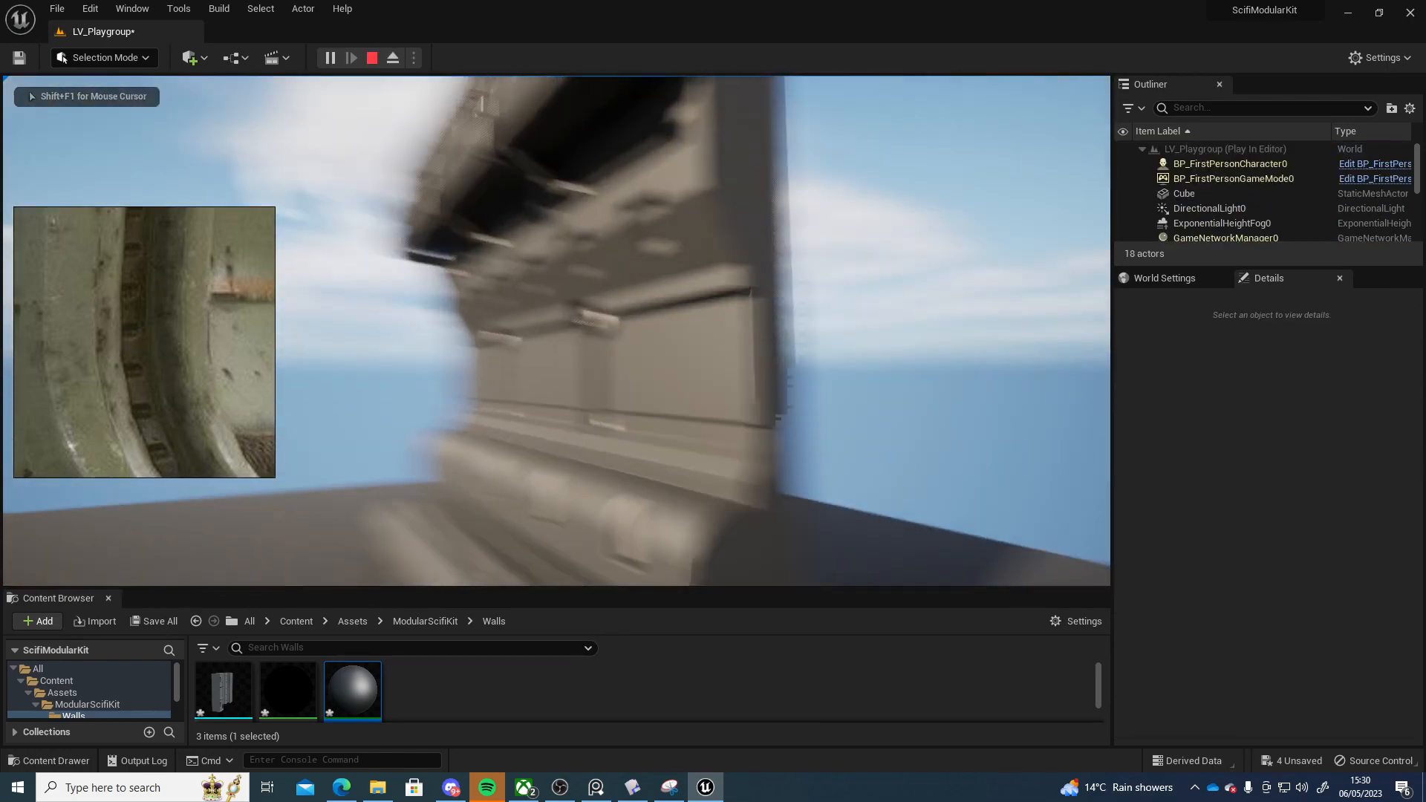
{"action": "key", "text": "Escape"}
Duplicate the corridor wall and place the copy directly next to it along the floor
{"action": "right_click_drag", "start_coordinate": [397, 374], "coordinate": [505, 460]}
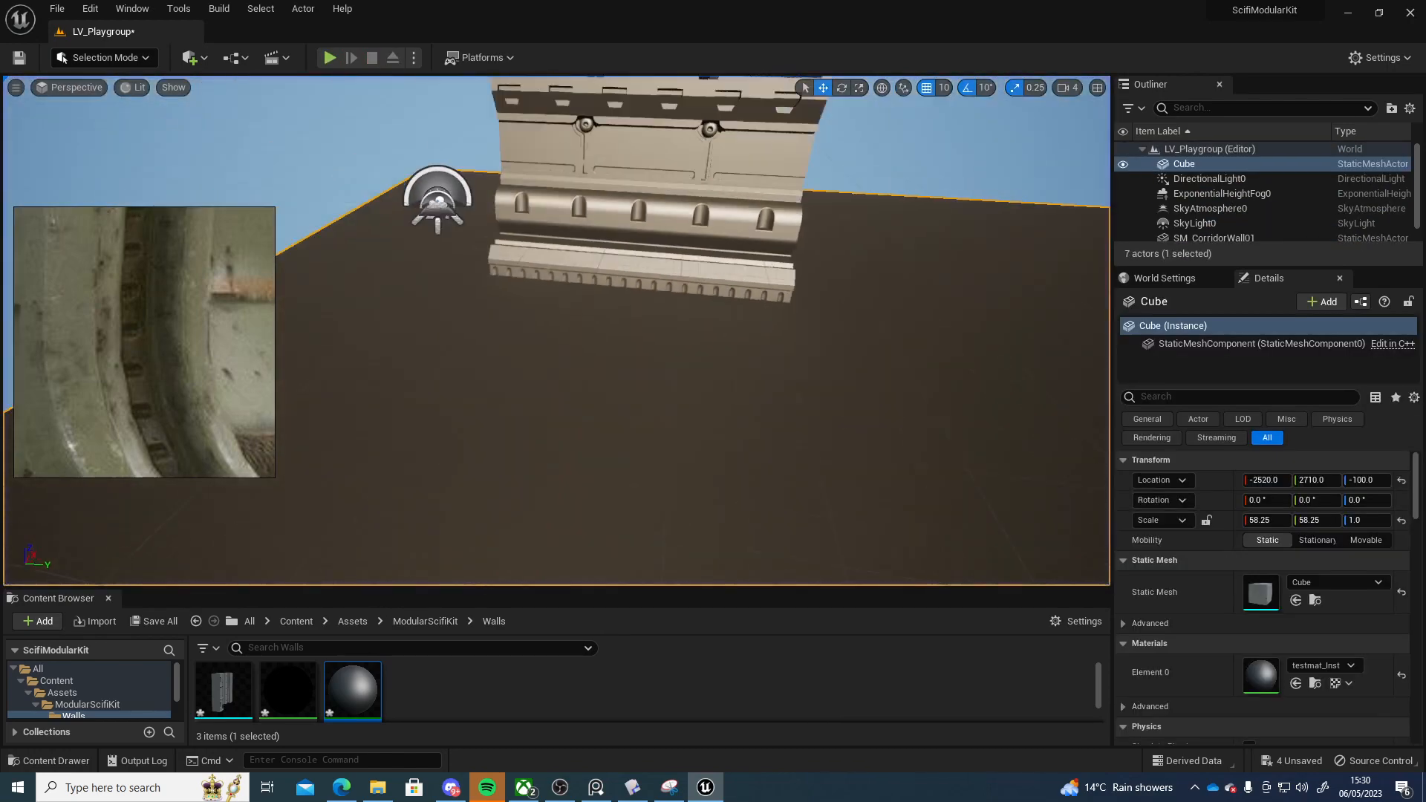
{"action": "right_click_drag", "start_coordinate": [476, 347], "coordinate": [713, 353]}
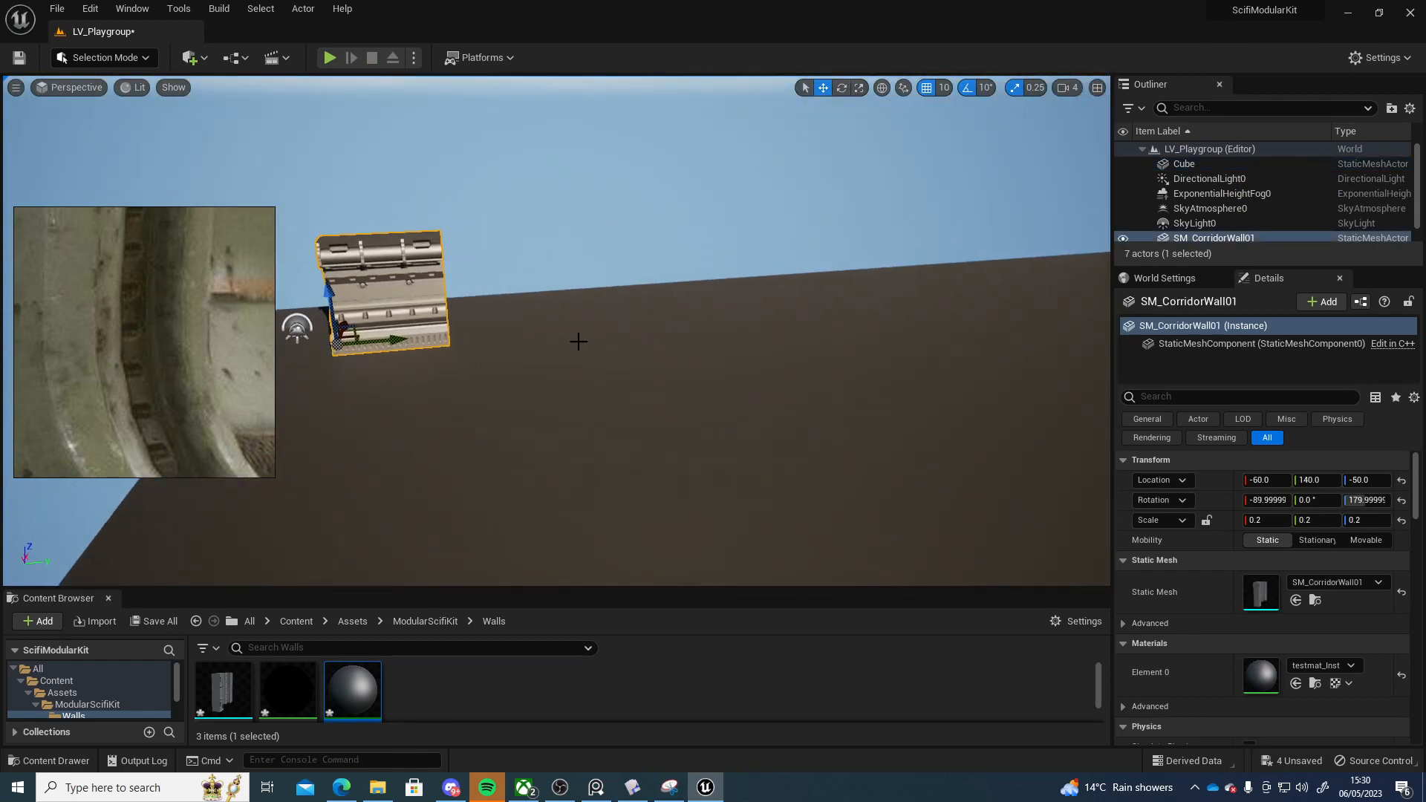
{"action": "left_click_drag", "start_coordinate": [380, 339], "coordinate": [382, 339], "text": "alt"}
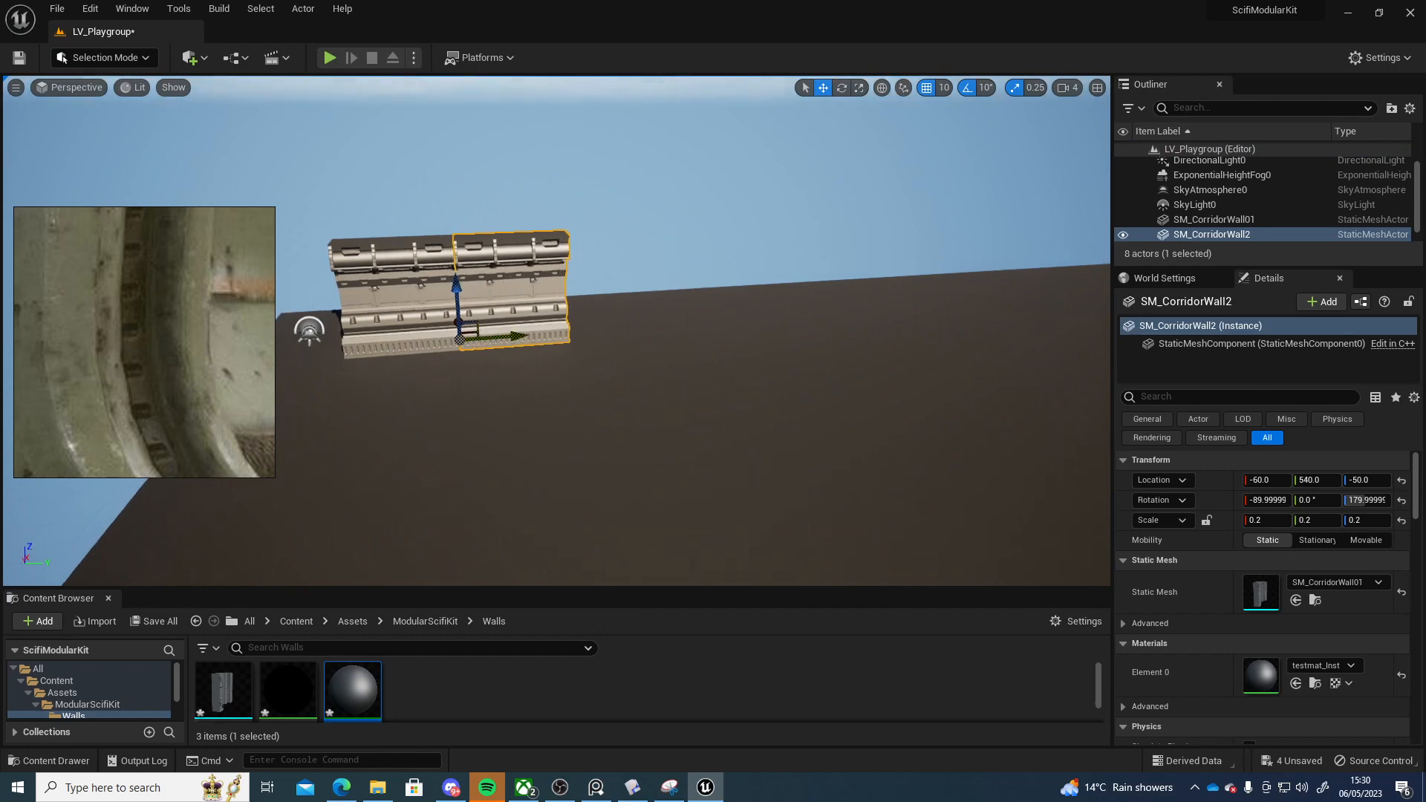
{"action": "key", "text": "w"}
{"action": "right_click_drag", "start_coordinate": [549, 342], "coordinate": [446, 293]}
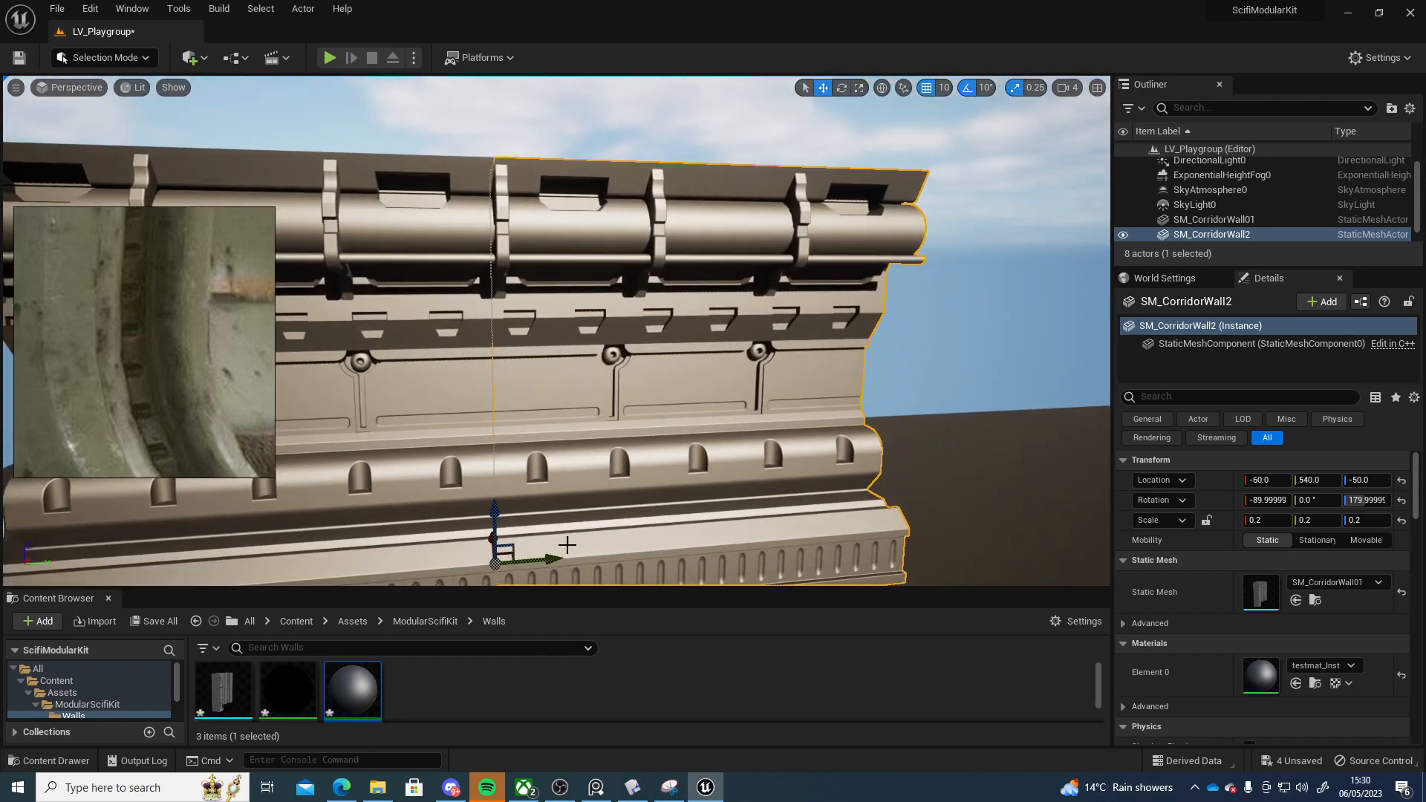
{"action": "left_click_drag", "start_coordinate": [553, 563], "coordinate": [553, 563]}
{"action": "key", "text": "Escape"}
Select both wall segments and duplicate them along the same line to extend the wall to four segments
{"action": "right_click_drag", "start_coordinate": [556, 540], "coordinate": [356, 572]}
{"action": "key", "text": "w"}
{"action": "right_click_drag", "start_coordinate": [557, 334], "coordinate": [545, 443]}
{"action": "key", "text": "w"}
{"action": "key", "text": "s"}
{"action": "key", "text": "w"}
{"action": "key", "text": "s"}
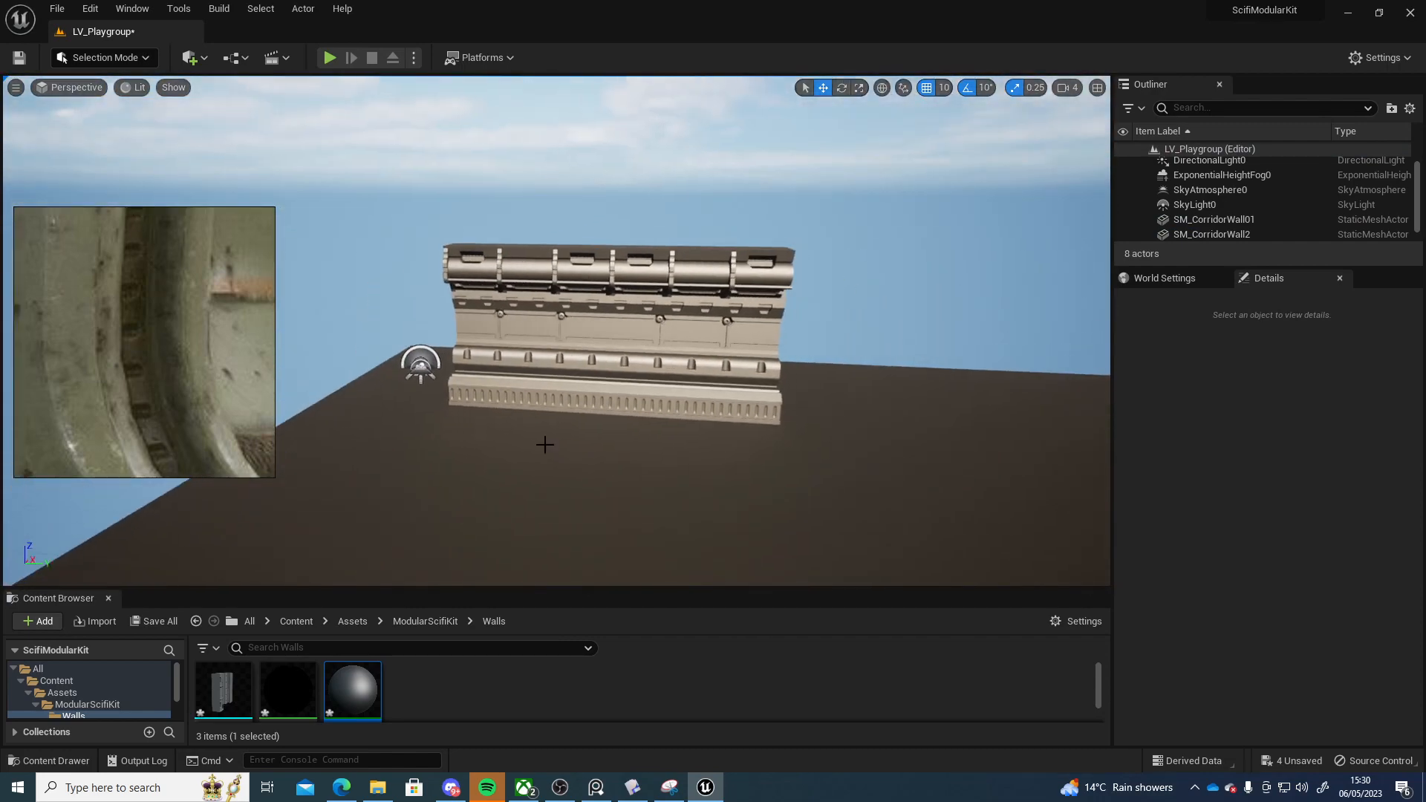
{"action": "left_click", "coordinate": [706, 372]}
{"action": "left_click", "coordinate": [718, 406], "text": "ctrl"}
{"action": "left_click_drag", "start_coordinate": [661, 402], "coordinate": [1011, 405], "text": "alt"}
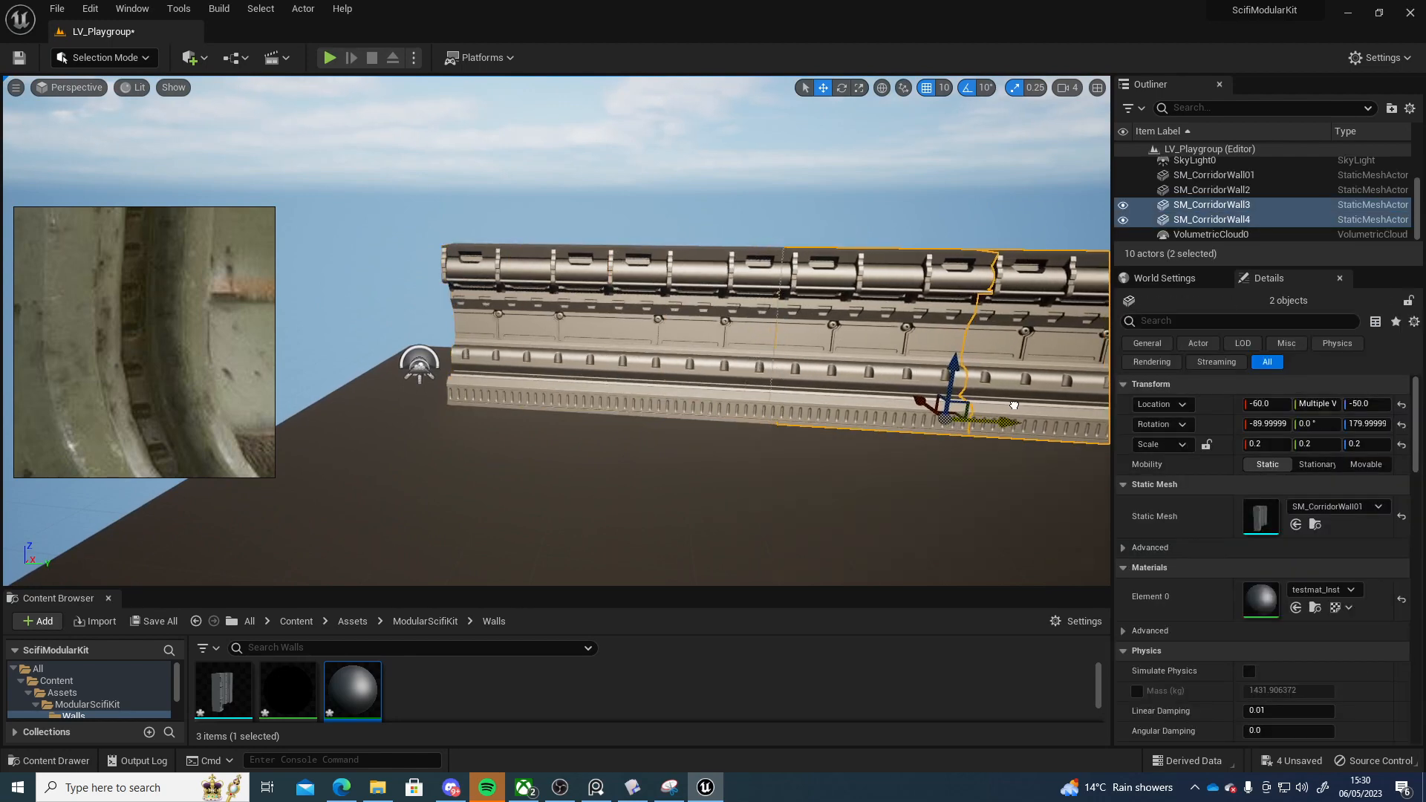
Duplicate all four wall segments and rotate the copies 180 degrees to face the other way
{"action": "left_click", "coordinate": [588, 372], "text": "ctrl"}
{"action": "key", "text": "s"}
{"action": "right_click_drag", "start_coordinate": [588, 372], "coordinate": [622, 390]}
{"action": "key", "text": "a"}
{"action": "key", "text": "d"}
{"action": "mouse_move", "coordinate": [558, 309]}
{"action": "right_mouse_down"}
{"action": "mouse_move", "coordinate": [505, 294]}
{"action": "mouse_move", "coordinate": [550, 298]}
{"action": "right_mouse_up"}
{"action": "key", "text": "e"}
{"action": "key", "text": "s"}
{"action": "key", "text": "w"}
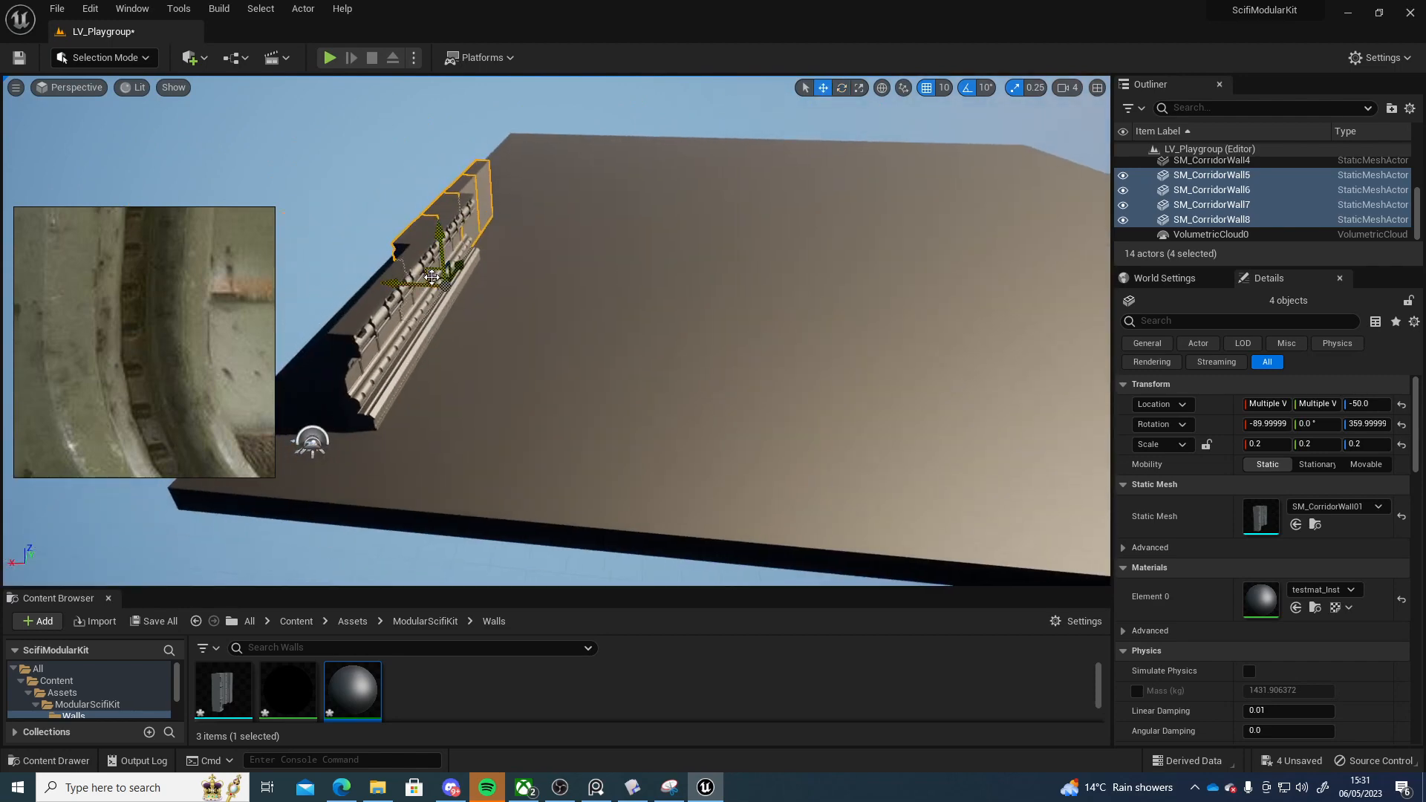
Move the rotated wall copies across the floor to form the opposite side of the corridor
{"action": "left_click_drag", "start_coordinate": [437, 280], "coordinate": [517, 373]}
{"action": "key", "text": "d"}
{"action": "right_click_drag", "start_coordinate": [517, 374], "coordinate": [397, 382]}
{"action": "key", "text": "a"}
{"action": "key", "text": "s"}
{"action": "left_click_drag", "start_coordinate": [764, 477], "coordinate": [777, 476]}
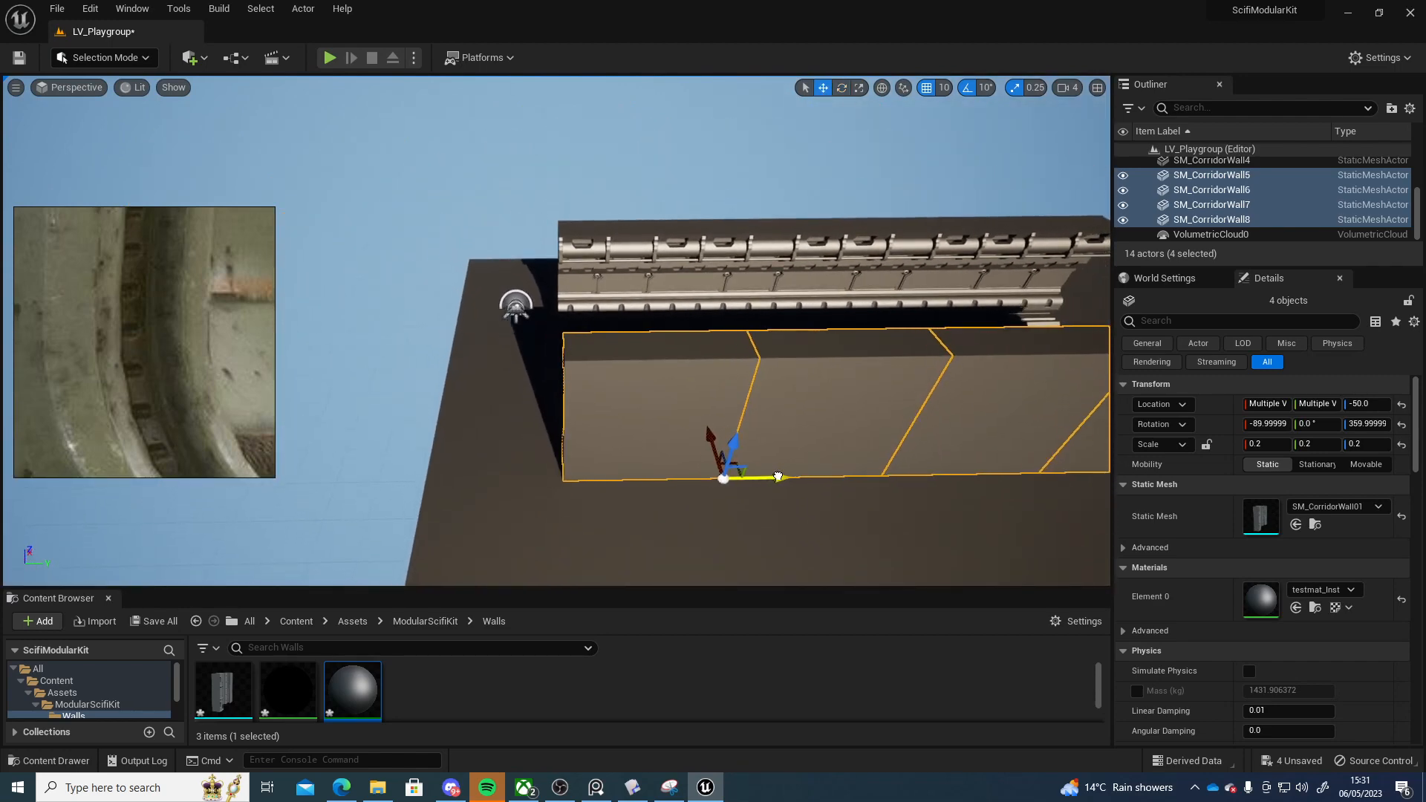
{"action": "key", "text": "a"}
{"action": "right_click_drag", "start_coordinate": [773, 476], "coordinate": [779, 417]}
{"action": "key", "text": "s"}
{"action": "left_click", "coordinate": [815, 356]}
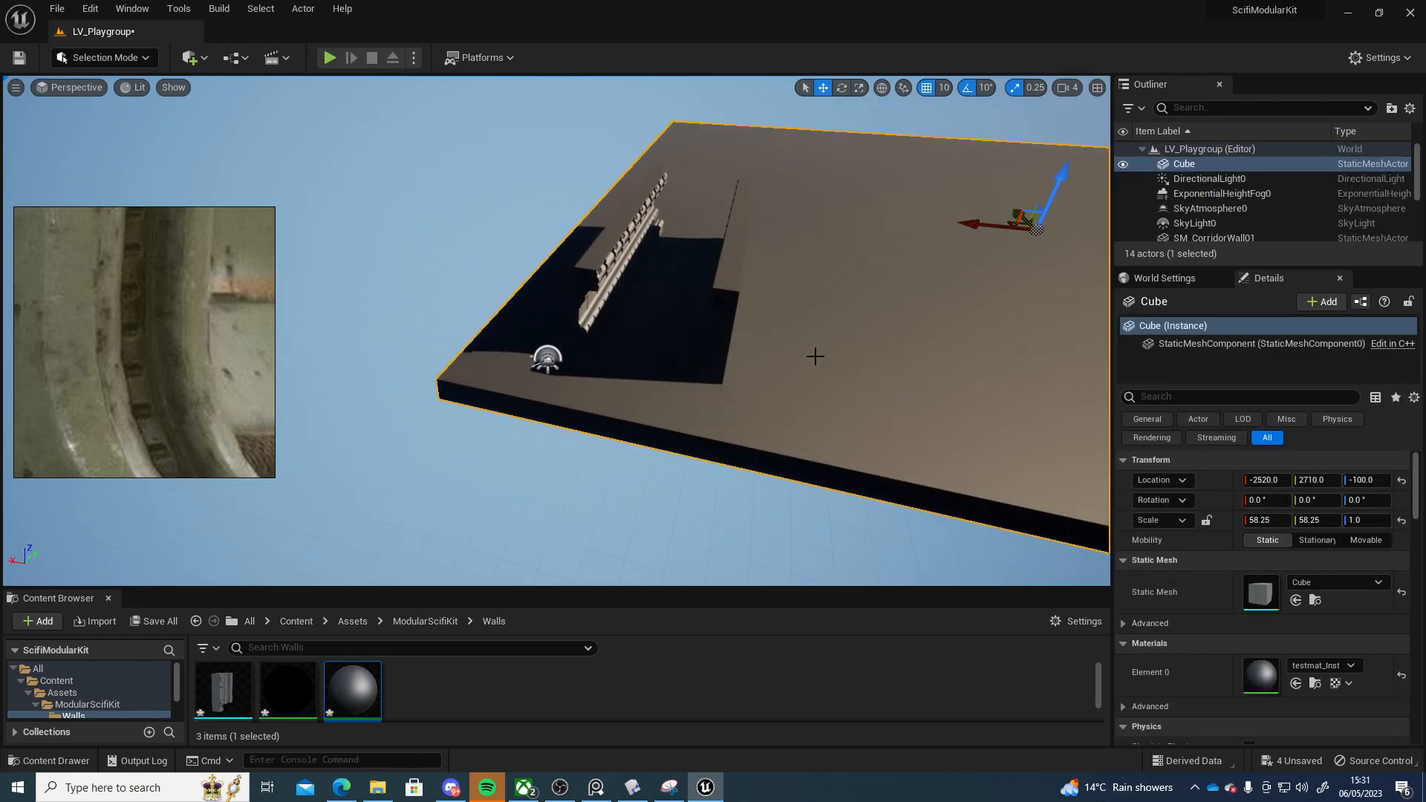
Duplicate the floor slab and raise the copy to a height of 460 to form the corridor ceiling
{"action": "left_click_drag", "start_coordinate": [1065, 178], "coordinate": [1098, 97], "text": "alt"}
{"action": "right_click_drag", "start_coordinate": [1099, 97], "coordinate": [1129, 29]}
{"action": "key", "text": "w"}
{"action": "right_click_drag", "start_coordinate": [891, 271], "coordinate": [873, 329]}
{"action": "key", "text": "s"}
{"action": "left_click_drag", "start_coordinate": [832, 300], "coordinate": [831, 297]}
{"action": "key", "text": "w"}
{"action": "right_click_drag", "start_coordinate": [830, 297], "coordinate": [799, 354]}
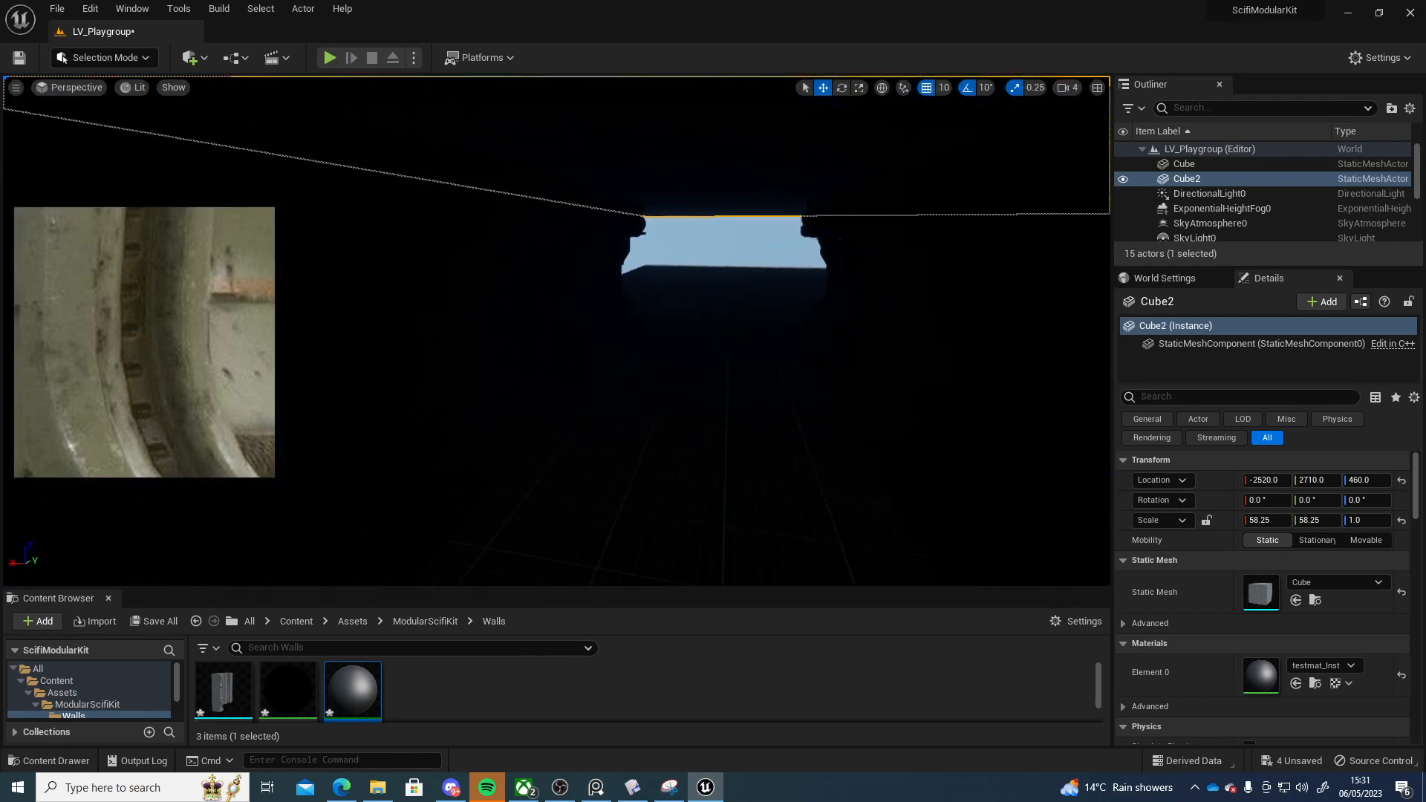
Add a Point Light and position it inside the corridor just under the ceiling
{"action": "left_click", "coordinate": [190, 57]}
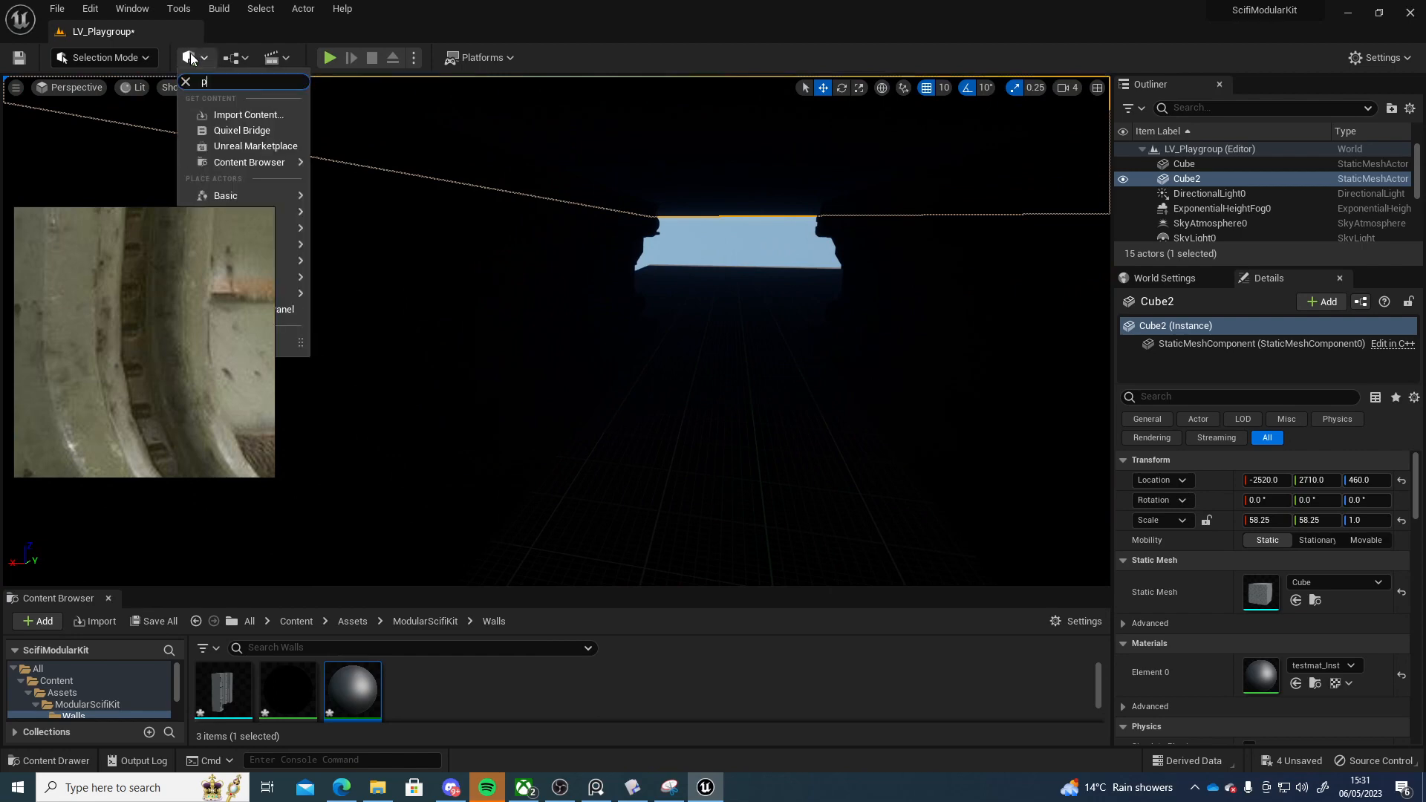
{"action": "type", "text": "point"}
{"action": "left_click_drag", "start_coordinate": [260, 109], "coordinate": [717, 447]}
{"action": "left_click_drag", "start_coordinate": [724, 372], "coordinate": [767, 159]}
{"action": "right_click_drag", "start_coordinate": [767, 159], "coordinate": [765, 195]}
{"action": "left_click_drag", "start_coordinate": [691, 139], "coordinate": [689, 177]}
{"action": "right_click_drag", "start_coordinate": [688, 177], "coordinate": [709, 208]}
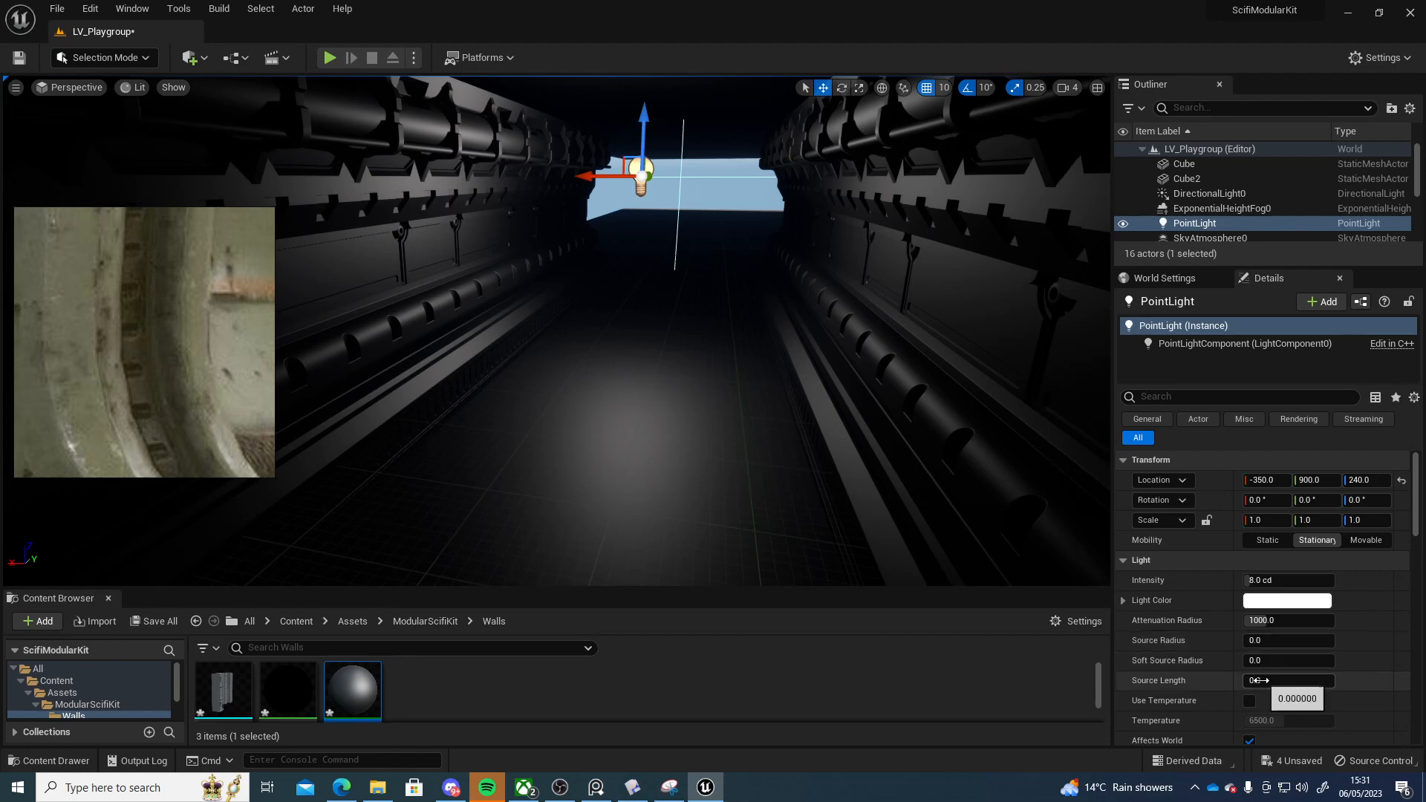
Raise the point light's attenuation radius to about 8000 and set its indirect lighting intensity to 20
{"action": "scroll", "coordinate": [1267, 670], "scroll_direction": "down", "scroll_amount": 1}
{"action": "left_click_drag", "start_coordinate": [1271, 598], "coordinate": [1293, 598]}
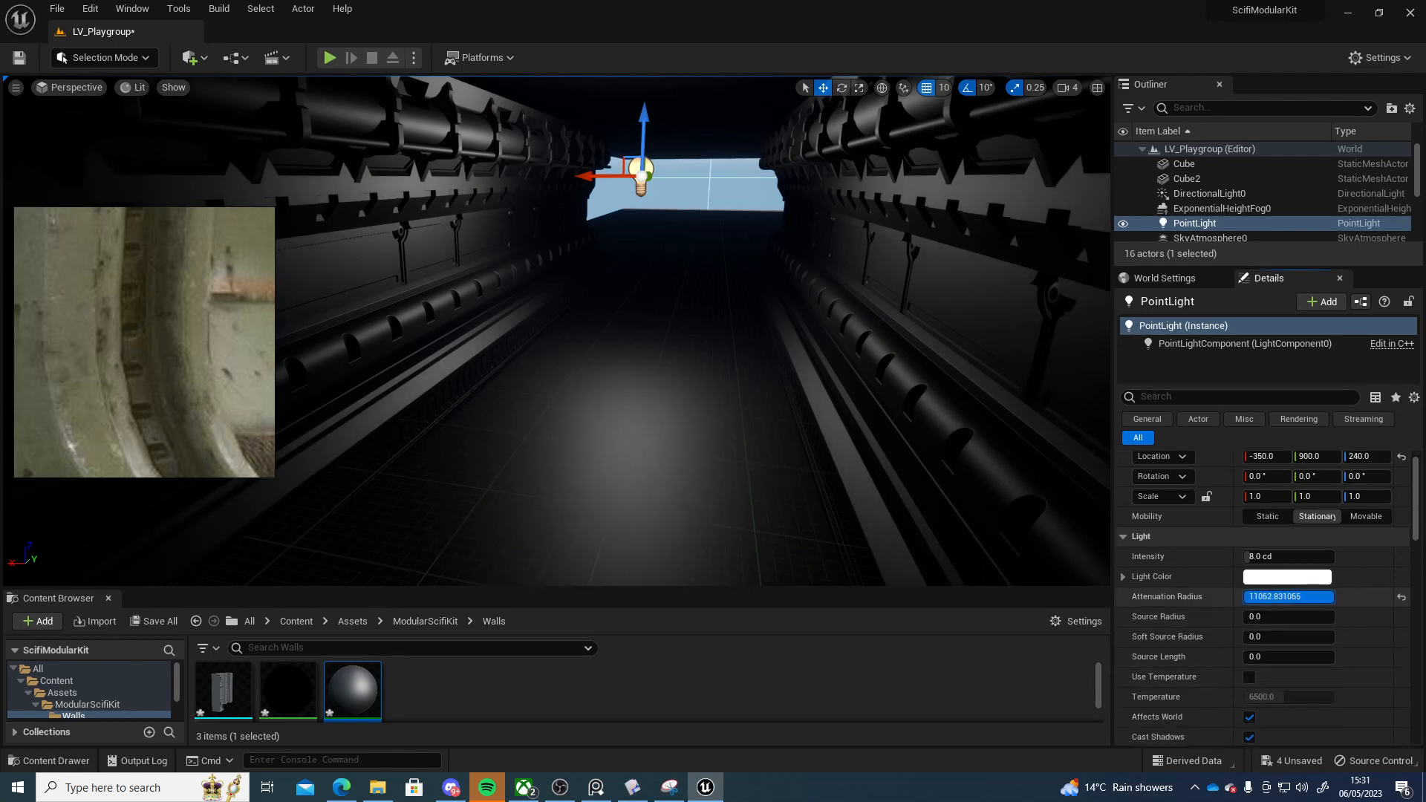
{"action": "scroll", "coordinate": [1275, 622], "scroll_direction": "down", "scroll_amount": 3}
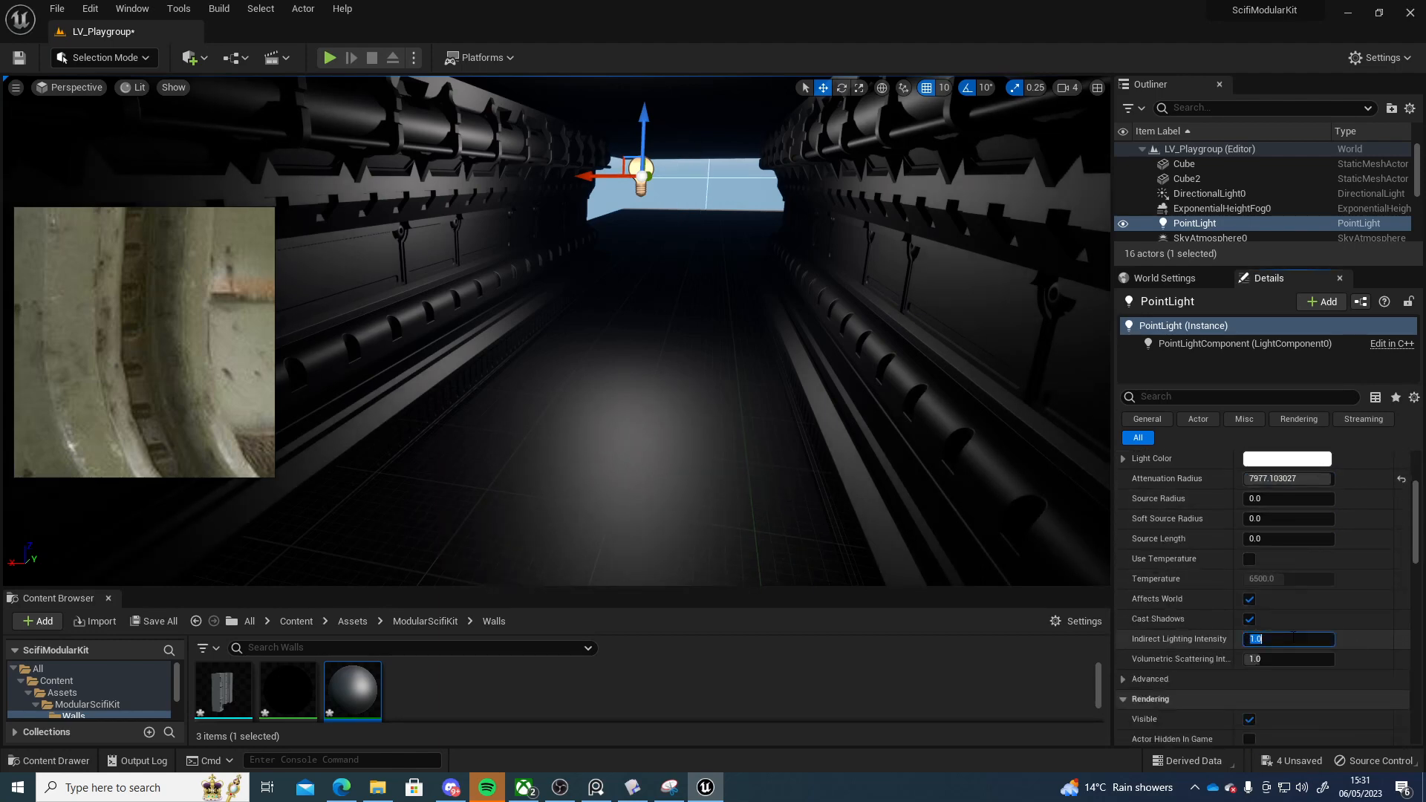
{"action": "key", "text": "Return"}
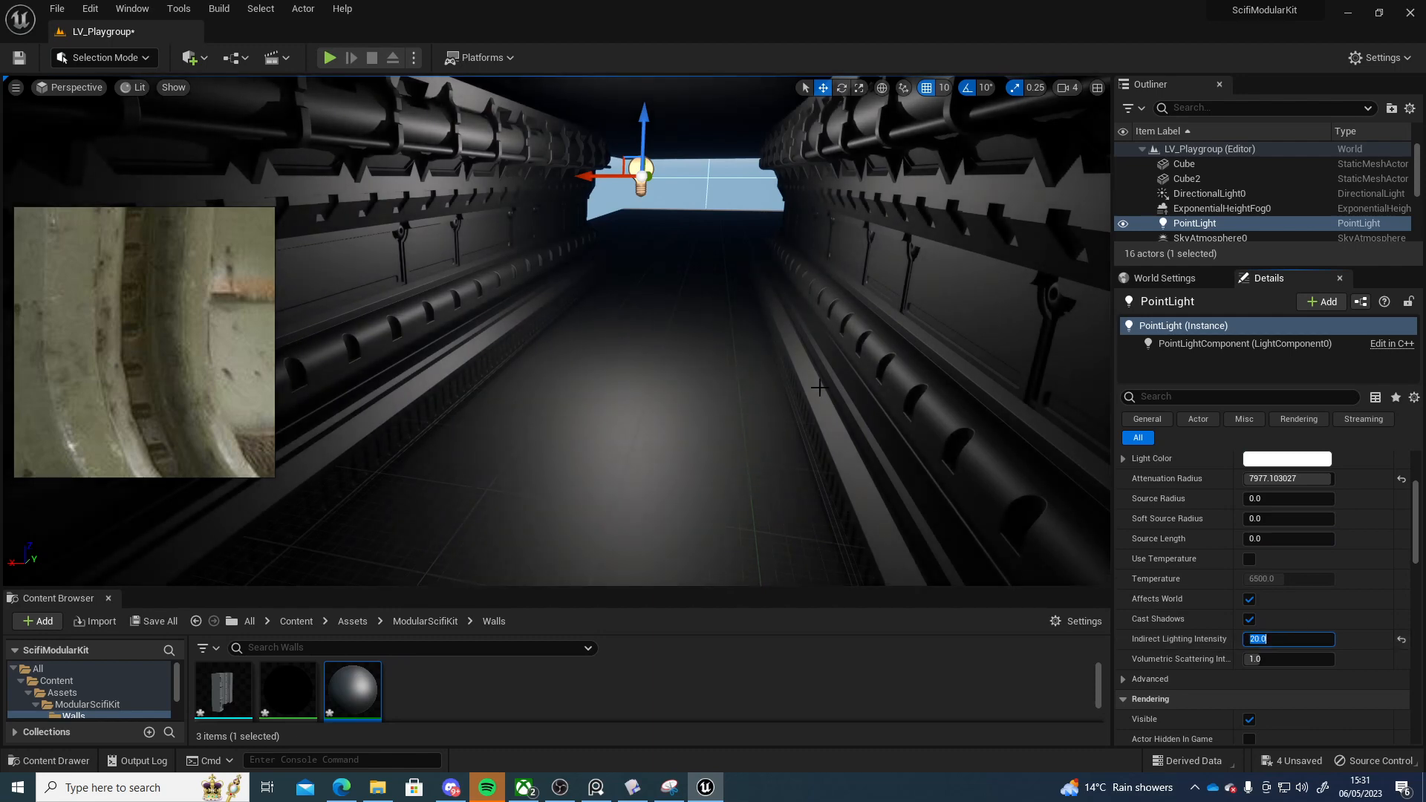
Reposition the ceiling slab over the corridor walls
{"action": "right_click_drag", "start_coordinate": [820, 388], "coordinate": [784, 331]}
{"action": "key", "text": "g"}
{"action": "left_click", "coordinate": [689, 122]}
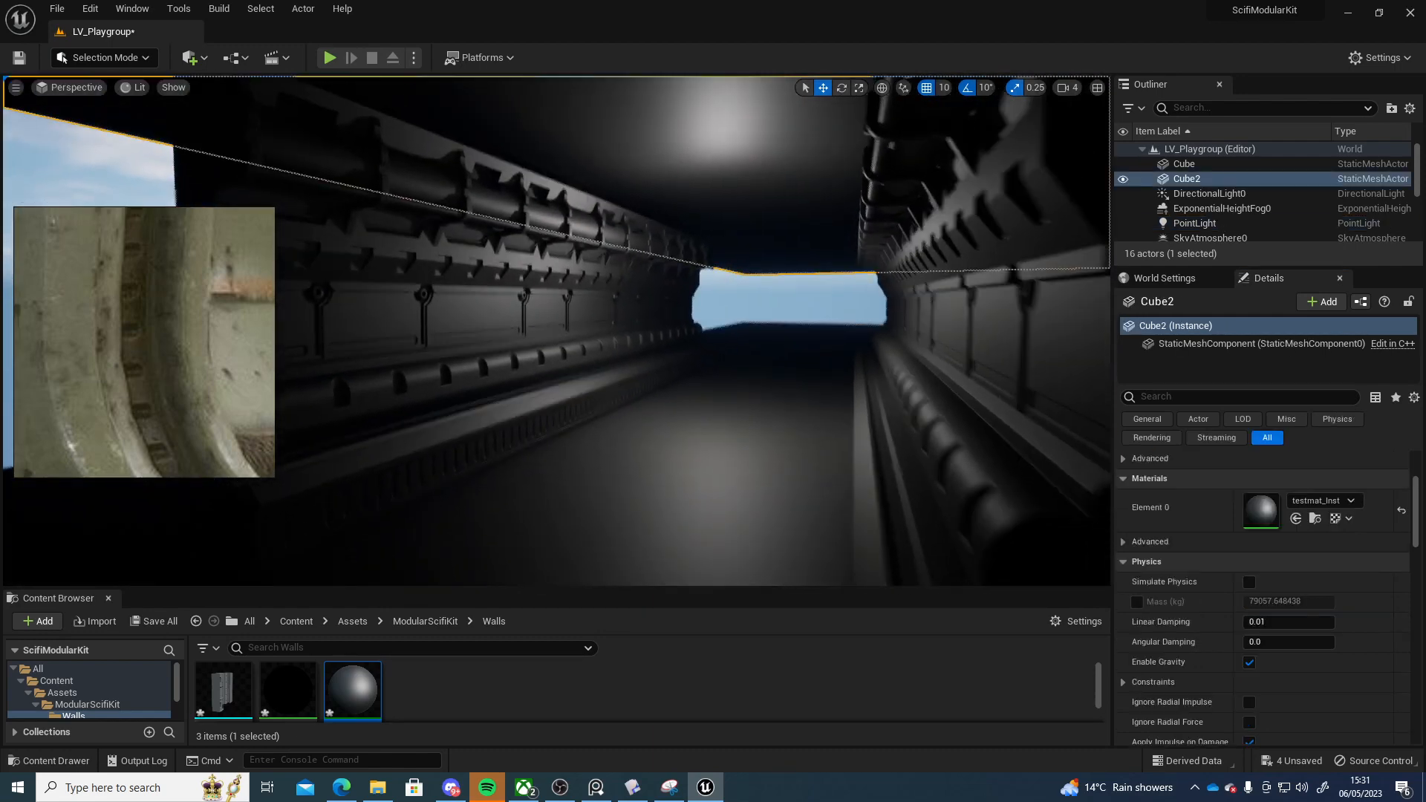
{"action": "right_click_drag", "start_coordinate": [689, 122], "coordinate": [731, 104]}
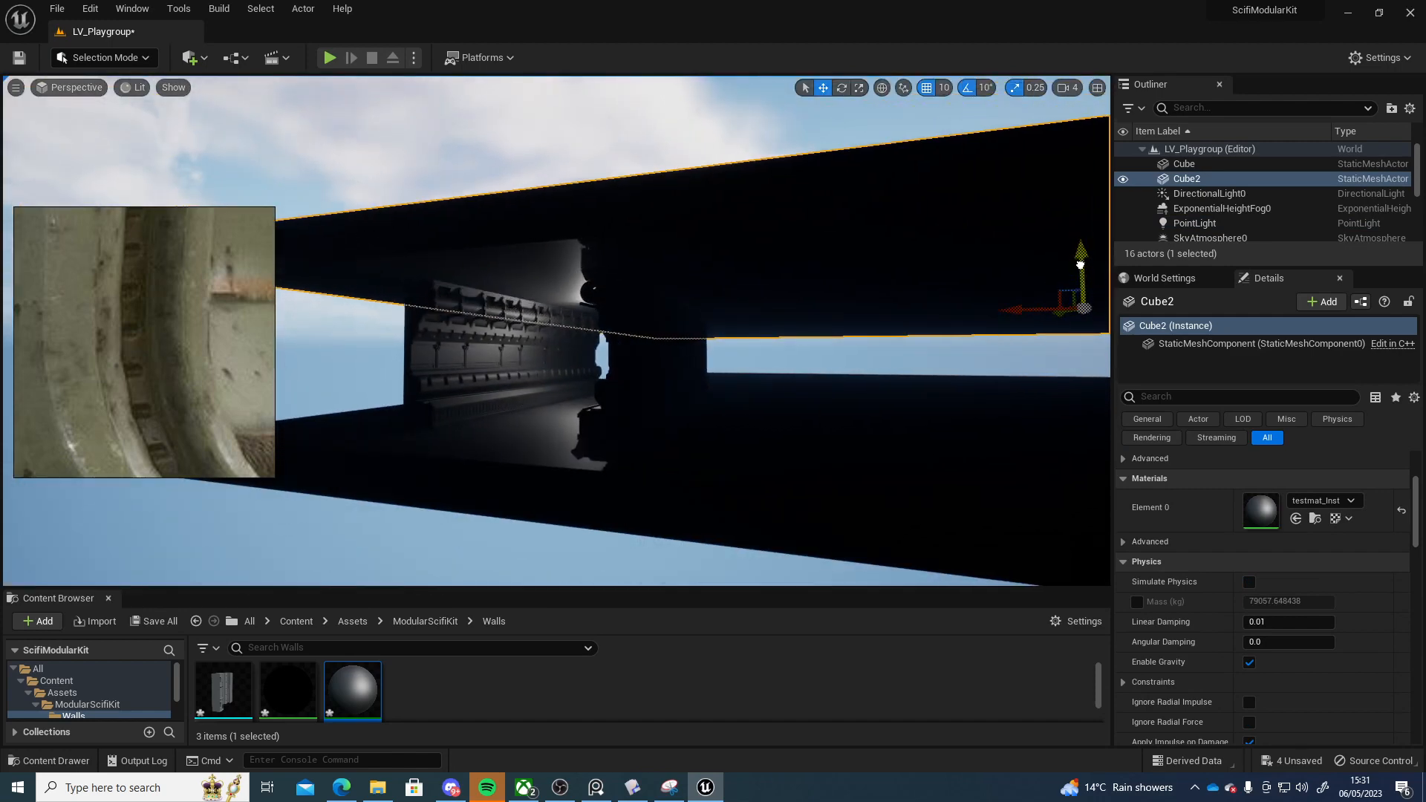
{"action": "right_click_drag", "start_coordinate": [1080, 266], "coordinate": [947, 294]}
{"action": "left_click", "coordinate": [747, 344]}
{"action": "right_click_drag", "start_coordinate": [747, 344], "coordinate": [806, 360]}
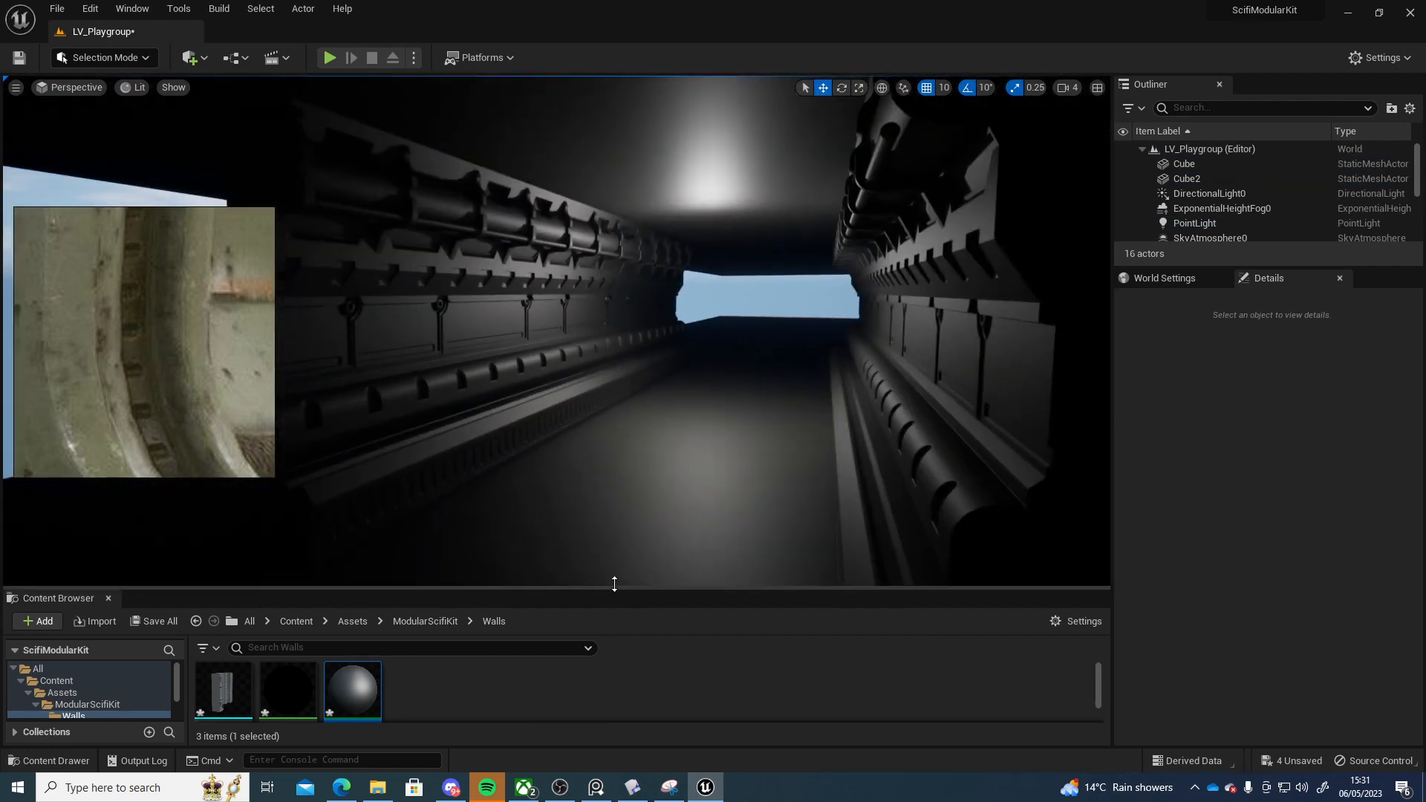
Play from the current view in fullscreen and walk through the corridor to inspect it
{"action": "right_click", "coordinate": [613, 556]}
{"action": "left_click", "coordinate": [662, 553]}
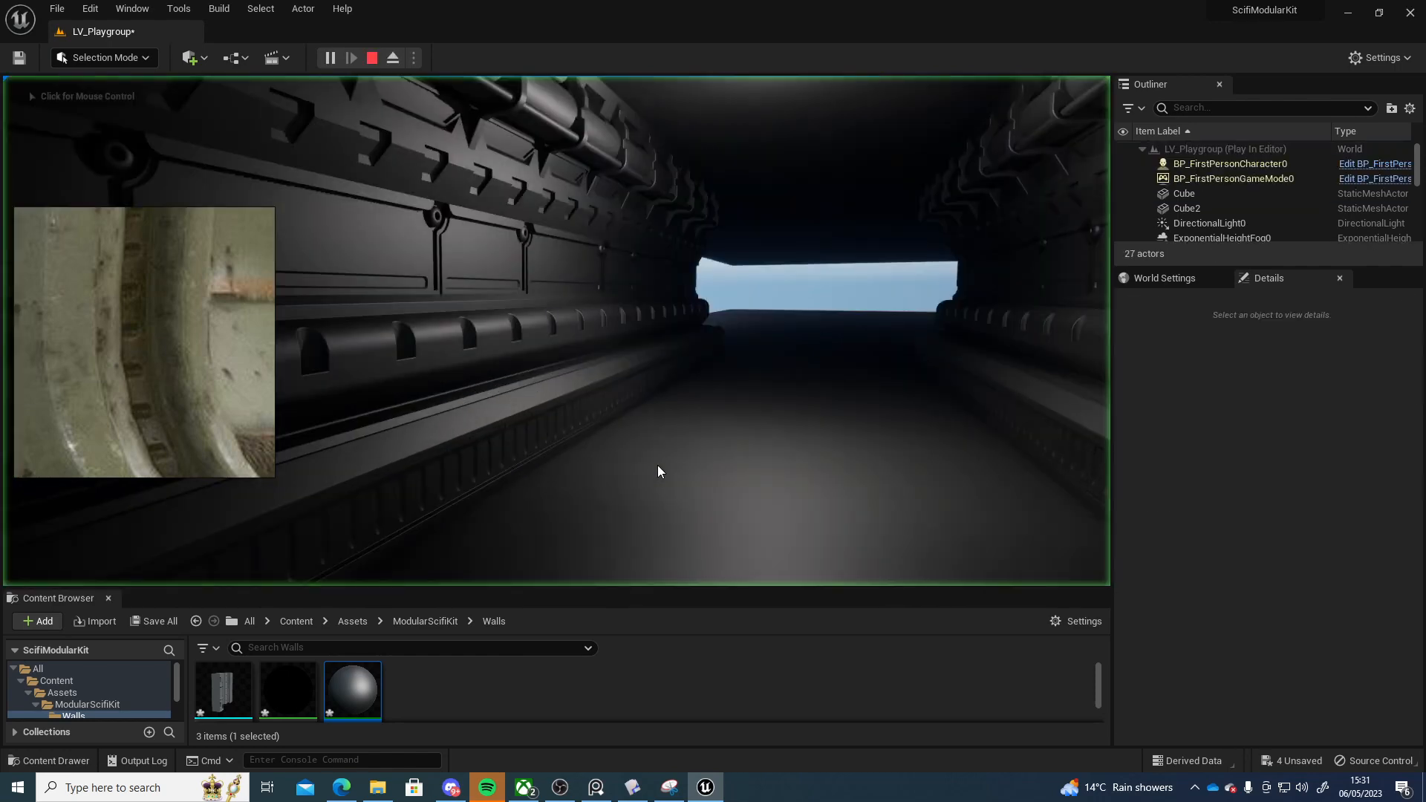
{"action": "key", "text": "F11"}
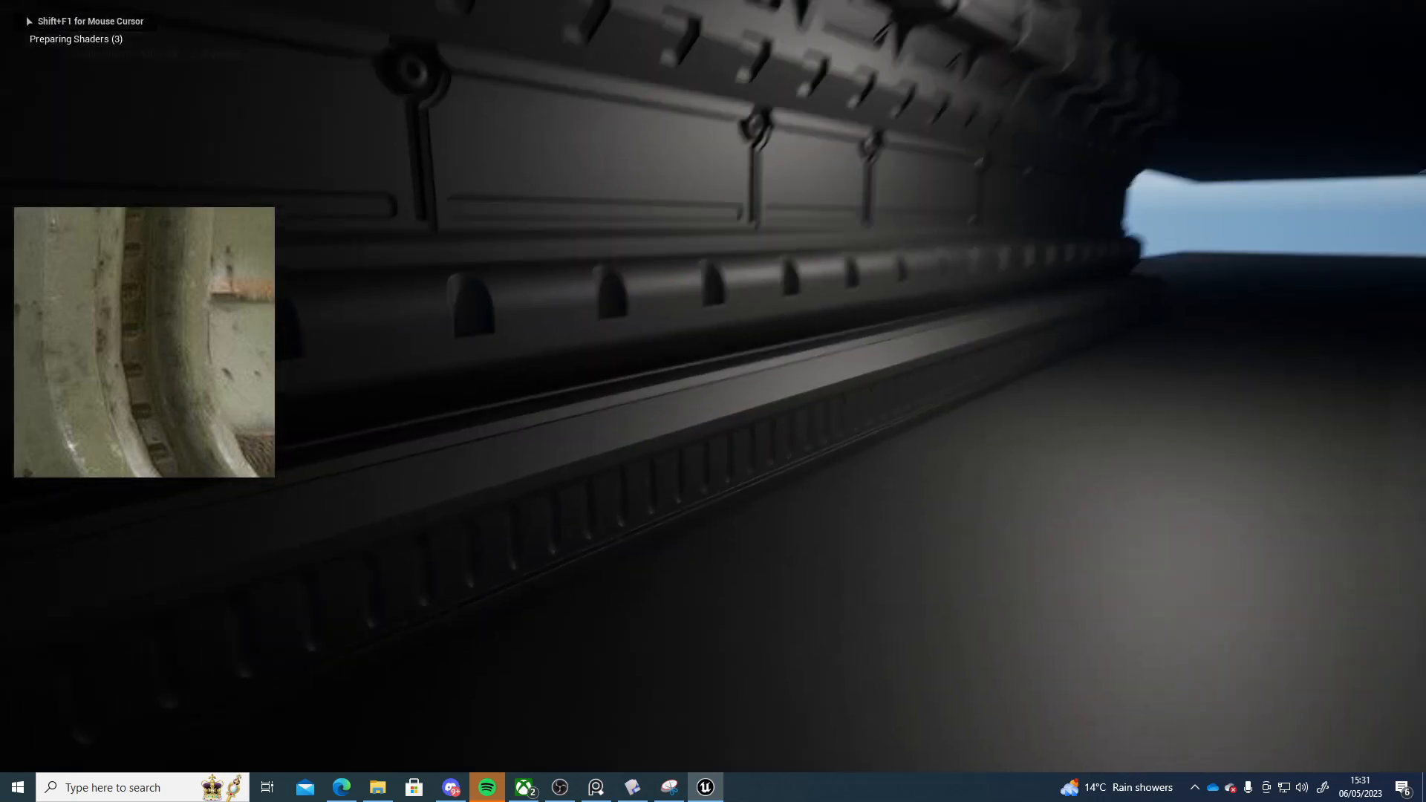
{"action": "key", "text": "s"}
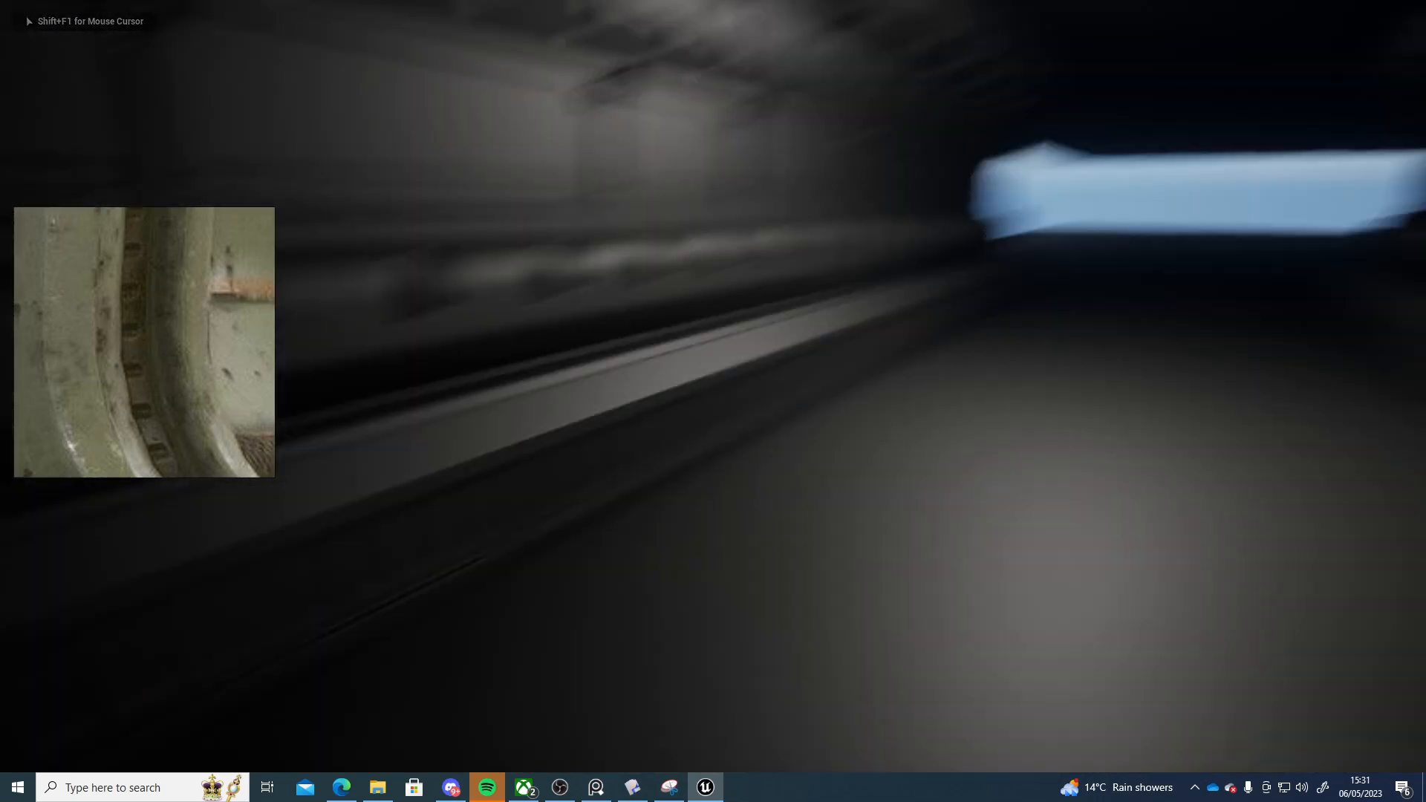
{"action": "key", "text": "w"}
{"action": "key", "text": "w"}
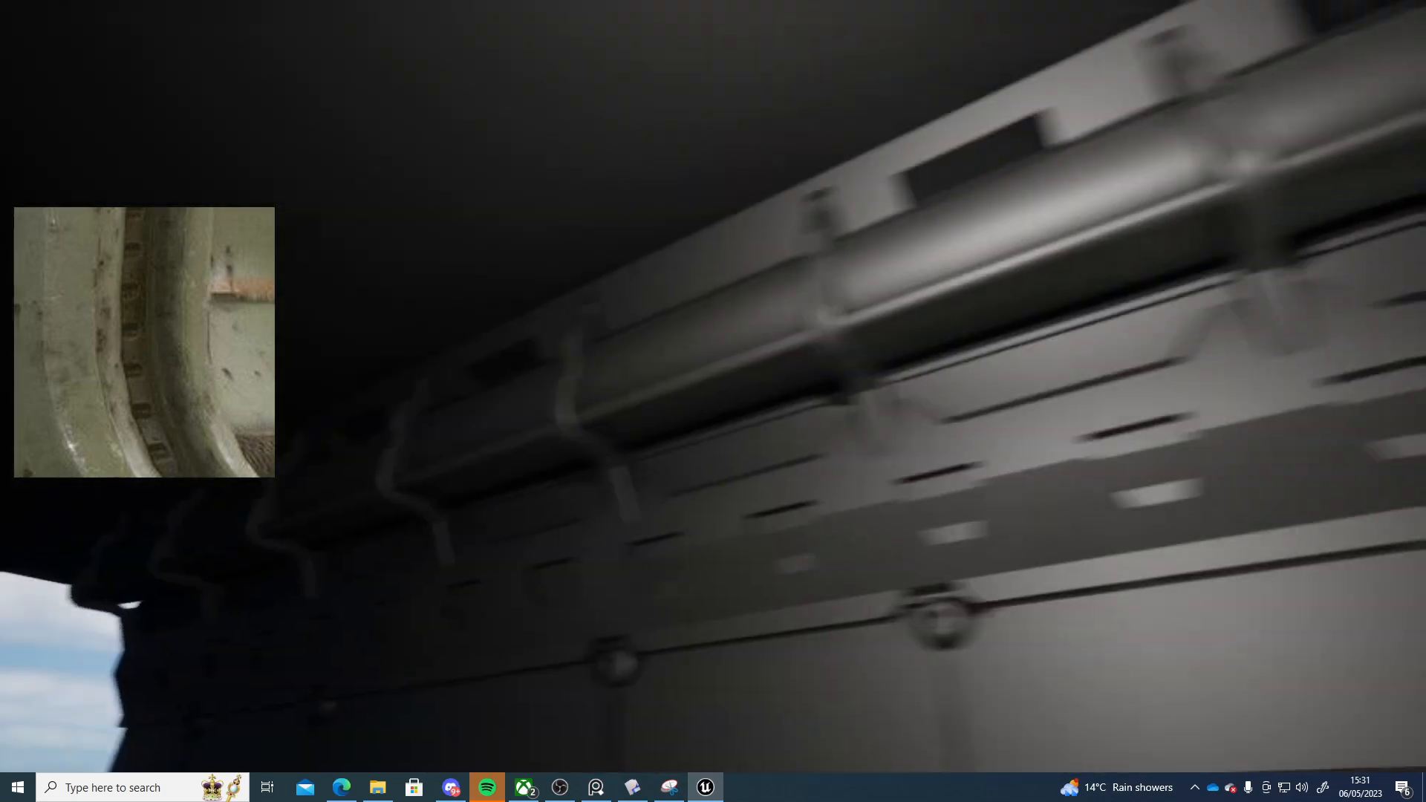
{"action": "key", "text": "s"}
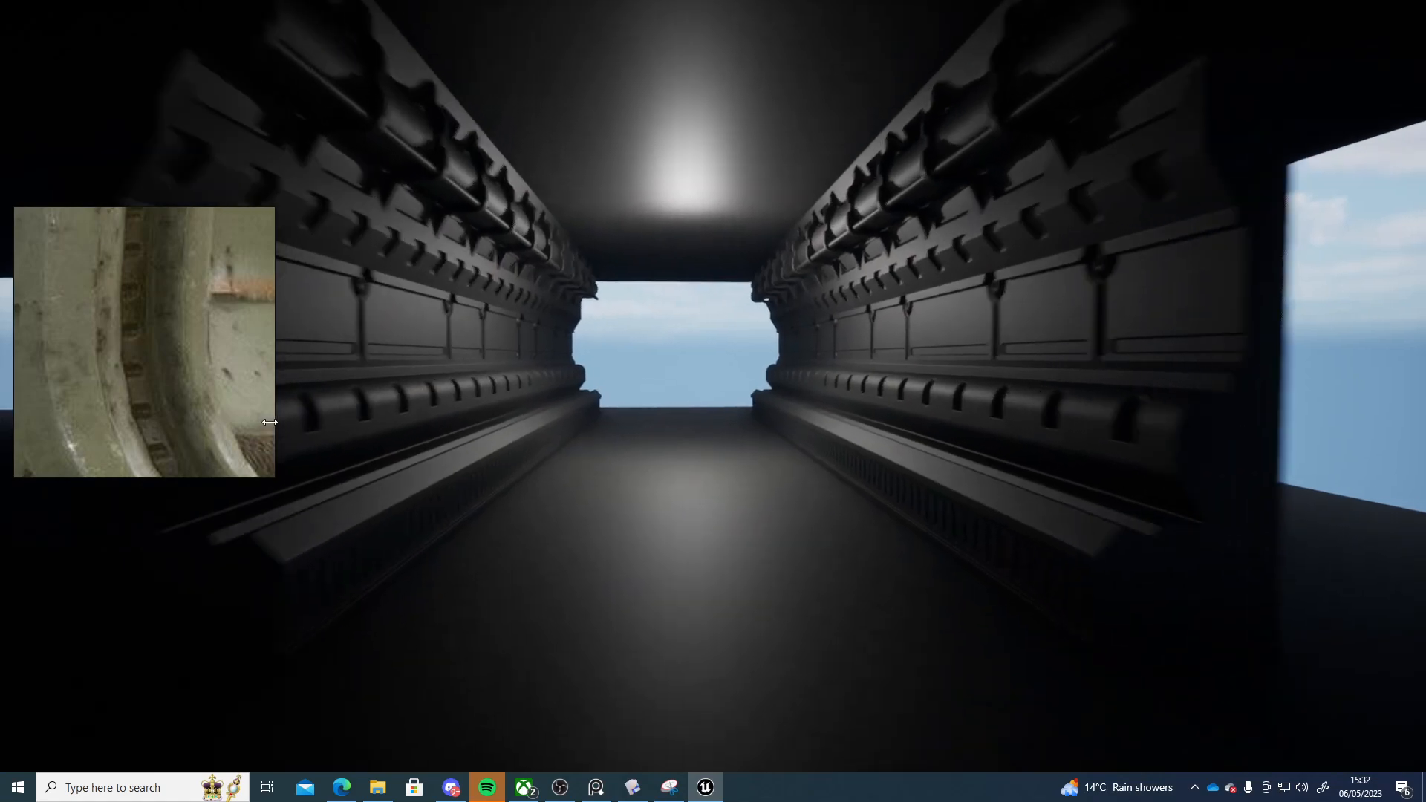
{"action": "key", "text": "w"}
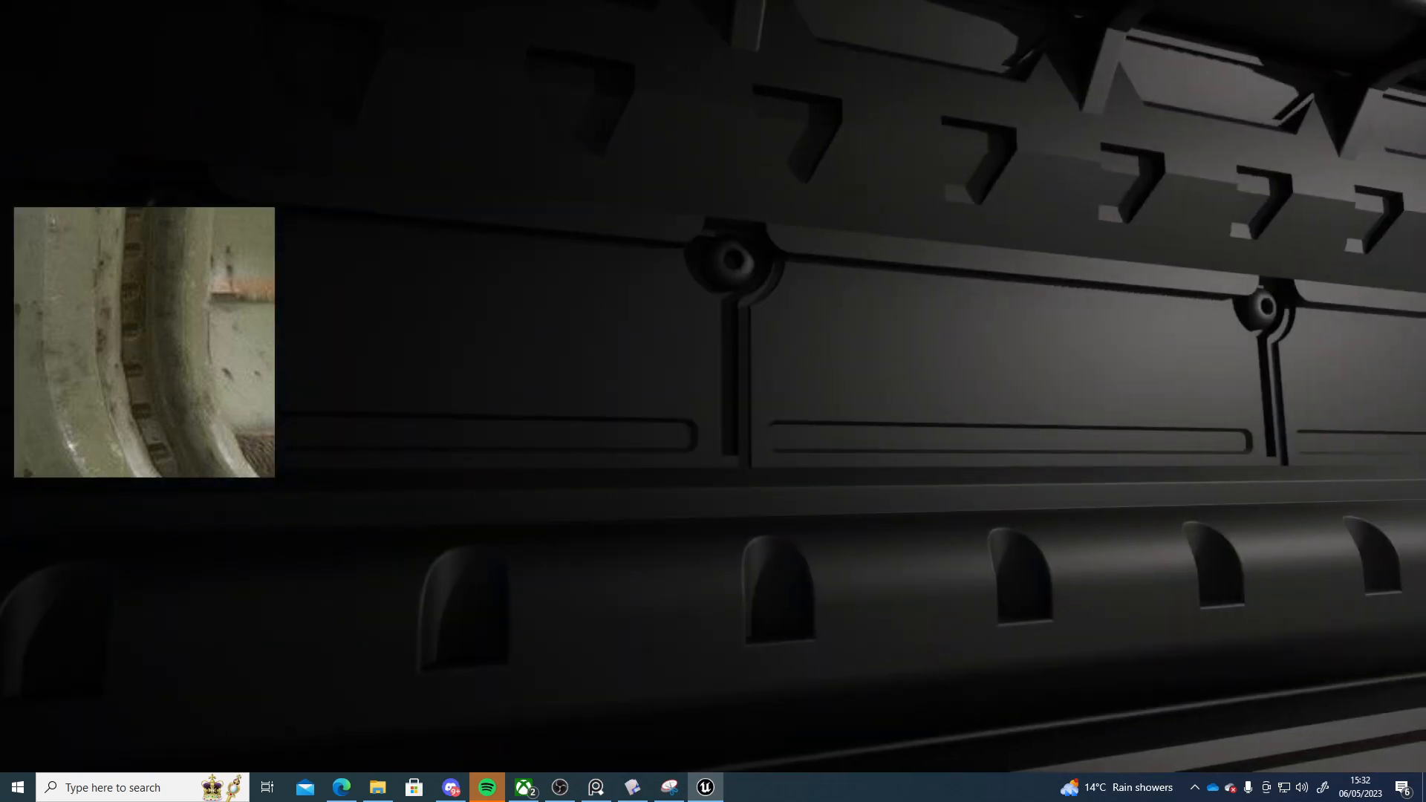
{"action": "key", "text": "d"}
{"action": "key", "text": "d"}
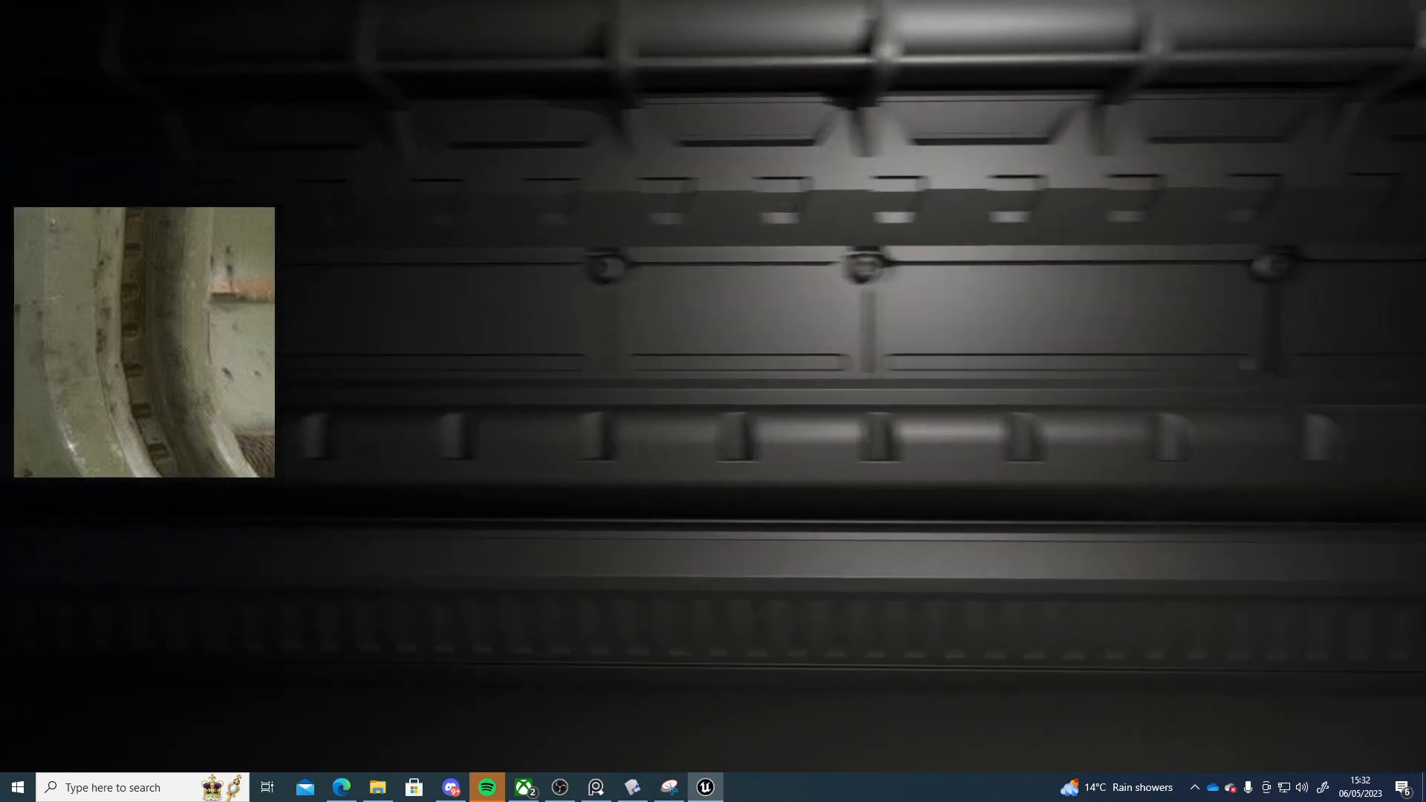
{"action": "key", "text": "d"}
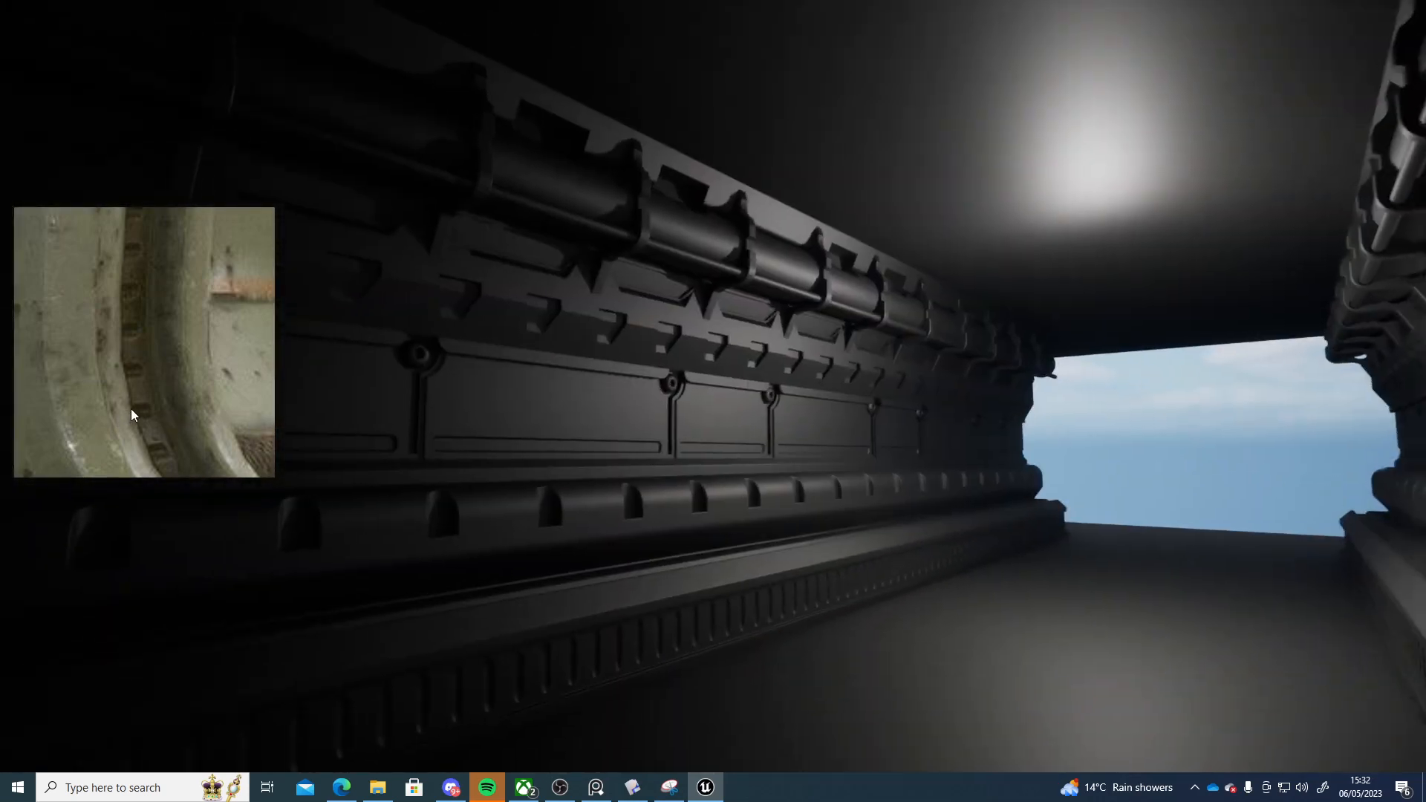
{"action": "key", "text": "a"}
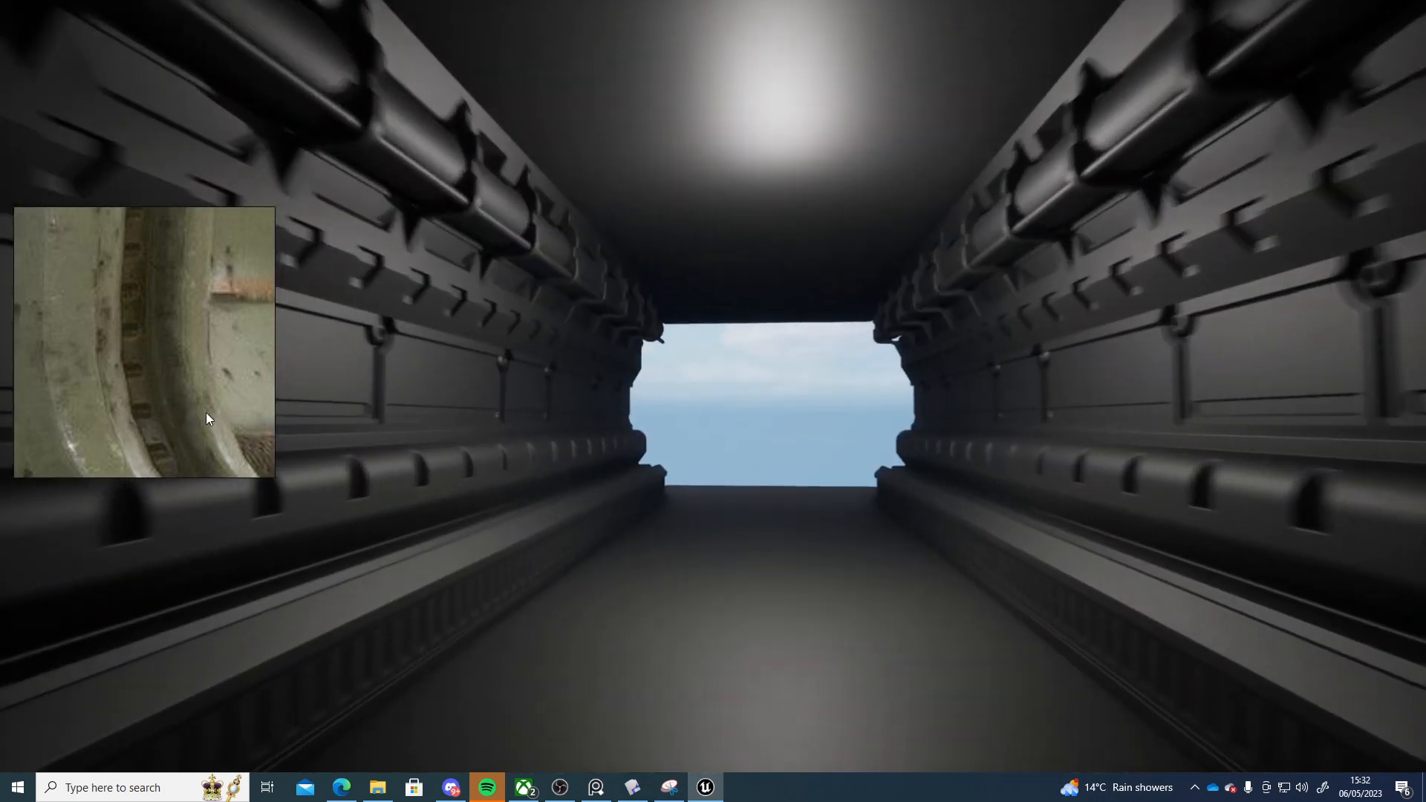
{"action": "key", "text": "w"}
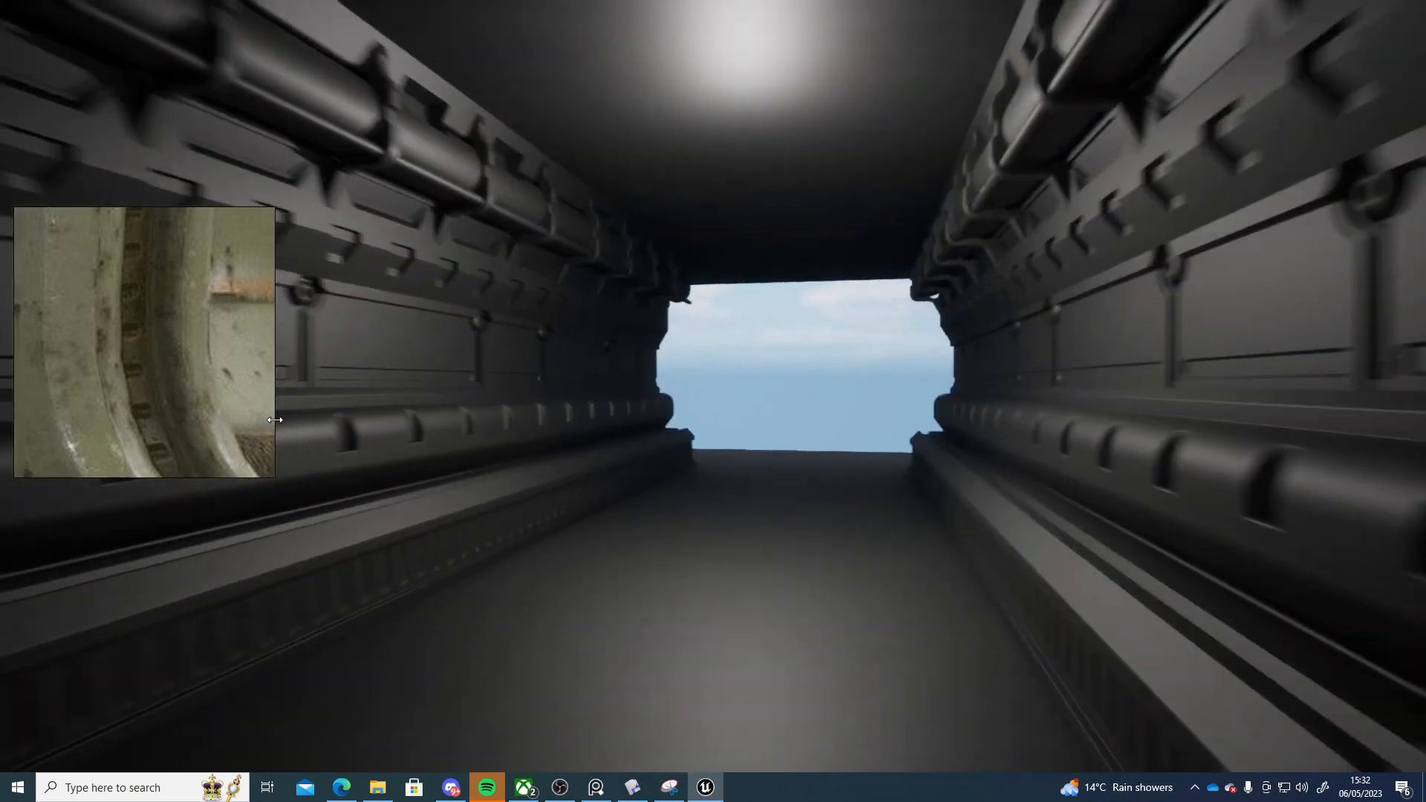
{"action": "key", "text": "Escape"}
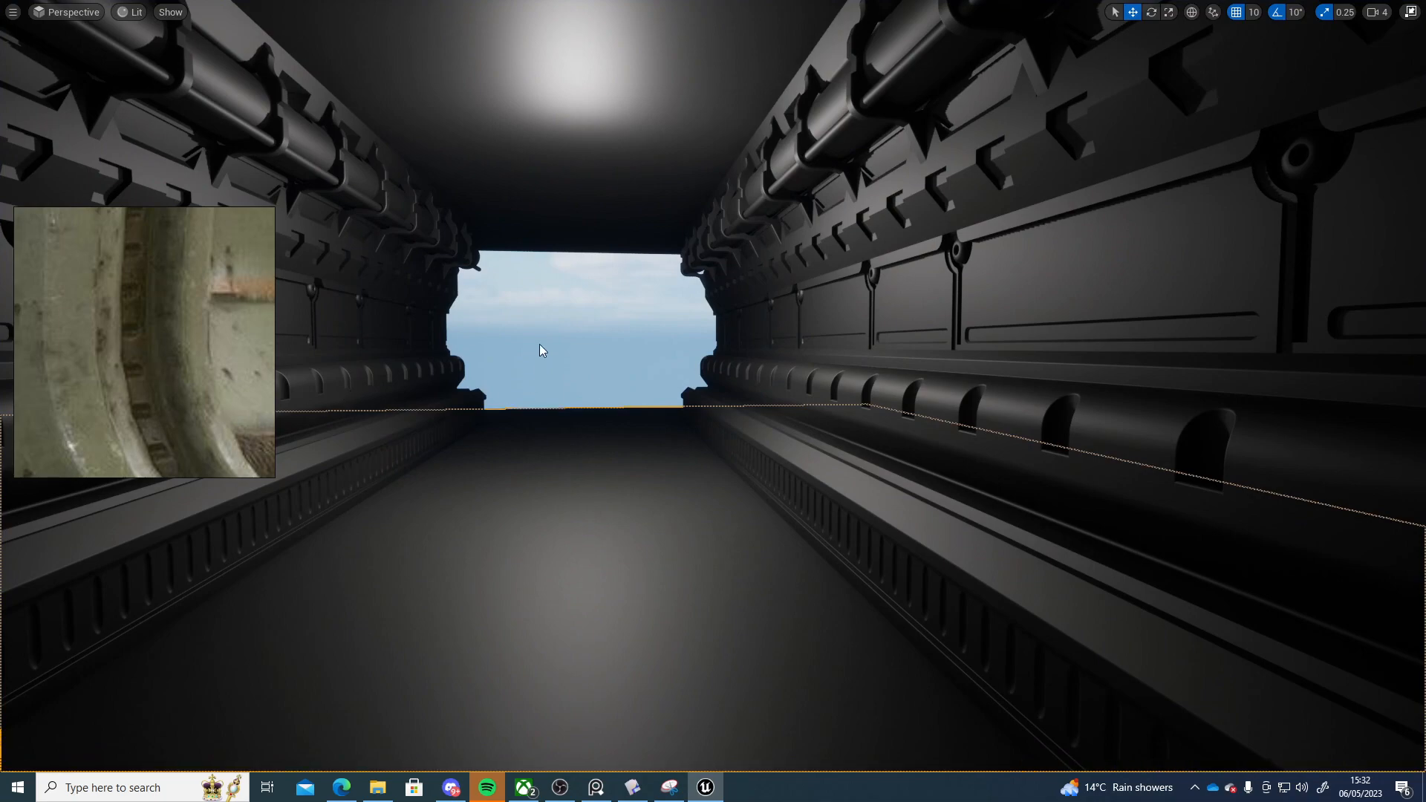
Fly through the corridor in the viewport, examining the individual wall segments
{"action": "right_click_drag", "start_coordinate": [539, 345], "coordinate": [424, 326]}
{"action": "key", "text": "s"}
{"action": "key", "text": "e"}
{"action": "key", "text": "q"}
{"action": "key", "text": "s"}
{"action": "key", "text": "w"}
{"action": "key", "text": "e"}
{"action": "key", "text": "q"}
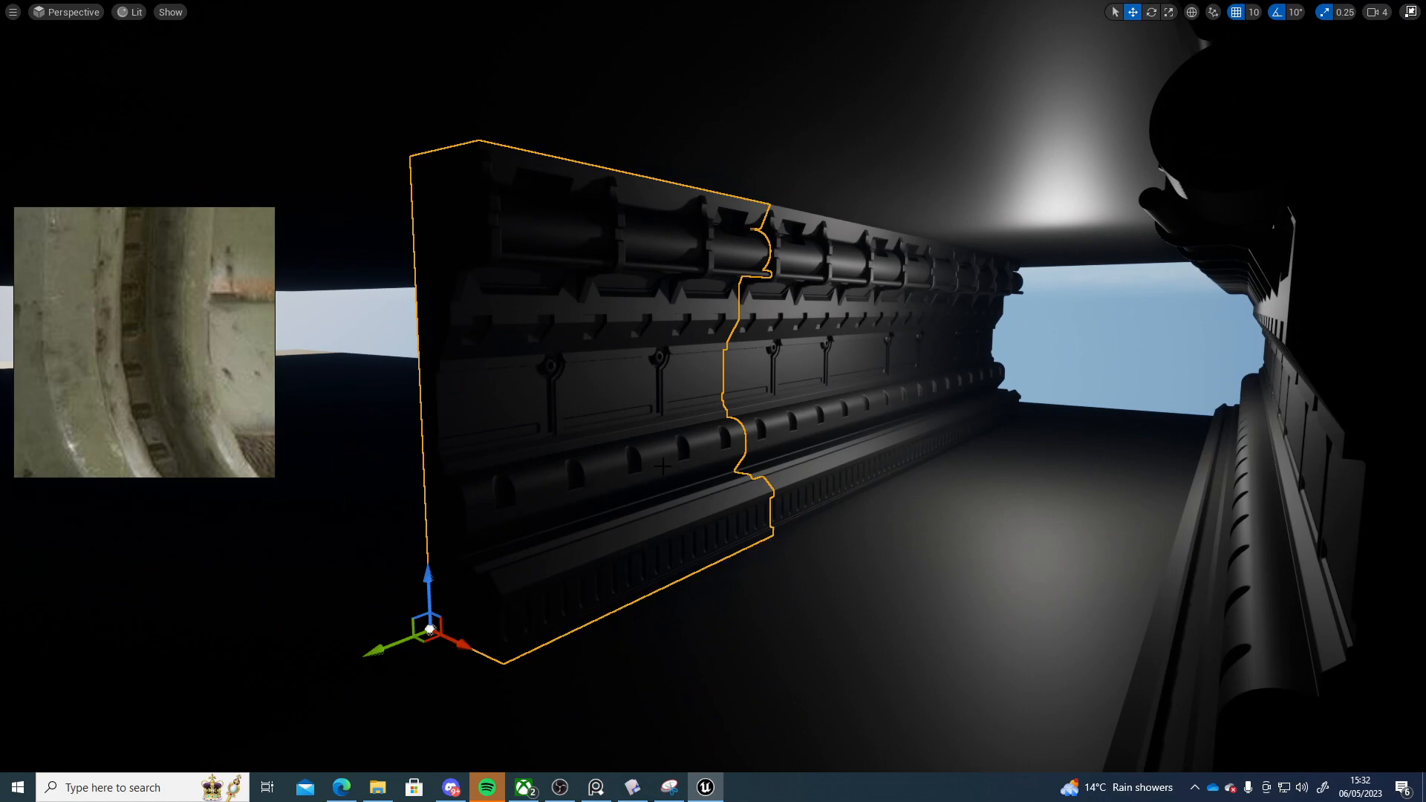
{"action": "key", "text": "a"}
{"action": "right_click_drag", "start_coordinate": [807, 473], "coordinate": [649, 203]}
{"action": "key", "text": "w"}
{"action": "key", "text": "Escape"}
{"action": "key", "text": "s"}
{"action": "key", "text": "w"}
{"action": "key", "text": "s"}
{"action": "key", "text": "s"}
{"action": "key", "text": "w"}
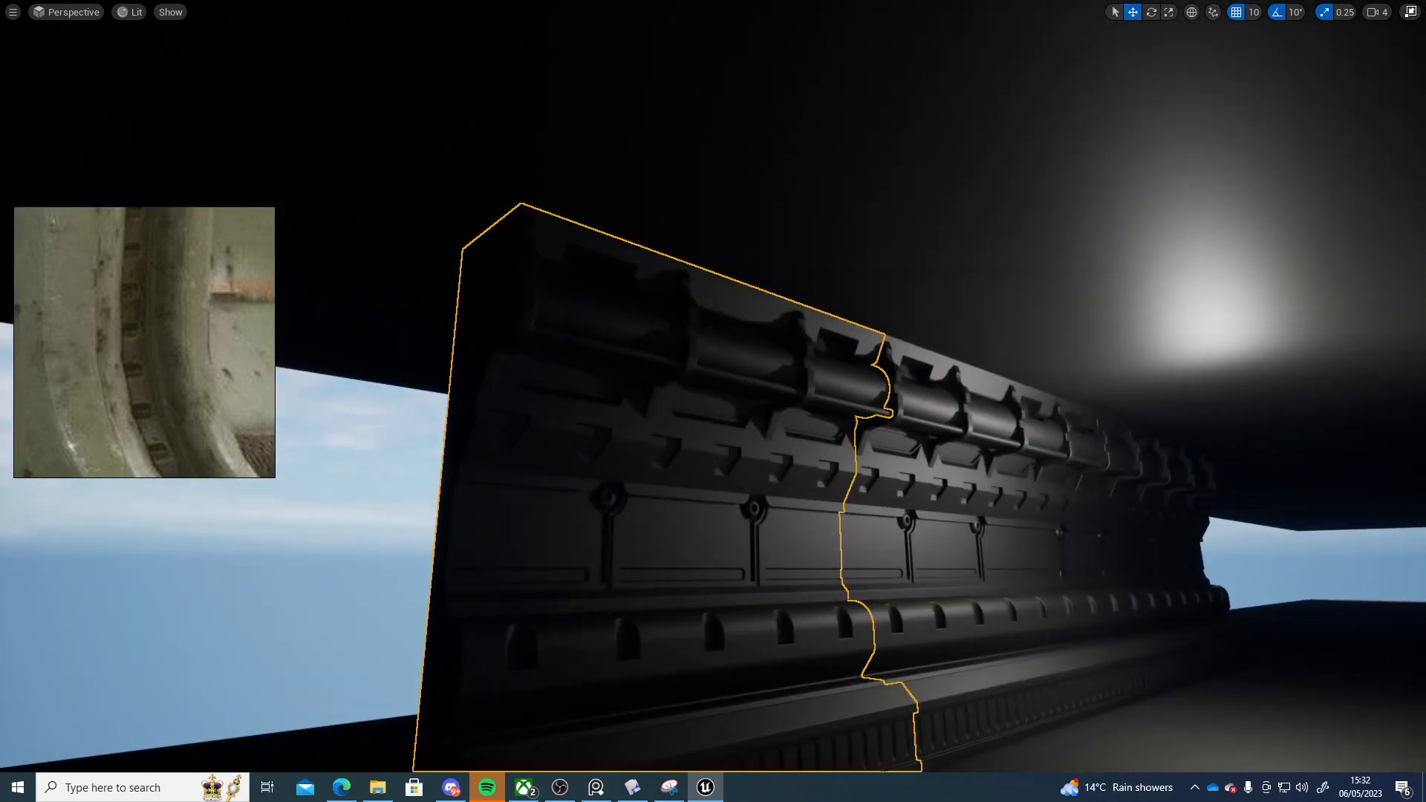
{"action": "key", "text": "d"}
{"action": "right_click_drag", "start_coordinate": [882, 382], "coordinate": [730, 390]}
{"action": "key", "text": "w"}
{"action": "key", "text": "a"}
{"action": "right_click_drag", "start_coordinate": [668, 322], "coordinate": [806, 343]}
{"action": "key", "text": "s"}
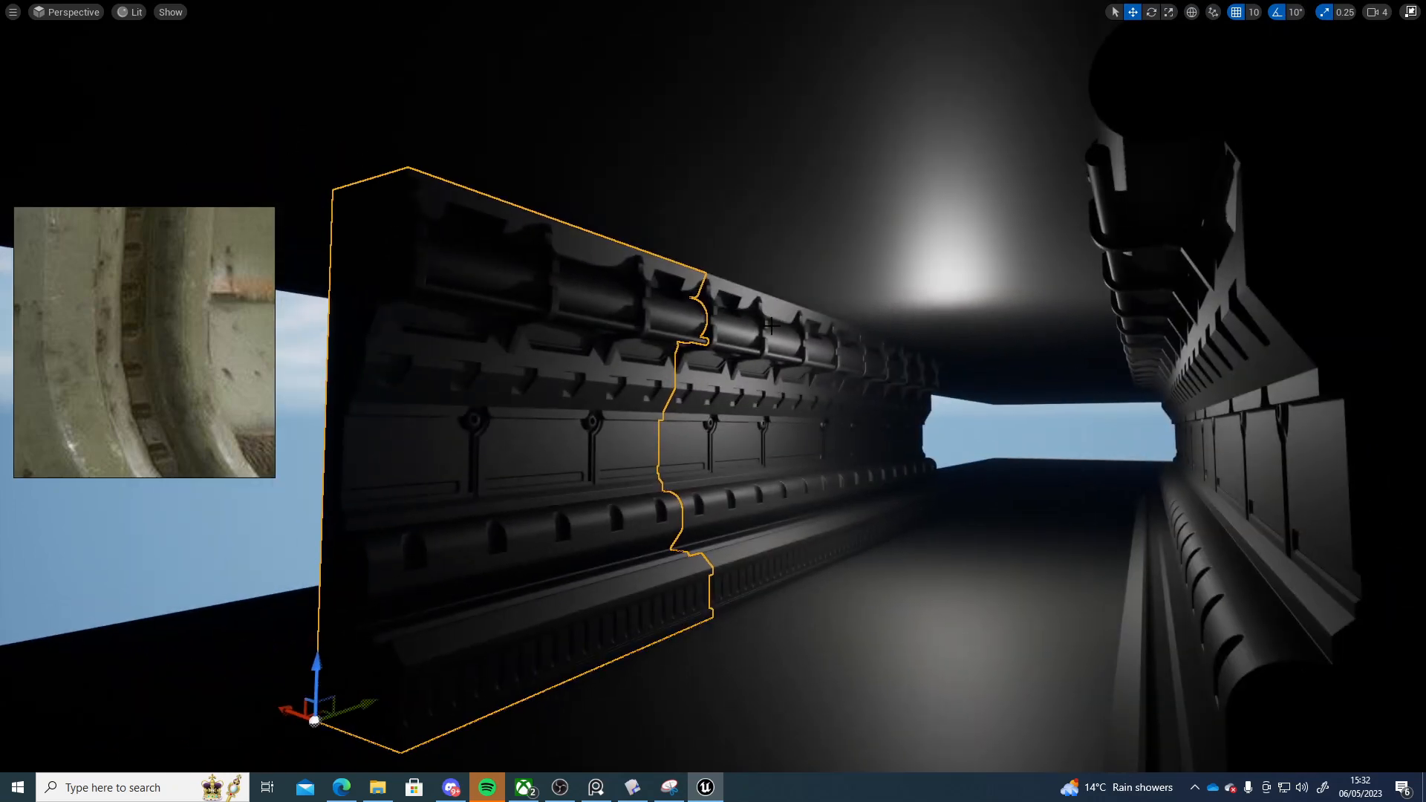
{"action": "key", "text": "w"}
{"action": "right_click_drag", "start_coordinate": [841, 380], "coordinate": [805, 373]}
{"action": "key", "text": "d"}
{"action": "key", "text": "s"}
{"action": "key", "text": "w"}
{"action": "key", "text": "s"}
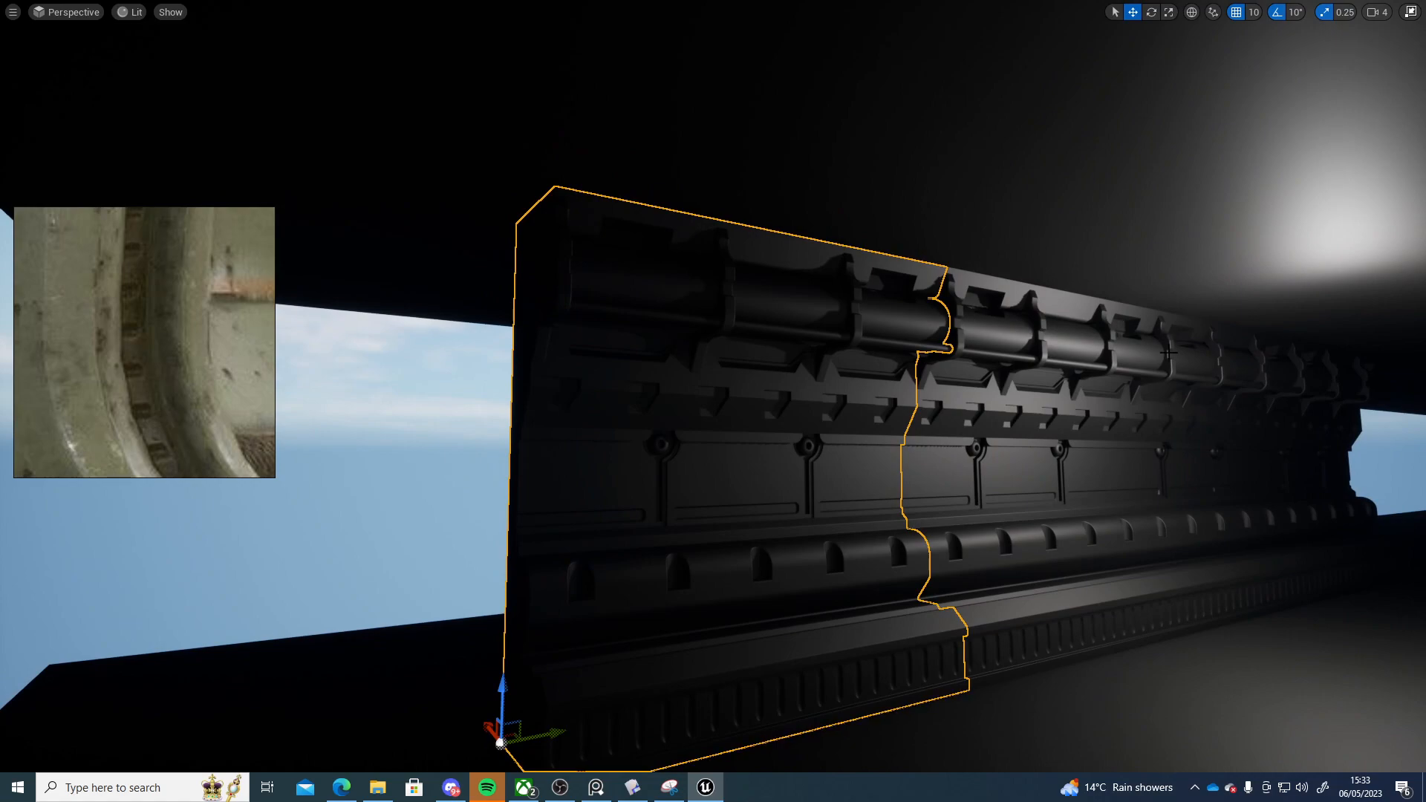
{"action": "key", "text": "w"}
{"action": "mouse_move", "coordinate": [806, 373]}
{"action": "right_mouse_down"}
{"action": "mouse_move", "coordinate": [884, 376]}
{"action": "mouse_move", "coordinate": [891, 405]}
{"action": "mouse_move", "coordinate": [875, 403]}
{"action": "mouse_move", "coordinate": [908, 373]}
{"action": "mouse_move", "coordinate": [854, 348]}
{"action": "mouse_move", "coordinate": [791, 356]}
{"action": "mouse_move", "coordinate": [811, 351]}
{"action": "right_mouse_up"}
{"action": "key", "text": "s"}
{"action": "key", "text": "a"}
{"action": "key", "text": "d"}
{"action": "key", "text": "w"}
{"action": "key", "text": "s"}
{"action": "key", "text": "w"}
{"action": "key", "text": "s"}
{"action": "mouse_move", "coordinate": [983, 349]}
{"action": "right_mouse_down"}
{"action": "mouse_move", "coordinate": [1004, 363]}
{"action": "mouse_move", "coordinate": [983, 349]}
{"action": "right_mouse_up"}
{"action": "key", "text": "w"}
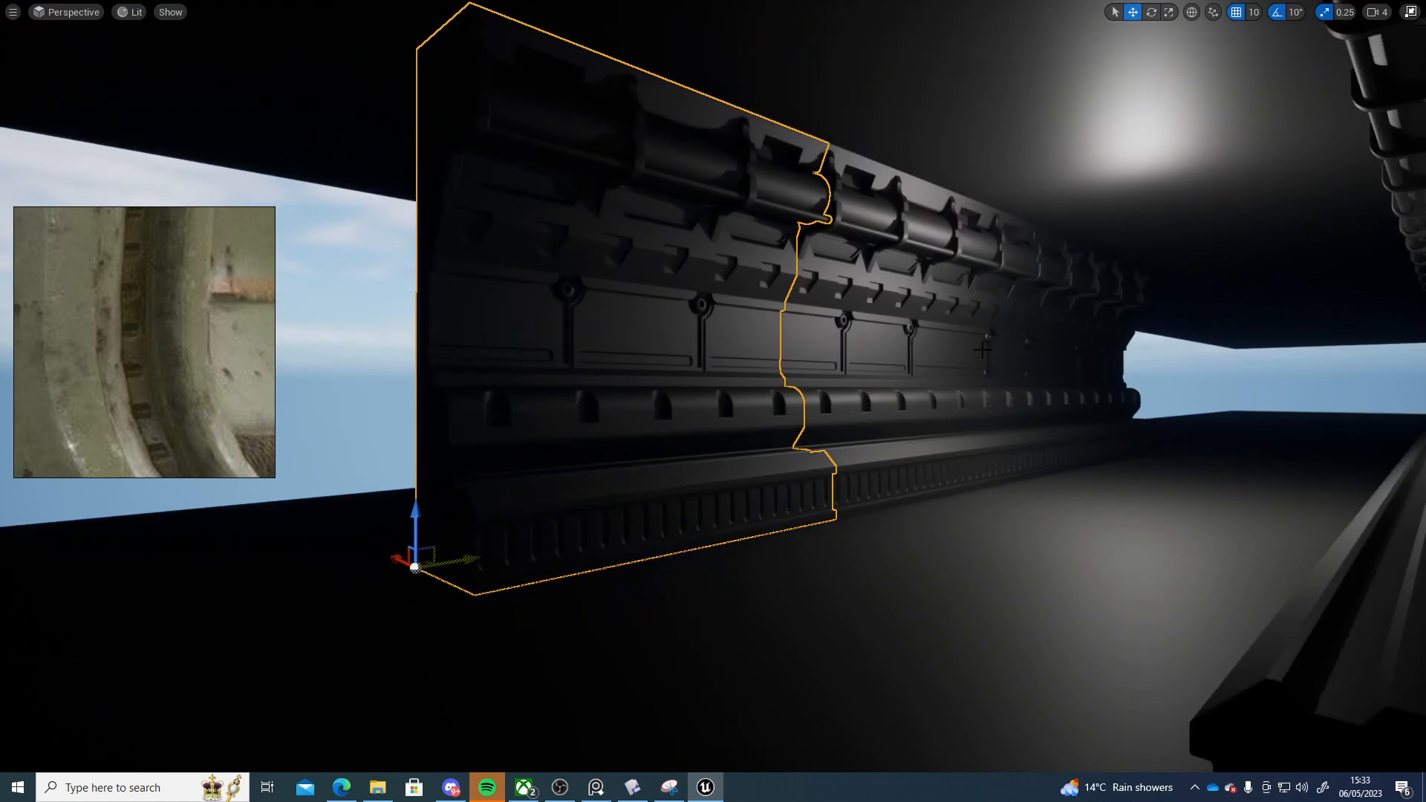
Delete several of the corridor wall segments, leaving a single wall piece
{"action": "key", "text": "Delete"}
{"action": "left_click", "coordinate": [999, 355]}
{"action": "key", "text": "Delete"}
{"action": "left_click", "coordinate": [1080, 357]}
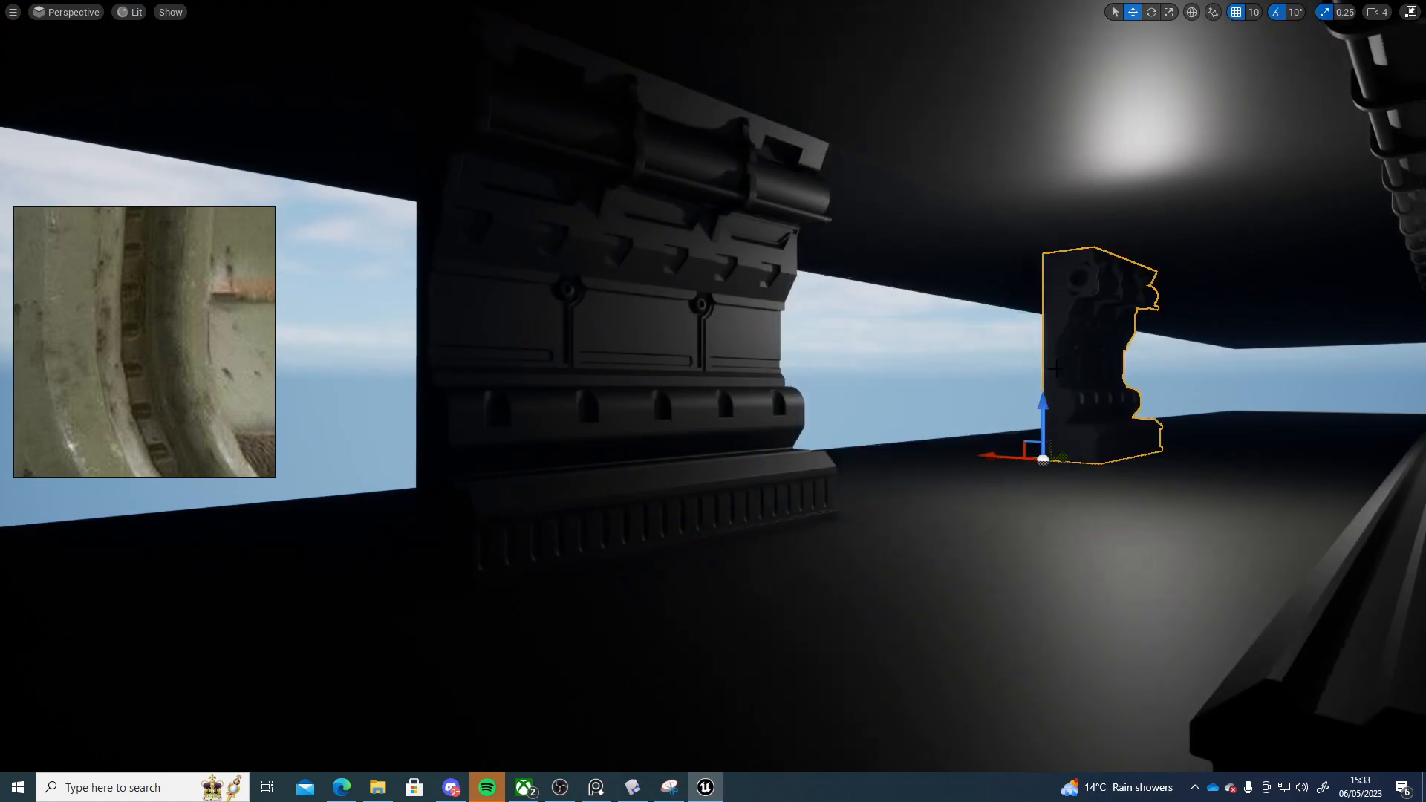
{"action": "key", "text": "Delete"}
{"action": "right_click_drag", "start_coordinate": [1080, 358], "coordinate": [1285, 370]}
{"action": "key", "text": "a"}
{"action": "key", "text": "s"}
{"action": "left_click", "coordinate": [884, 342]}
{"action": "key", "text": "Delete"}
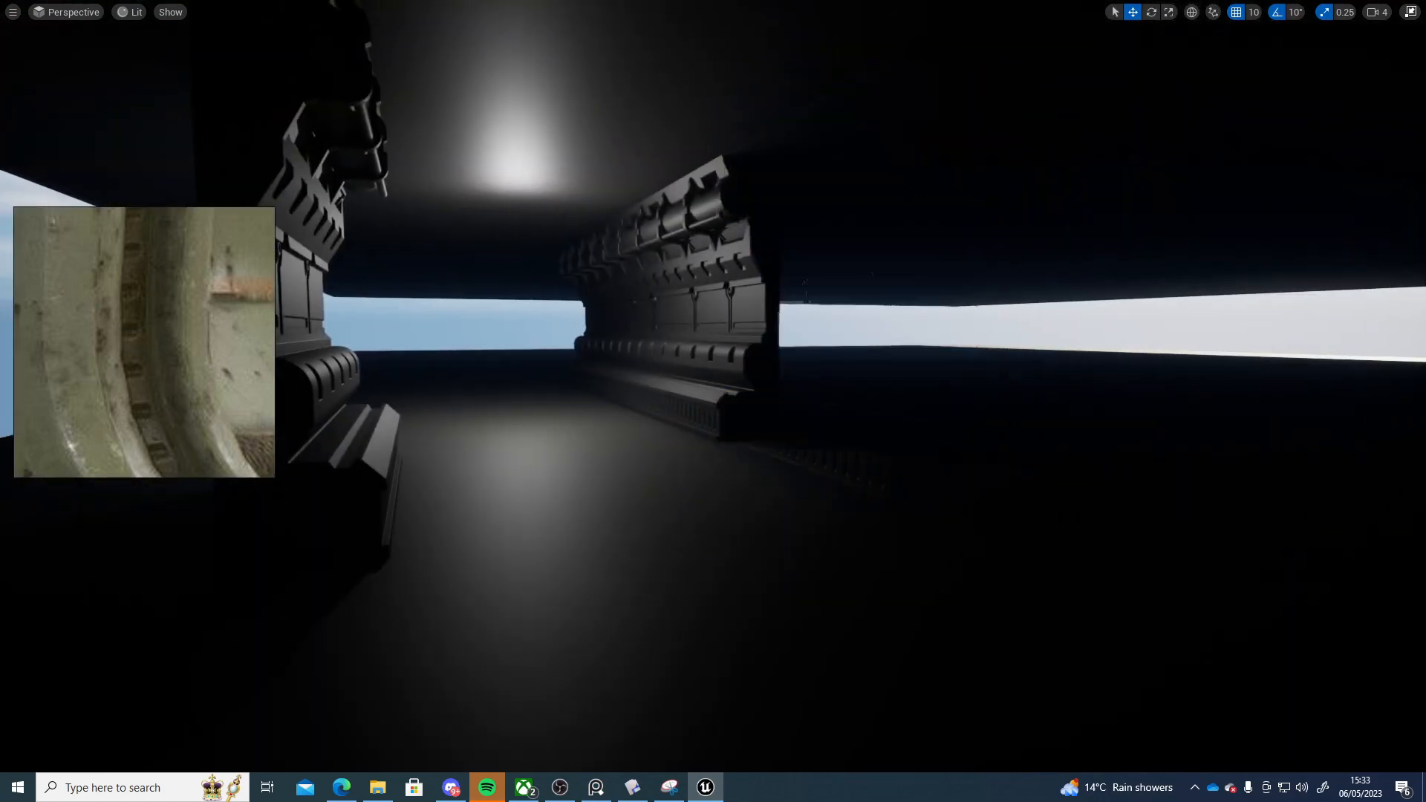
{"action": "key", "text": "s"}
{"action": "right_click_drag", "start_coordinate": [686, 342], "coordinate": [487, 317]}
{"action": "key", "text": "F11"}
{"action": "key", "text": "w"}
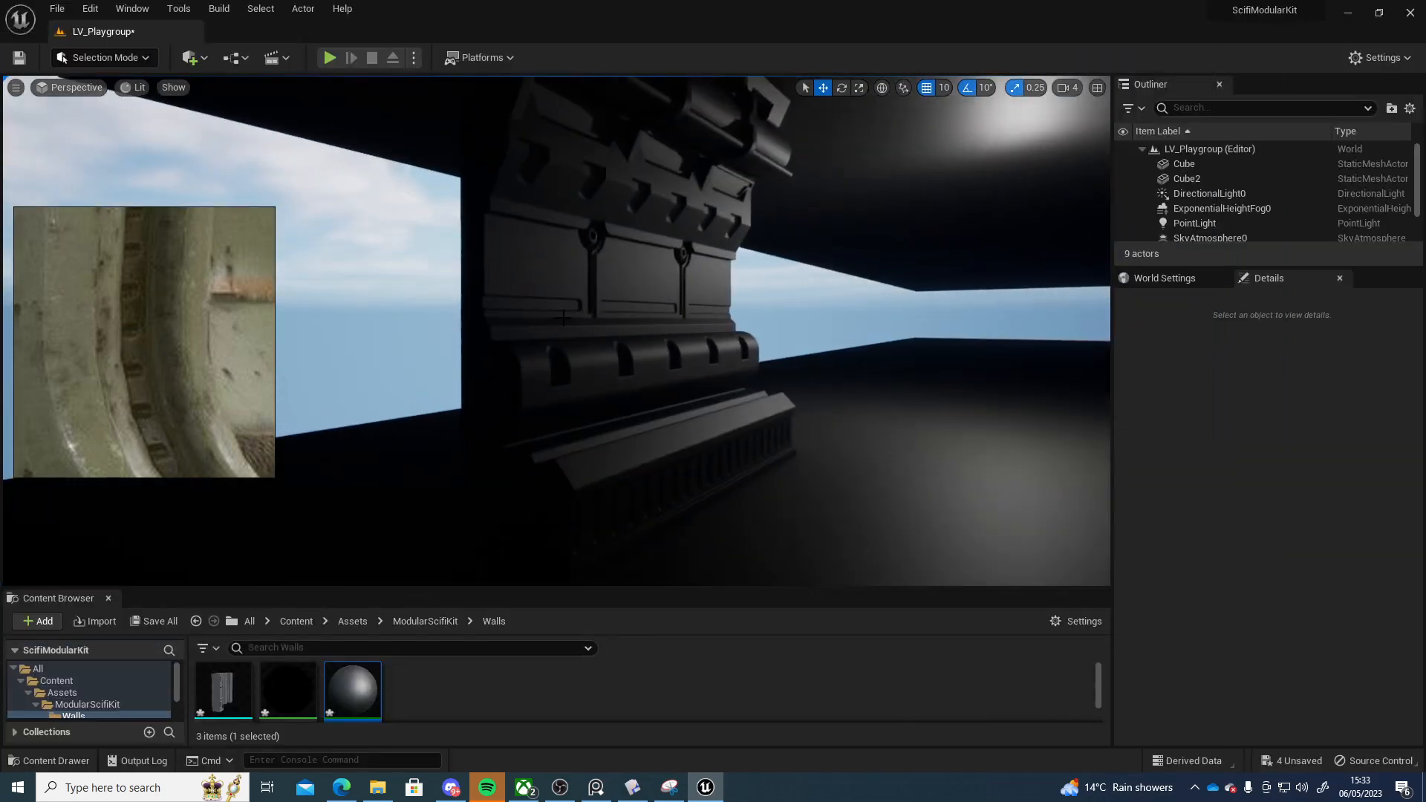
Scale the remaining corridor wall segment uniformly to 0.1
{"action": "left_click", "coordinate": [562, 320]}
{"action": "right_click_drag", "start_coordinate": [886, 409], "coordinate": [854, 432]}
{"action": "key", "text": "d"}
{"action": "scroll", "coordinate": [1322, 555], "scroll_direction": "up", "scroll_amount": 5}
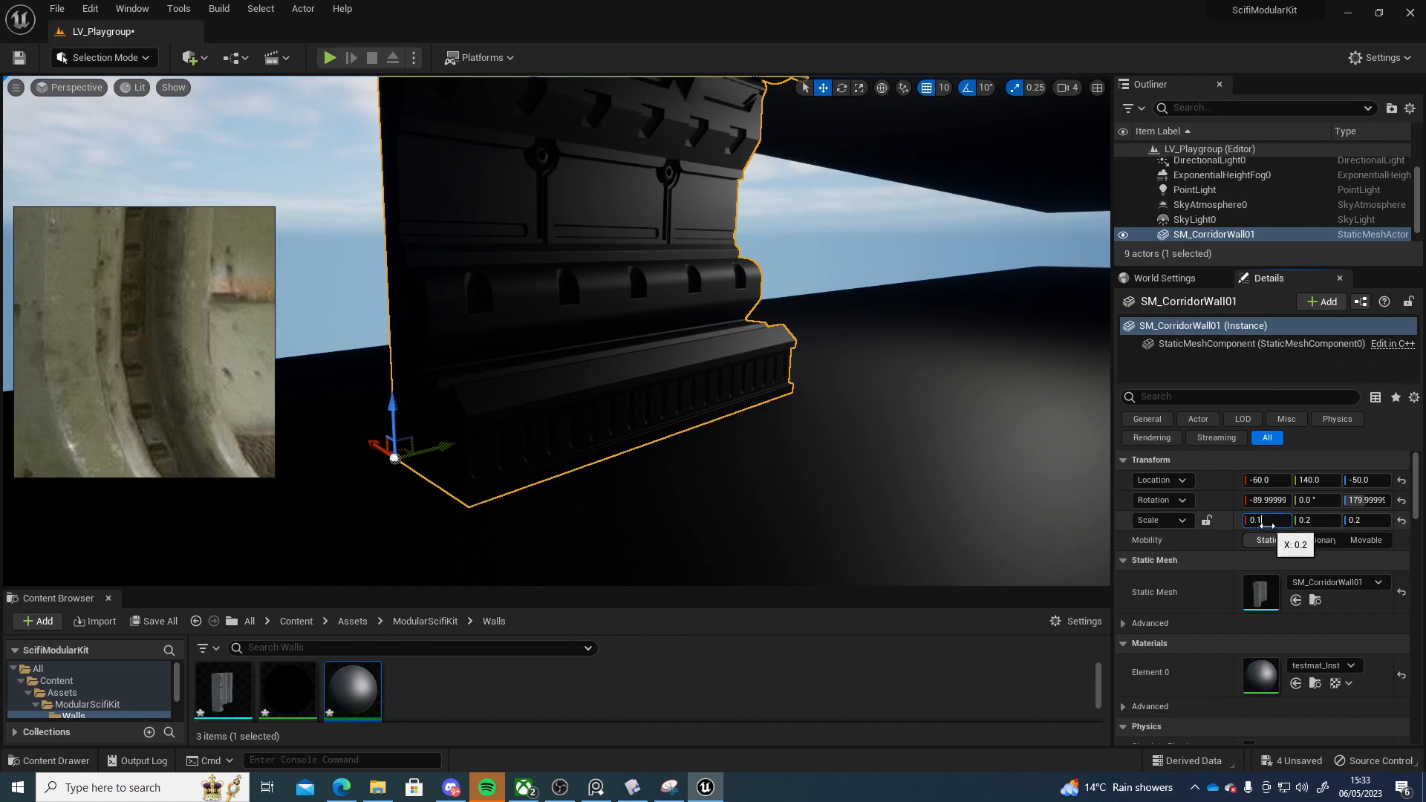
{"action": "key", "text": "Tab"}
{"action": "type", "text": "0.1"}
{"action": "key", "text": "Tab"}
{"action": "type", "text": "0"}
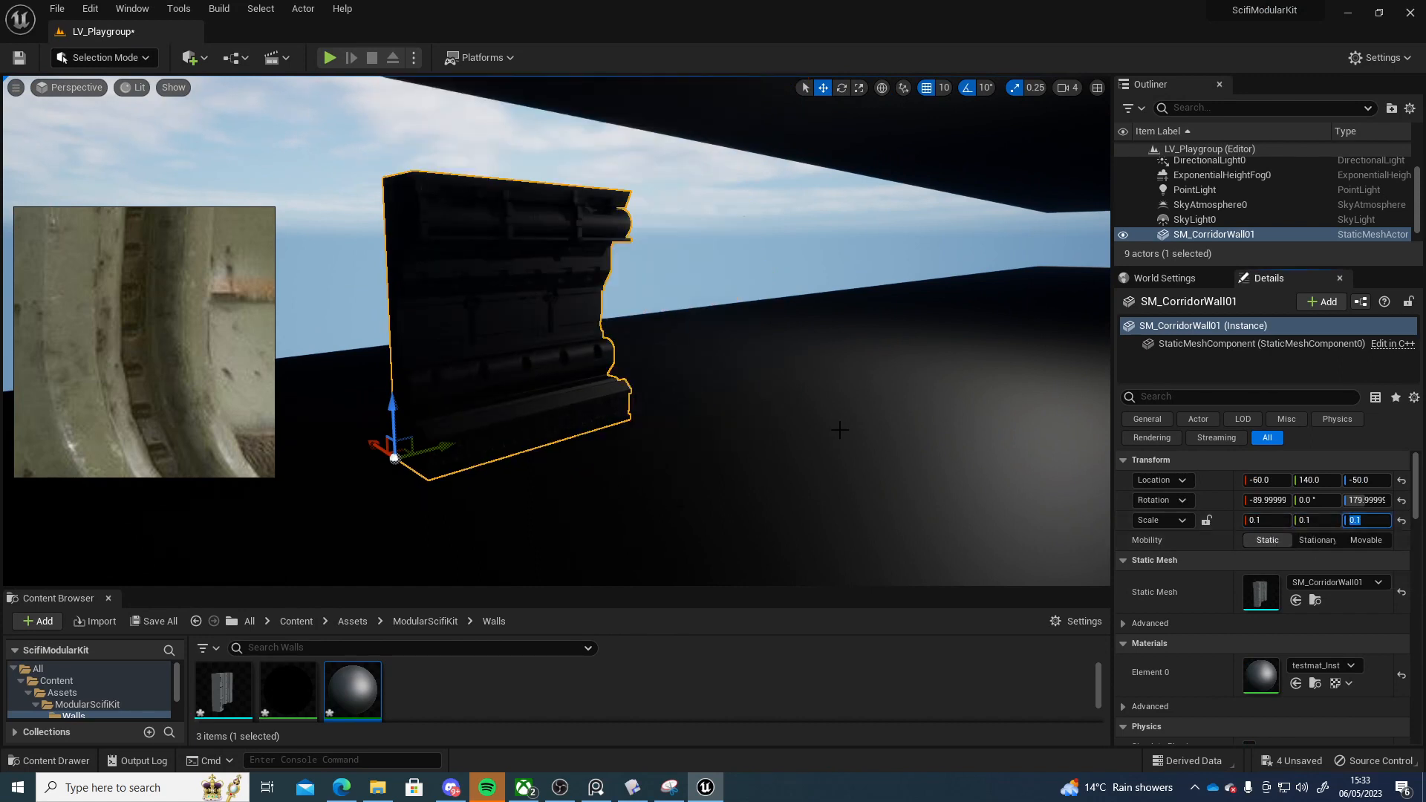
Play in the editor and walk around the scaled-down wall piece
{"action": "key", "text": "alt+p"}
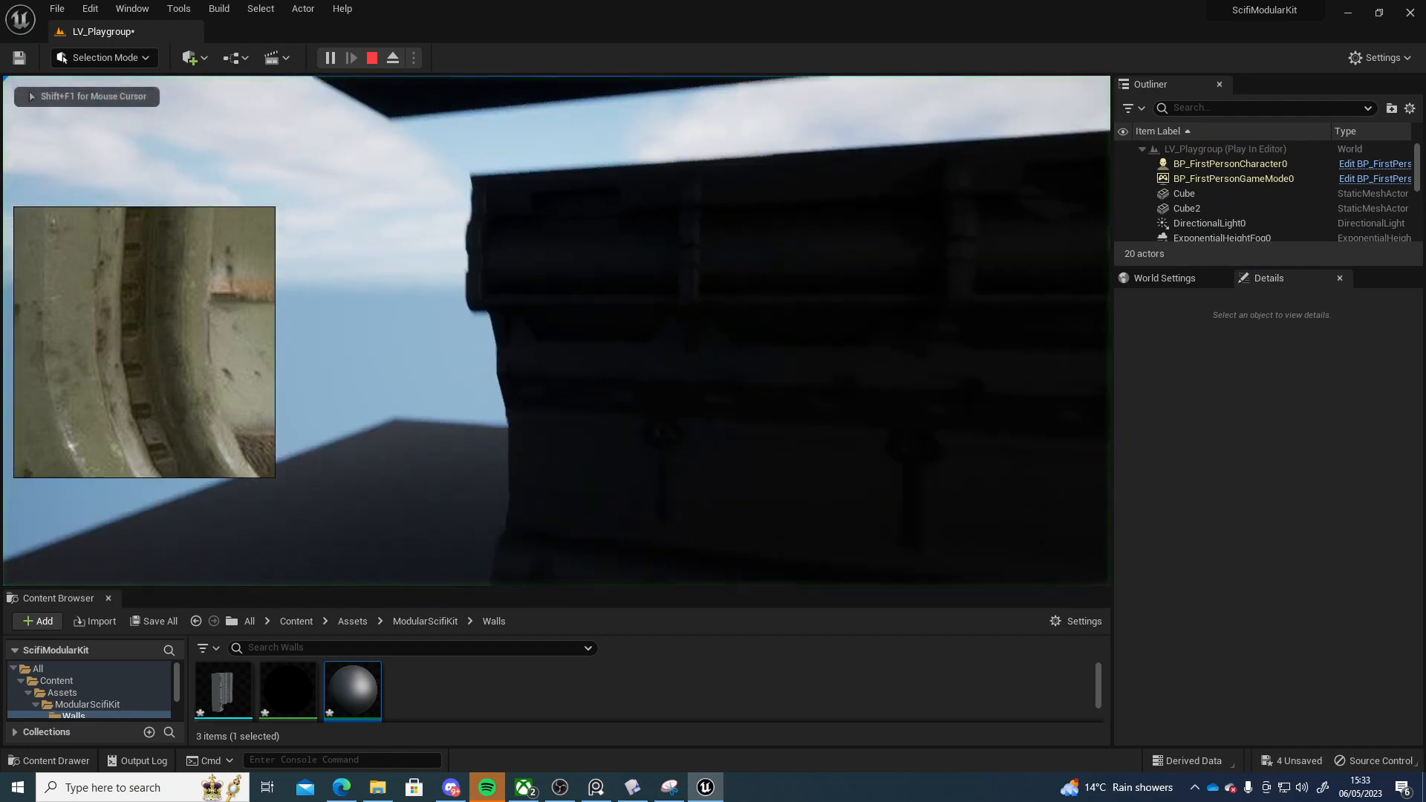
{"action": "key", "text": "a"}
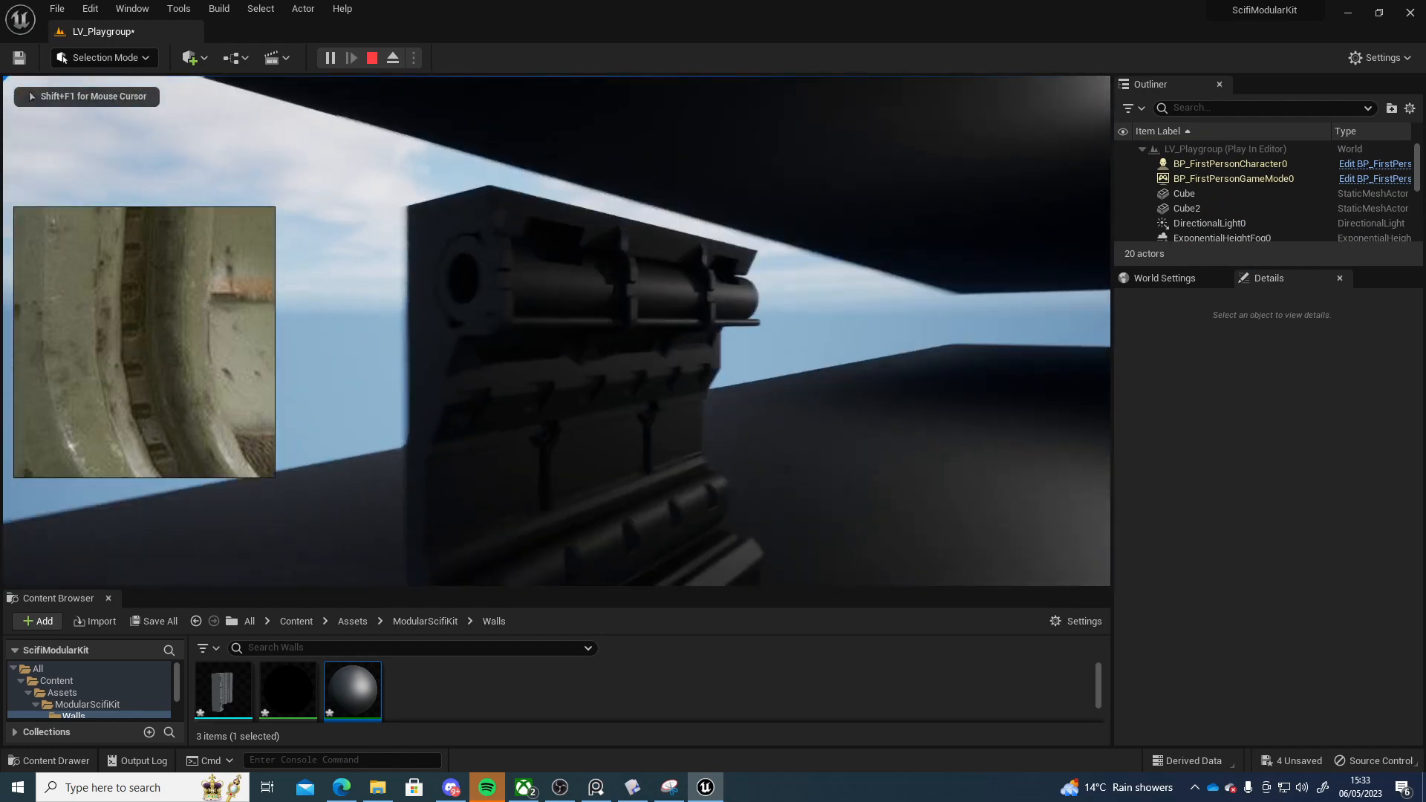
{"action": "key", "text": "s"}
{"action": "key", "text": "Escape"}
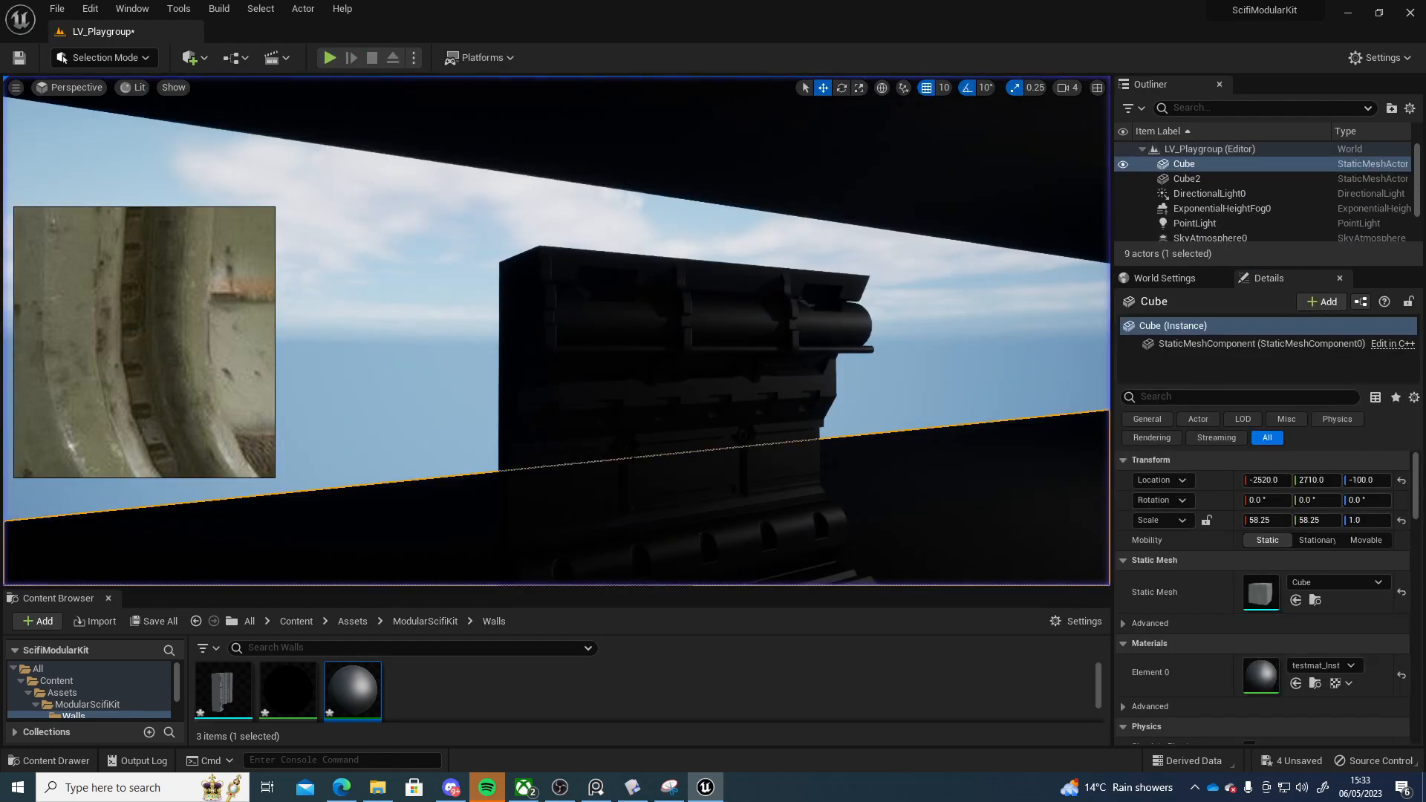
Undo the wall scaling and deletions to restore all eight corridor wall segments
{"action": "key", "text": "ctrl+z"}
{"action": "key", "text": "ctrl+z"}
{"action": "key", "text": "ctrl+z"}
{"action": "key", "text": "ctrl+z"}
{"action": "key", "text": "ctrl+z"}
{"action": "key", "text": "ctrl+z"}
{"action": "right_click_drag", "start_coordinate": [688, 380], "coordinate": [965, 379]}
{"action": "key", "text": "ctrl+z"}
{"action": "key", "text": "ctrl+z"}
{"action": "key", "text": "ctrl+z"}
{"action": "key", "text": "ctrl+z"}
{"action": "key", "text": "ctrl+z"}
{"action": "key", "text": "ctrl+z"}
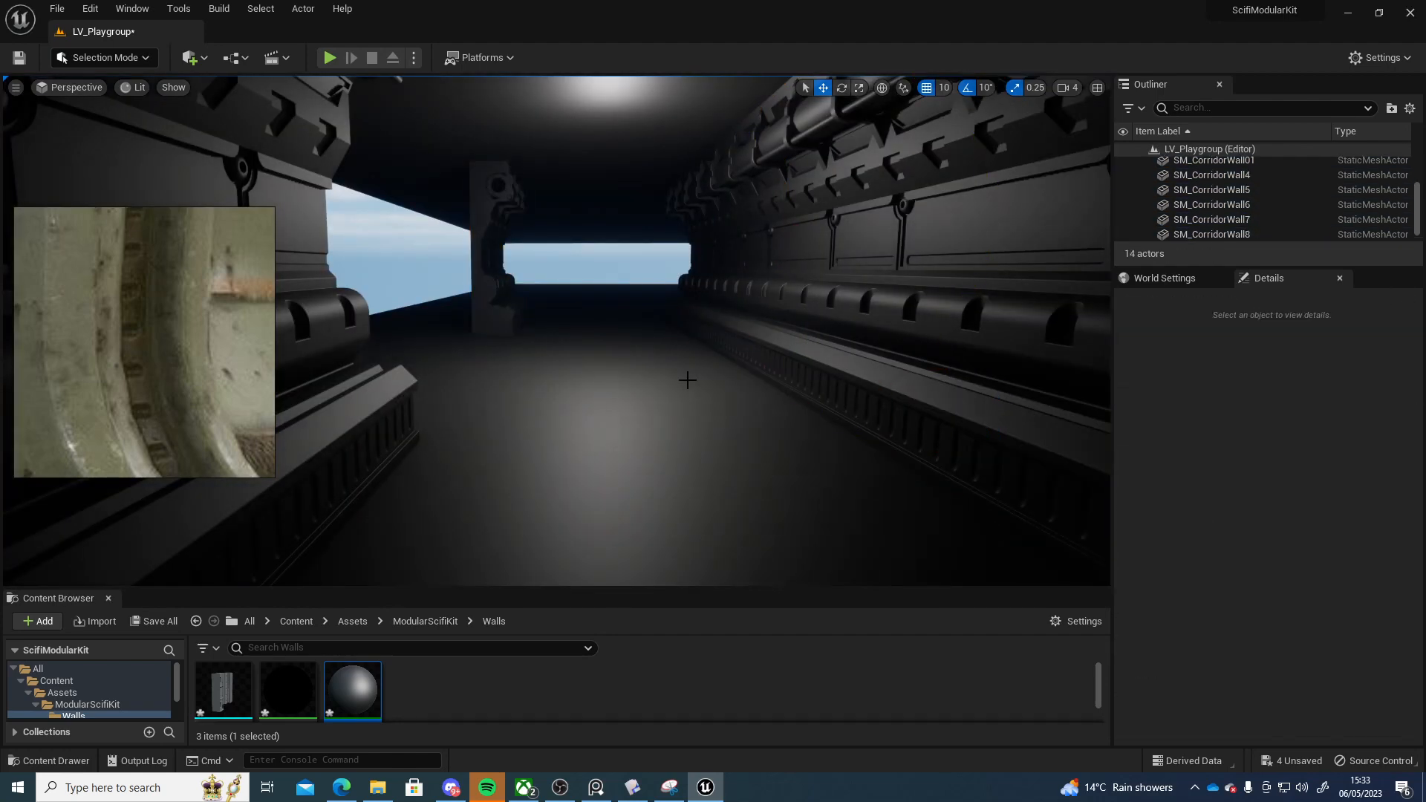
{"action": "key", "text": "ctrl+z"}
{"action": "right_click_drag", "start_coordinate": [680, 379], "coordinate": [494, 431]}
{"action": "key", "text": "Escape"}
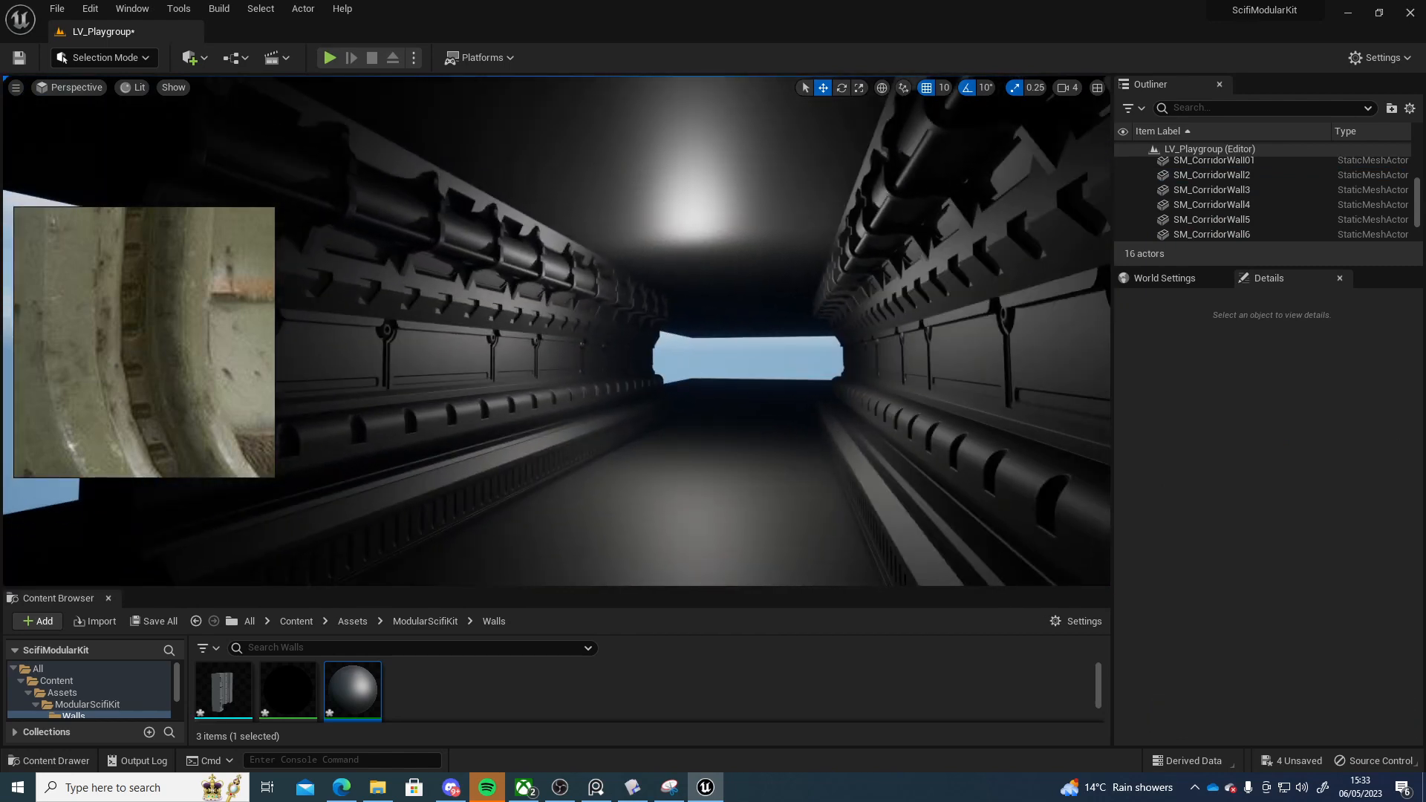